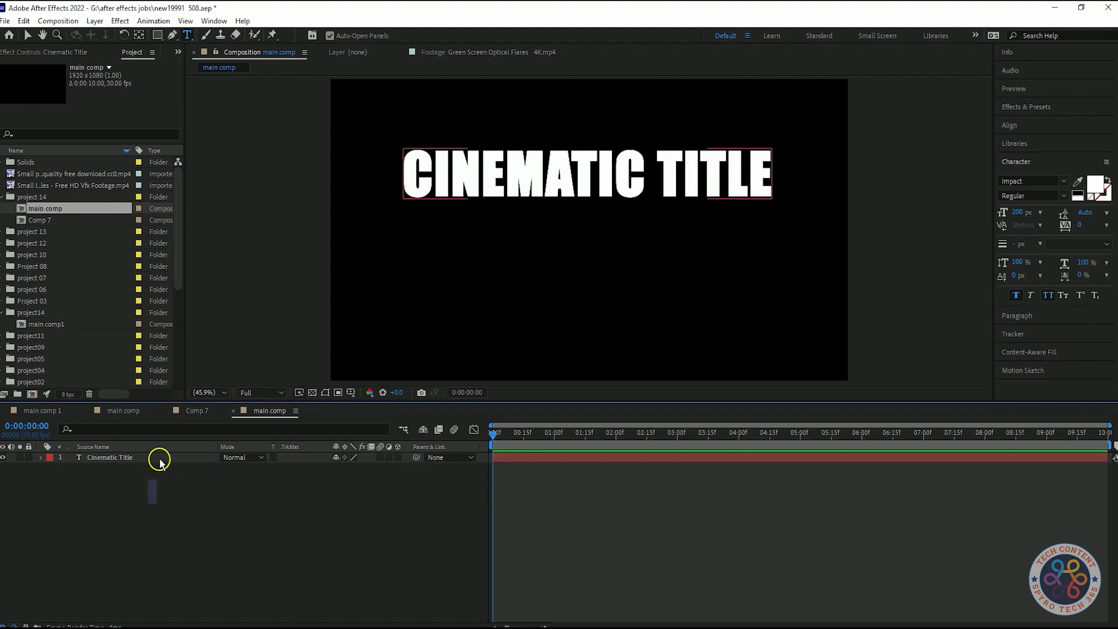
Set the CINEMATIC TITLE text size to 180 px and centre it horizontally and vertically in the composition
click(1028, 214)
text(180)
key(Return)
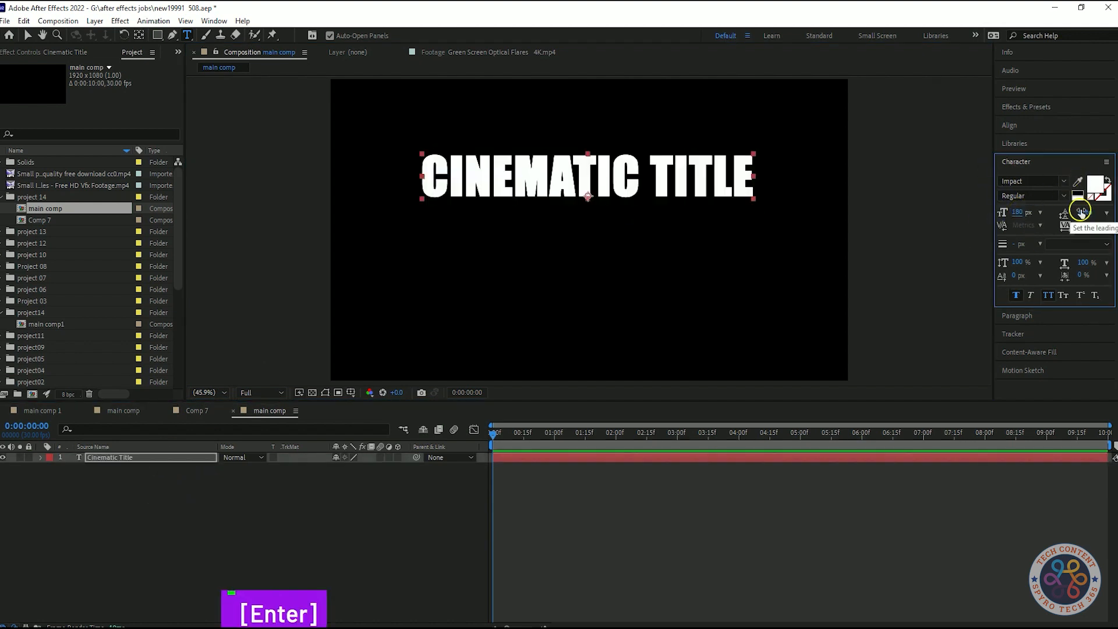
click(1043, 125)
click(1026, 156)
click(1087, 155)
Add the imported metal grunge steel image beneath the title layer and set its track matte to Alpha
click(688, 559)
click(720, 628)
drag(326, 499, 96, 462)
click(199, 504)
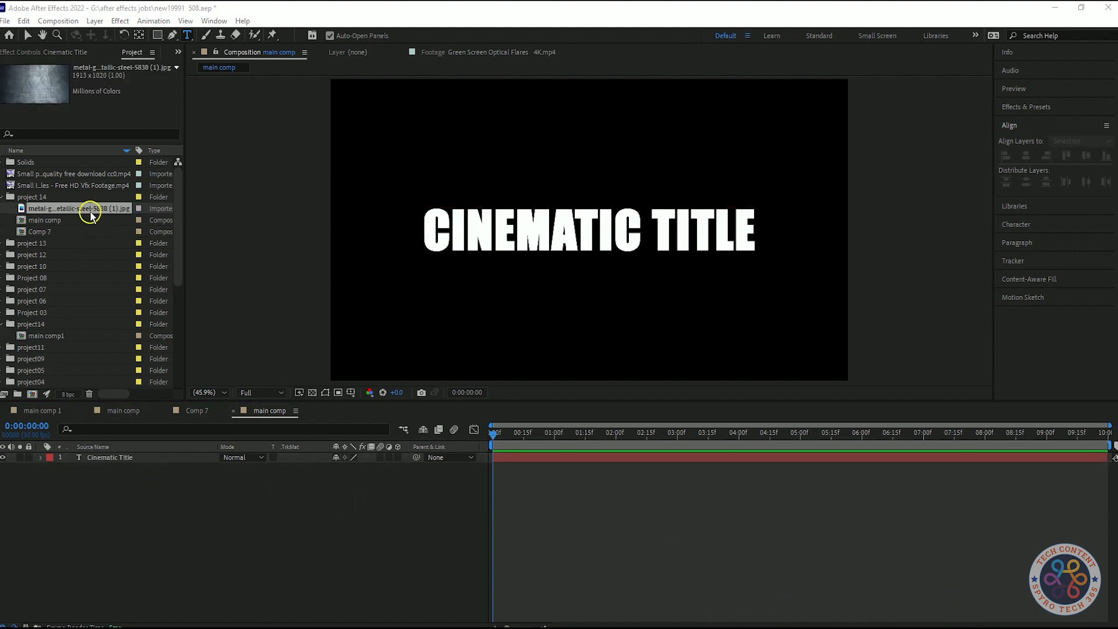
drag(90, 214, 115, 484)
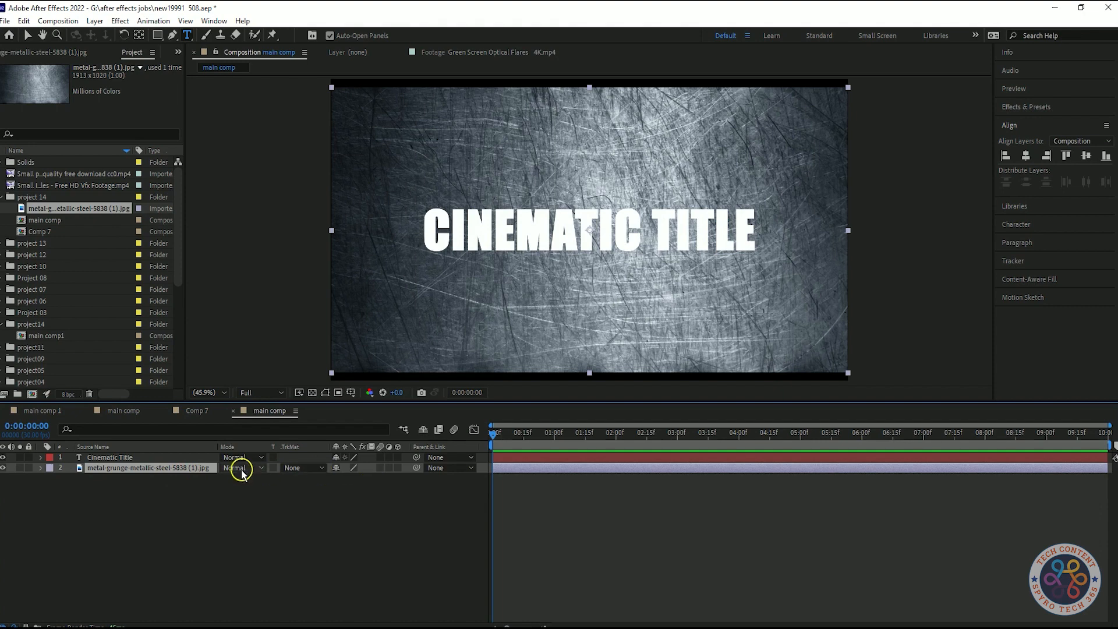
click(307, 474)
click(312, 497)
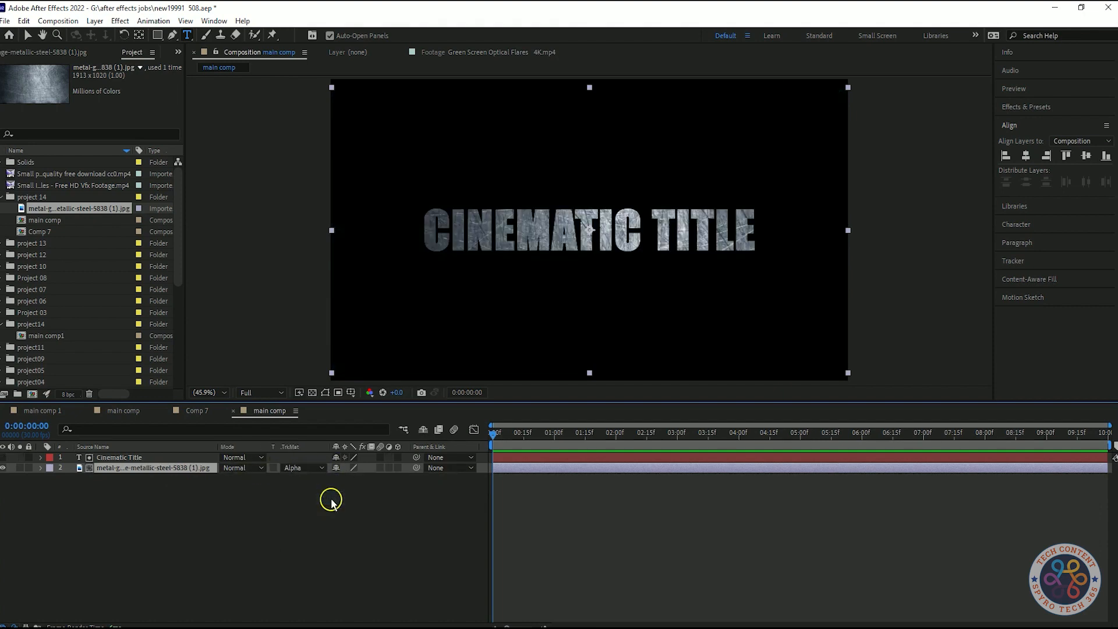
Duplicate the Cinematic Title text layer
drag(236, 492, 131, 461)
right_click(179, 470)
click(171, 487)
click(153, 458)
click(149, 483)
click(154, 459)
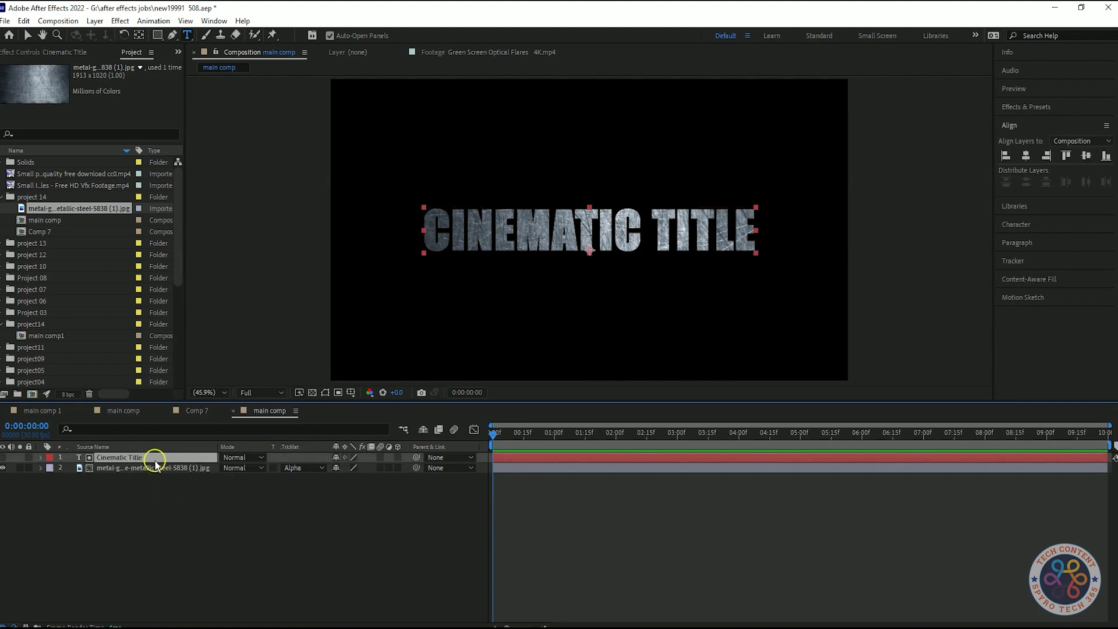
key(ctrl+d)
Pre-compose the original Cinematic Title layer and the metal image layer as Text Comp1
shift+click(155, 468)
right_click(155, 468)
mouse_move(239, 358)
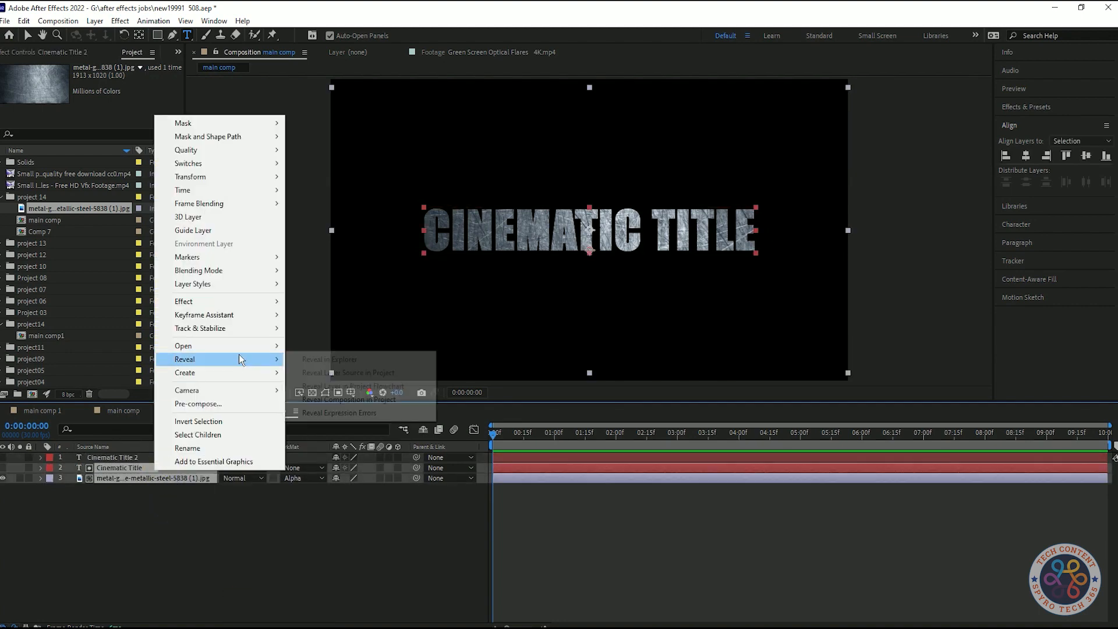
click(217, 404)
text(Text Comp1)
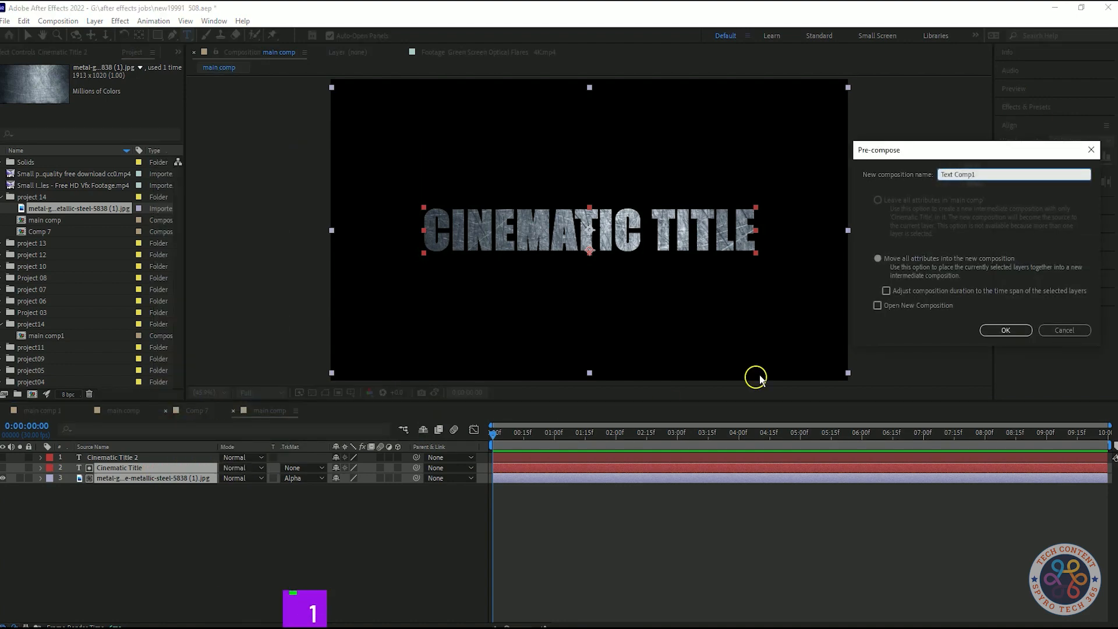
click(1003, 331)
Make the Cinematic Title 2 layer visible and apply a Fill effect in black (000000) to it
click(130, 544)
click(160, 460)
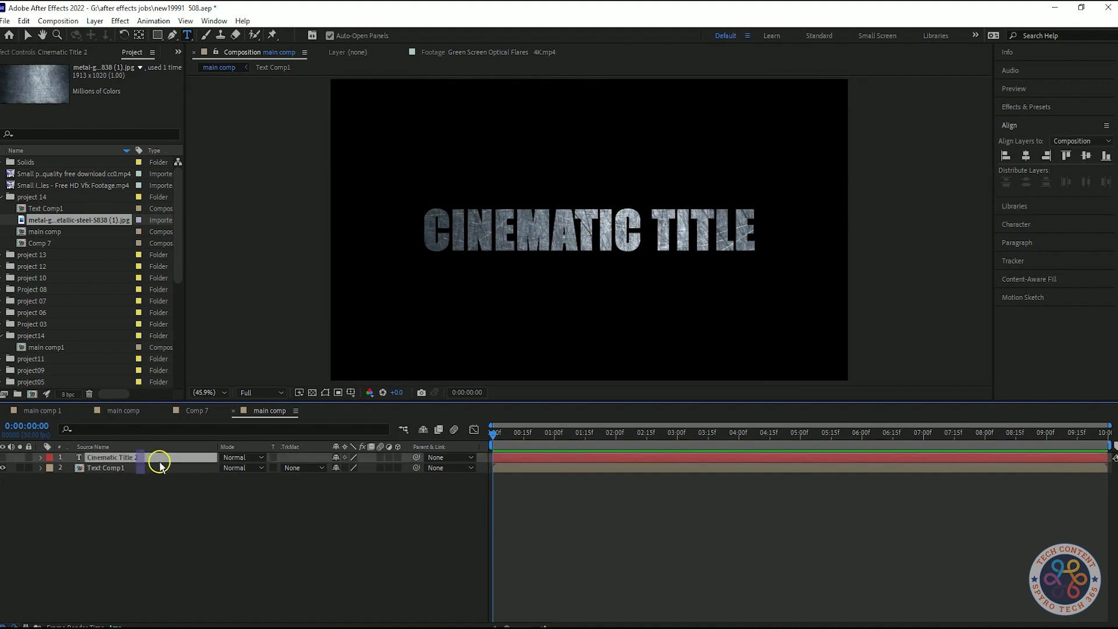
click(3, 458)
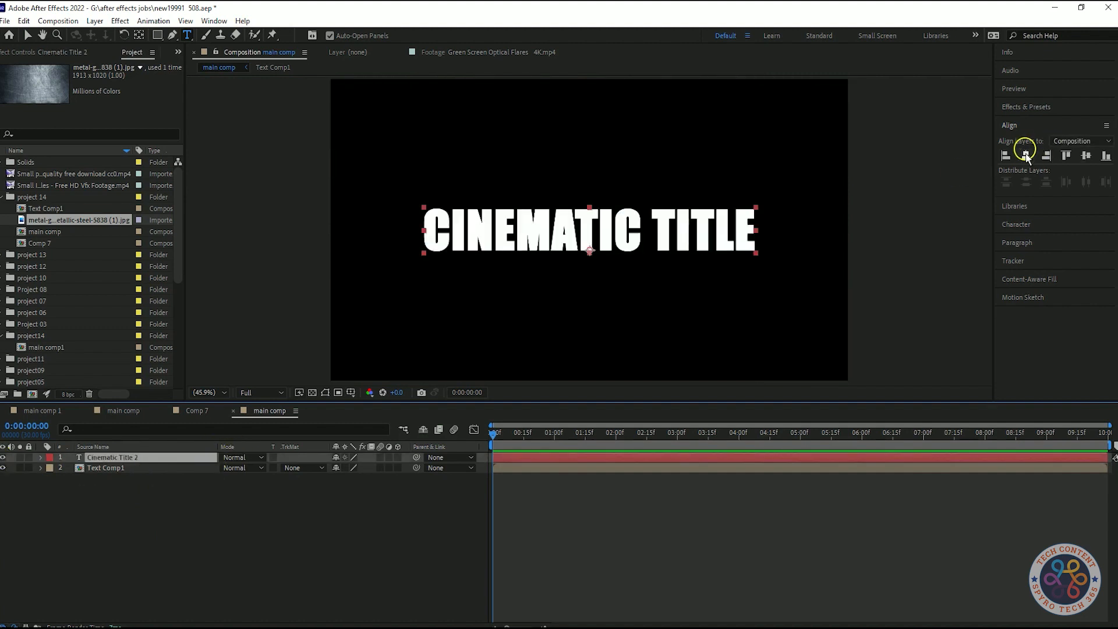
click(1029, 108)
click(1029, 117)
text(fill)
drag(1027, 199, 133, 460)
click(105, 109)
drag(23, 338, 1, 392)
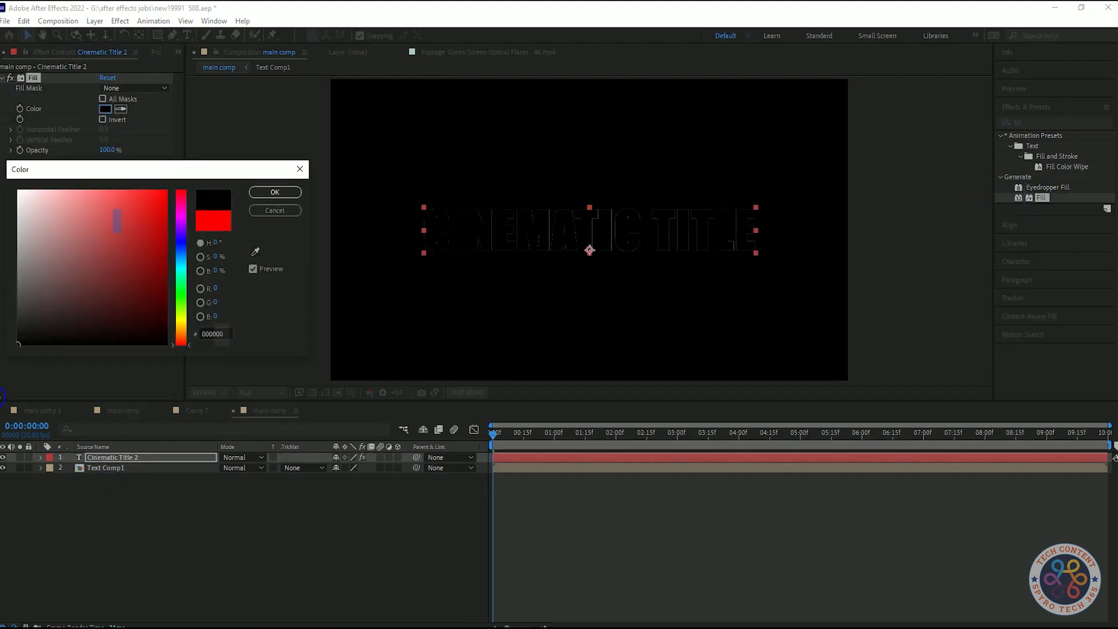
click(274, 192)
Try Matte Choker on Cinematic Title 2 with Iterations 4 and Geometric Softness 1 at 2.0, then disable it
click(1042, 122)
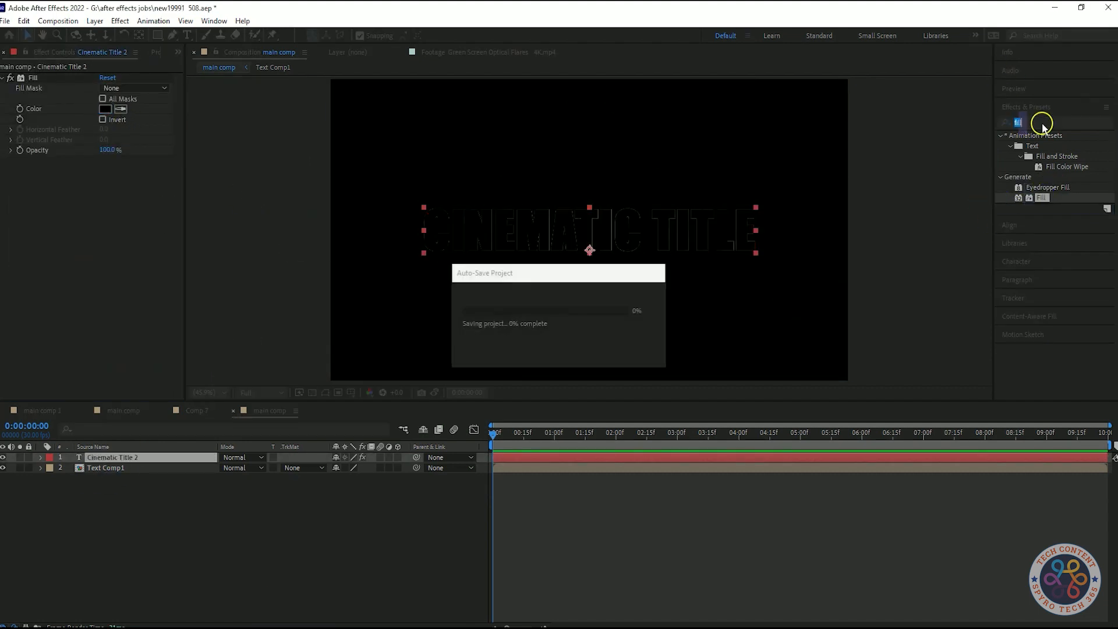
text(matt)
drag(1036, 239, 171, 260)
click(104, 233)
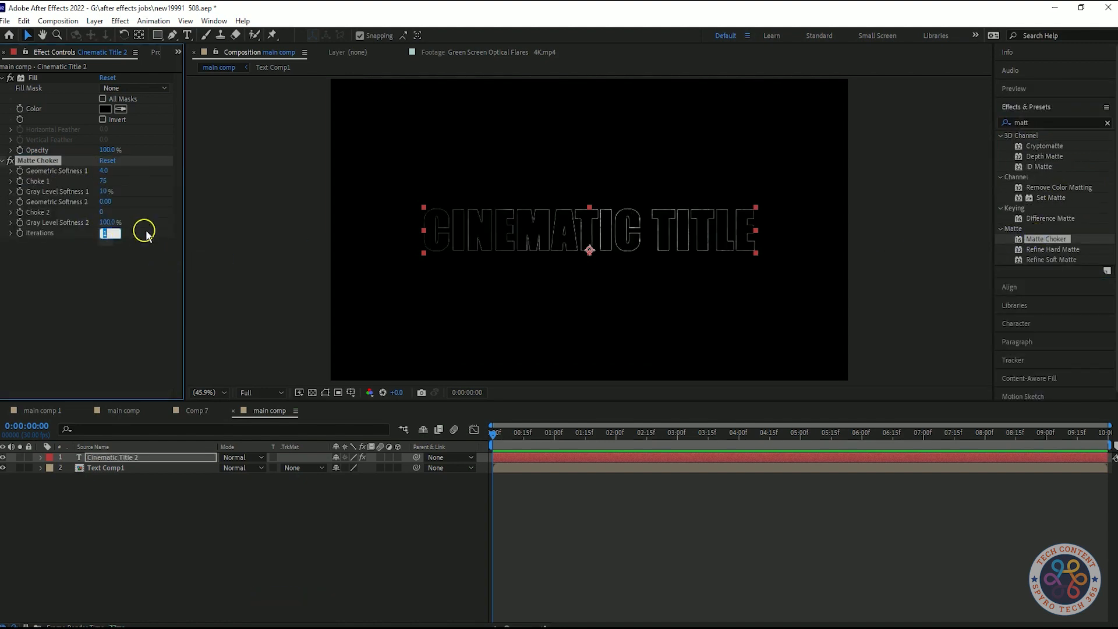
text(4)
click(130, 275)
click(102, 171)
text(2)
click(126, 278)
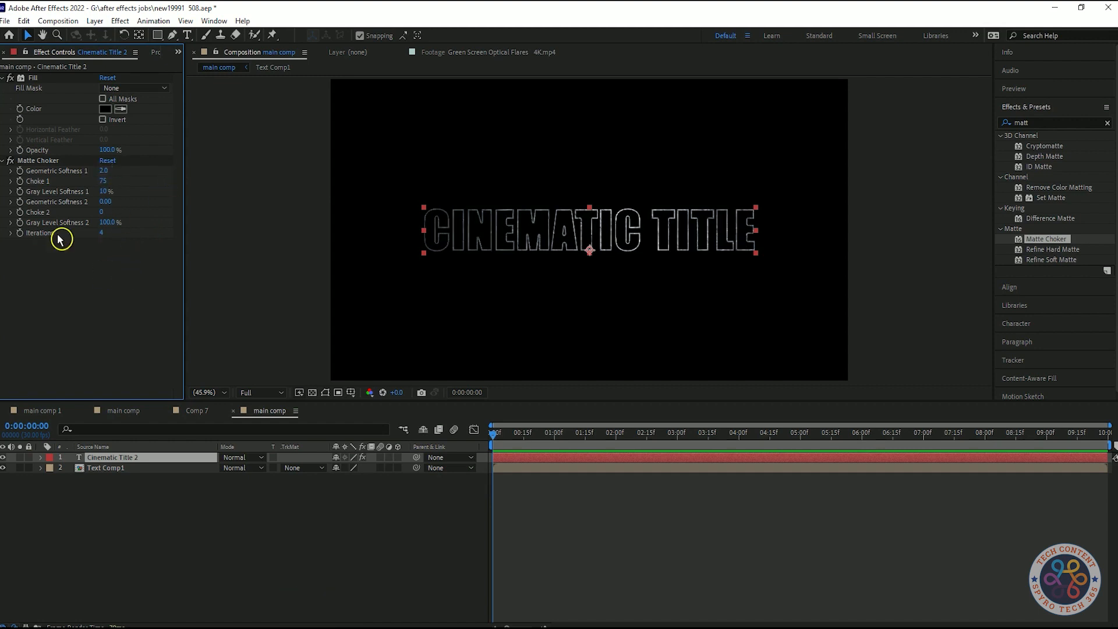
click(11, 162)
Apply Bevel Alpha to Cinematic Title 2 with a light angle of 90° and an edge thickness of 2.56
double_click(1030, 123)
text(beve)
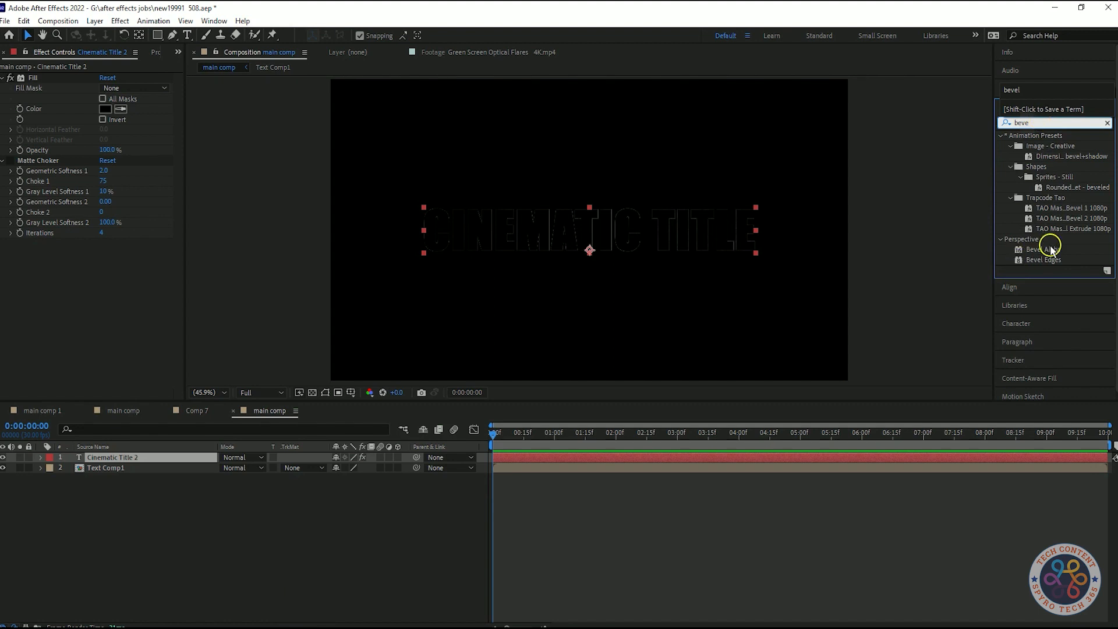
drag(1043, 249, 193, 252)
key(ctrl+z)
drag(121, 264, 156, 262)
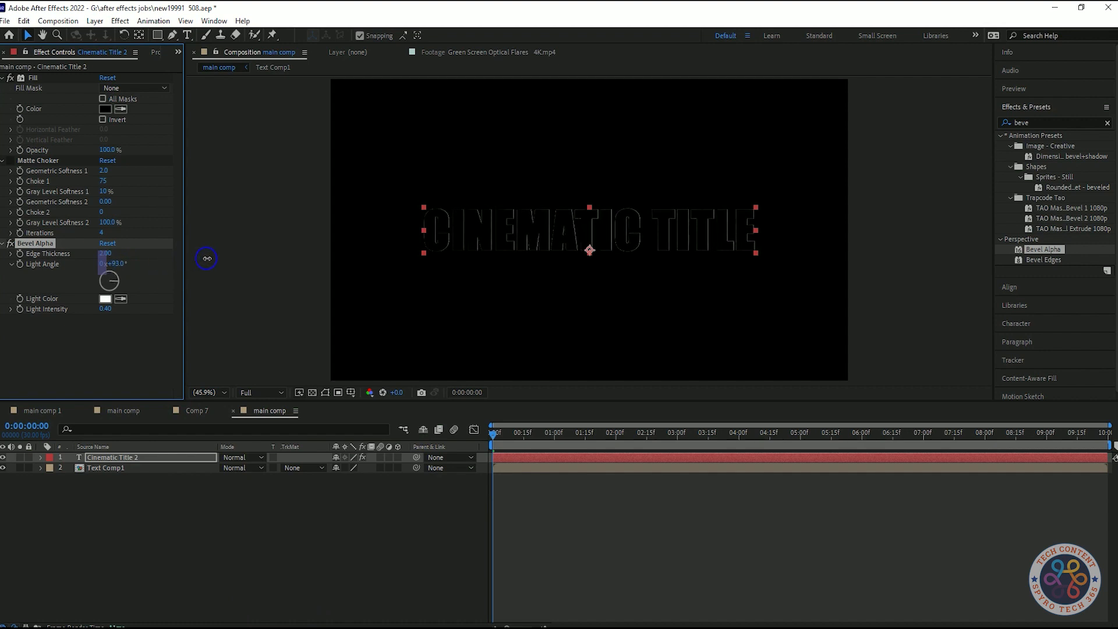
drag(204, 258, 205, 258)
click(109, 255)
mouse_move(108, 254)
mouse_down()
mouse_move(312, 251)
mouse_move(129, 250)
mouse_up()
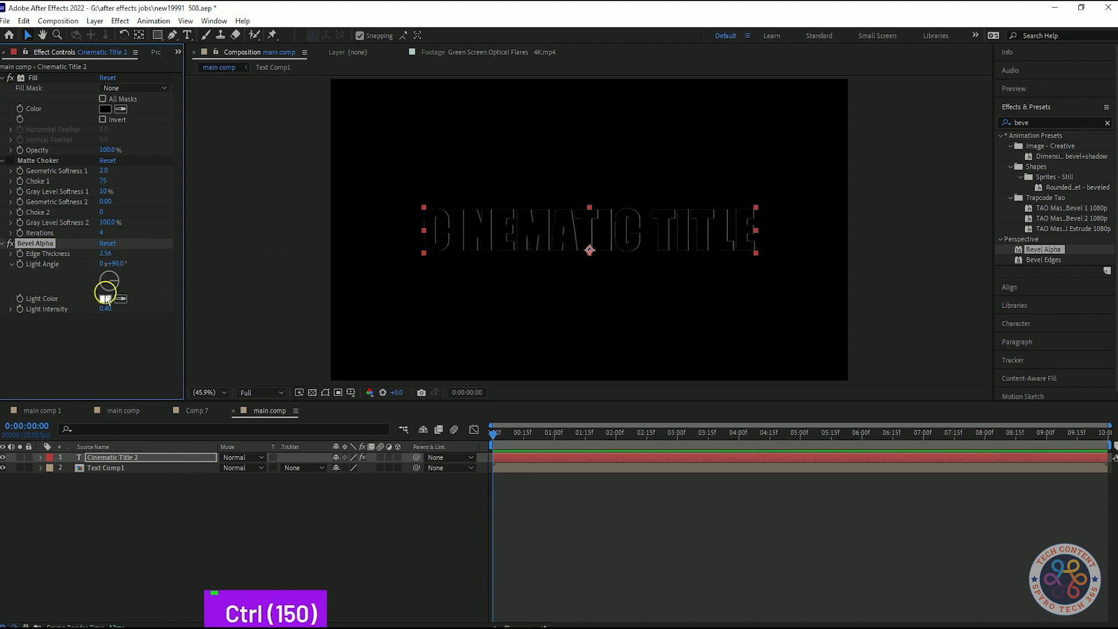
Compare the title with Bevel Alpha and Matte Choker toggled, and delete the Matte Choker effect
click(10, 242)
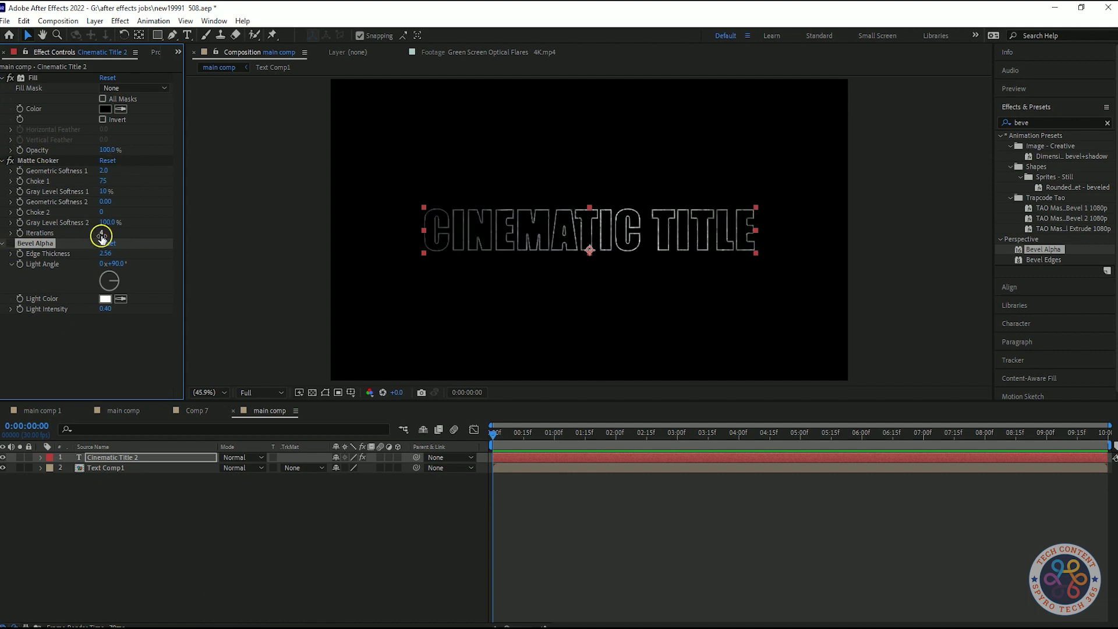
click(11, 162)
click(10, 243)
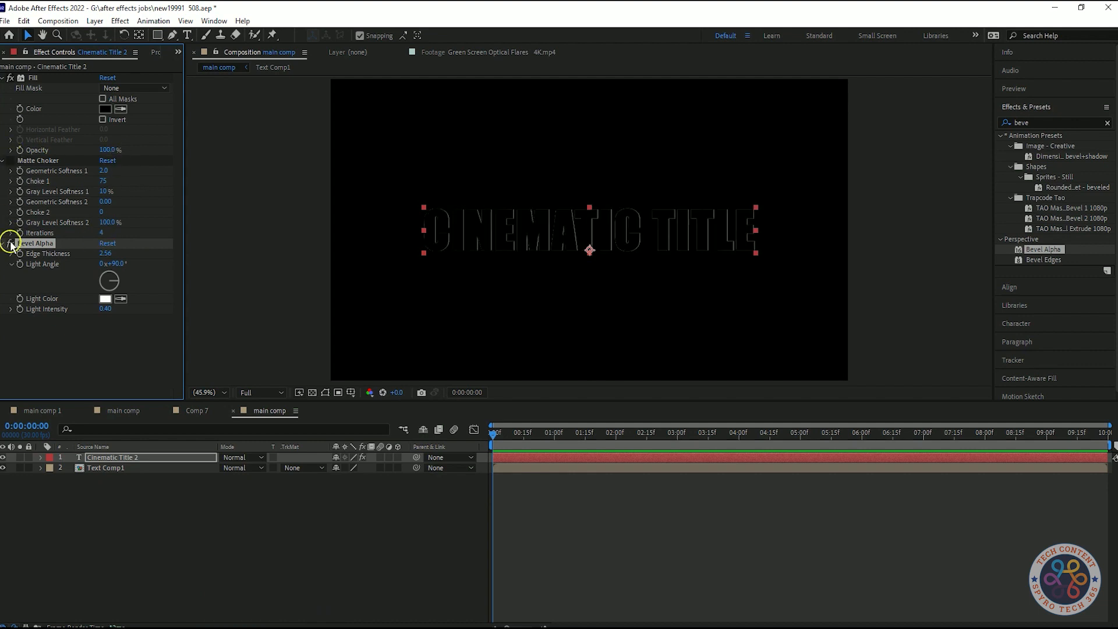
click(51, 161)
key(Delete)
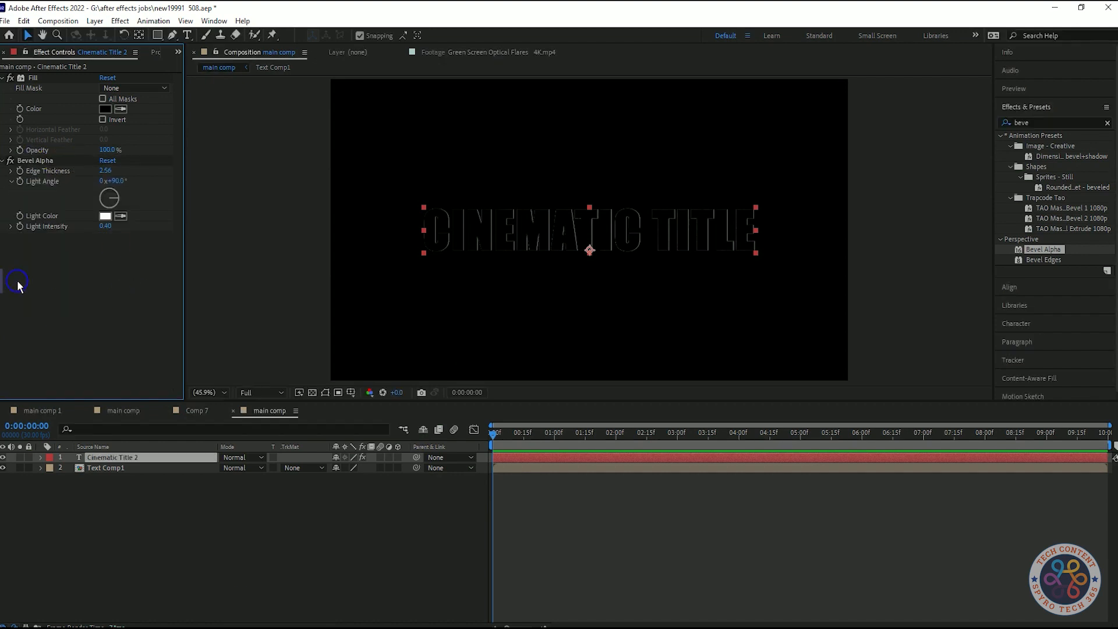
Undo a trial light intensity change and set the Bevel Alpha edge thickness to 3
drag(108, 227, 510, 233)
key(ctrl+z)
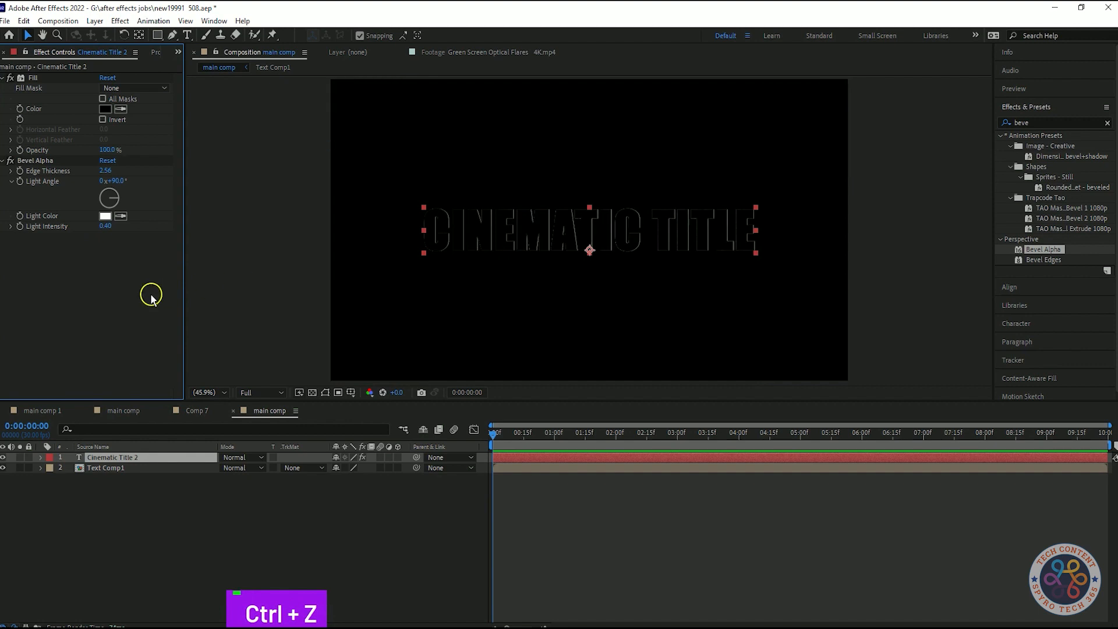
text(3)
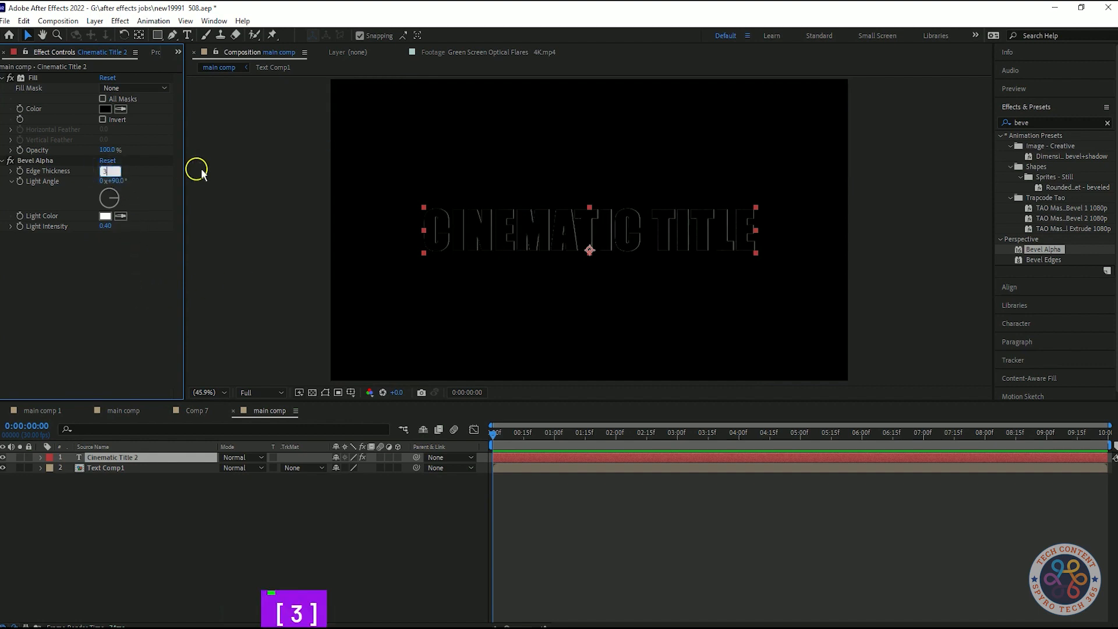
key(Return)
click(722, 617)
Set the Cinematic Title 2 layer's blending mode to Add and duplicate the layer
click(125, 457)
click(248, 458)
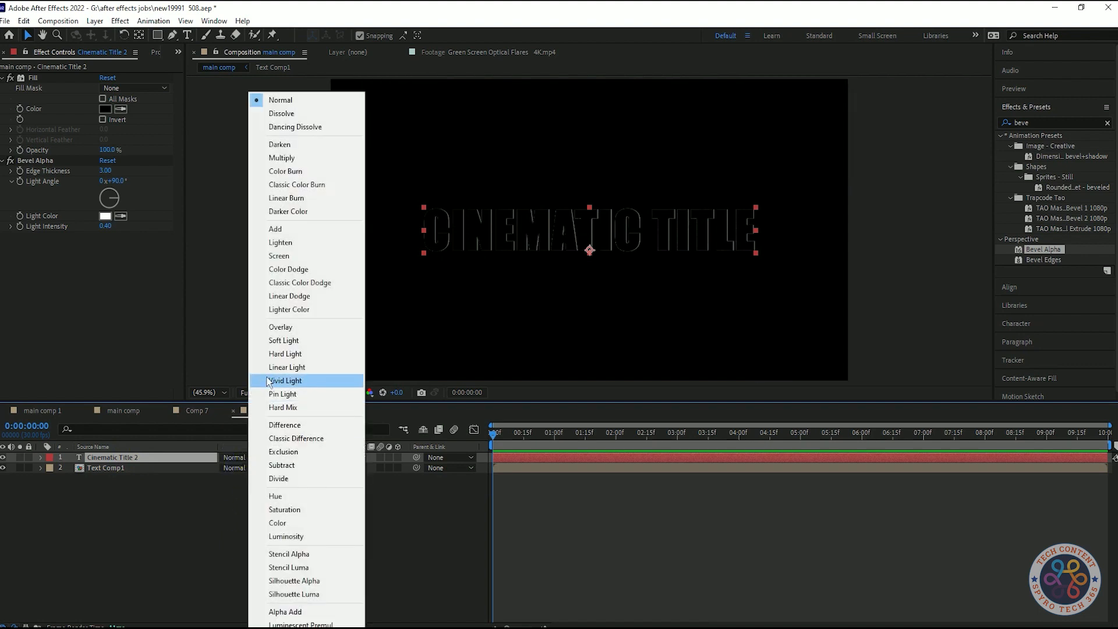
click(300, 229)
click(195, 492)
click(136, 457)
key(ctrl+d)
click(183, 507)
right_click(137, 458)
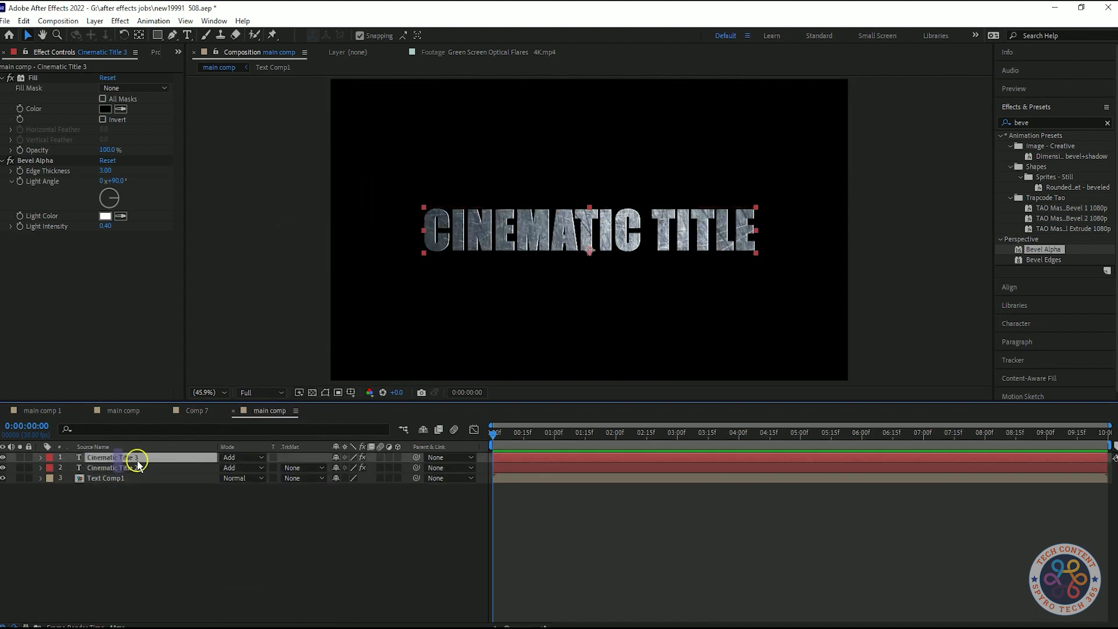
click(147, 513)
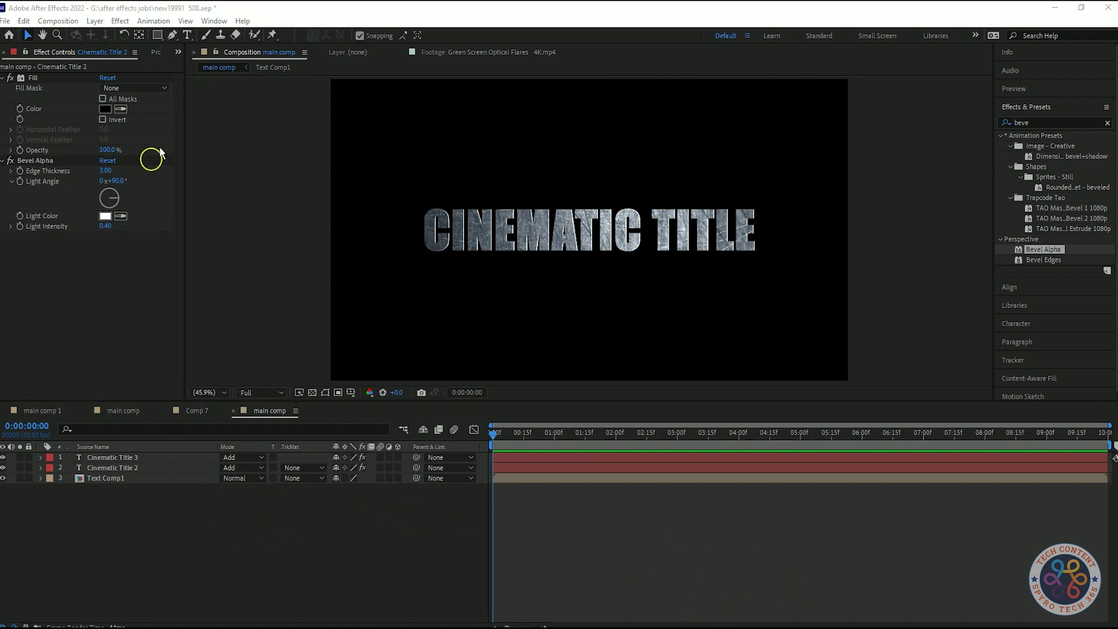
Create a 1920 x 1080, 10-second composition named saber in the project 14 folder
click(156, 52)
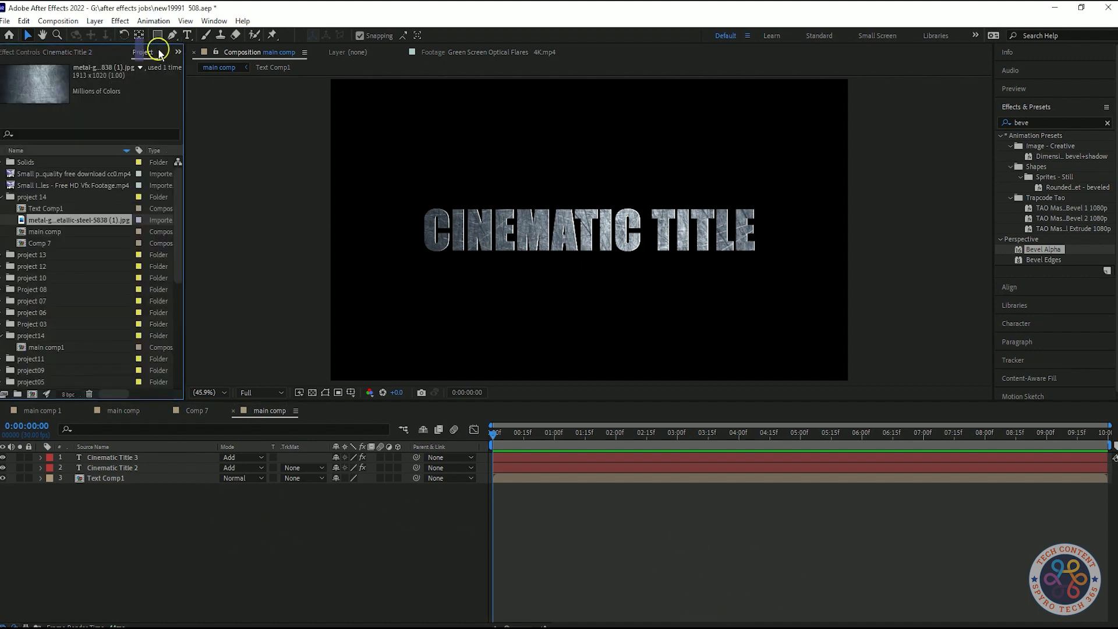
click(46, 198)
key(ctrl+n)
text(se)
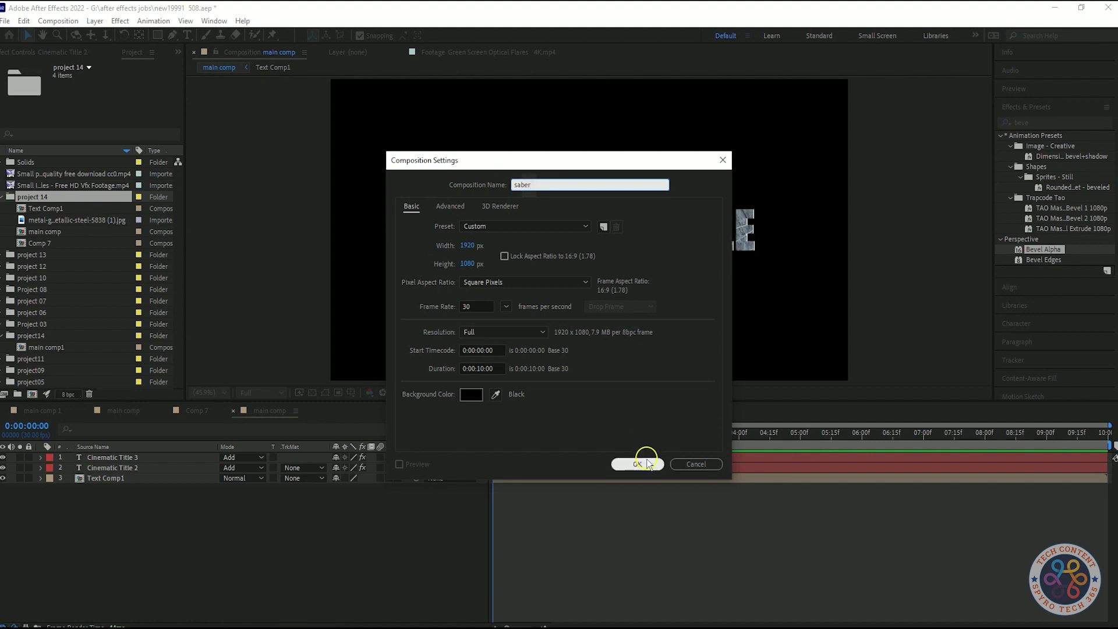
click(637, 464)
Copy the Cinematic Title 3 layer from main comp into the saber composition
click(262, 410)
click(113, 460)
key(ctrl+c)
click(341, 411)
click(251, 488)
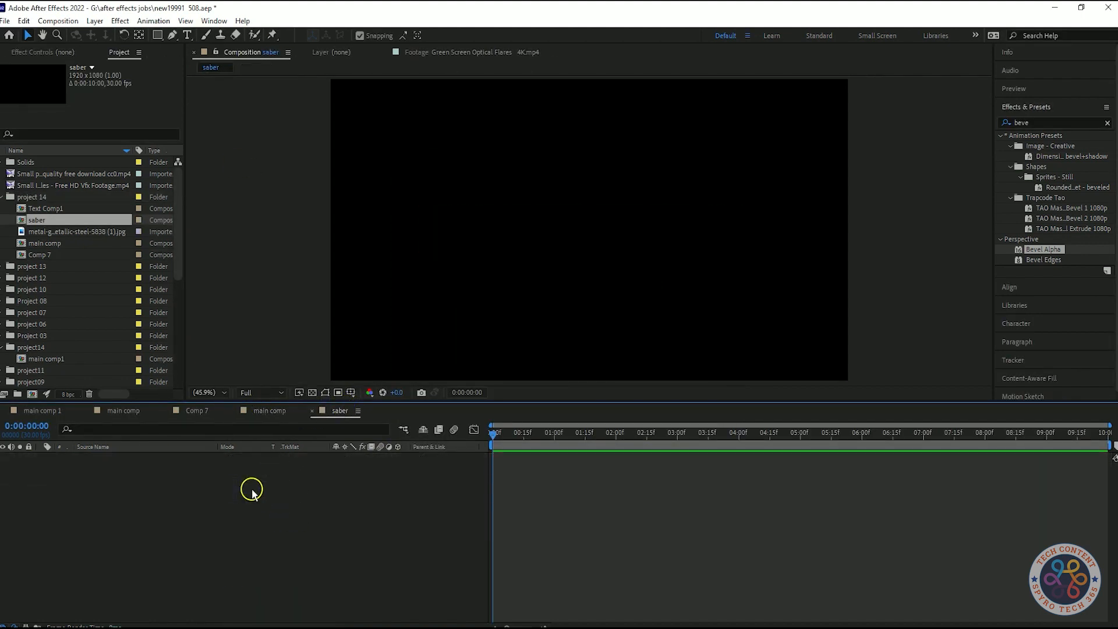
key(ctrl+v)
Remove the Fill and Bevel Alpha effects from Cinematic Title 3 and set its blending mode to Normal
click(27, 82)
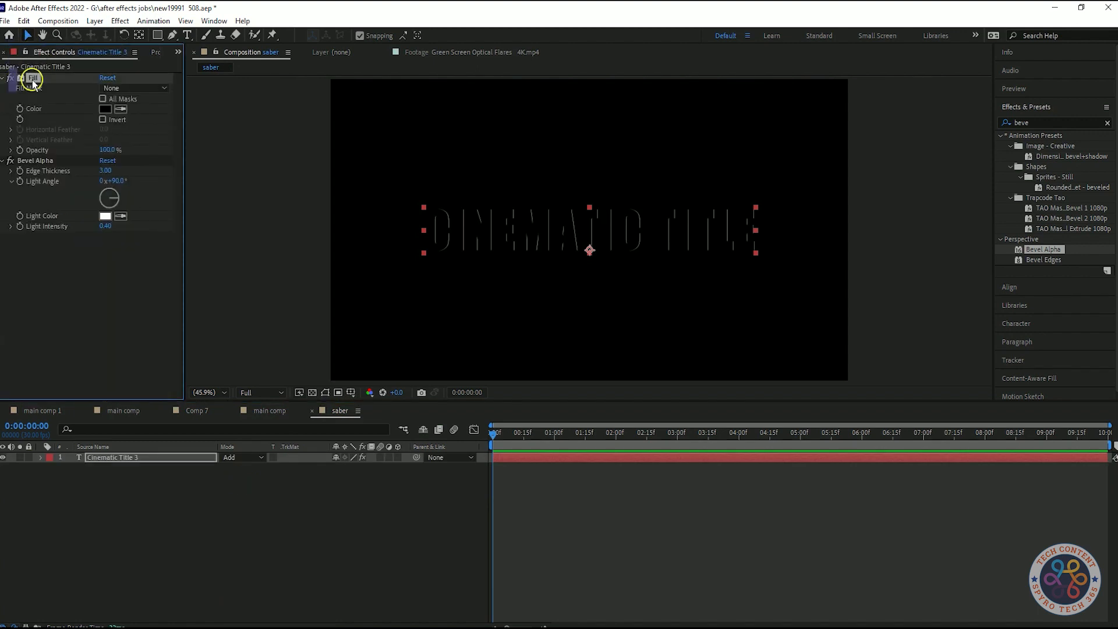
key(Delete)
key(Delete)
click(239, 457)
click(274, 99)
click(221, 517)
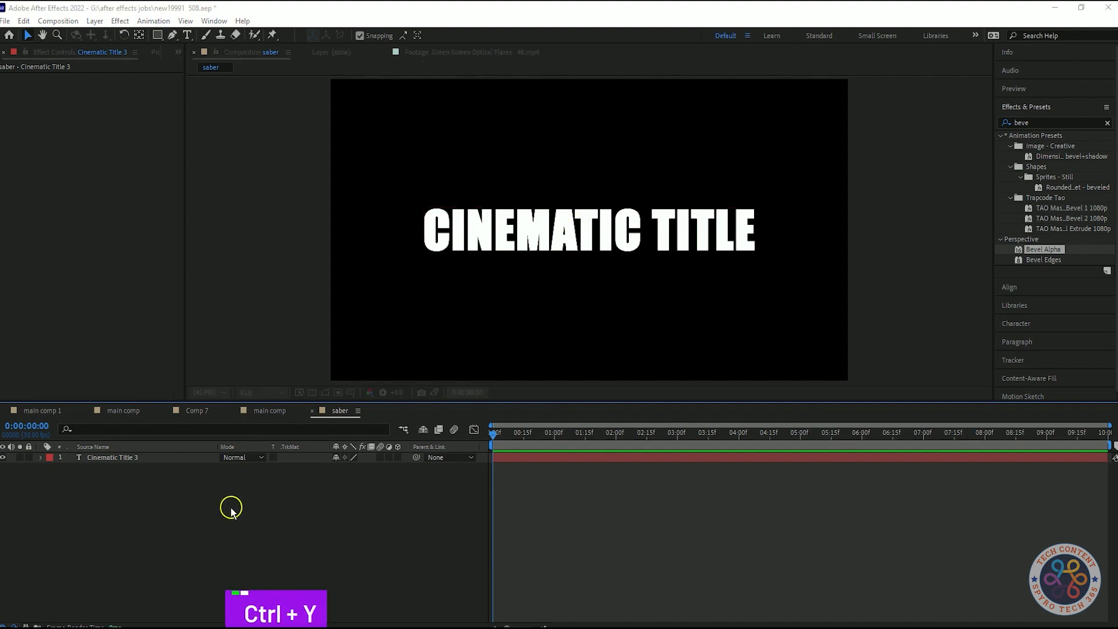
Create a black solid named saber layer above the title in the saber composition
key(ctrl+y)
text(saber la)
click(594, 431)
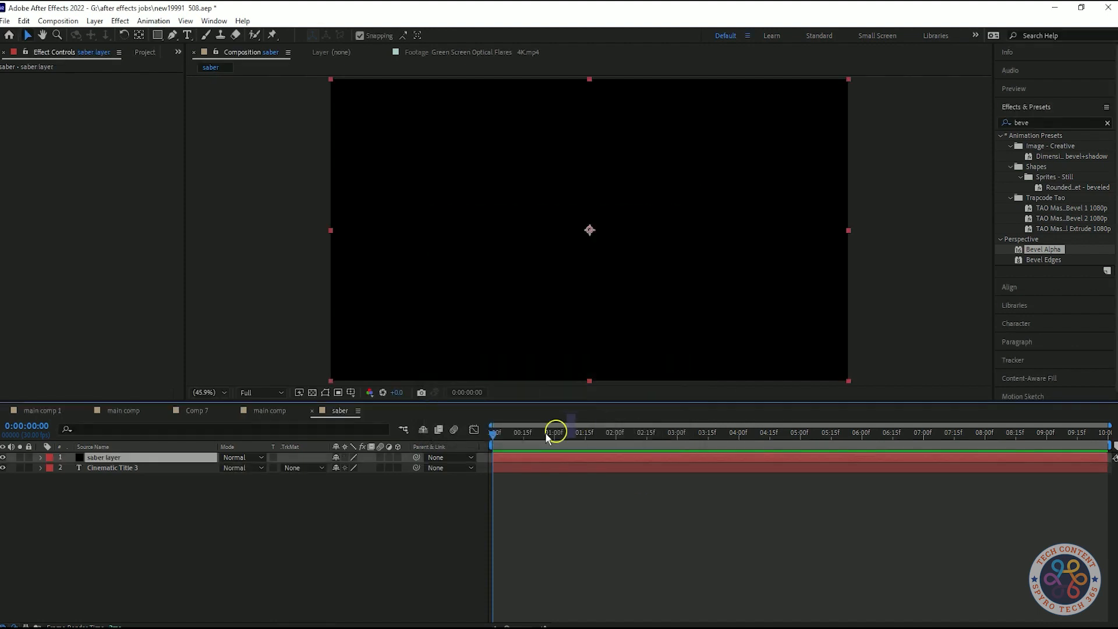
Hide Cinematic Title 3 and place Text Comp1 at the bottom of the saber composition's layer stack
click(228, 501)
right_click(220, 505)
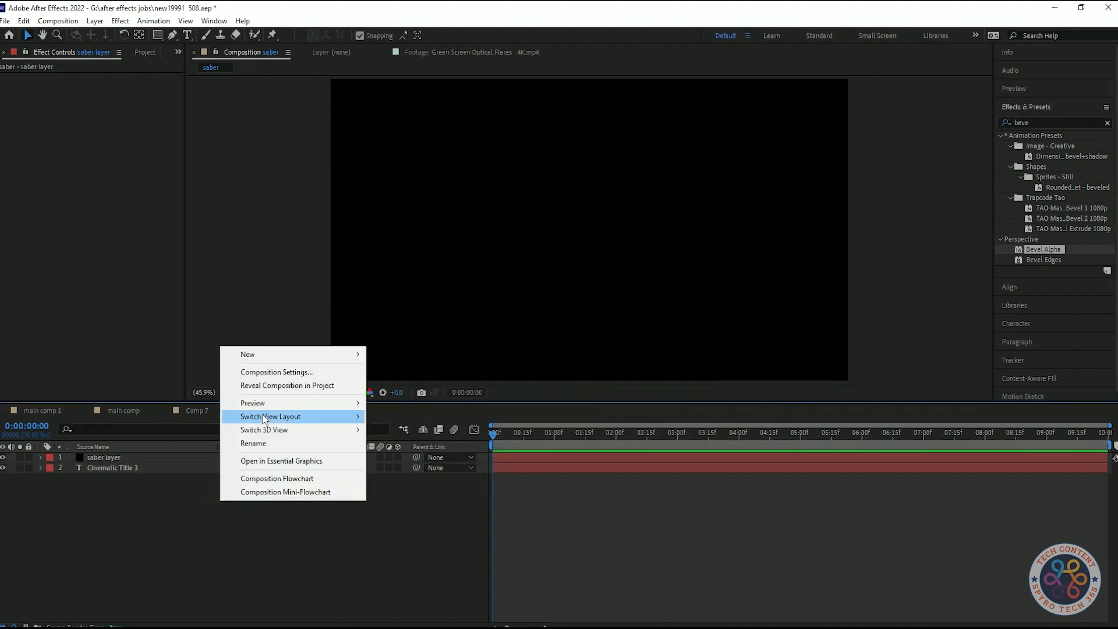
click(279, 386)
drag(47, 209, 96, 475)
Apply the Saber effect to the saber layer and show its effect settings
right_click(156, 456)
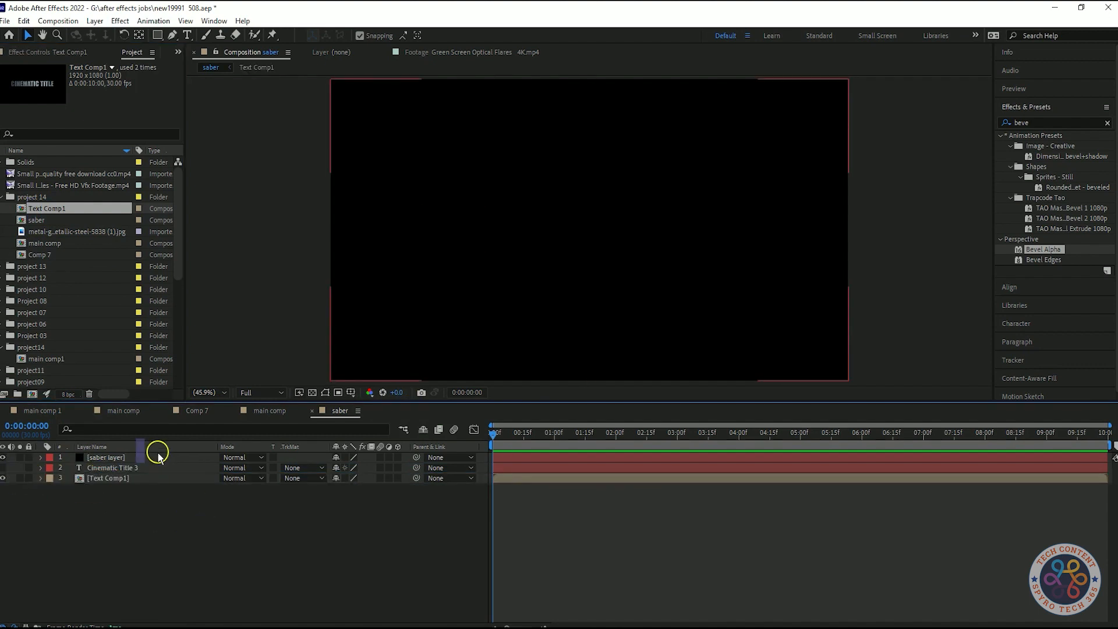
mouse_move(241, 345)
mouse_move(233, 286)
mouse_move(338, 628)
click(477, 628)
drag(235, 548, 204, 478)
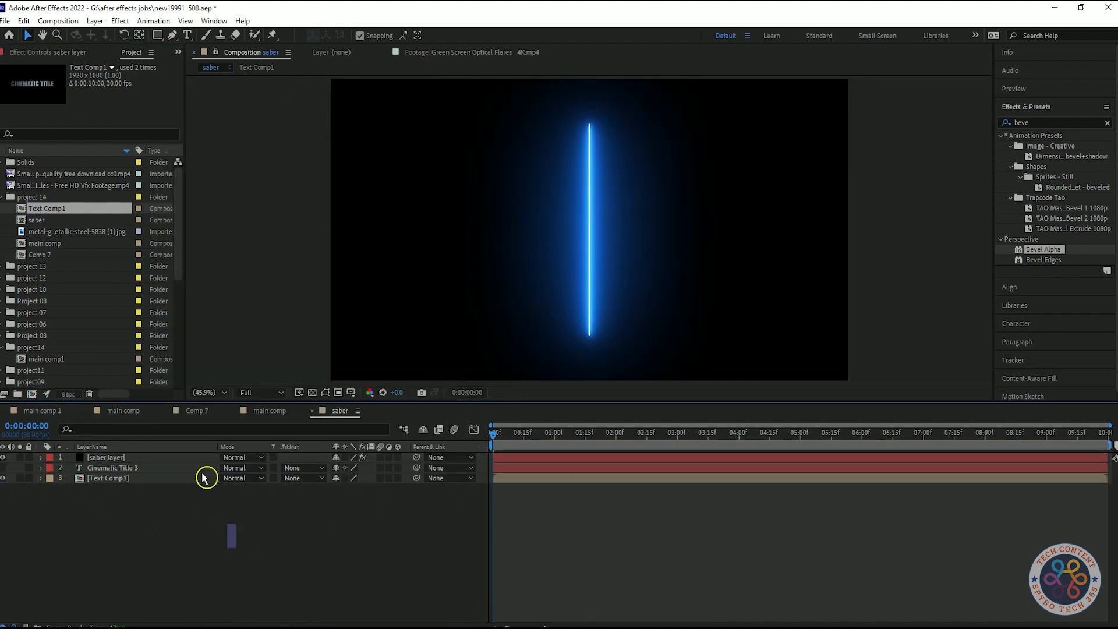
click(76, 52)
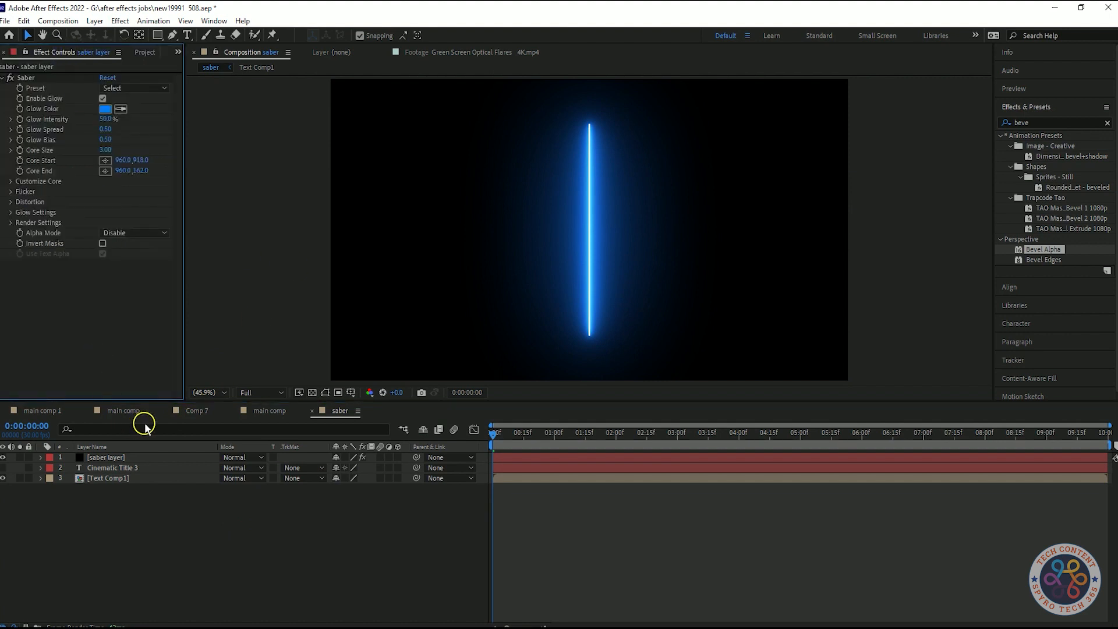
Try the Hard Core and Fire presets on the Saber effect
click(145, 88)
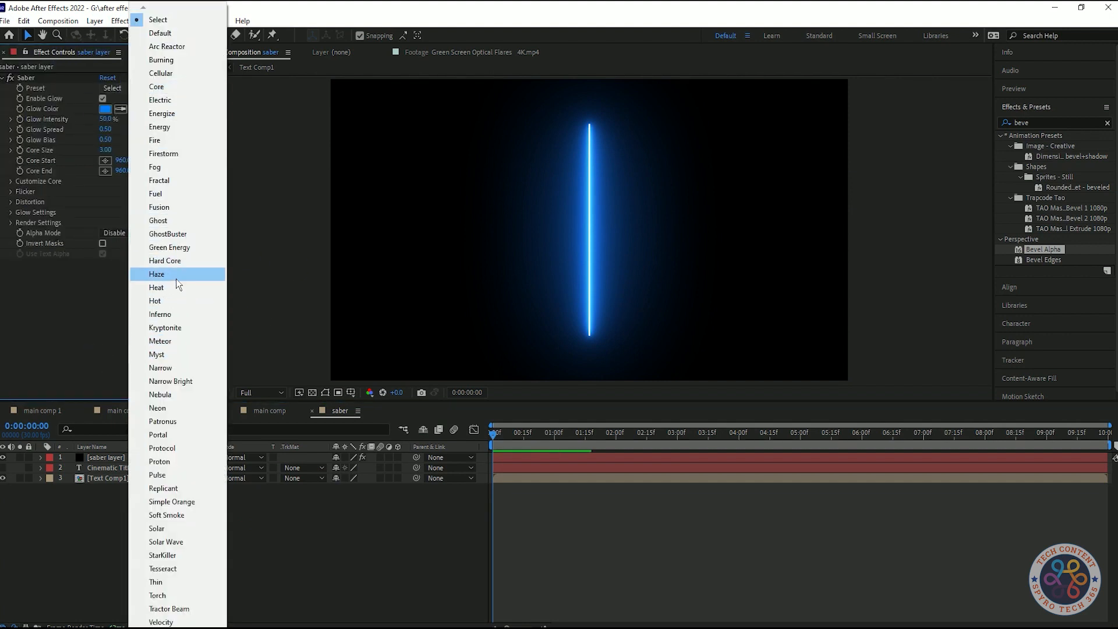
click(190, 260)
click(142, 138)
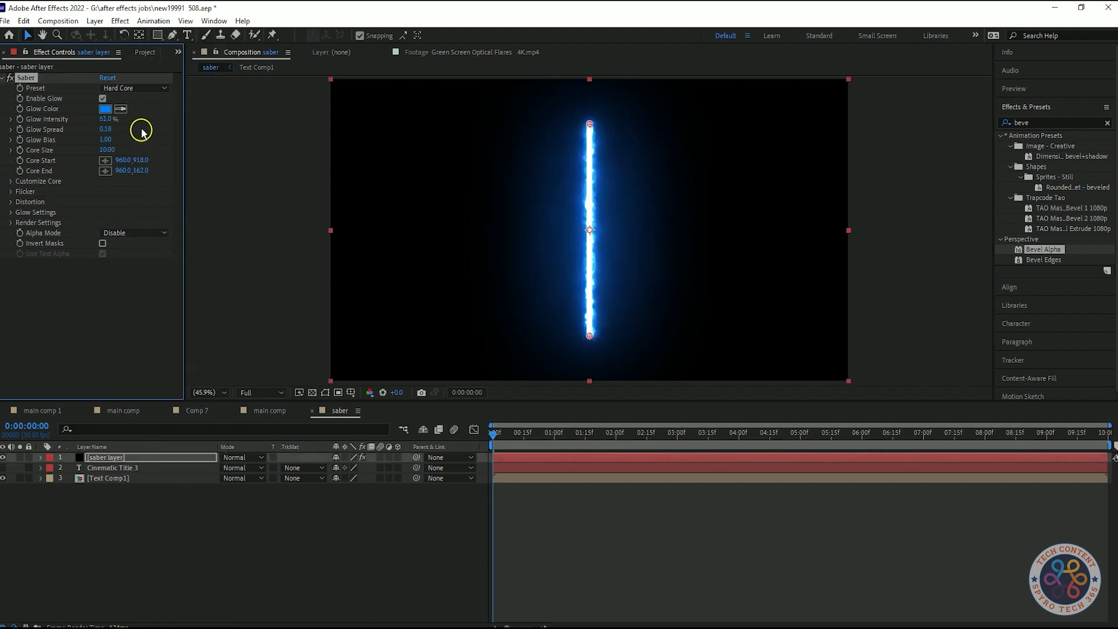
click(135, 88)
click(179, 141)
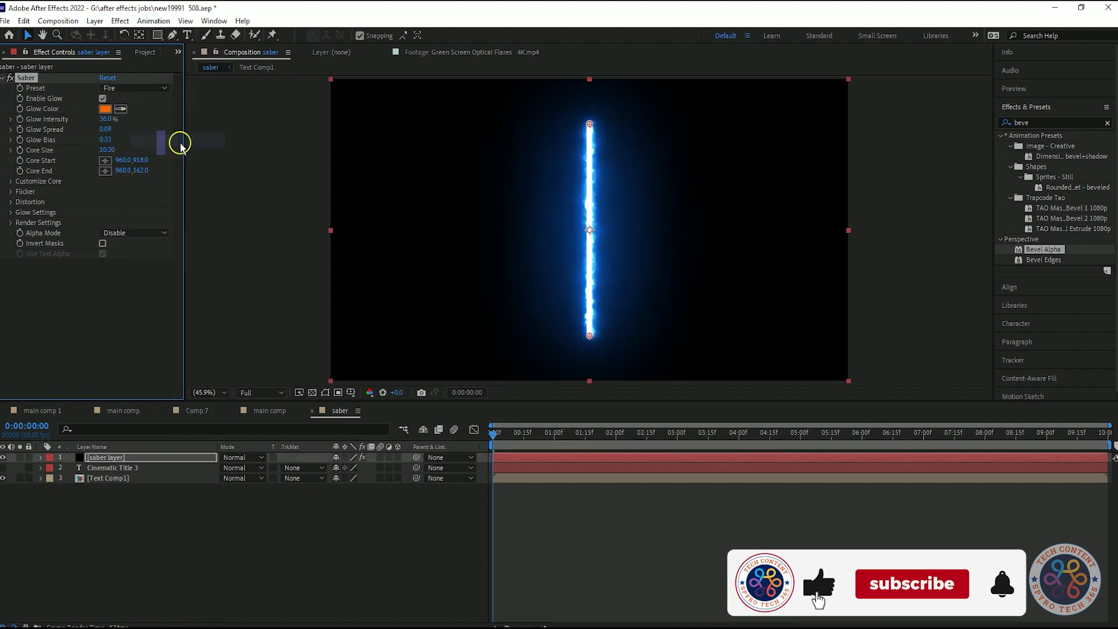
Customize the Saber core by setting Core Type to Text Layer with Cinematic Title 3 as the source text
click(11, 118)
click(10, 198)
click(134, 208)
click(134, 248)
click(117, 218)
click(141, 262)
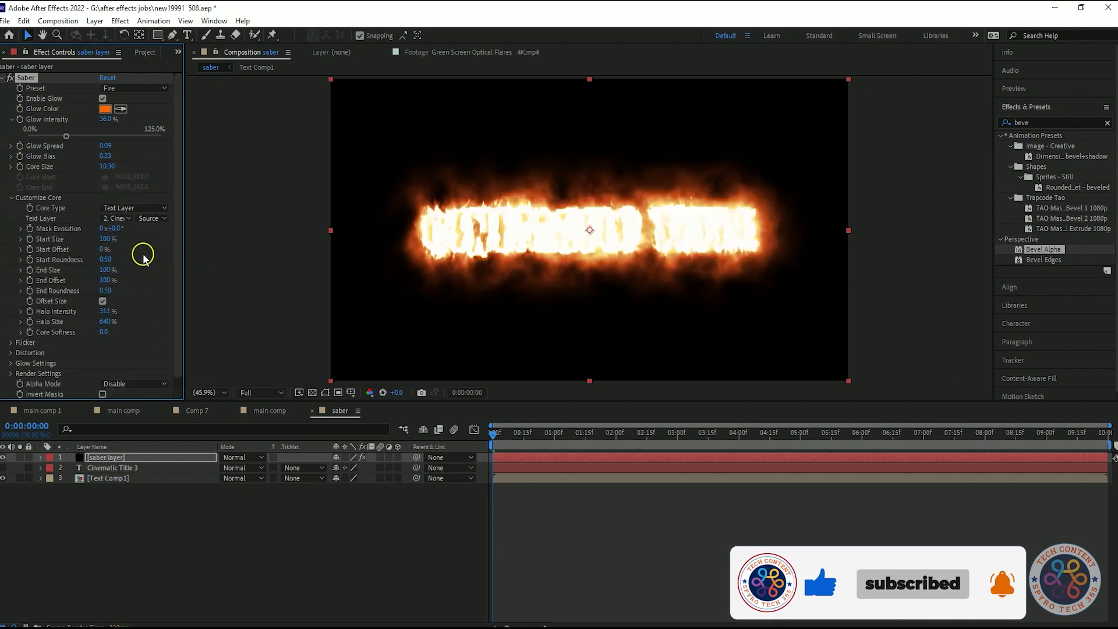
Try adjusting the Glow Intensity and Core Size of the Fire glow around the title
mouse_move(107, 119)
mouse_down()
mouse_move(81, 128)
mouse_move(108, 127)
mouse_up()
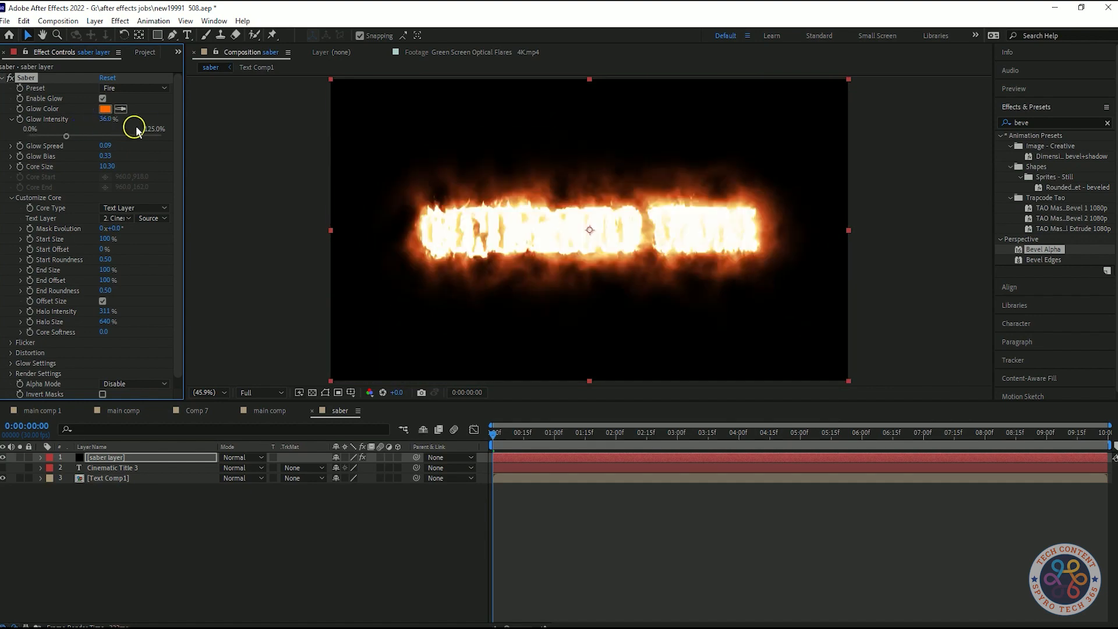
key(ctrl+z)
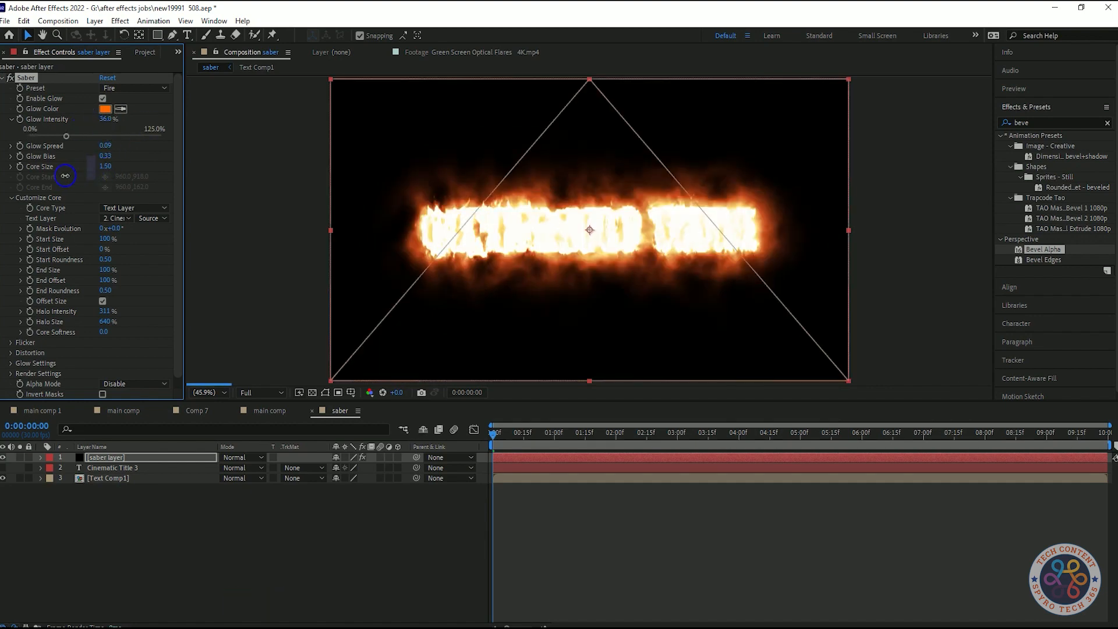
drag(108, 119, 97, 122)
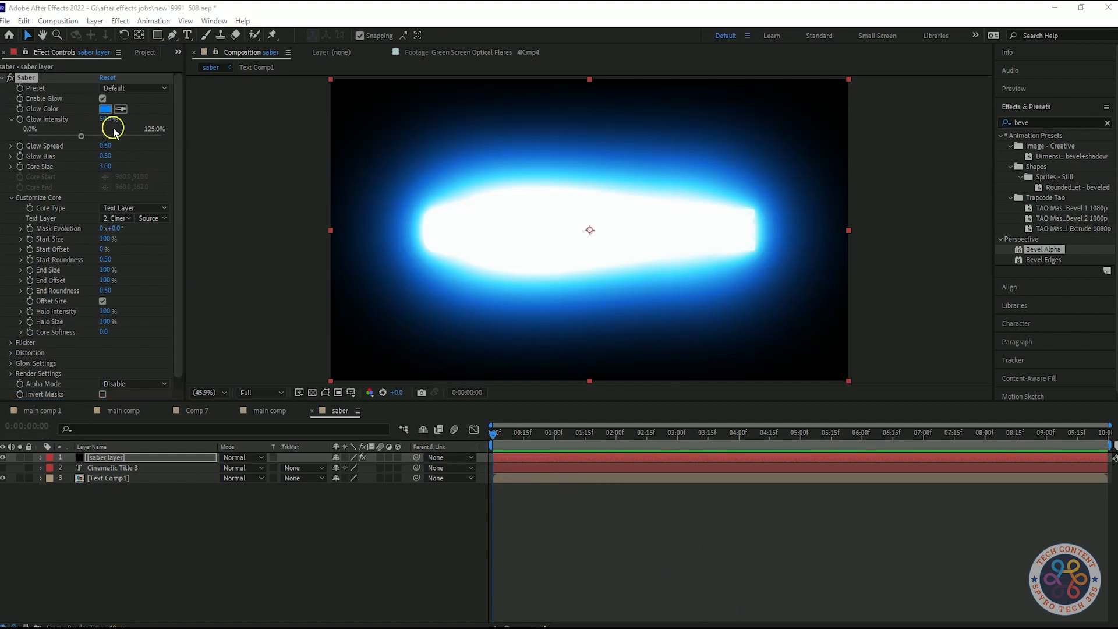
With Saber's Default preset, set Glow Intensity to 10% and Core Size to 1.50, leaving Core Softness at 0
drag(109, 123, 131, 125)
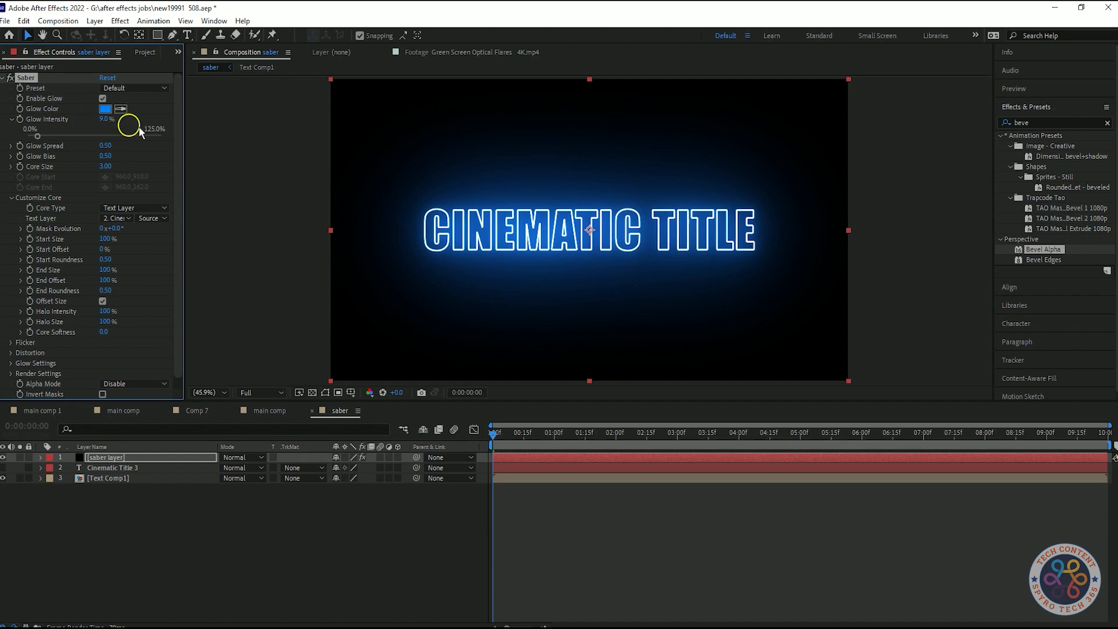
drag(108, 166, 109, 171)
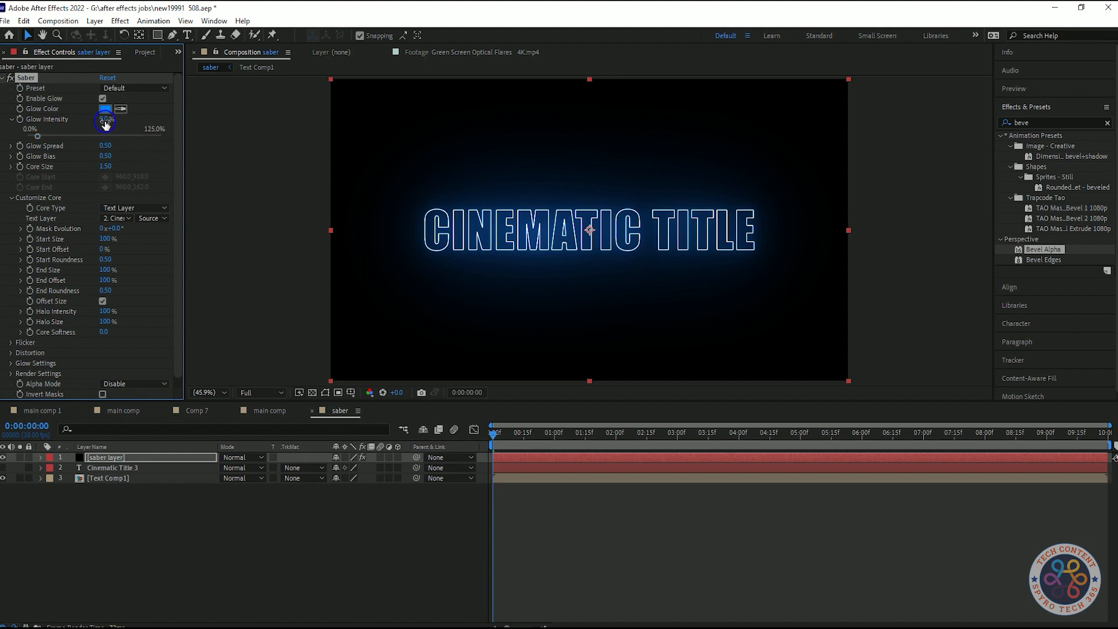
drag(106, 123, 106, 120)
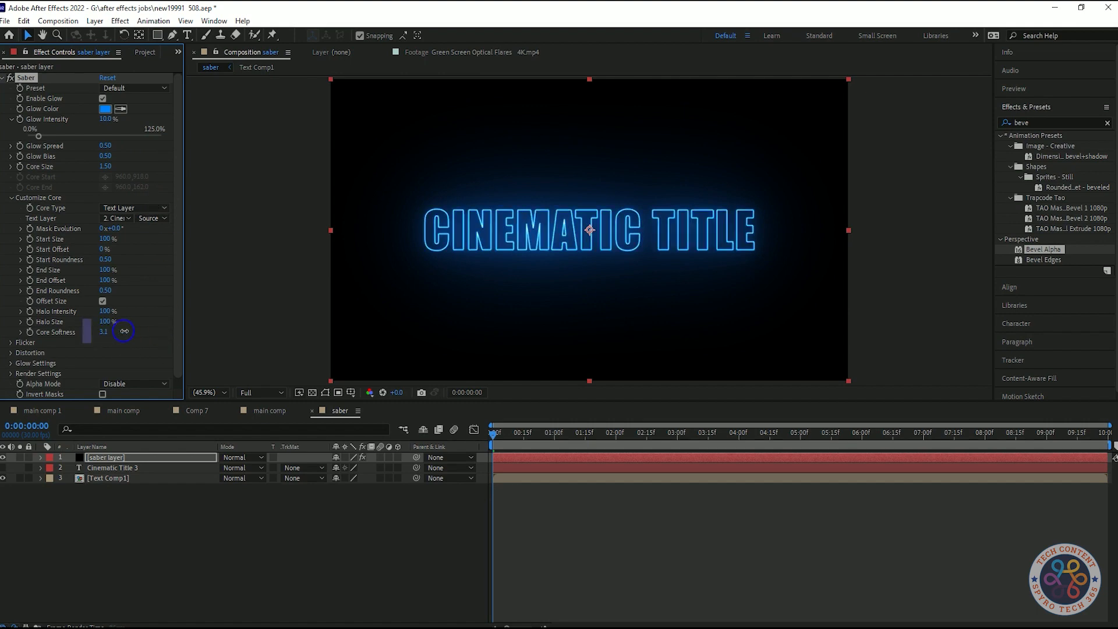
key(ctrl+z)
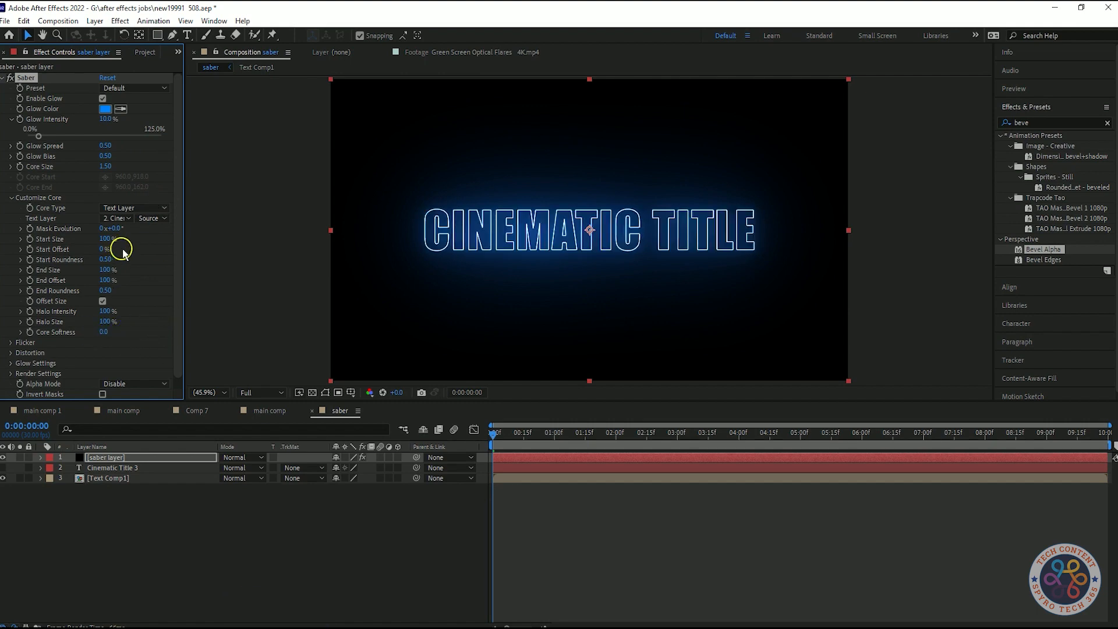
Animate Saber's Mask Evolution from 0° at the start of the timeline to 270° at 2 seconds
click(126, 458)
click(30, 229)
key(u)
drag(493, 434, 617, 447)
click(116, 228)
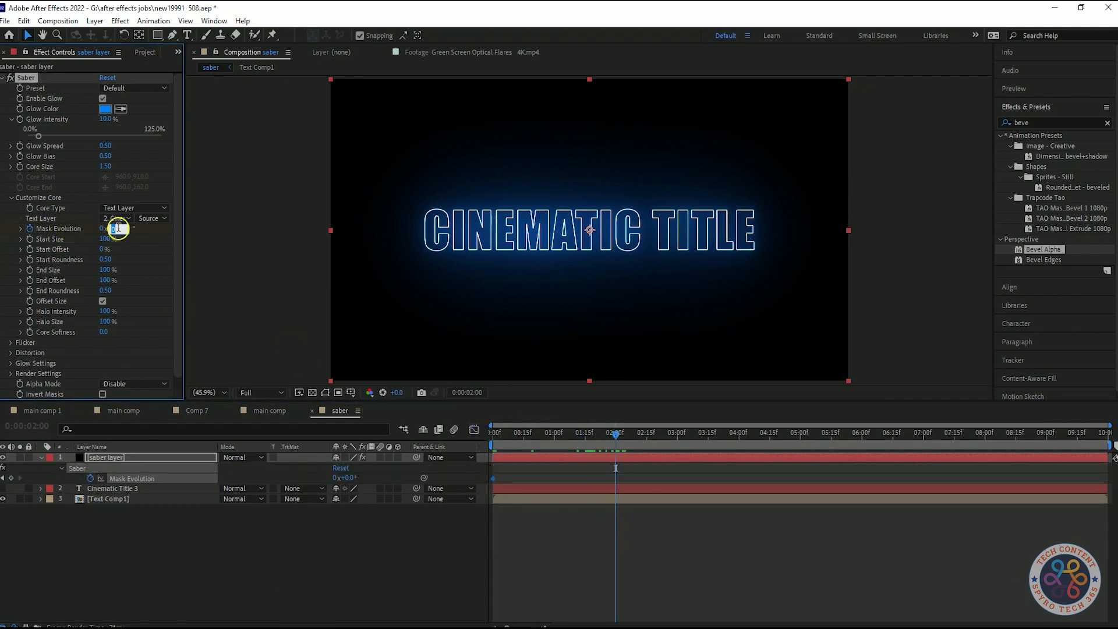
text(270)
key(Return)
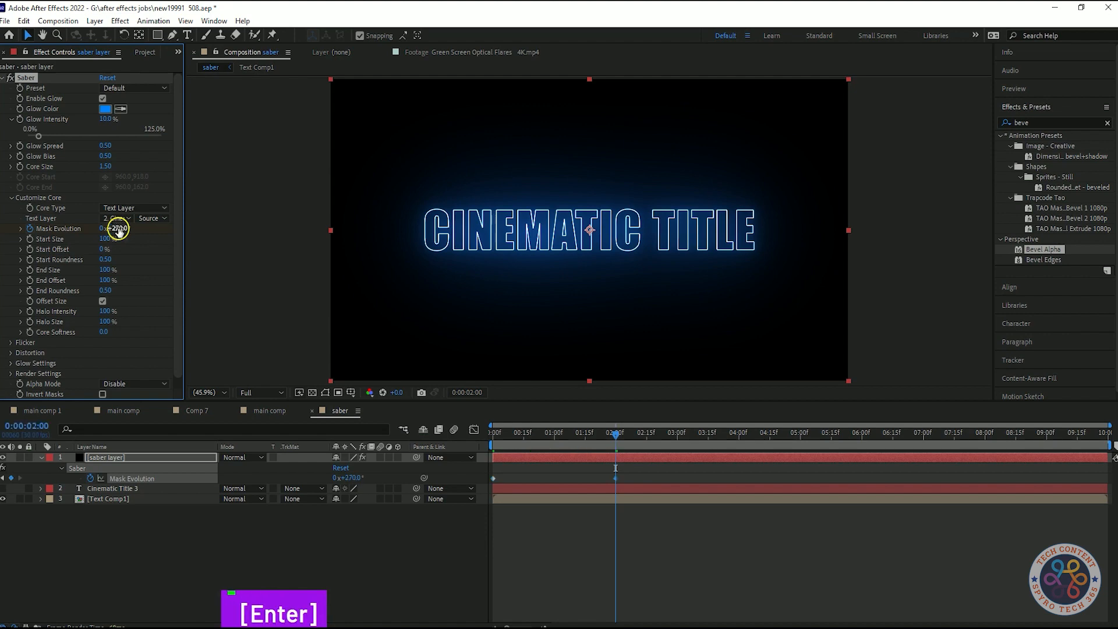
At the start of the timeline, set Saber's Start Size to 0% and its keyframed Start Offset to 15%
key(Home)
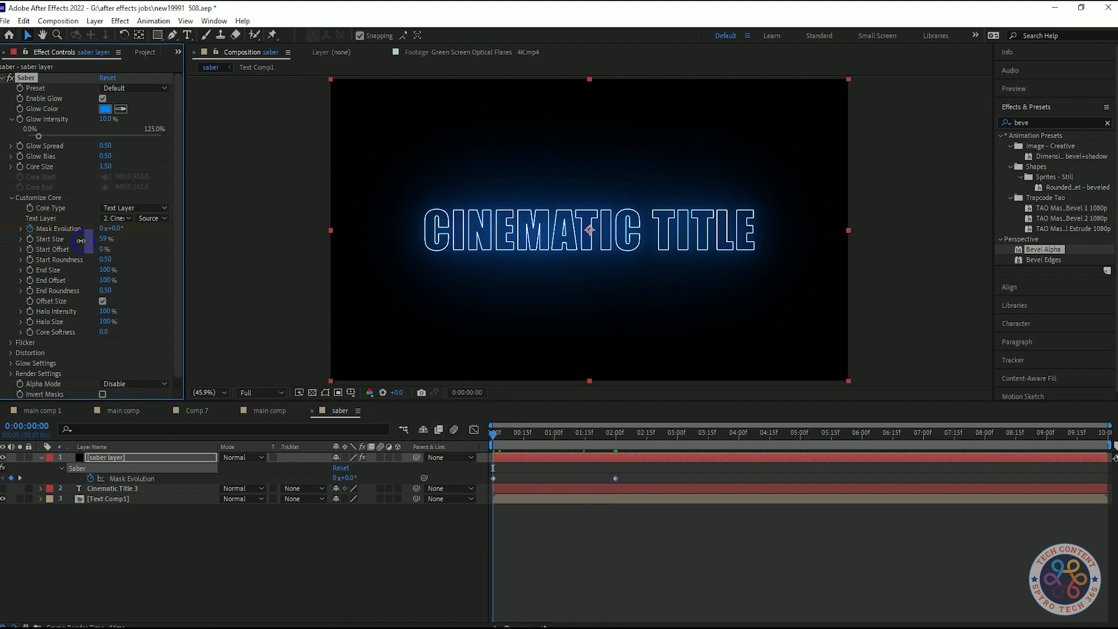
drag(105, 238, 3, 250)
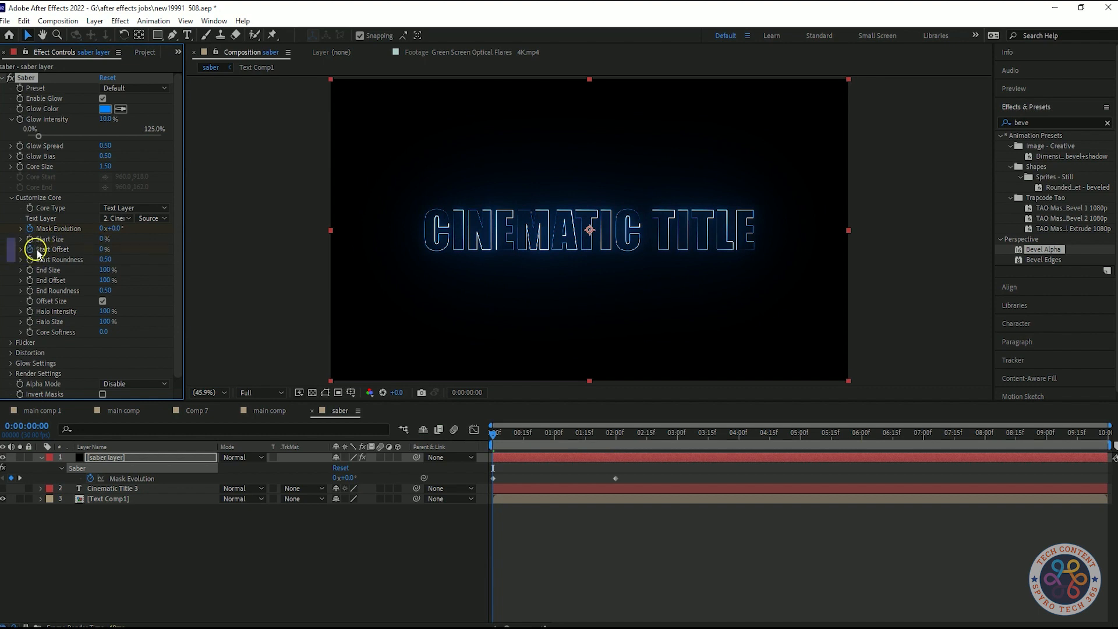
click(104, 249)
text(15)
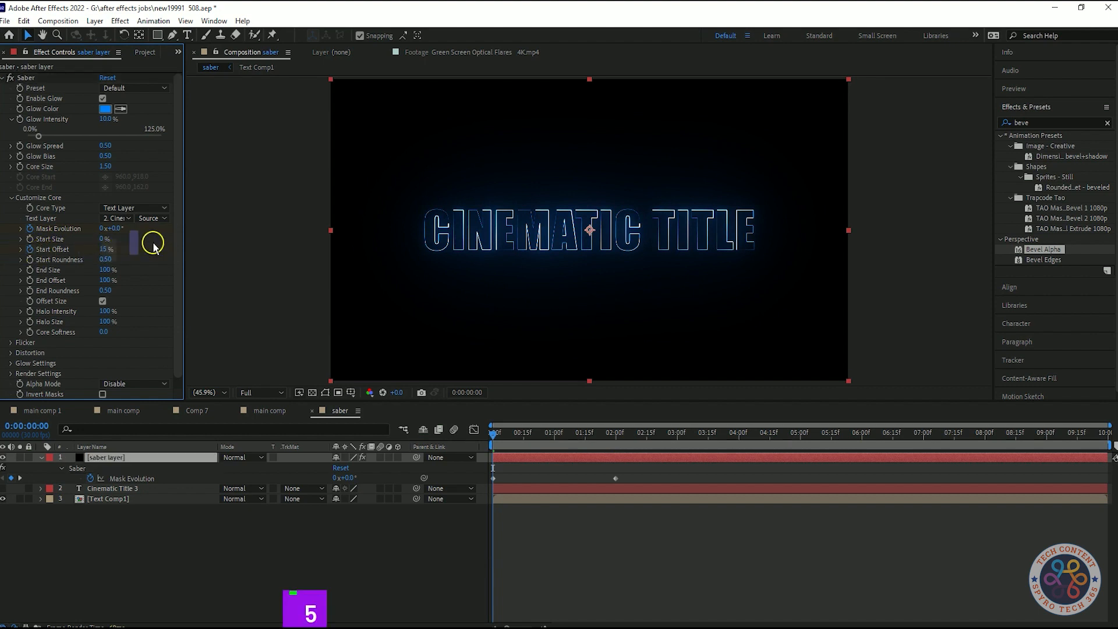
key(Return)
key(ctrl+s)
Keyframe End Offset at the start of the timeline and show only the saber layer's keyframed properties
click(187, 461)
click(30, 280)
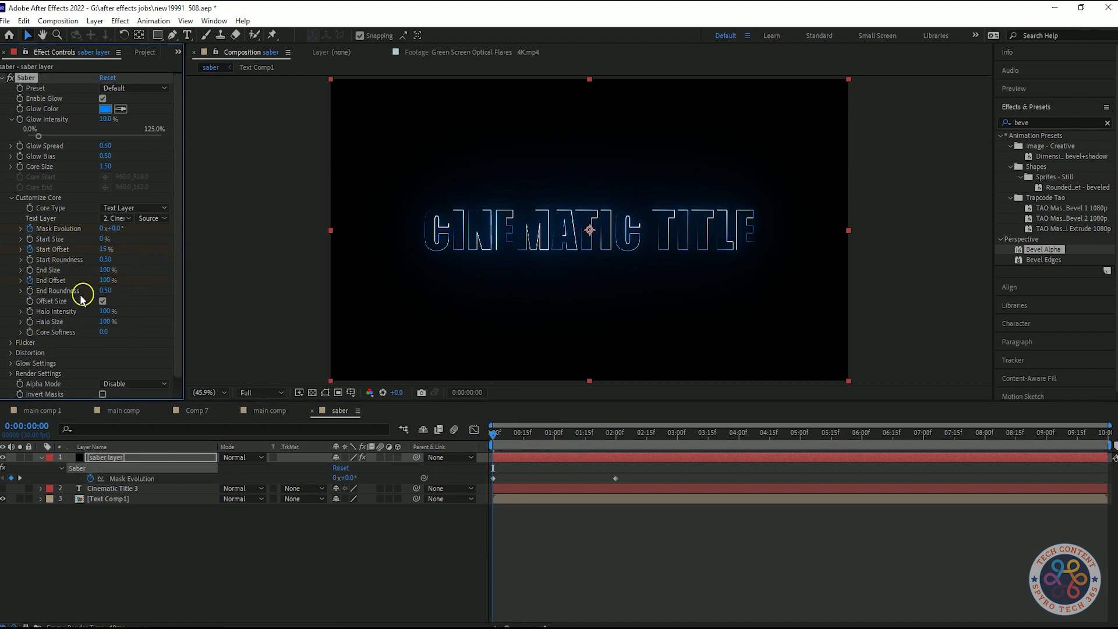
key(u)
key(u)
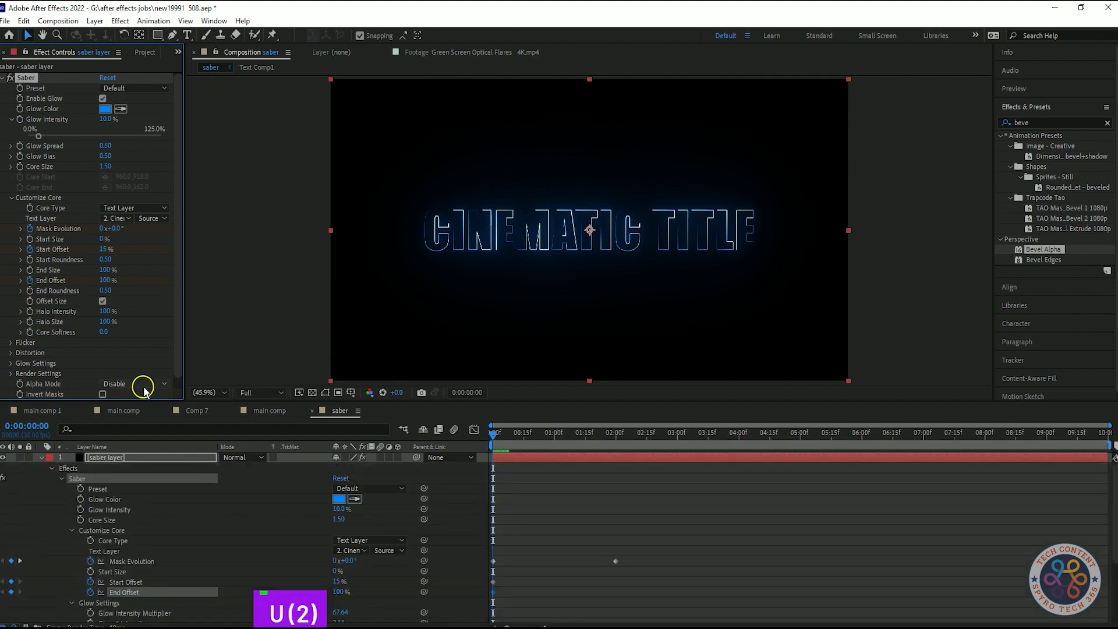
key(u)
click(328, 533)
click(128, 460)
key(u)
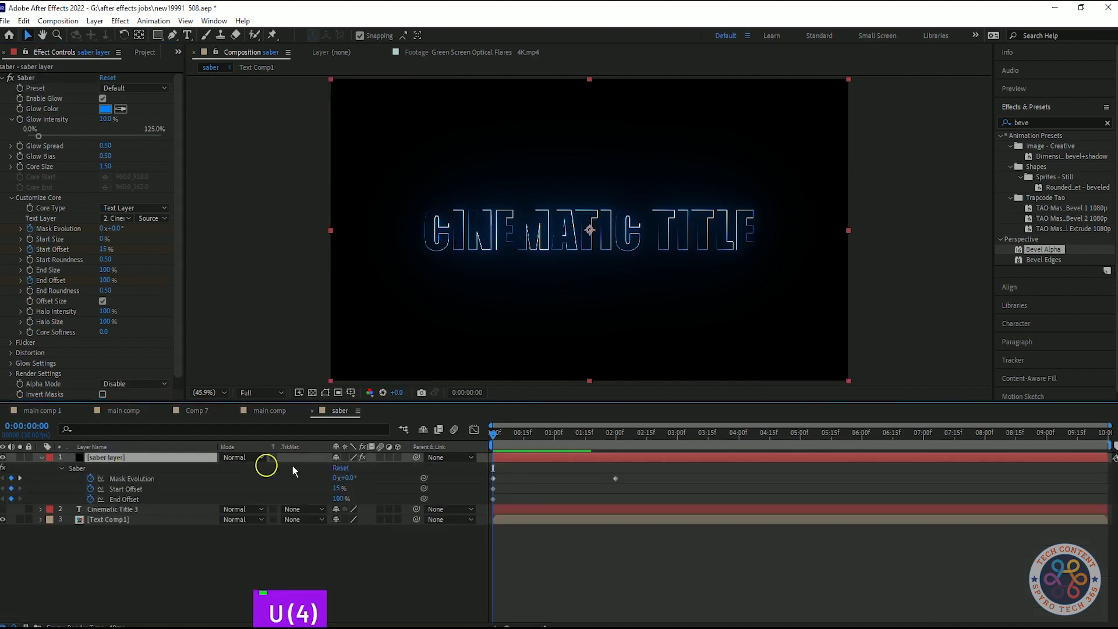
Review the Mask Evolution, Start Offset and End Offset keyframes at 0, 1 and 2 seconds
drag(494, 434, 495, 460)
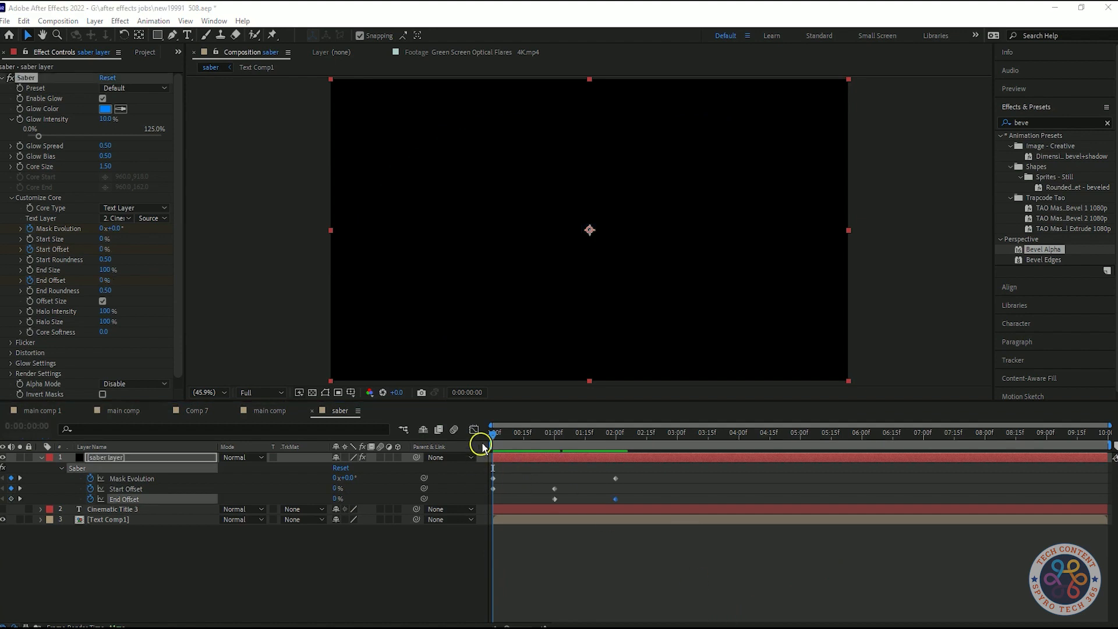
drag(494, 436, 499, 437)
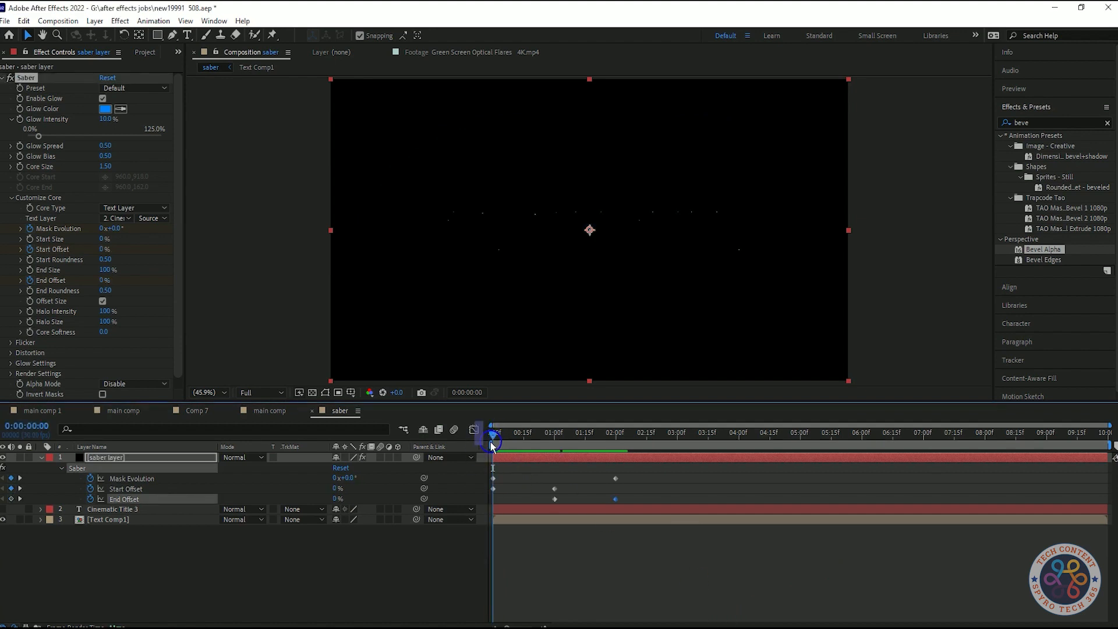
click(493, 480)
drag(494, 436, 466, 444)
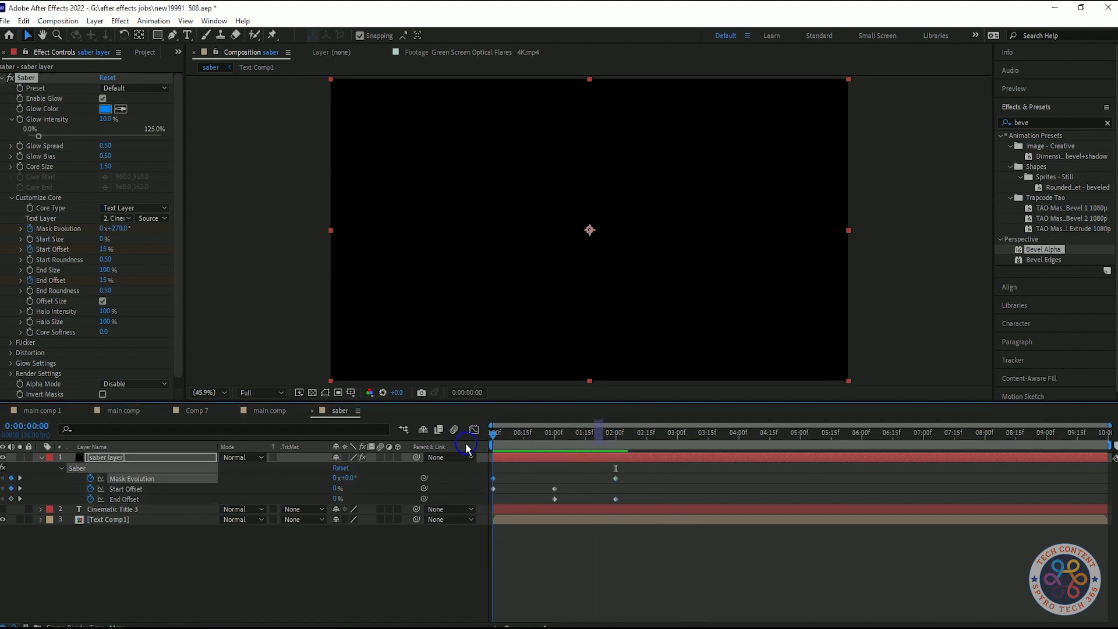
click(494, 490)
click(19, 490)
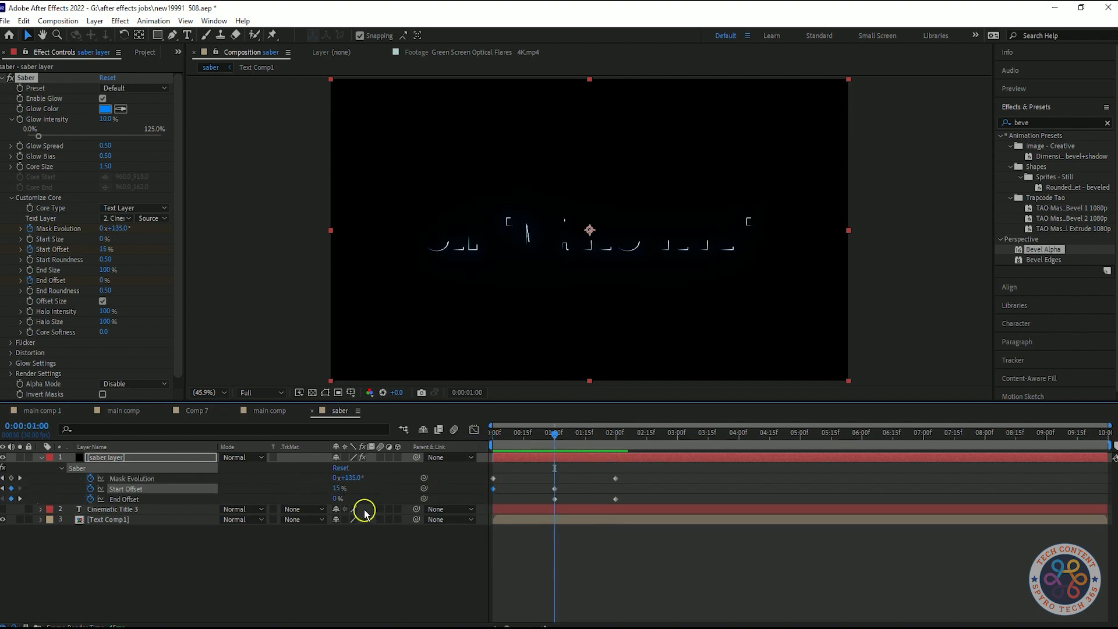
click(20, 499)
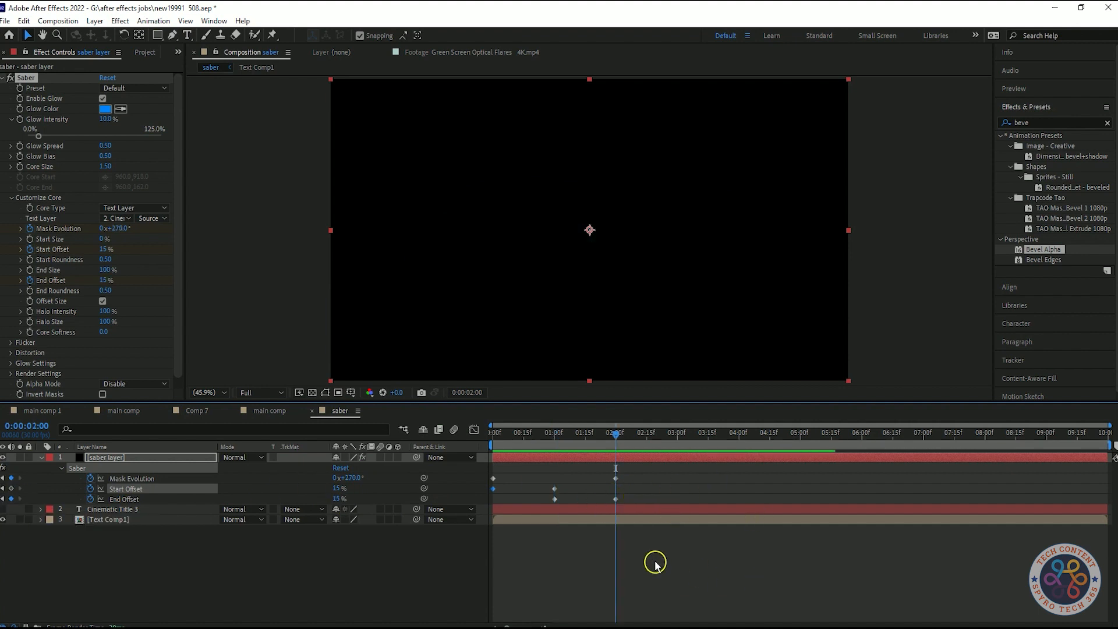
drag(622, 441, 618, 475)
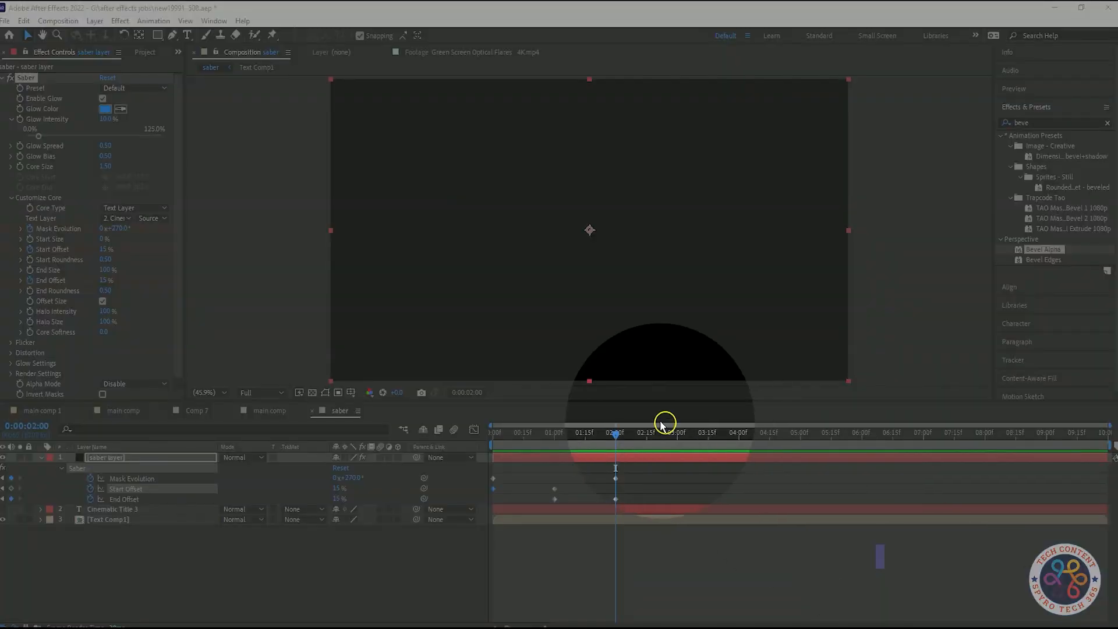
Set the Saber Glow Intensity to 20% and preview the glow animation
drag(106, 120, 112, 120)
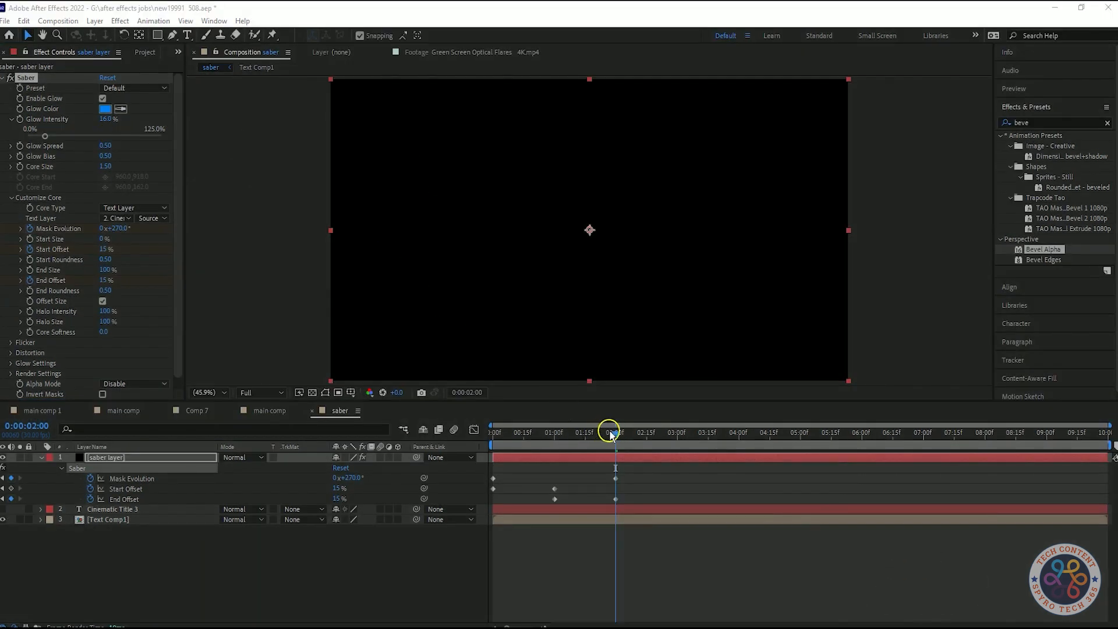
drag(611, 434, 556, 442)
drag(105, 120, 119, 119)
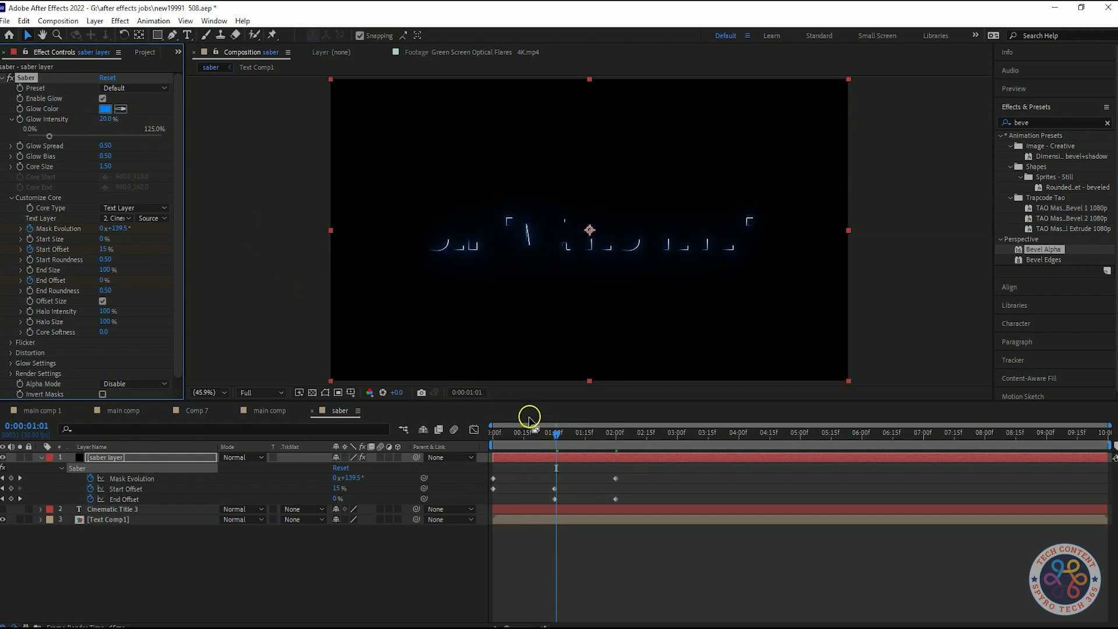
key(space)
key(space)
drag(604, 434, 544, 436)
right_click(146, 167)
click(251, 174)
click(620, 362)
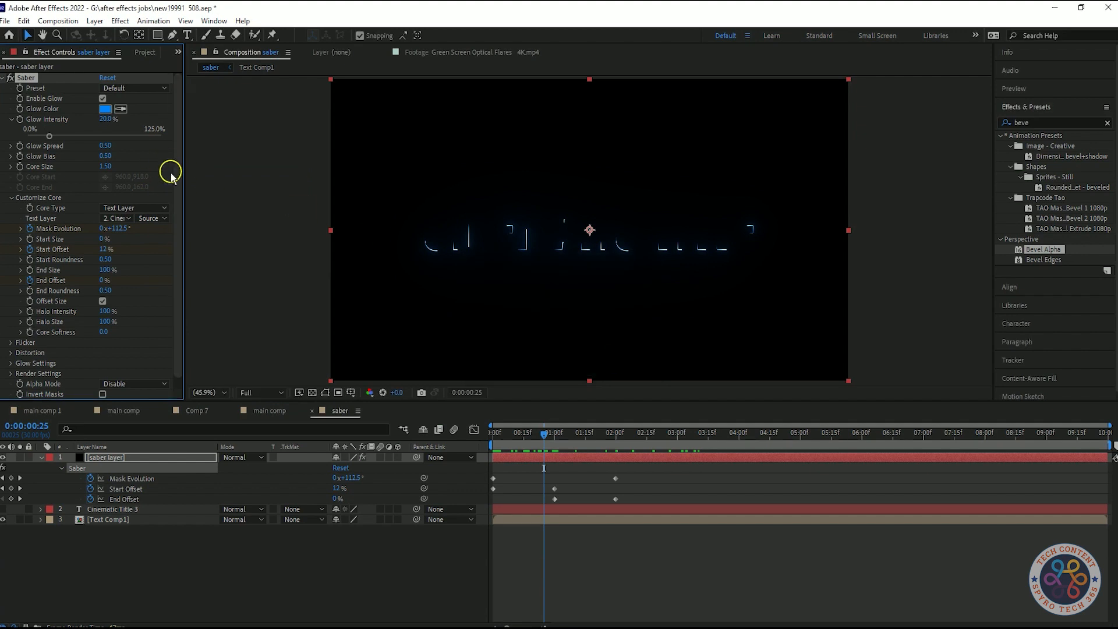
Return to the first frame and inspect Saber's Flicker and Glow Settings and its Alpha Mode options
key(Home)
scroll(152, 317, down, 1)
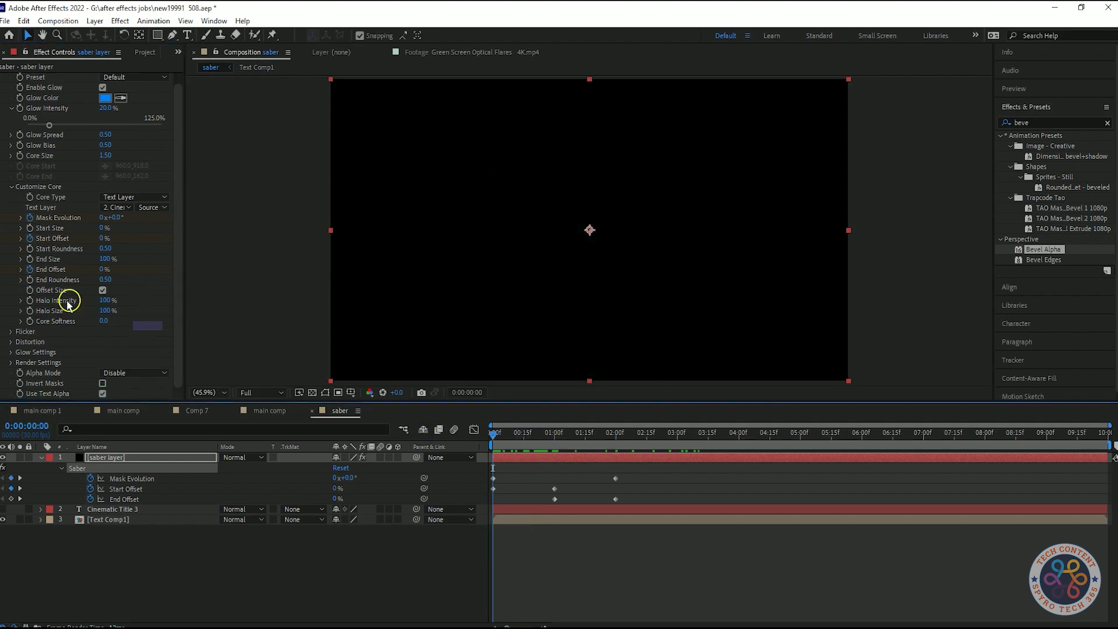
click(11, 331)
scroll(159, 313, down, 1)
click(11, 352)
scroll(157, 291, down, 3)
click(141, 374)
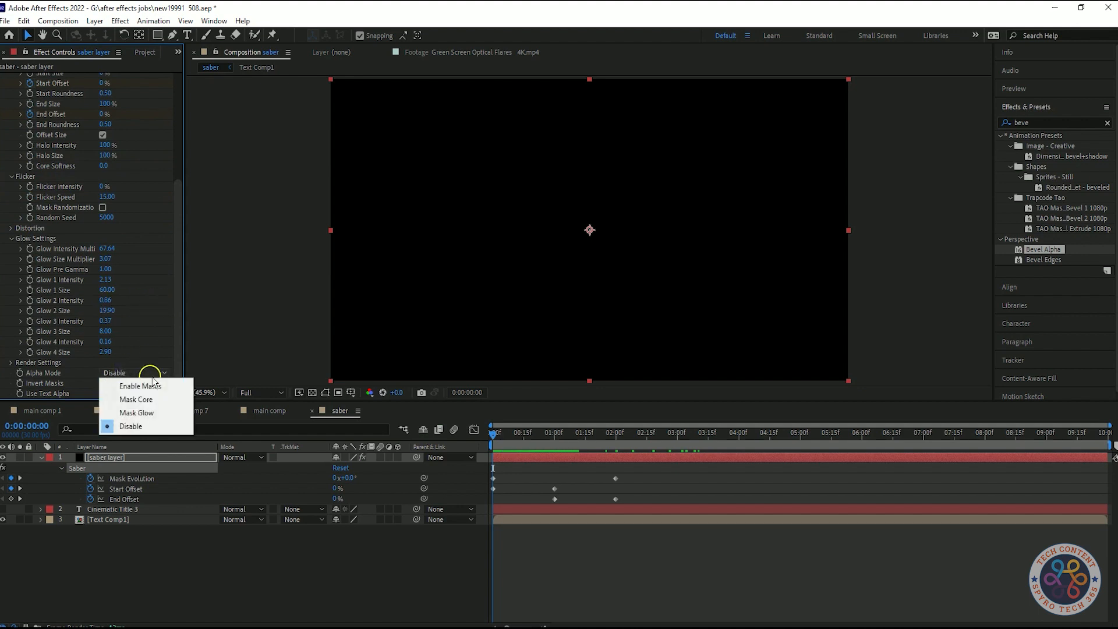
click(149, 285)
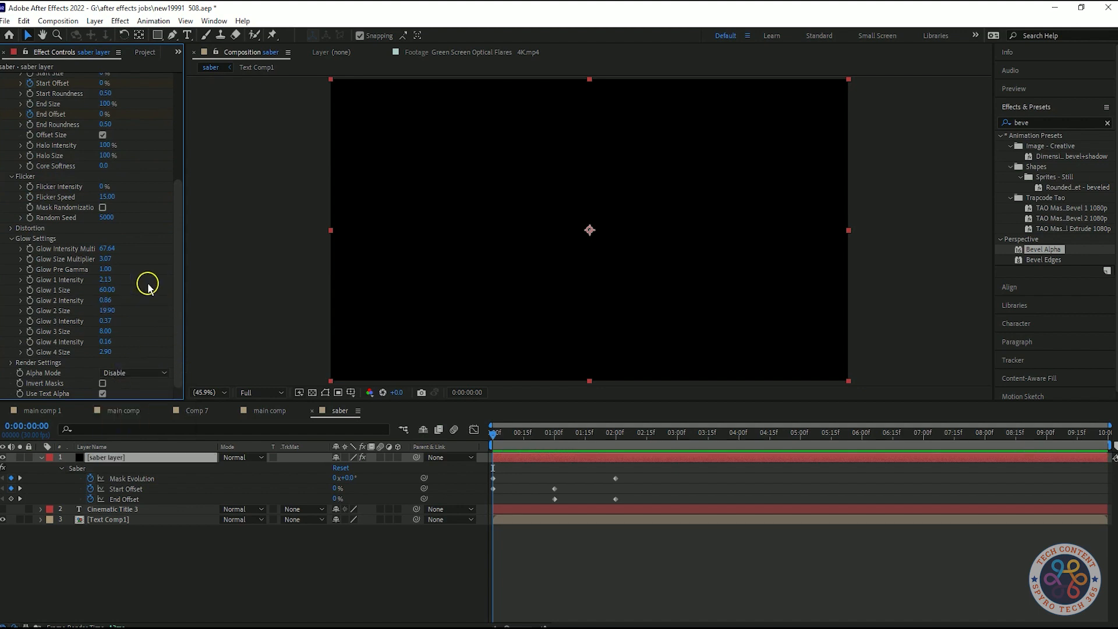
Try Saber's Alpha Mode with Enable Masks and play back the animation
click(125, 376)
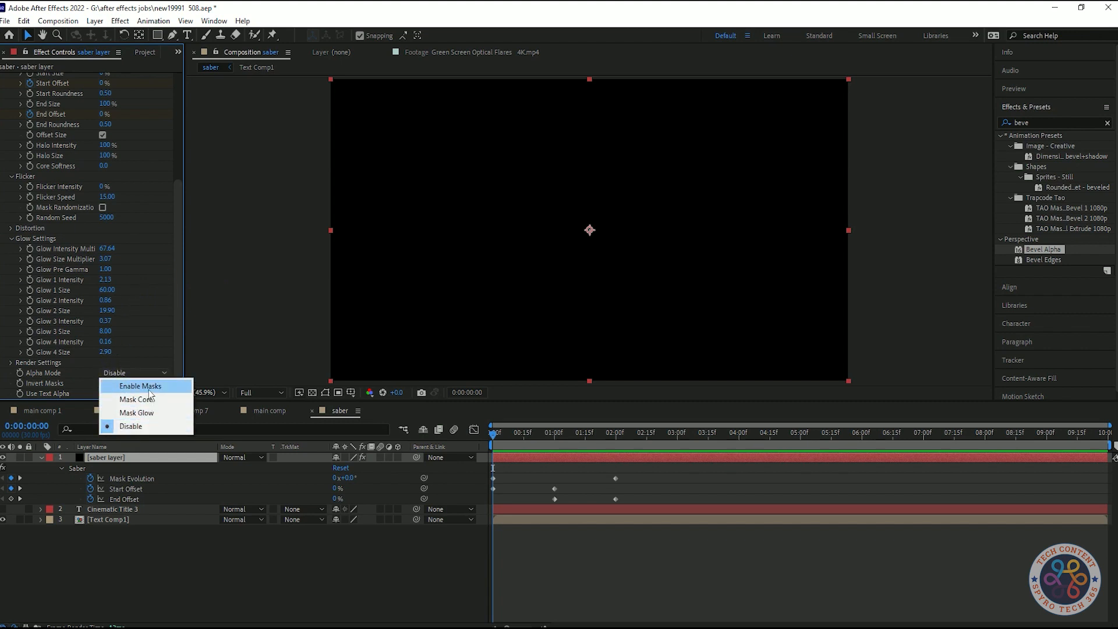
click(154, 386)
key(space)
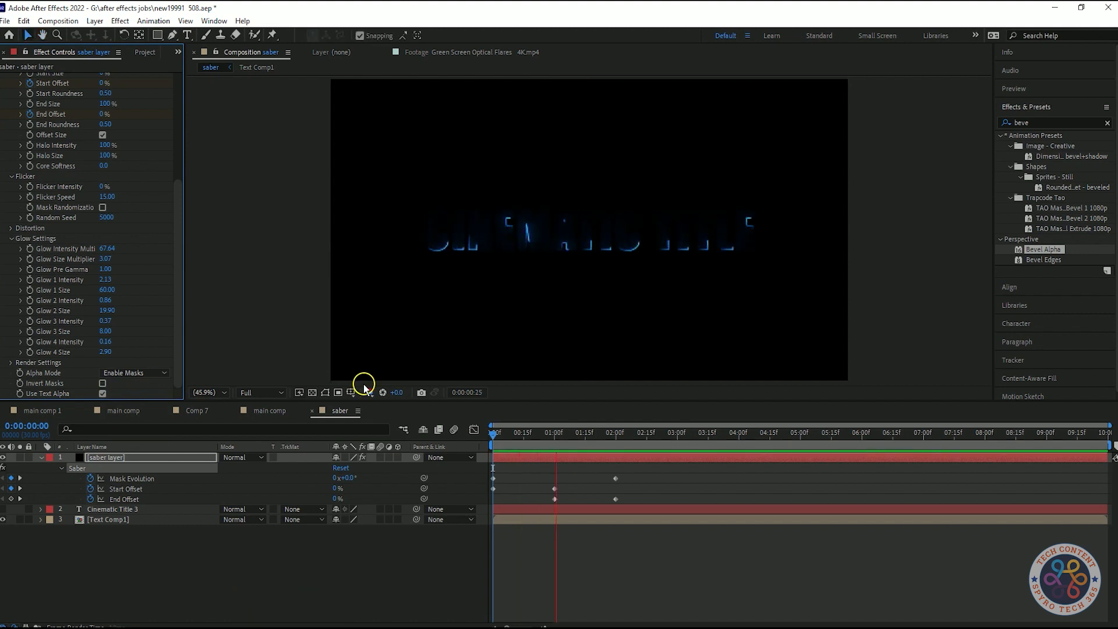
key(space)
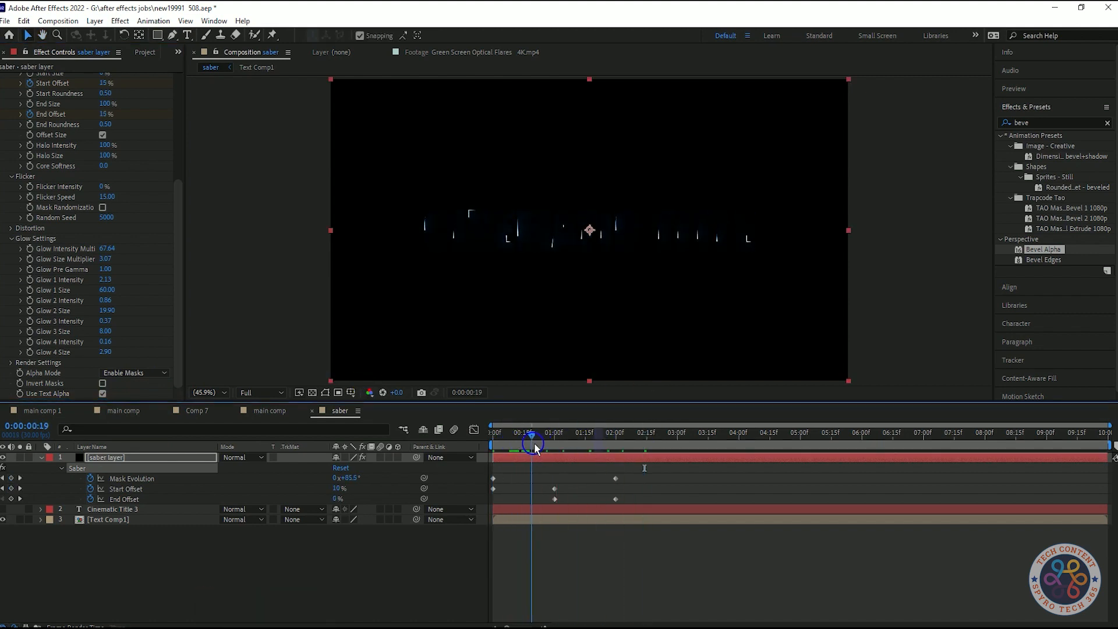
Set Saber's Alpha Mode to Mask Glow while viewing the frame at about 0:00:01:07
mouse_move(562, 446)
mouse_down()
mouse_move(628, 438)
mouse_move(478, 438)
mouse_move(568, 438)
mouse_up()
click(134, 373)
click(135, 411)
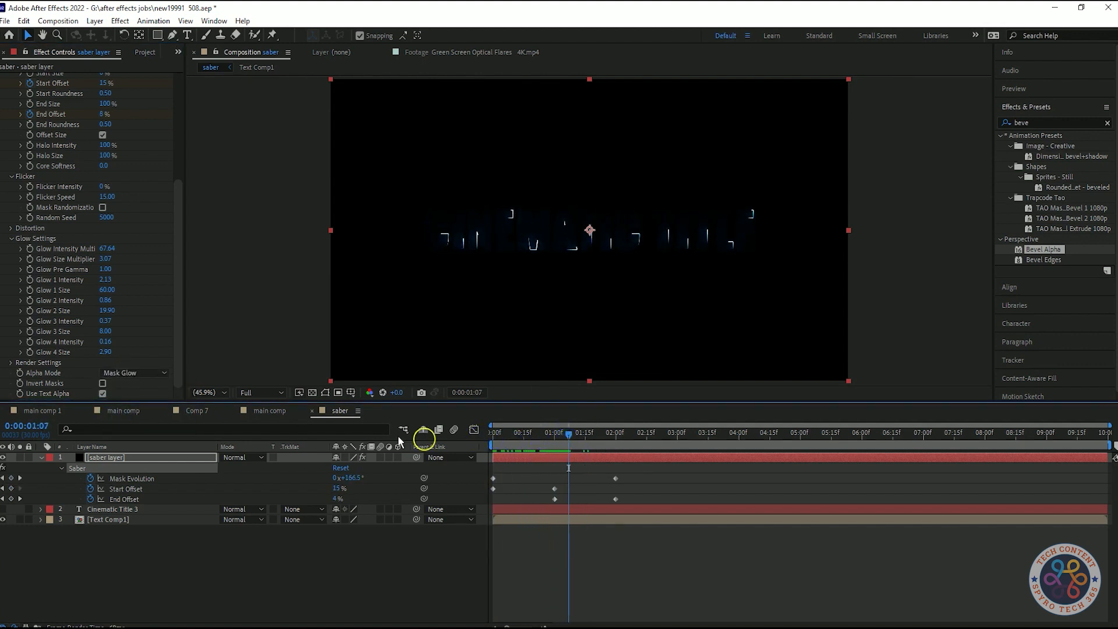
Set Saber's Alpha Mode to Disable and return to the first frame
click(134, 373)
click(141, 426)
drag(565, 435, 431, 431)
Examine Saber's Distortion settings, including the Glow Distortion and Core Distortion options
scroll(142, 288, up, 4)
scroll(154, 255, down, 3)
click(9, 256)
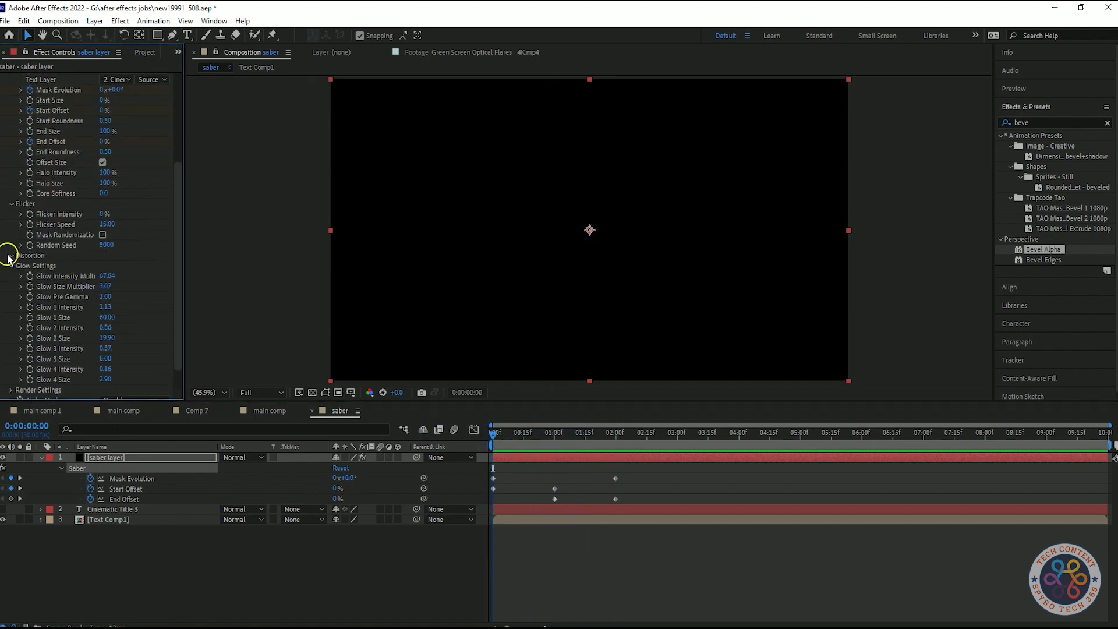
click(20, 276)
scroll(170, 250, down, 2)
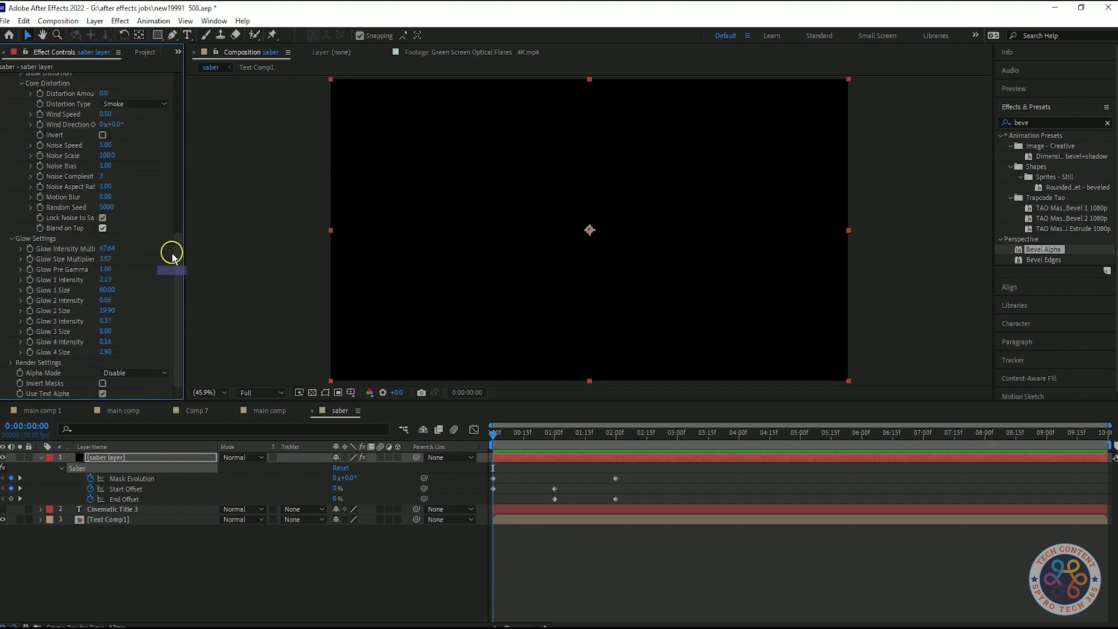
At 0:00:00:25, set Saber's glow intensity multiplier to 69.64, Glow 1 Intensity to 2.73 and Glow 2 Intensity to 1.06
scroll(173, 236, down, 6)
drag(494, 434, 541, 438)
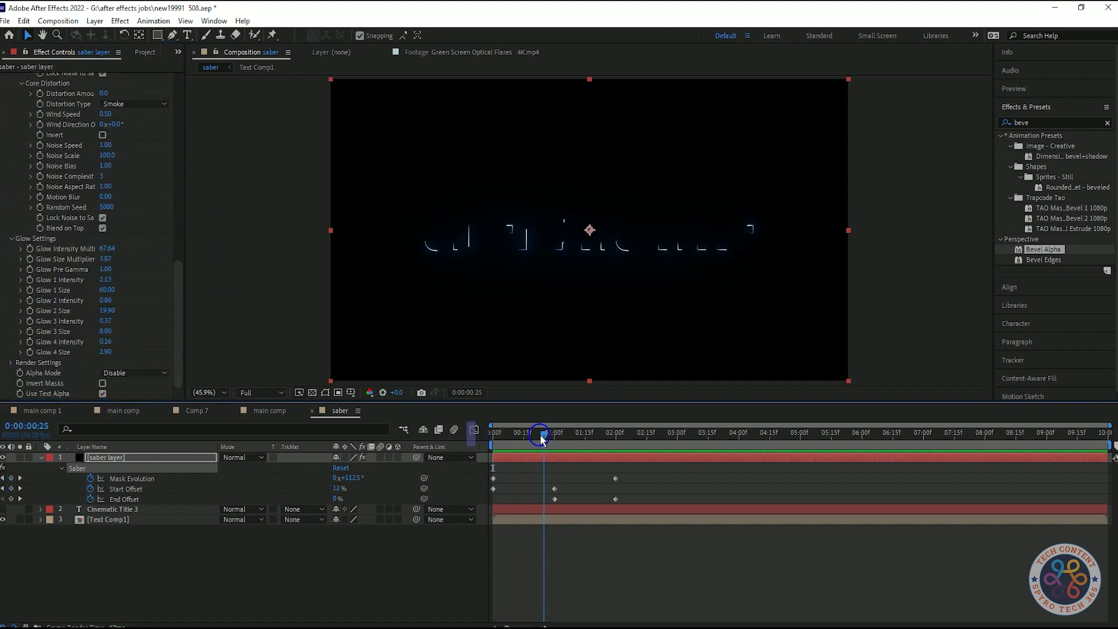
drag(120, 249, 118, 249)
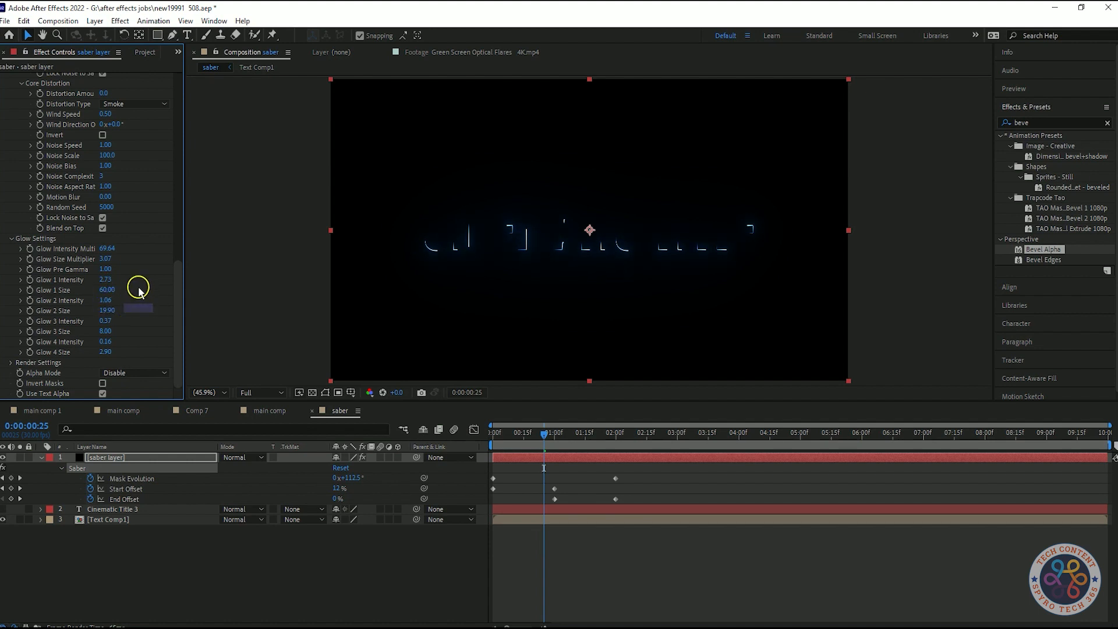
Collapse Saber's Glow Distortion, Core Distortion and Flicker settings
scroll(144, 285, up, 8)
click(20, 339)
click(20, 349)
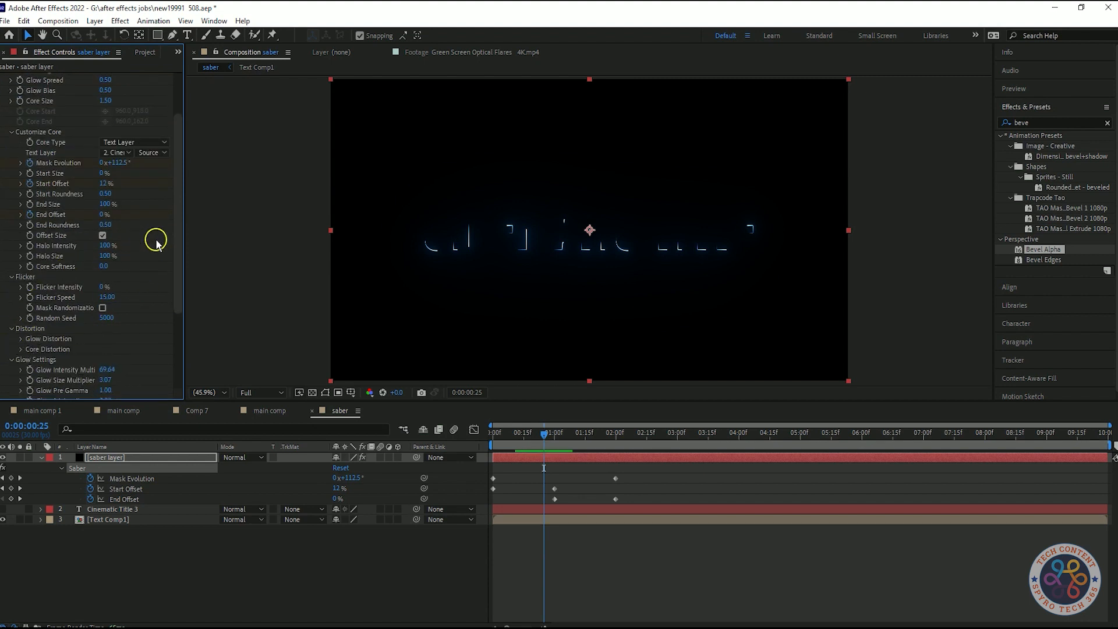
scroll(156, 242, up, 3)
click(13, 343)
scroll(154, 317, down, 6)
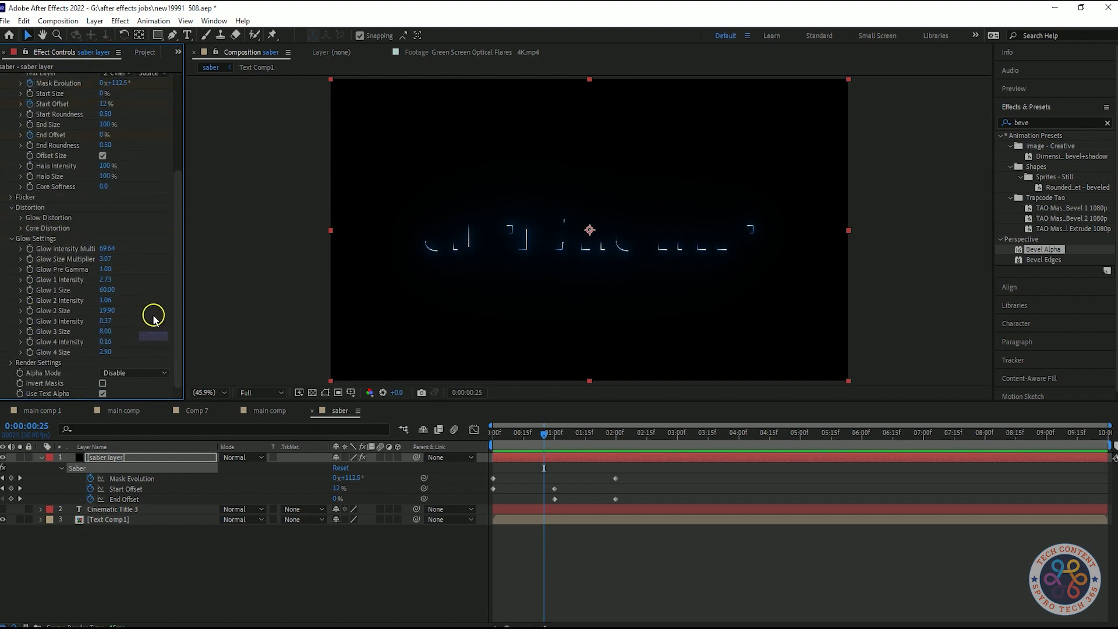
Compare the Transparent and Add options for Saber's Composite Settings, ending with Add
click(11, 362)
scroll(157, 310, down, 2)
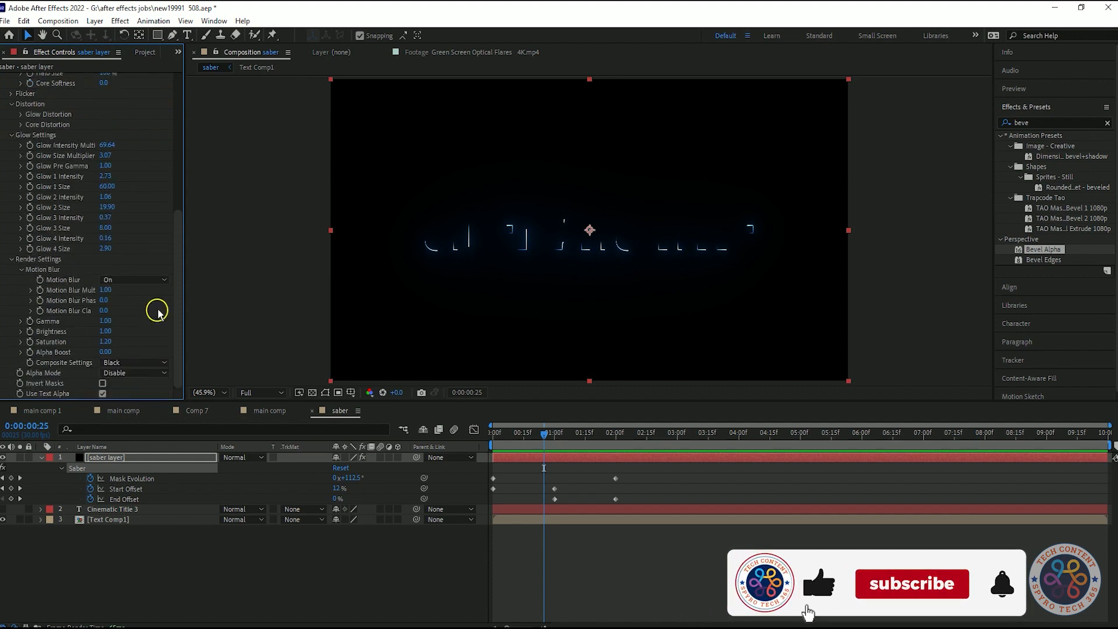
click(142, 362)
click(133, 374)
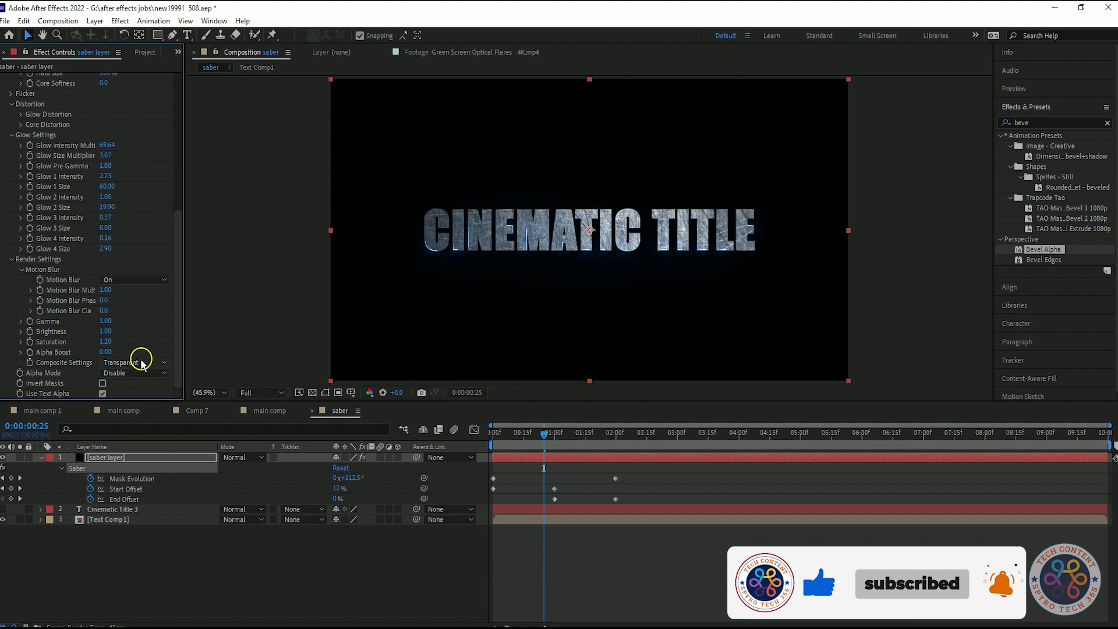
click(142, 362)
click(139, 401)
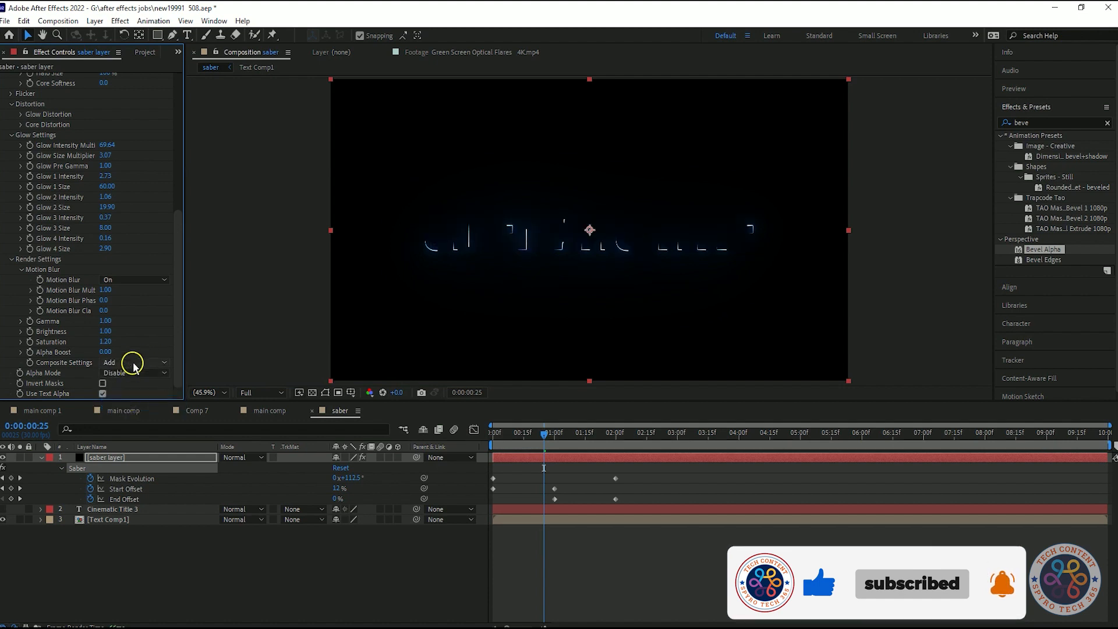
click(132, 362)
click(130, 388)
click(139, 363)
click(138, 401)
click(120, 371)
click(133, 311)
Collapse Saber's Distortion, Glow Settings and Render Settings groups
scroll(174, 274, up, 5)
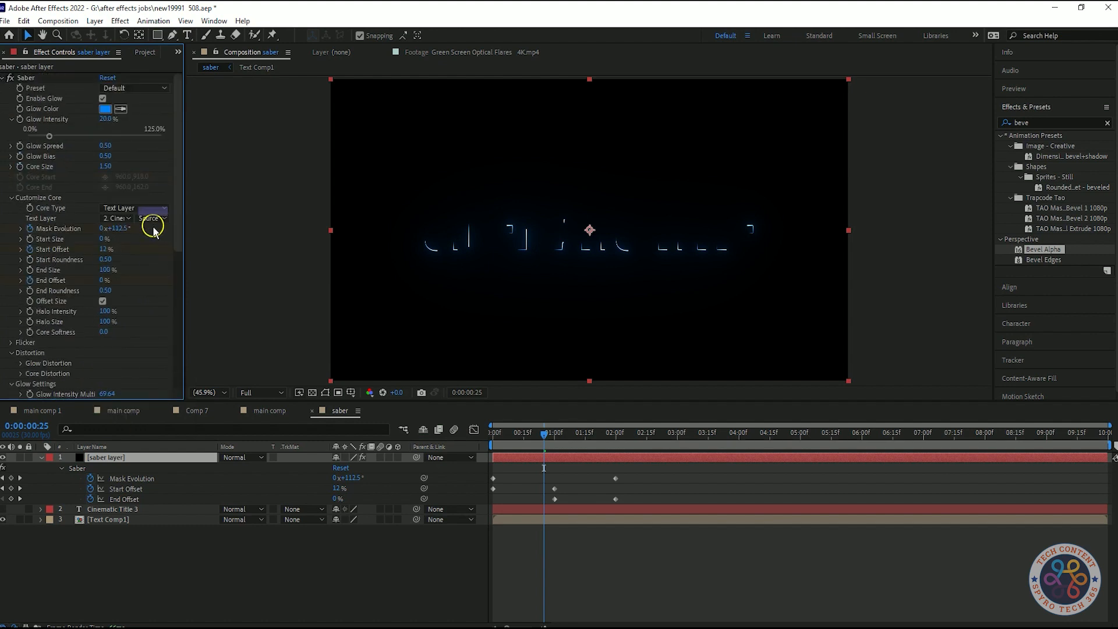
click(11, 353)
click(11, 363)
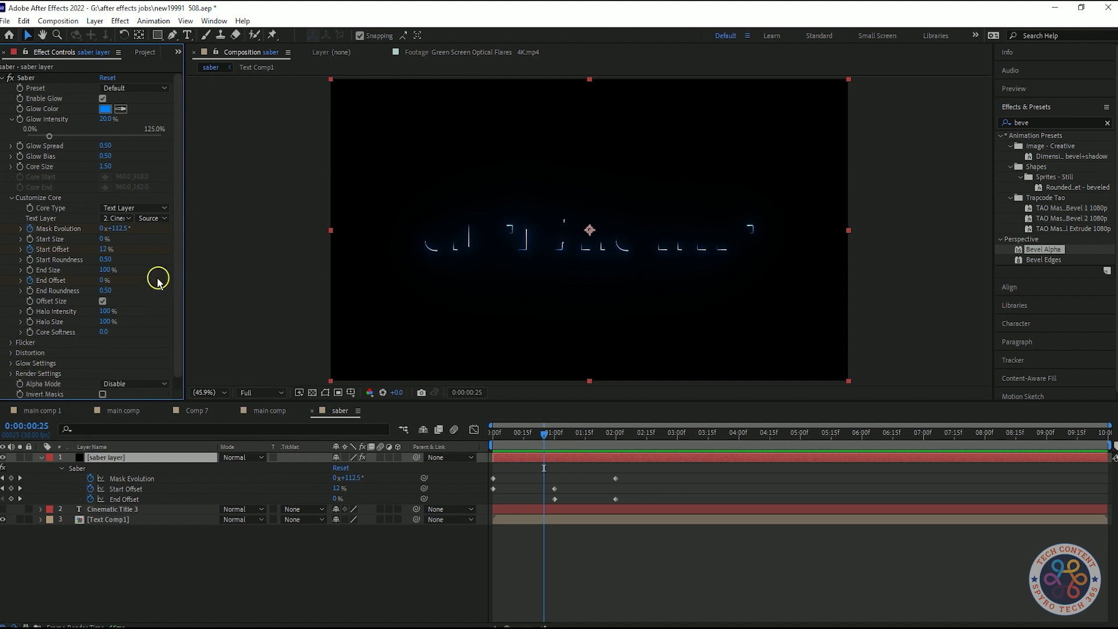
Preview the Saber glow animation from the beginning and return to the first frame
drag(533, 434, 455, 439)
key(space)
key(space)
key(space)
key(space)
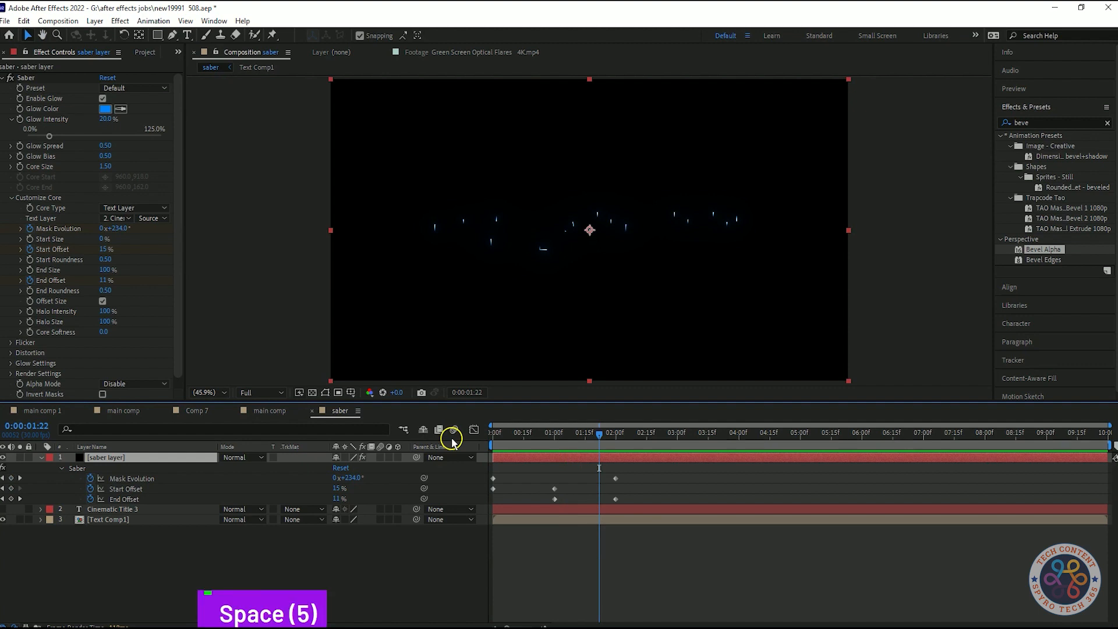
drag(657, 434, 447, 442)
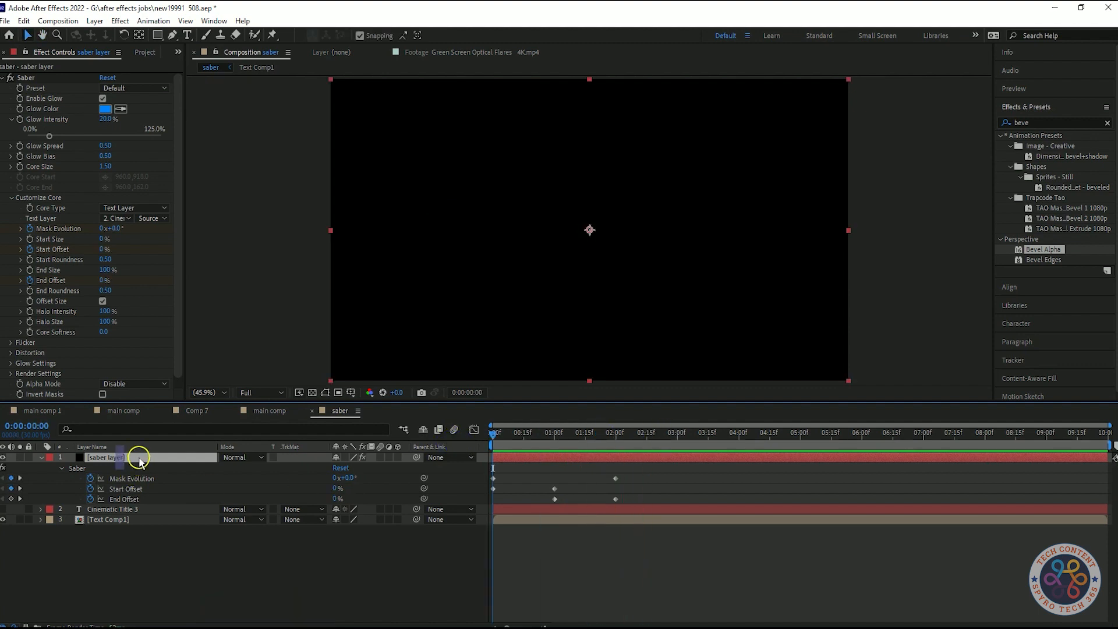
Duplicate the saber layer and reverse the copy's Mask Evolution keyframes so they run from 270° at the start to 0° at 2 seconds
key(ctrl+d)
key(u)
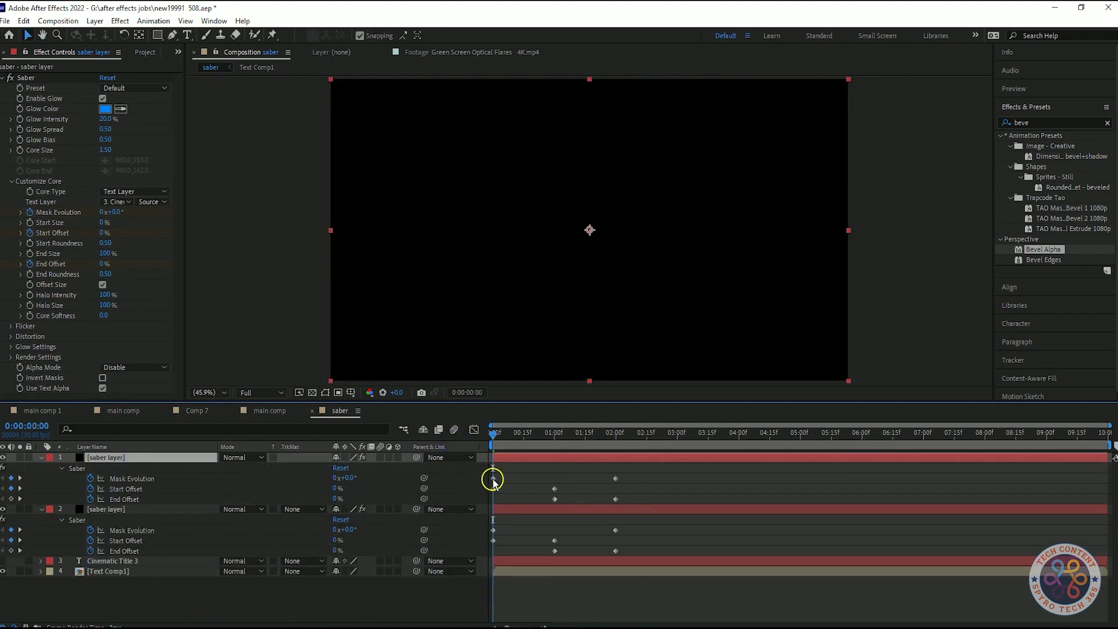
click(494, 478)
drag(627, 478, 616, 478)
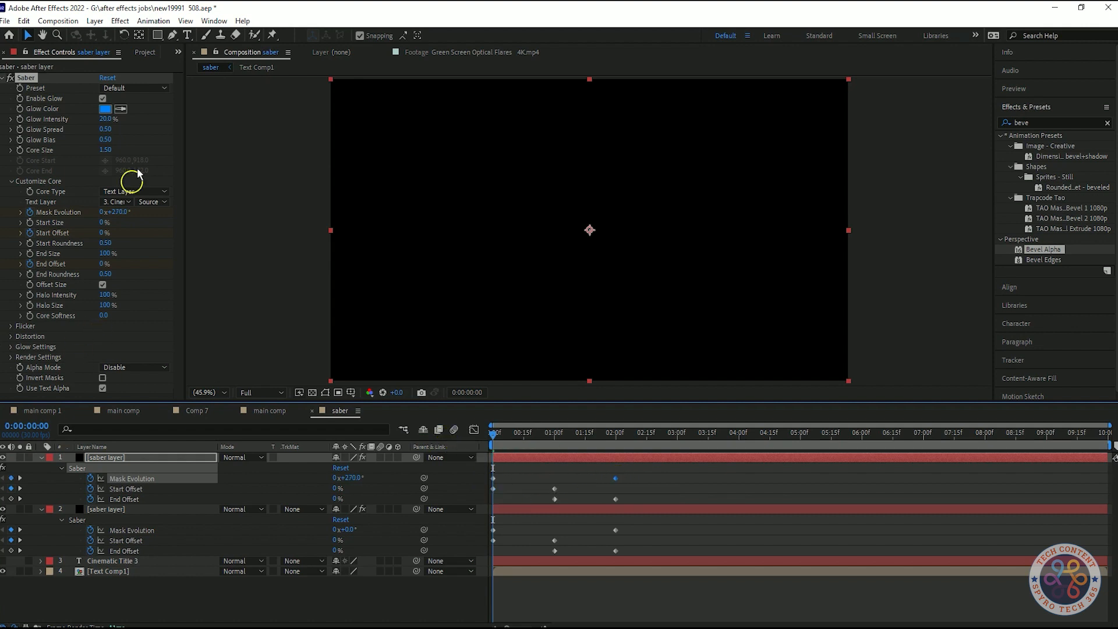
Set the duplicated saber layer's Glow Color to orange
click(104, 109)
drag(177, 324, 181, 337)
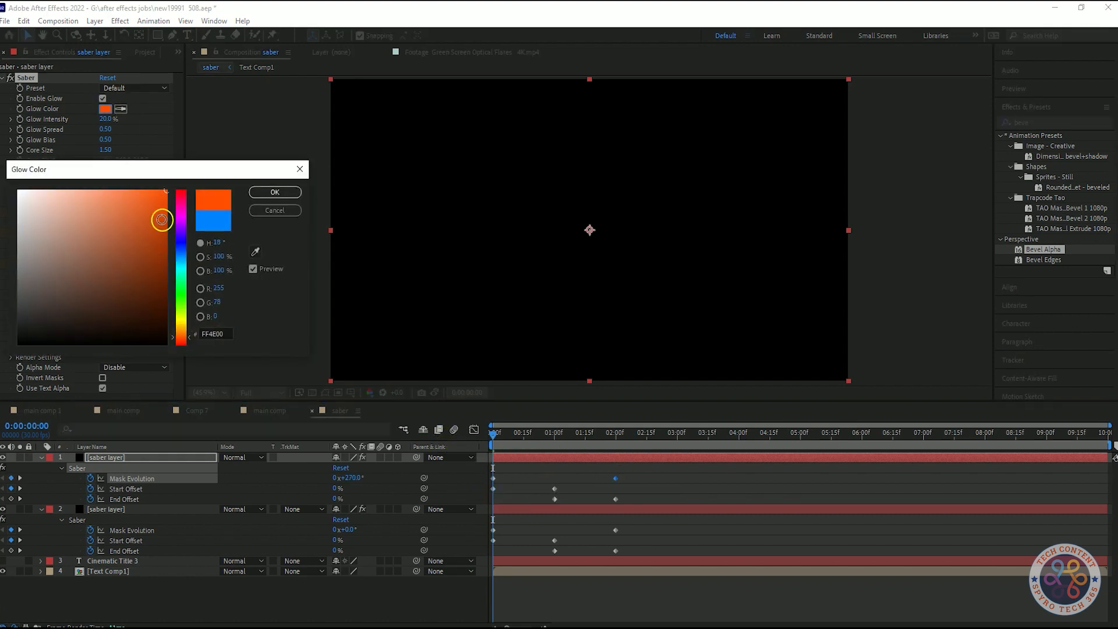
click(275, 192)
Set the blending mode of both saber layers to Add
click(239, 458)
click(267, 231)
click(239, 509)
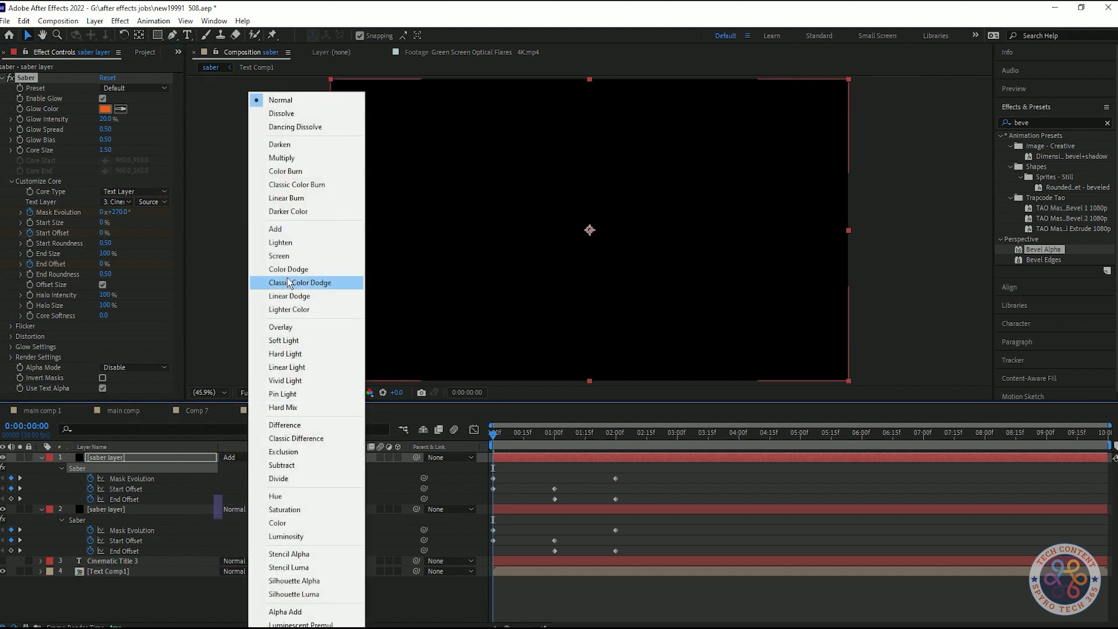
click(285, 230)
Preview the combined glows and solo each saber layer in turn to compare their motion
key(space)
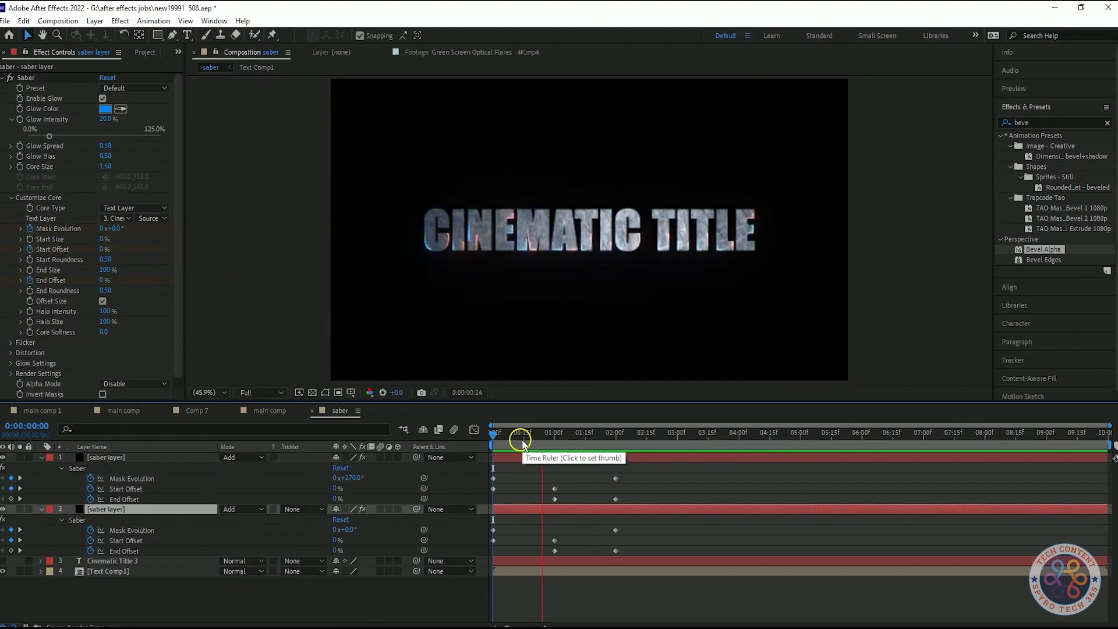
key(space)
drag(524, 453, 511, 450)
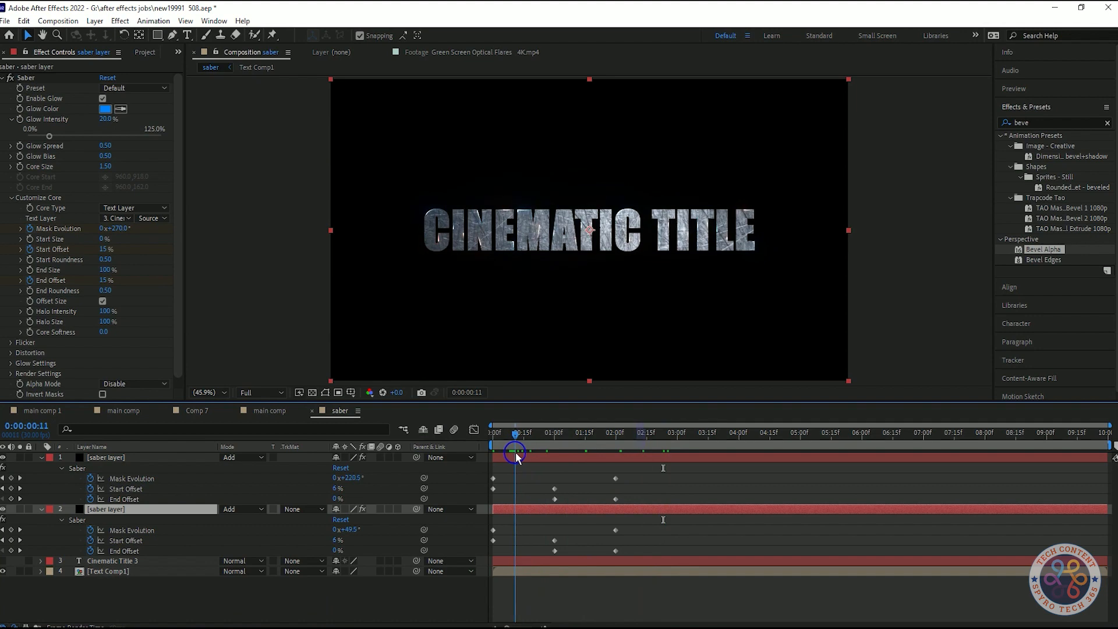
click(20, 458)
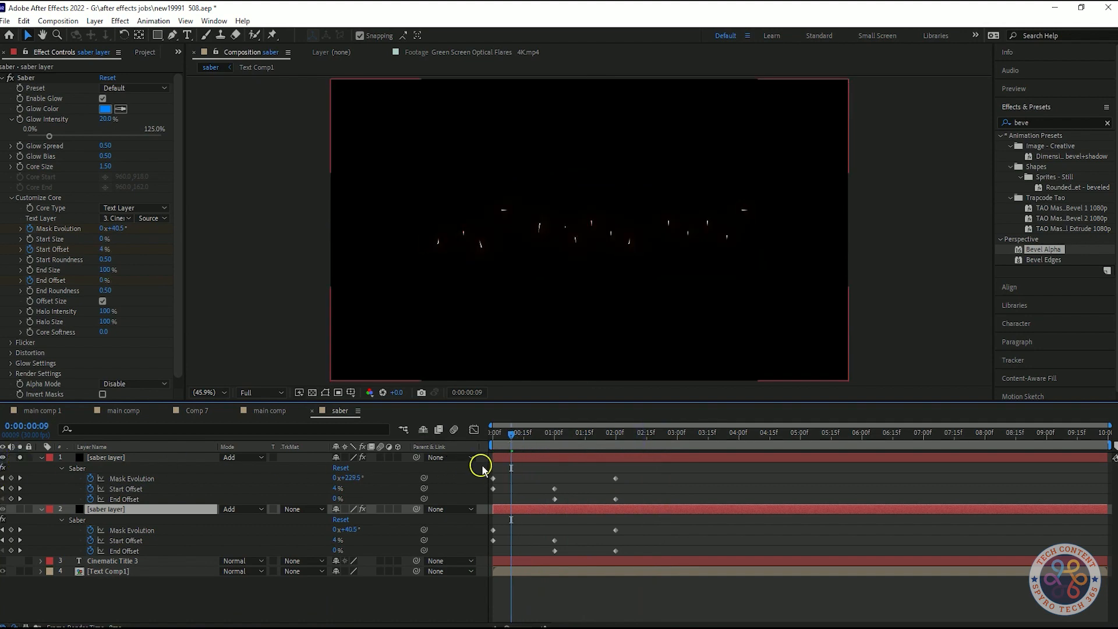
drag(512, 445, 20, 520)
click(21, 509)
click(22, 459)
Collapse both saber layers' properties, preview the two-colour glow over the title and return to the first frame
click(41, 509)
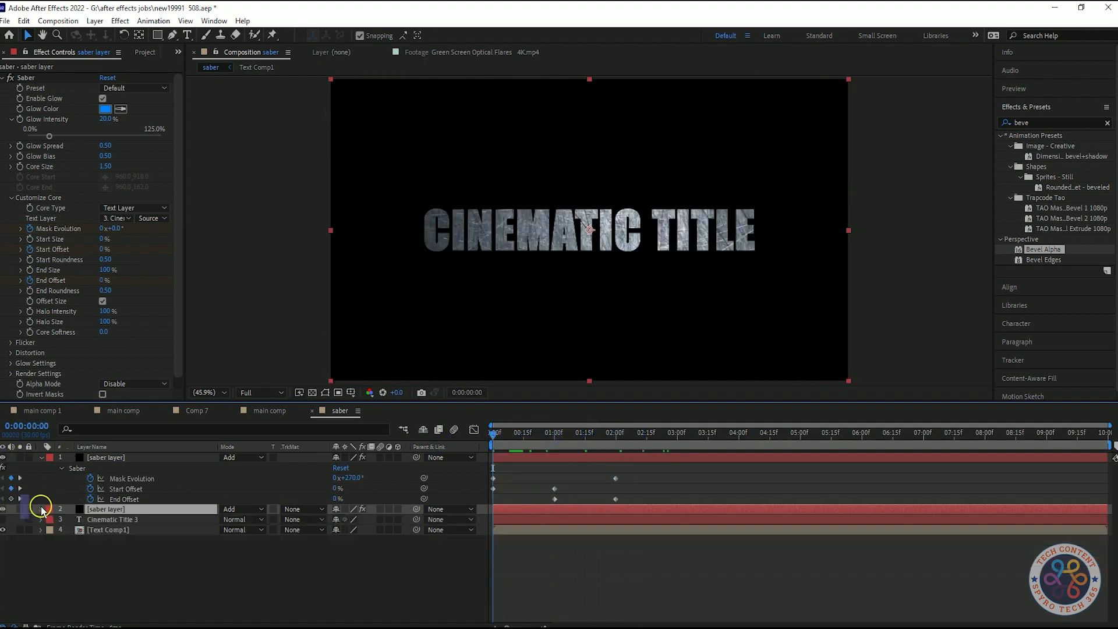
click(41, 458)
key(space)
key(space)
key(space)
key(space)
click(501, 438)
drag(502, 439, 480, 456)
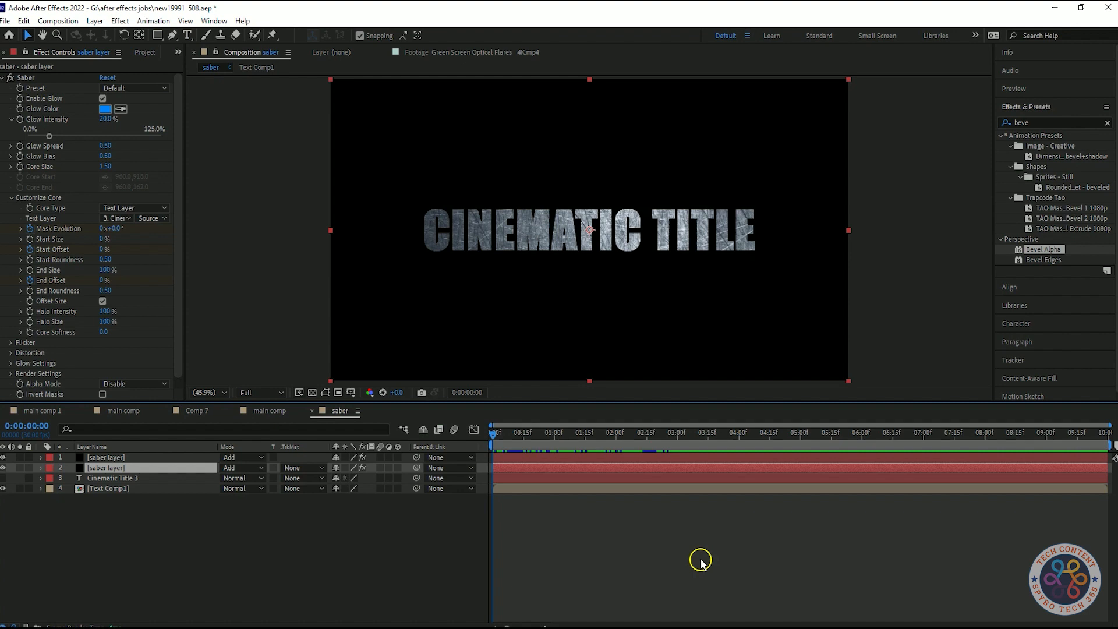
Select the Cinematic Title 3 layer and search the effects and presets for "text"
double_click(150, 478)
click(188, 531)
click(147, 477)
click(1032, 108)
drag(1043, 249, 986, 290)
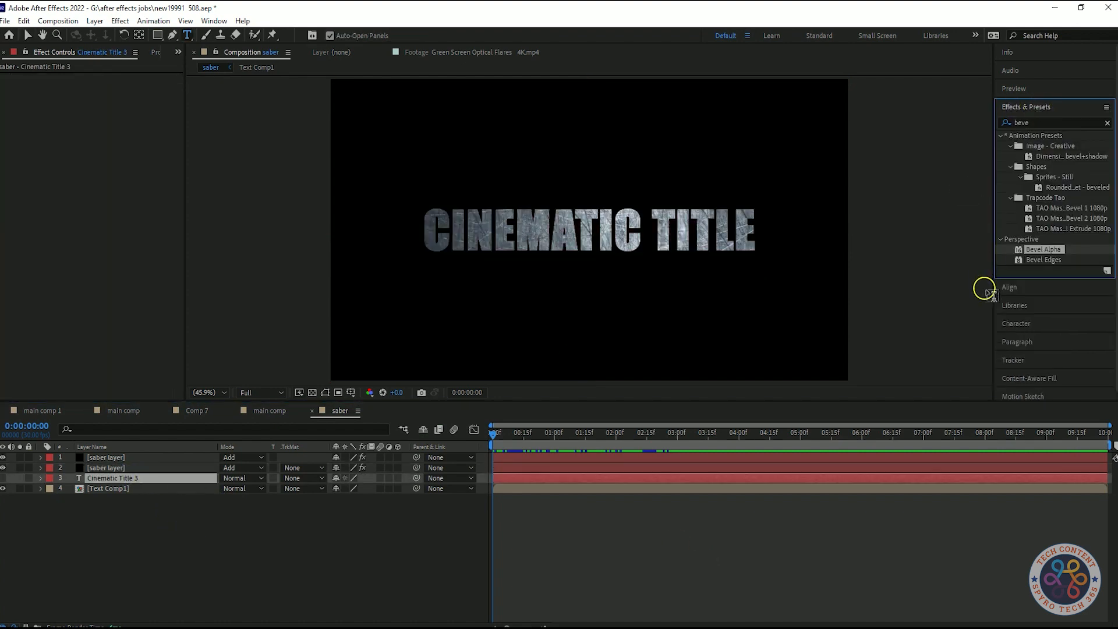
click(1042, 121)
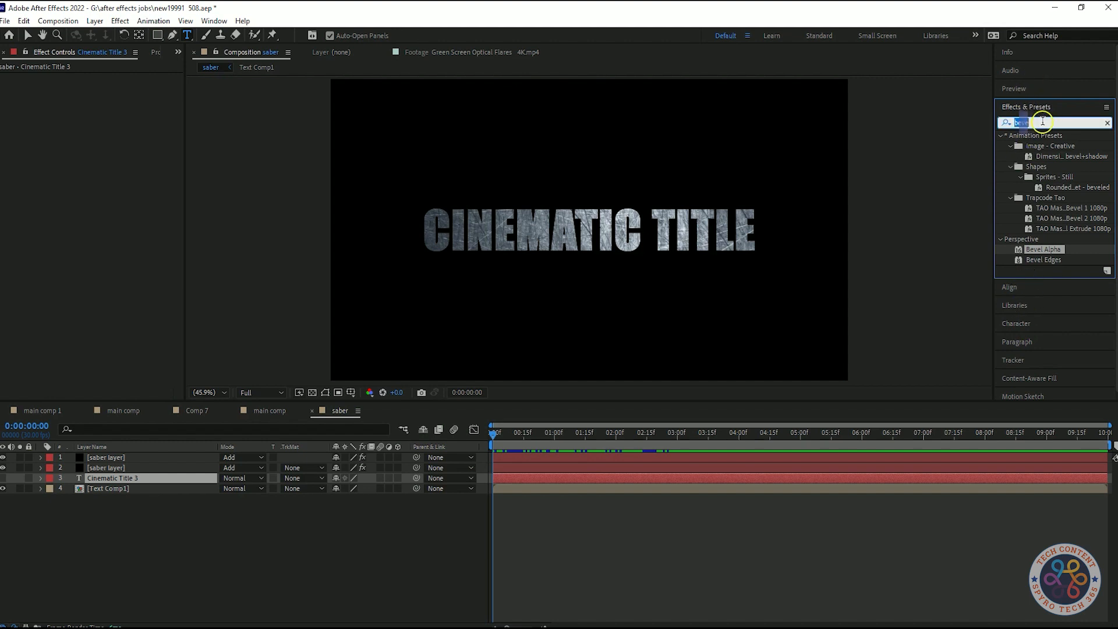
text(text)
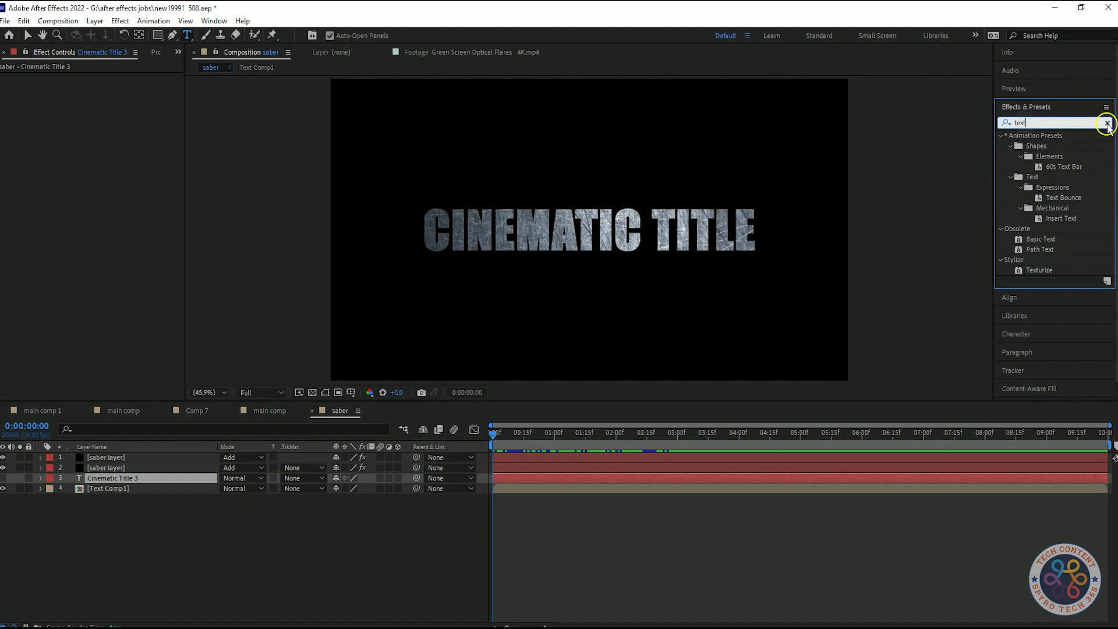
Find the Decrease Tracking preset with "dec", apply it to the Cinematic Title 3 layer and reveal that layer's keyframes
text(dec)
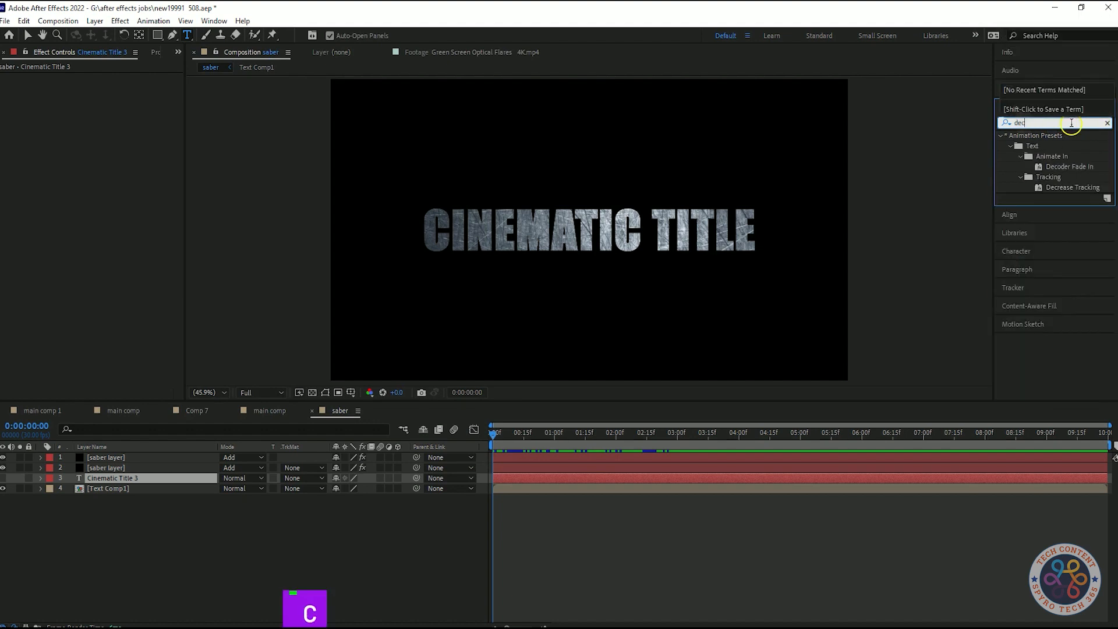
drag(1066, 187, 143, 479)
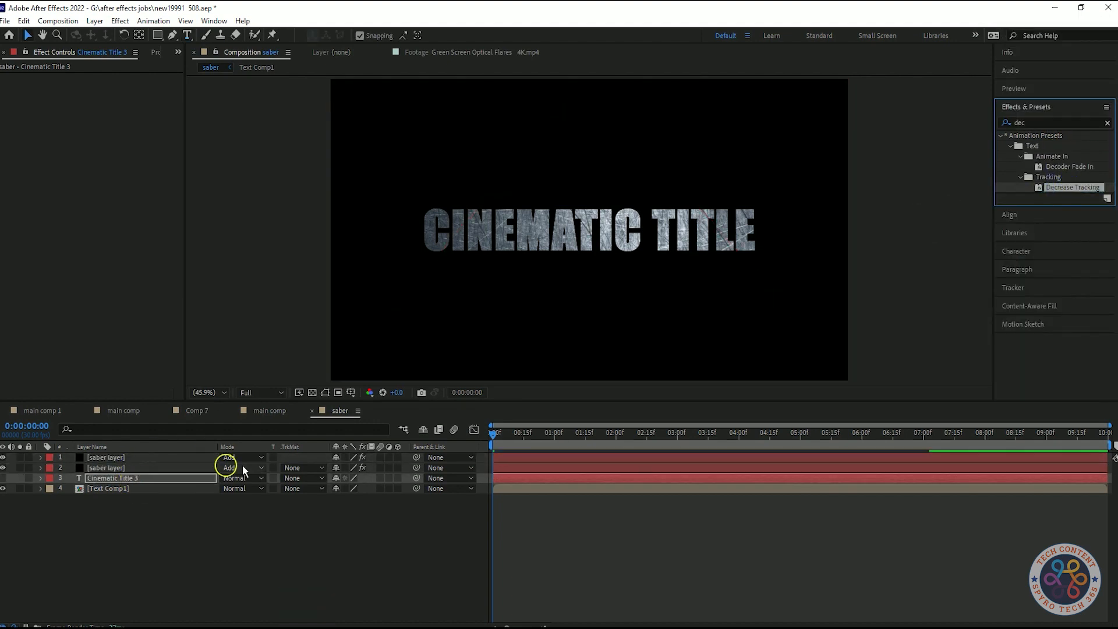
key(u)
click(167, 482)
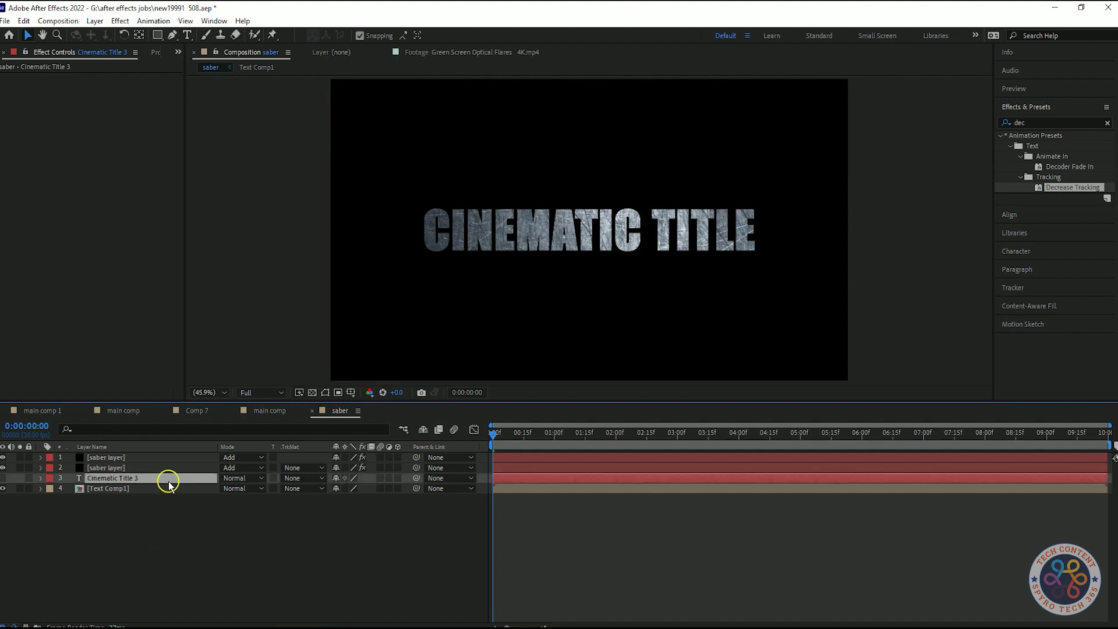
key(u)
Open Text Comp1, apply the Decrease Tracking preset to its Cinematic Title layer and preview it from the first frame
double_click(170, 500)
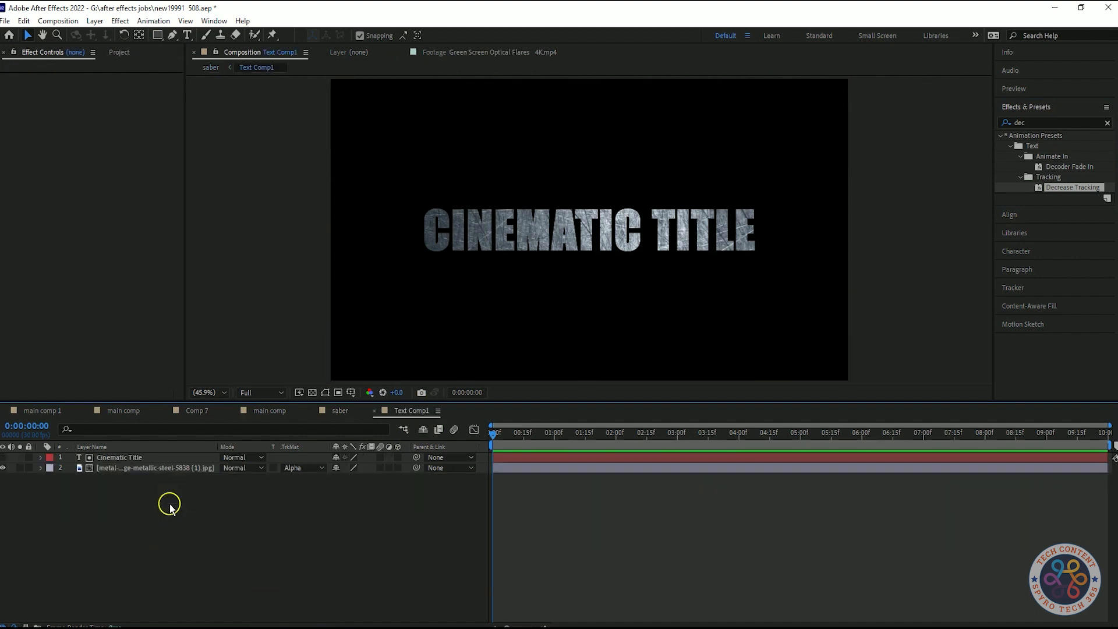
drag(1057, 188, 164, 457)
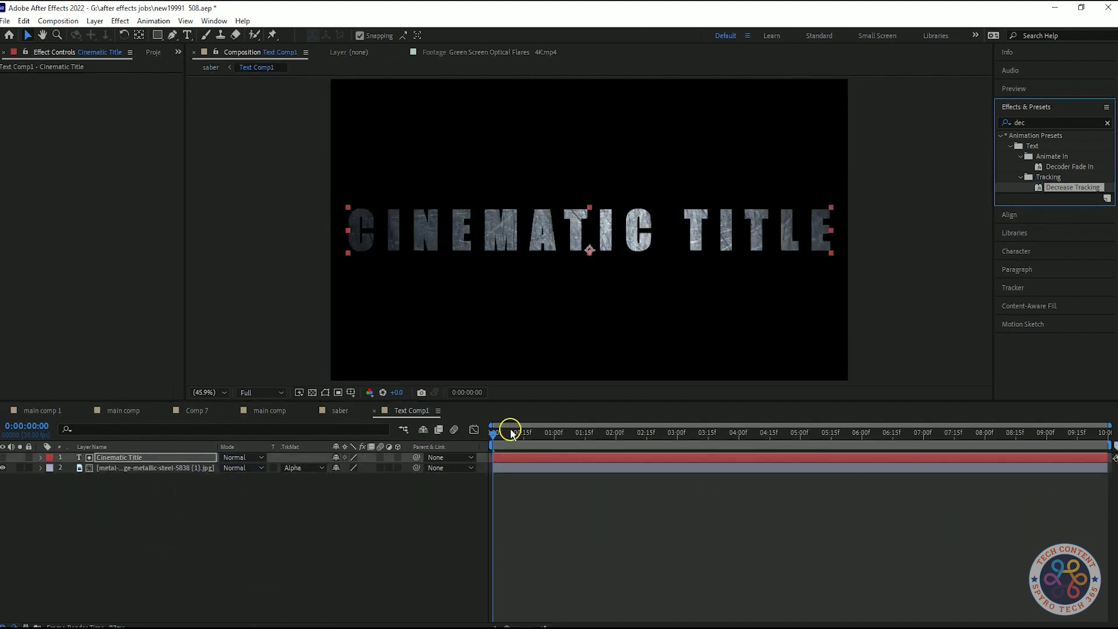
drag(494, 434, 414, 438)
key(space)
key(space)
Return to the saber composition and preview the title's tracking animation together with the glows
click(340, 410)
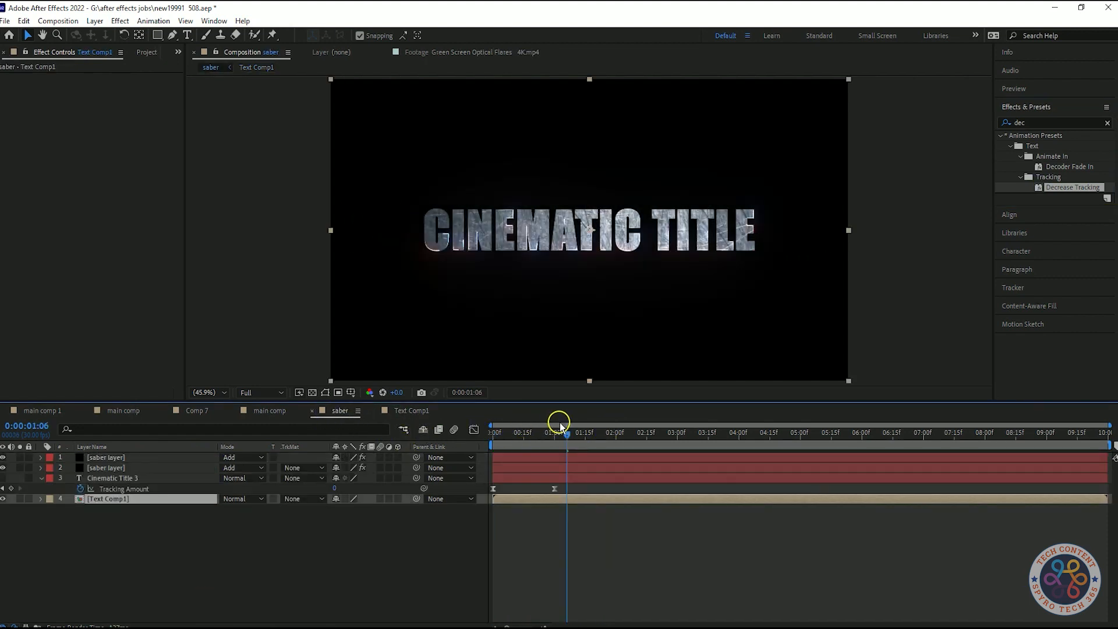
key(space)
key(space)
key(space)
key(space)
Shift both saber layers to start at 1 second, where the tracking animation ends, and preview the result
drag(594, 462, 658, 458)
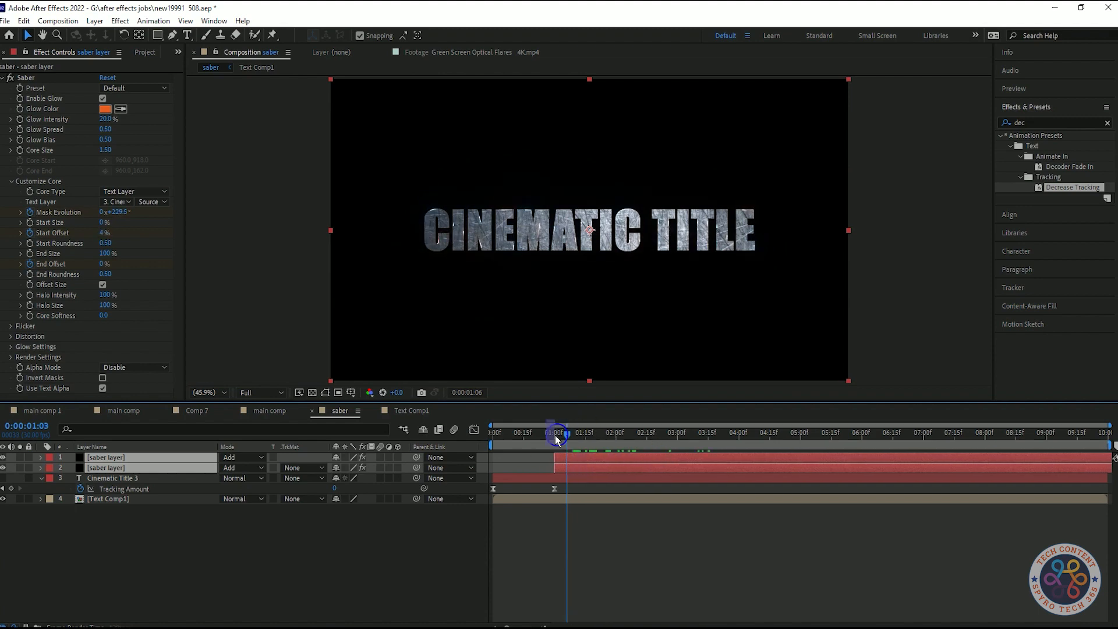
key(space)
key(space)
key(space)
key(space)
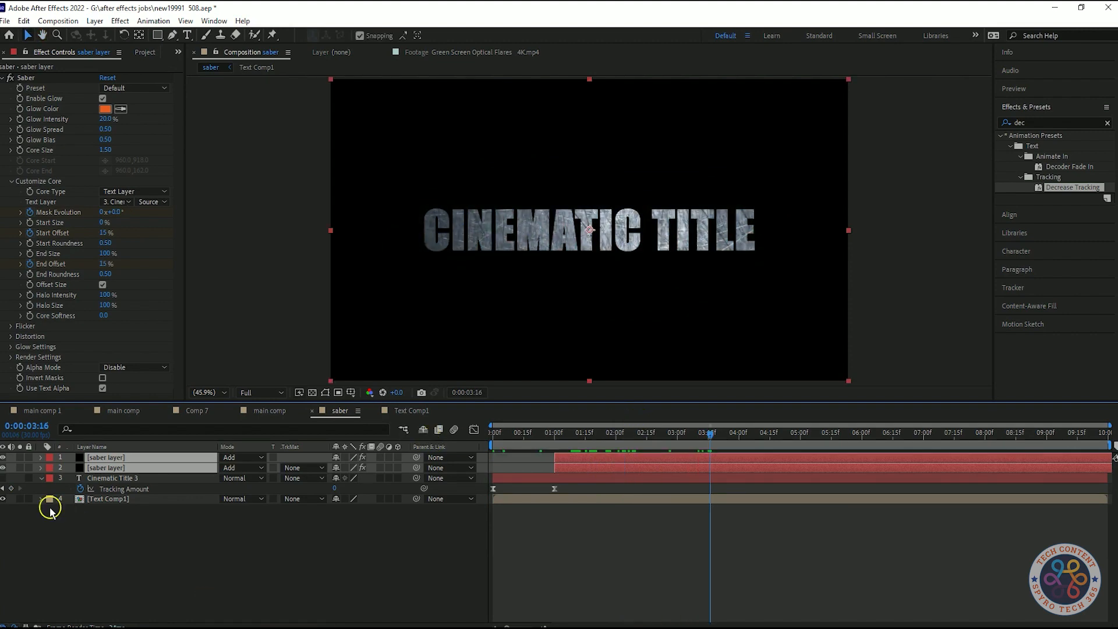
In the main comp with the bevelled title, apply Decrease Tracking to Cinematic Title 2 and Cinematic Title 3 from the first frame and preview
click(273, 412)
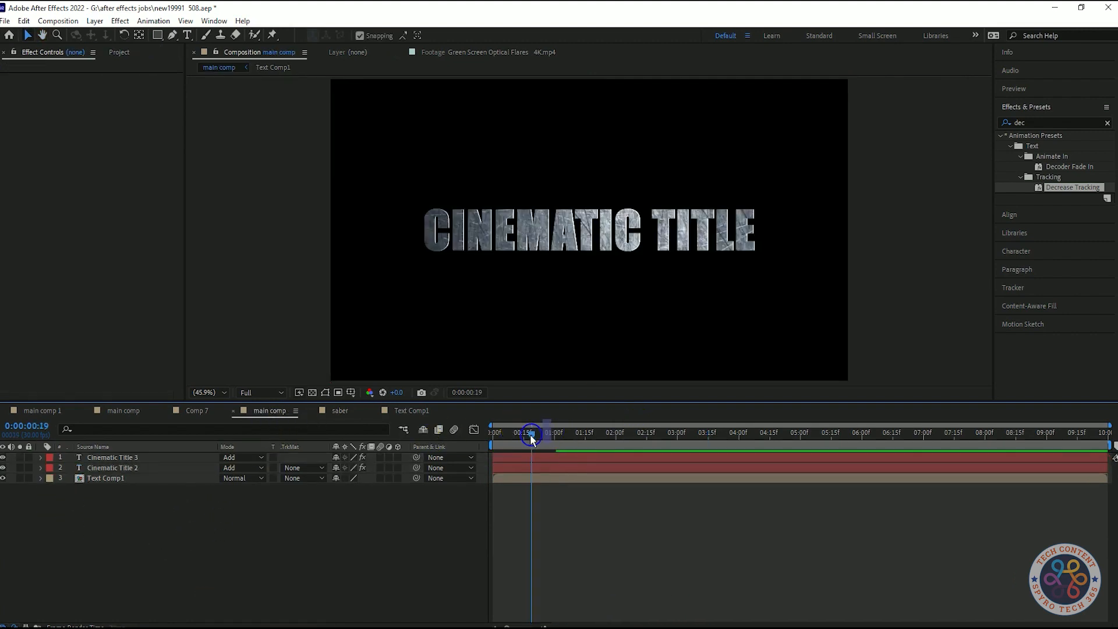
drag(530, 434, 477, 436)
drag(1088, 194, 157, 465)
drag(1060, 187, 155, 456)
key(space)
key(space)
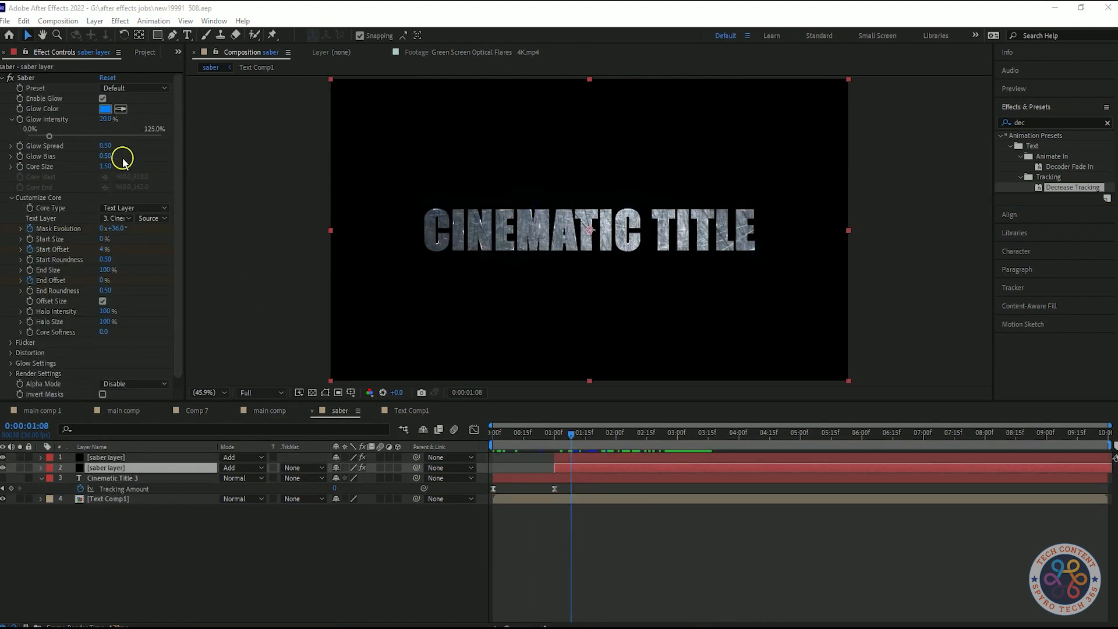
Set the blue saber layer's core size to 2.50 and glow intensity to 29%, and preview the glow
drag(107, 169, 113, 168)
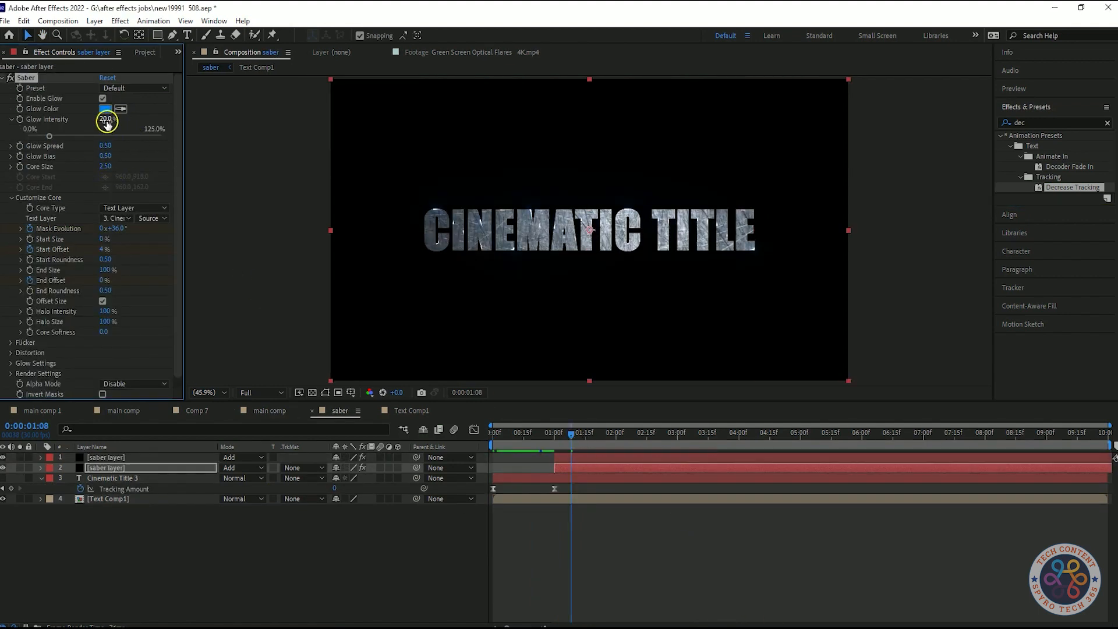
key(space)
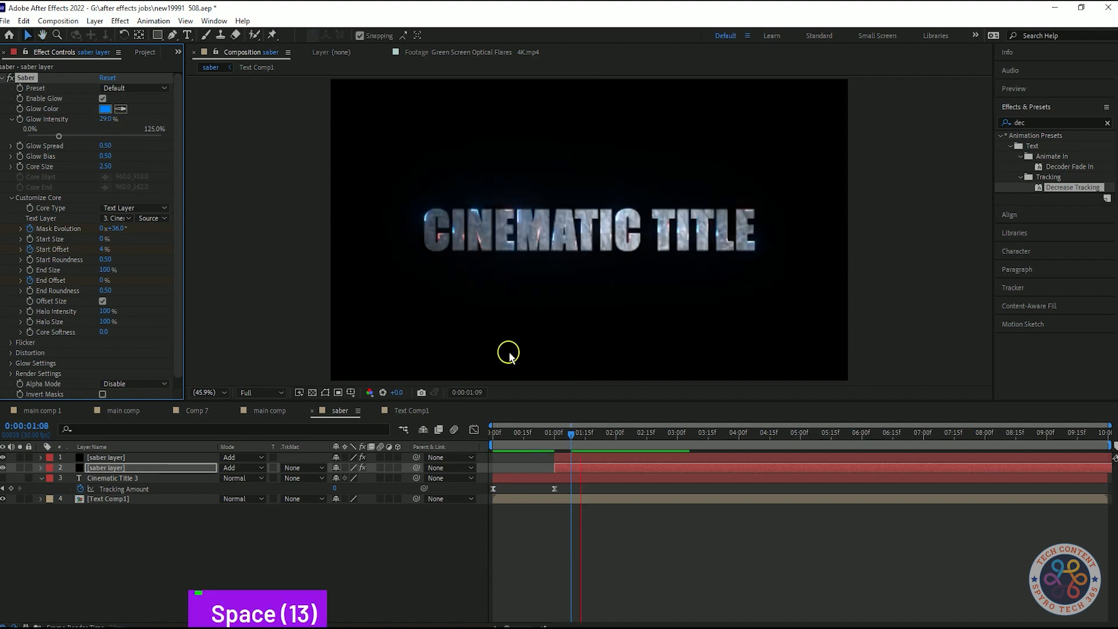
key(space)
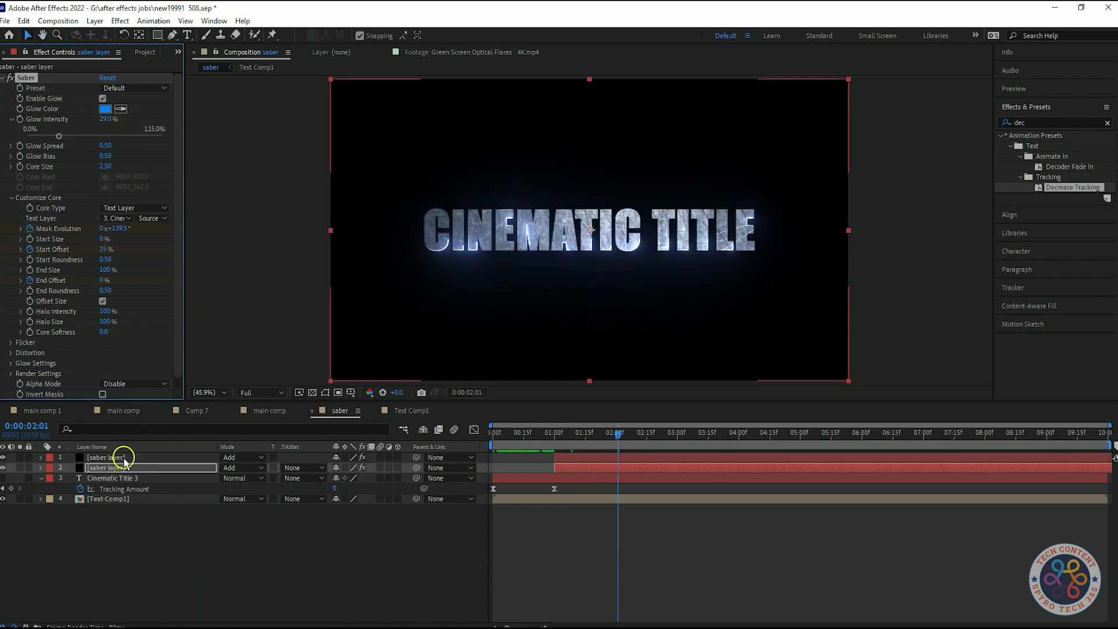
Set the orange saber layer's core size to 2.50 and its glow intensity to 30%
click(116, 457)
click(107, 150)
text(2.5)
click(158, 143)
click(107, 120)
text(30)
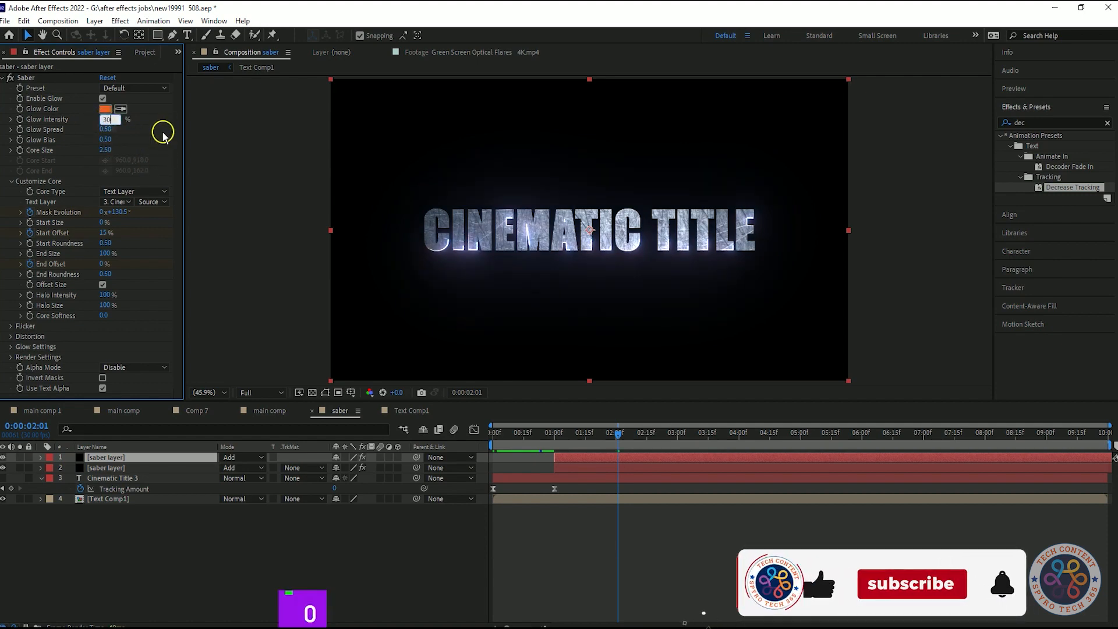
Preview the strengthened saber glows from the first frame and collapse the Cinematic Title 3 layer's properties
drag(608, 436, 454, 454)
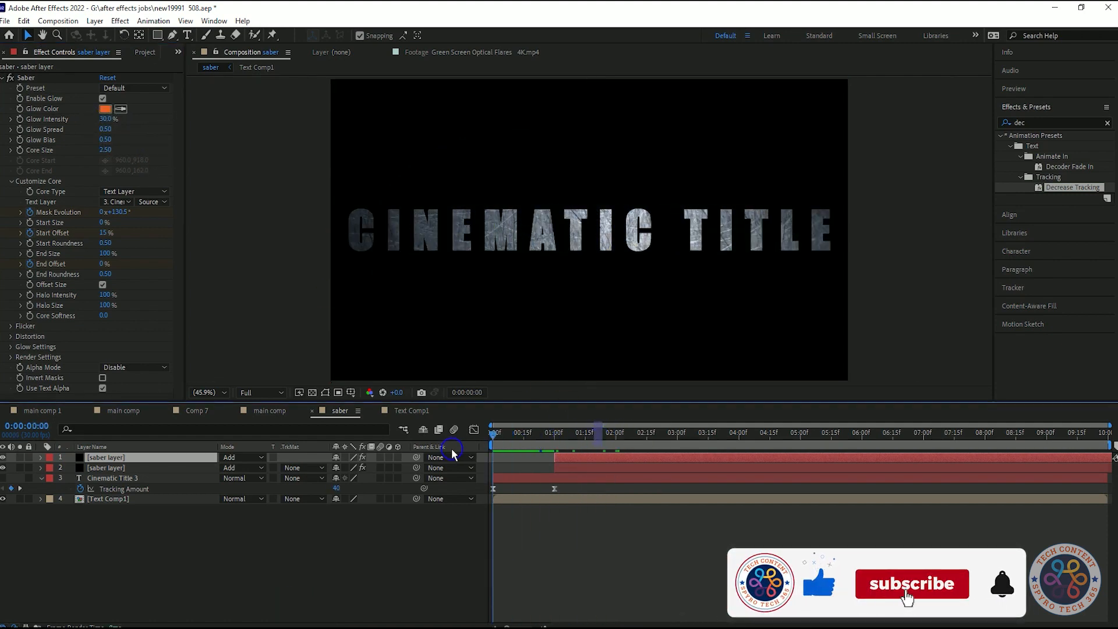
key(space)
key(space)
key(space)
key(space)
key(space)
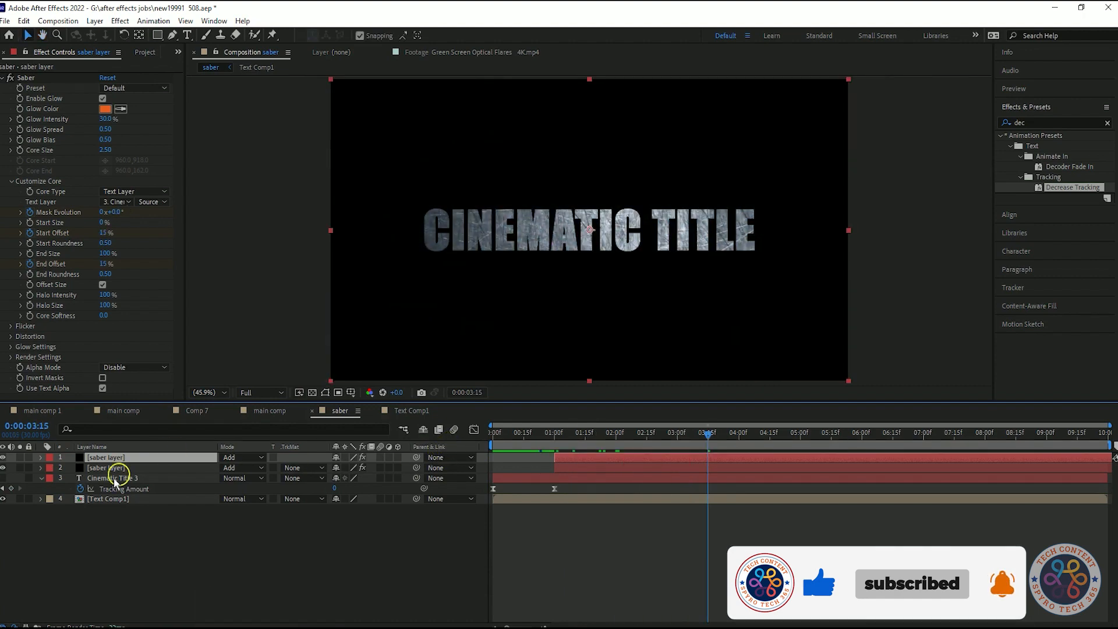
click(41, 478)
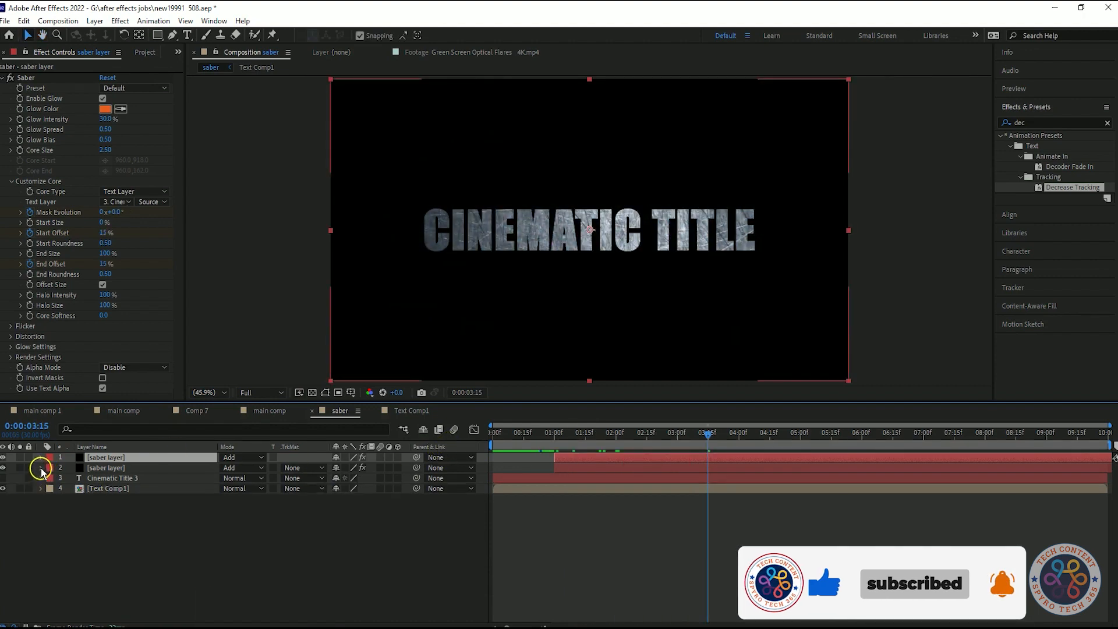
Check the title in main comp and Text Comp1, save the project, and show the effects on Cinematic Title 2
click(274, 411)
drag(559, 434, 585, 446)
click(408, 410)
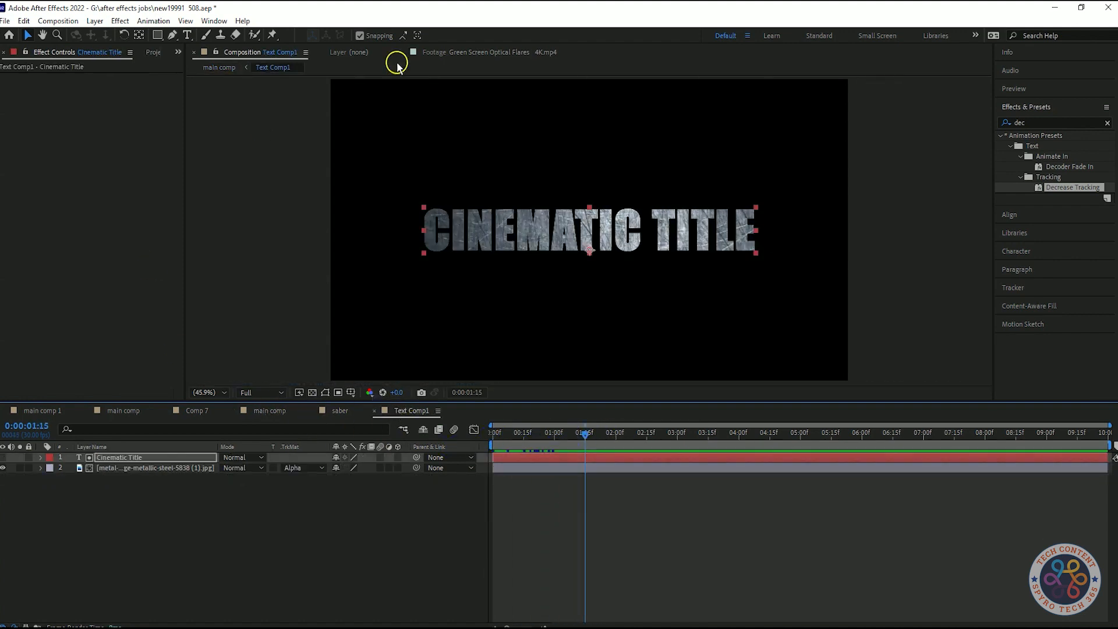
click(153, 52)
click(257, 410)
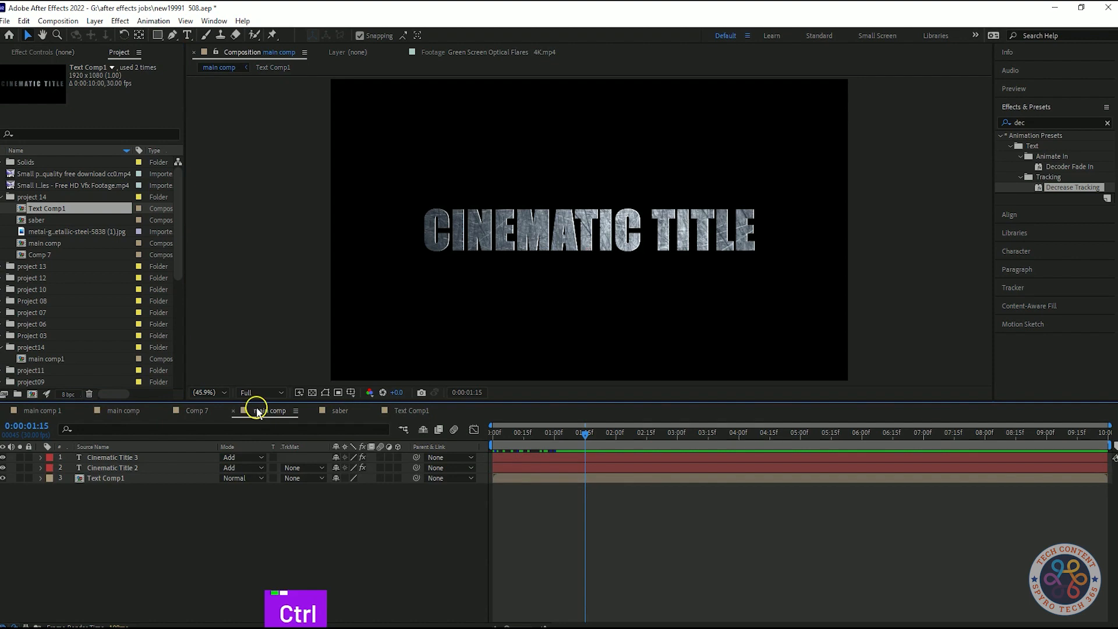
key(ctrl+s)
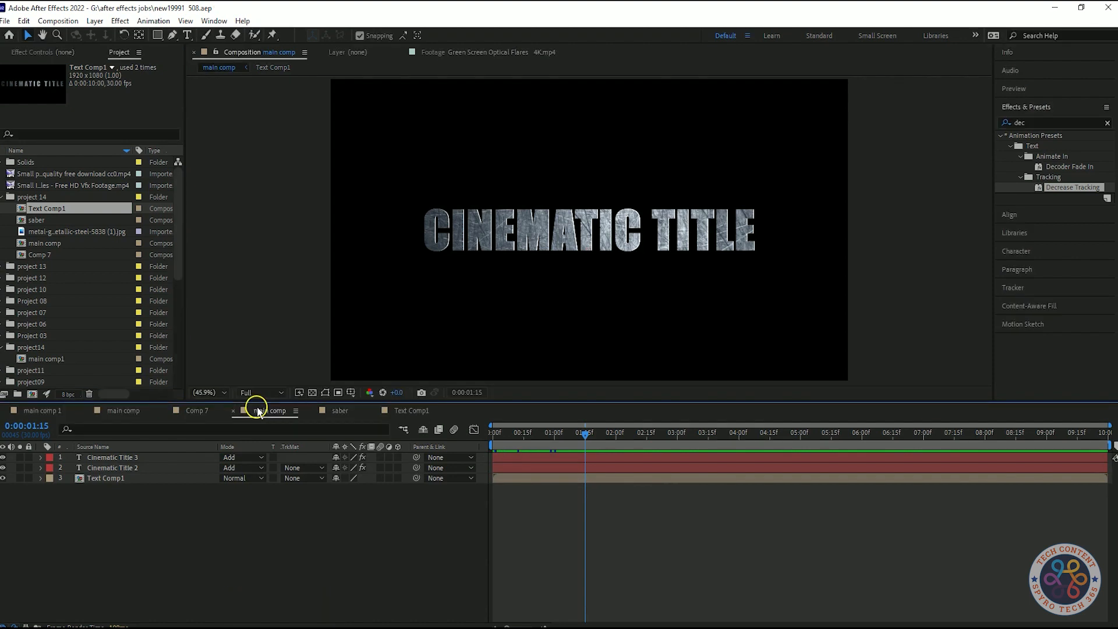
click(131, 469)
click(66, 53)
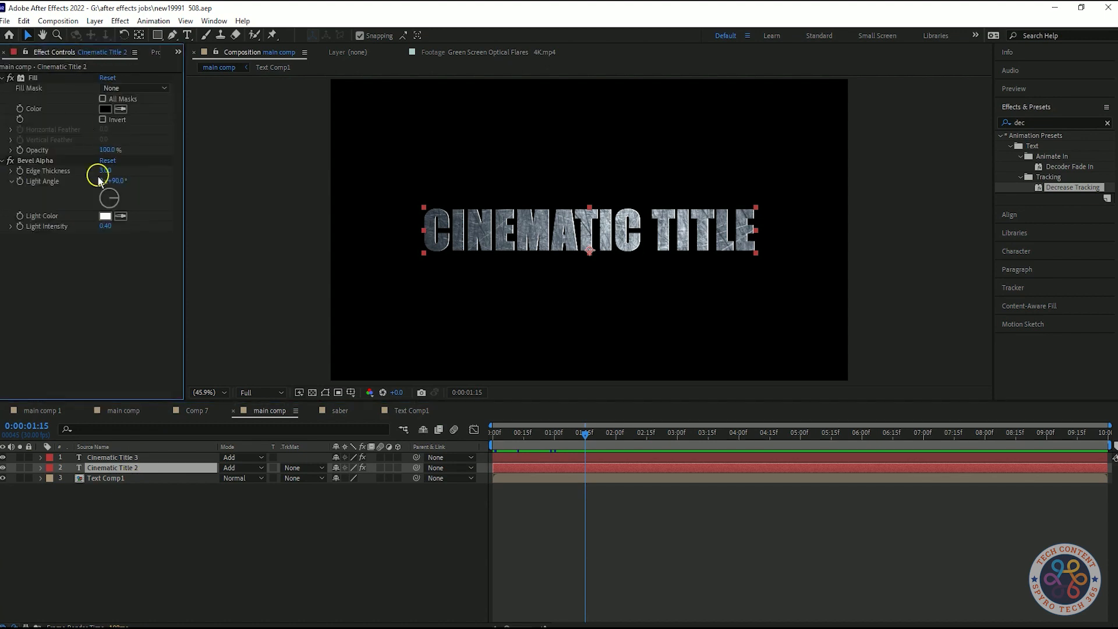
Delete the Text Comp1 layer from the saber composition so that only the glows are rendered
click(339, 411)
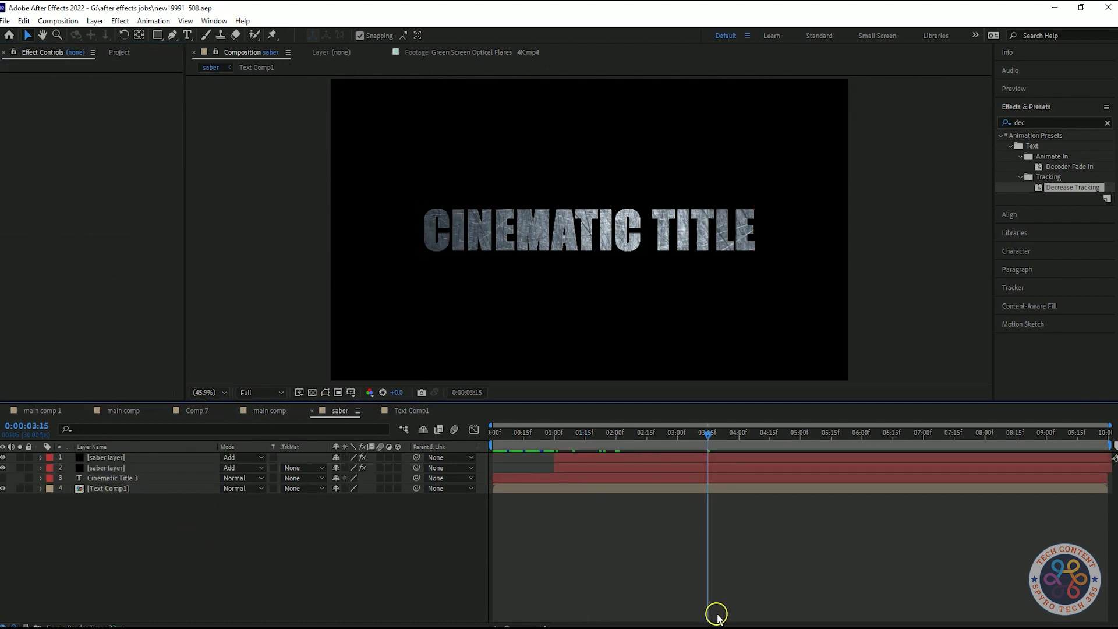
drag(691, 433, 585, 447)
click(3, 488)
click(150, 491)
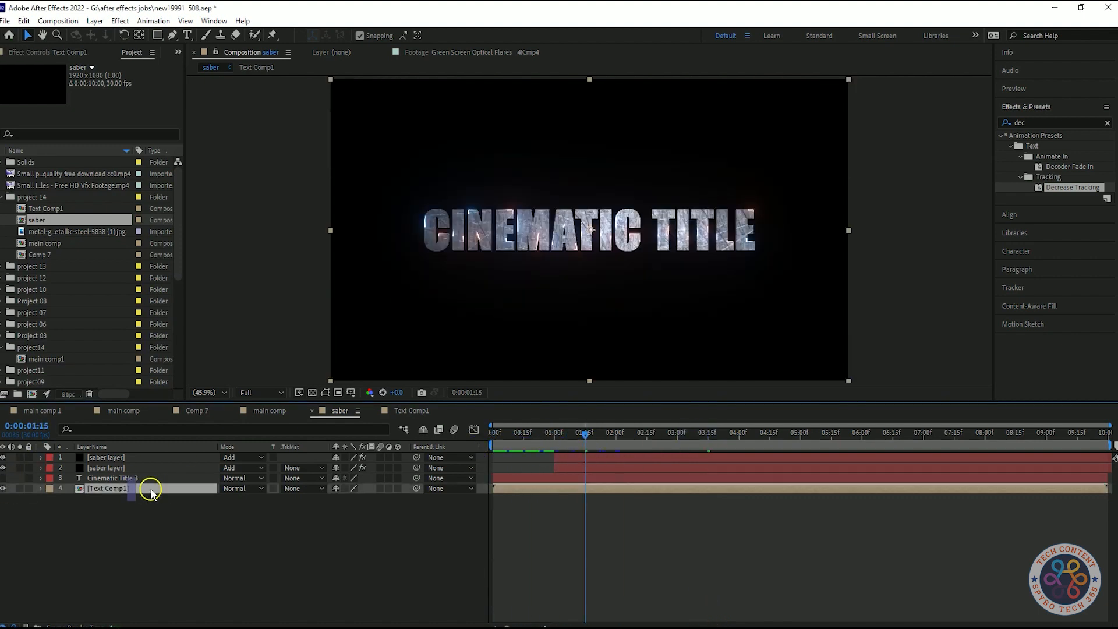
key(Delete)
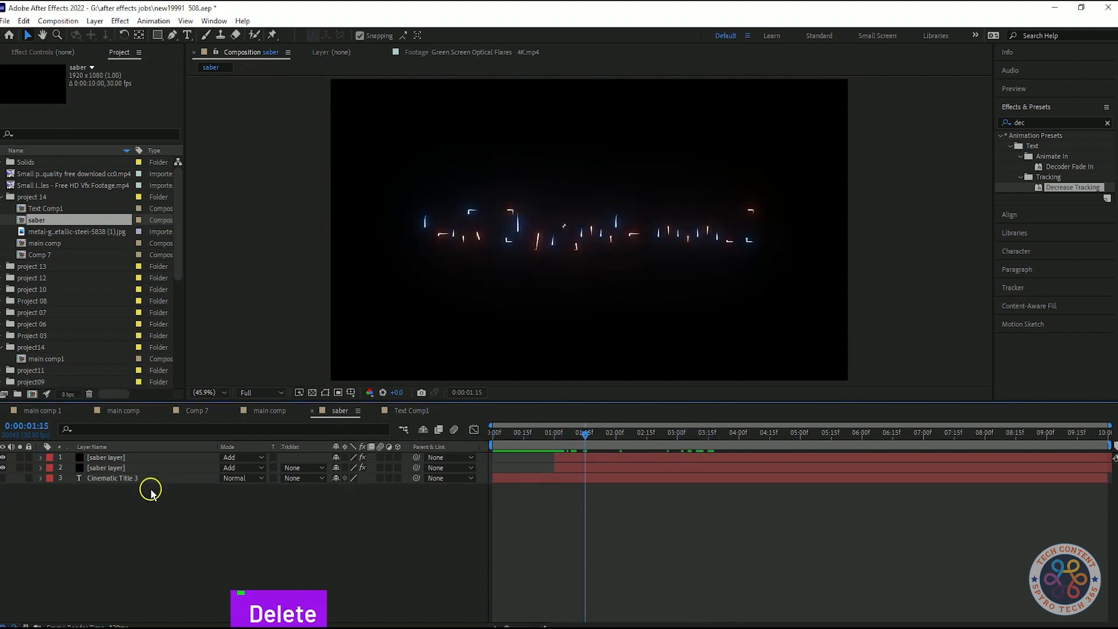
Place the saber composition as the uppermost layer of the main comp with Add blending, and preview from the first frame
click(269, 410)
drag(45, 221, 117, 457)
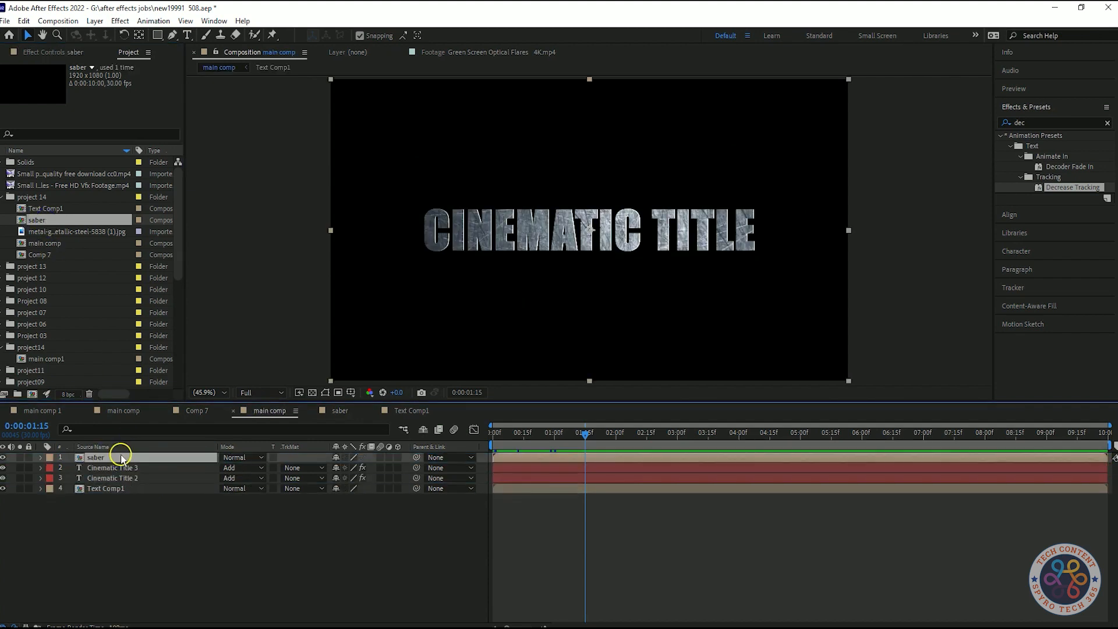
click(235, 458)
click(278, 229)
drag(585, 434, 493, 434)
key(space)
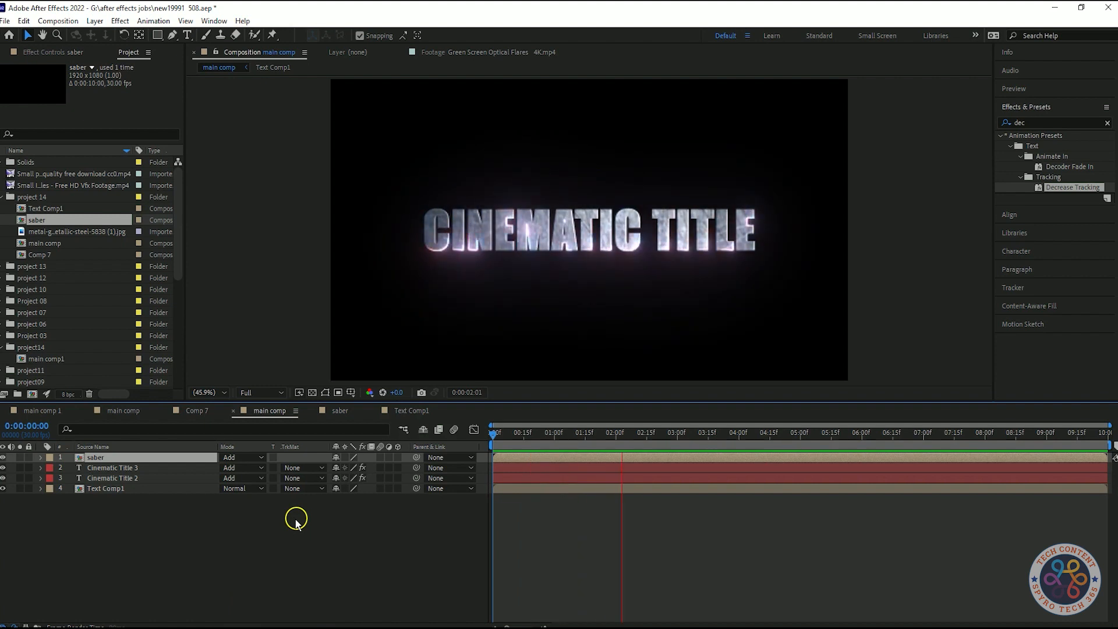
key(space)
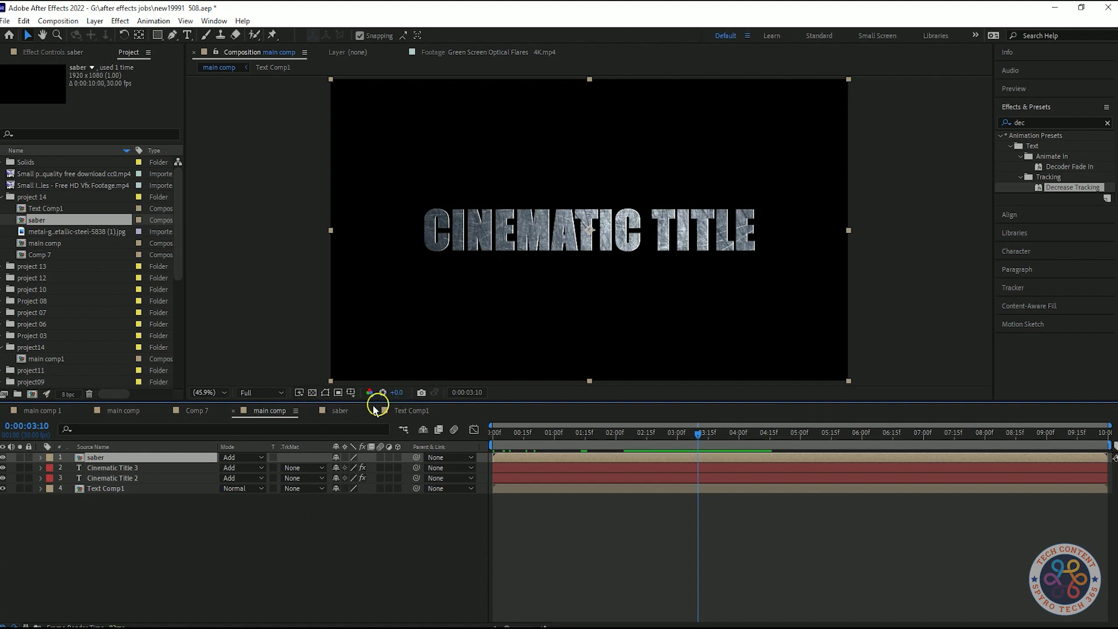
Close the Comp 7 timeline and preview the main comp with the combined title and glows
click(166, 411)
click(37, 255)
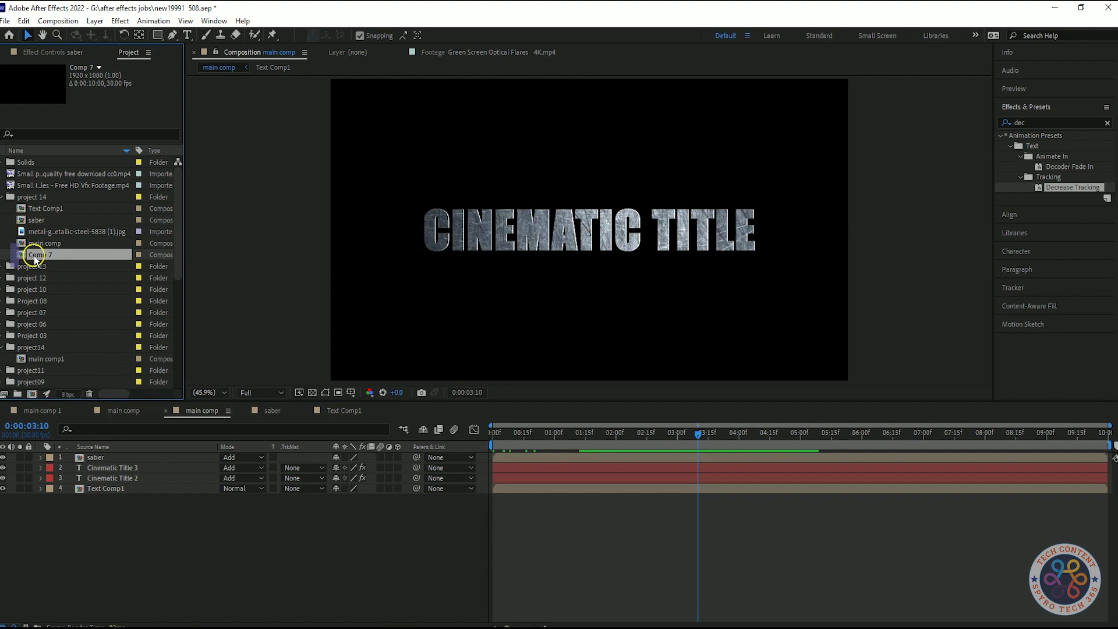
click(182, 544)
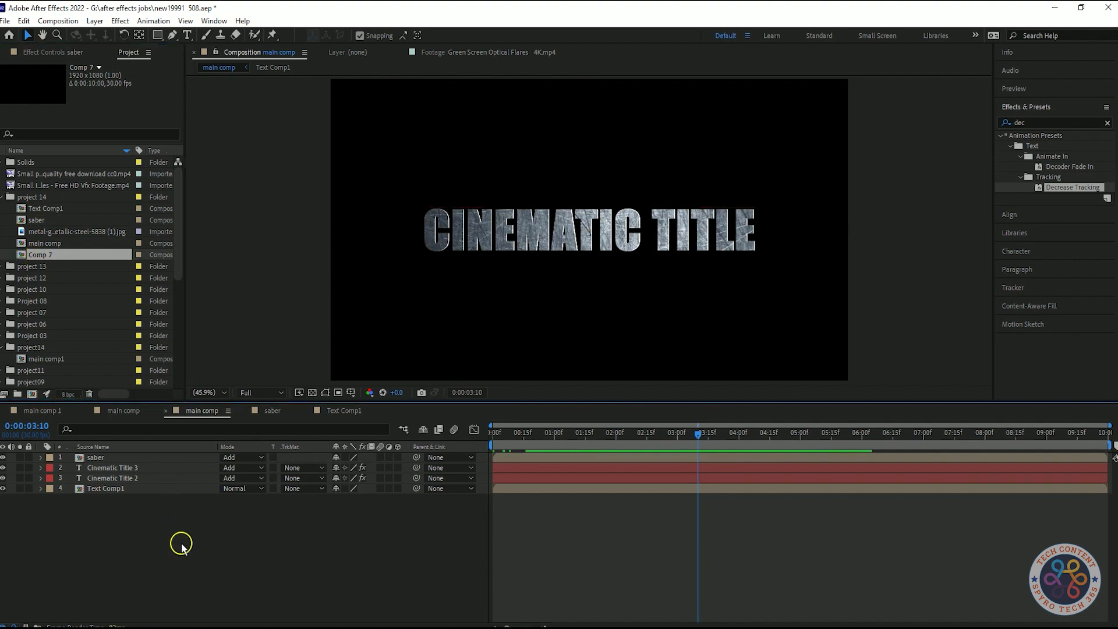
key(space)
key(space)
key(space)
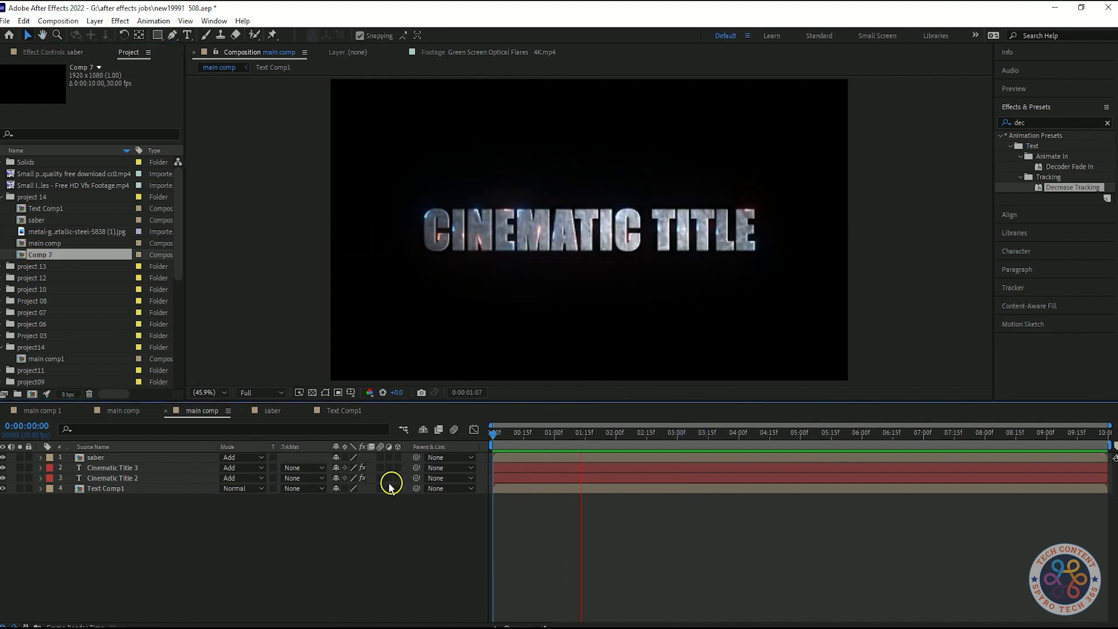
key(space)
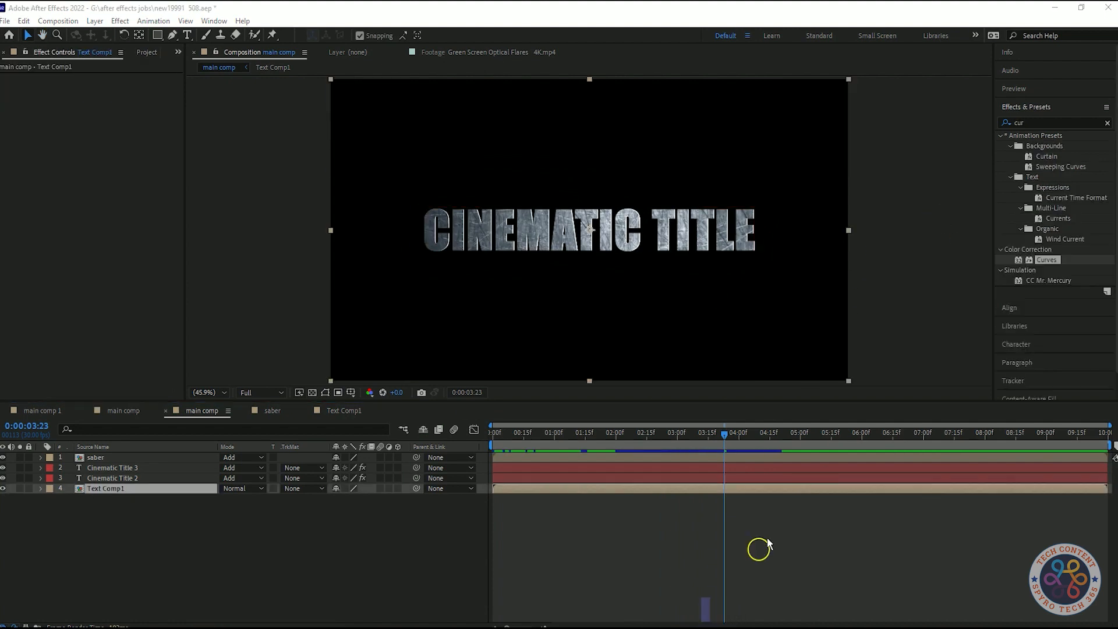
Apply a Curves effect to the Text Comp1 layer and set the contrast of its Lumetri Color effect to 1.1
drag(1046, 259, 56, 214)
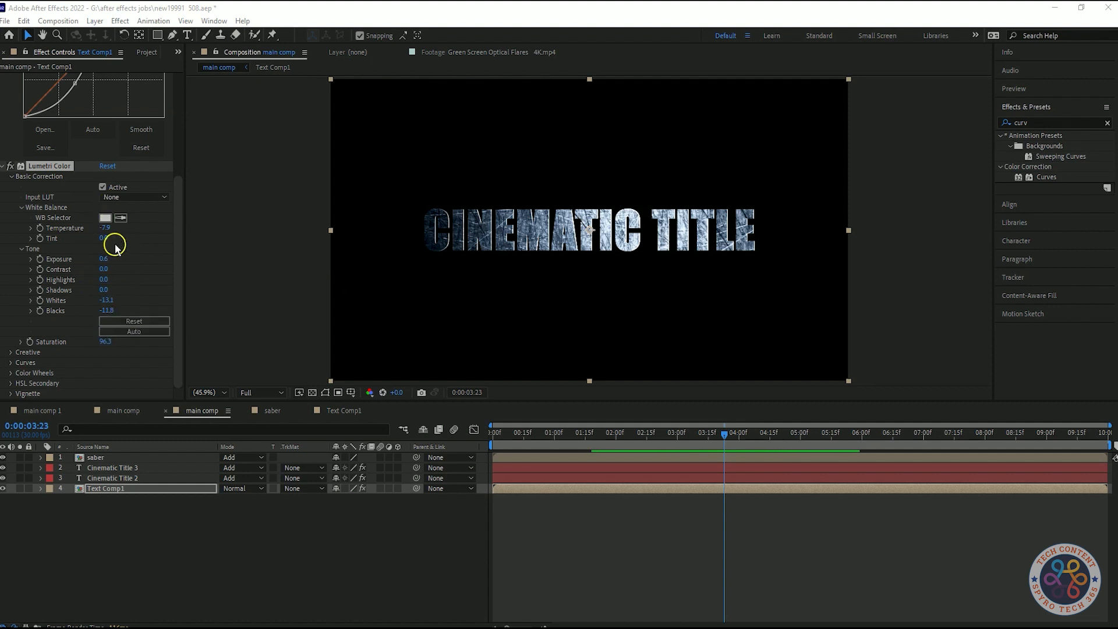
drag(106, 270, 112, 270)
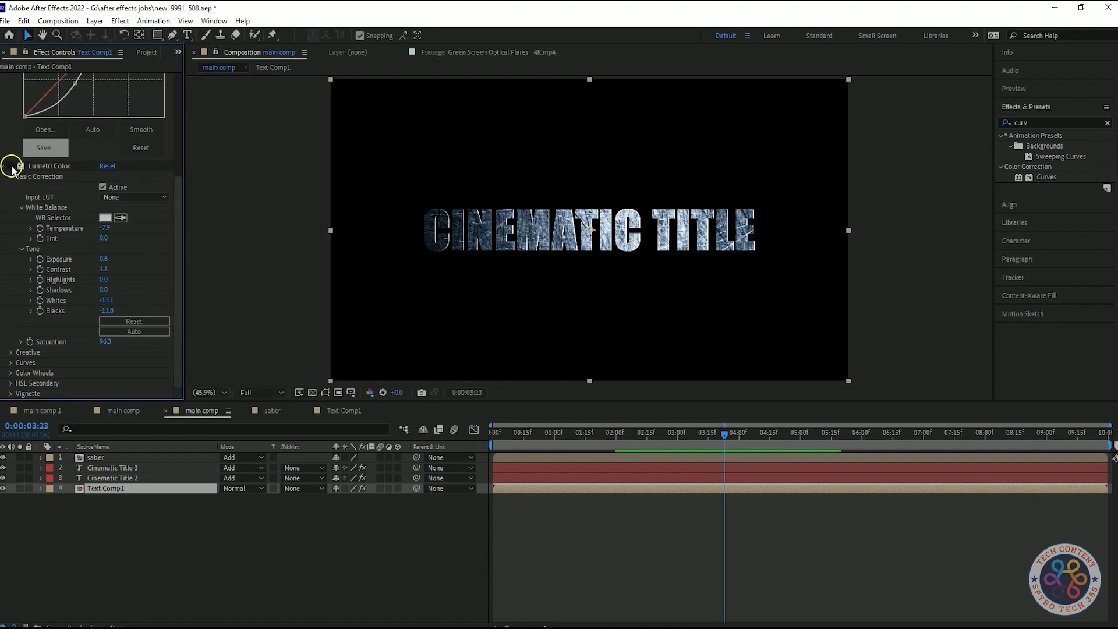
Collapse the Lumetri Color settings and add a second Curves effect below them on Text Comp1
click(7, 167)
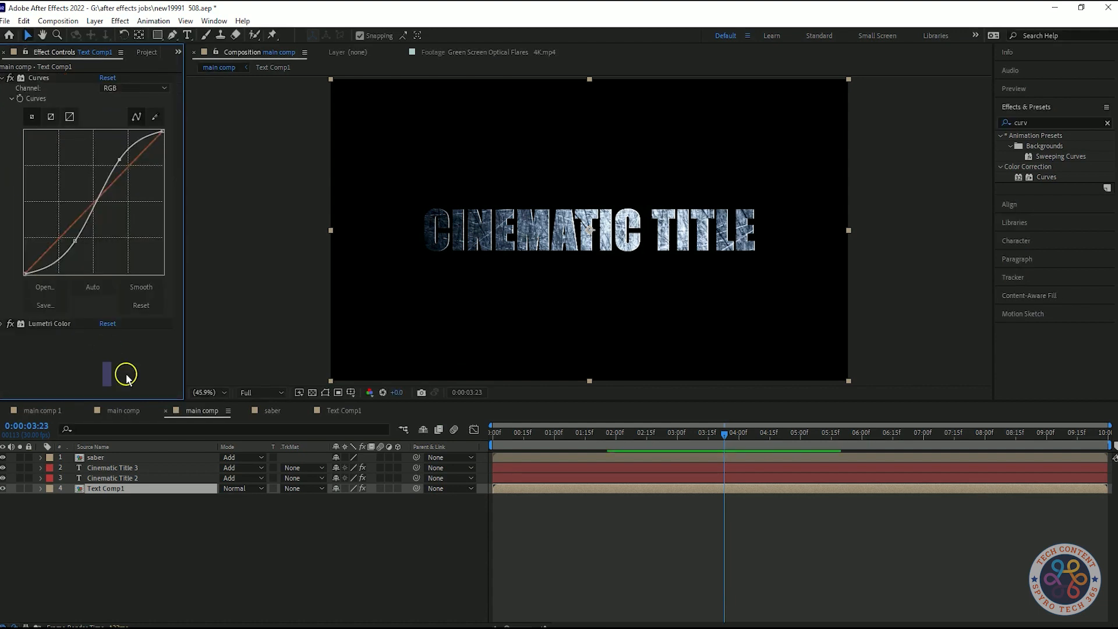
drag(1050, 182, 83, 350)
mouse_move(67, 304)
mouse_down()
mouse_move(81, 312)
mouse_move(68, 266)
mouse_move(103, 278)
mouse_move(55, 331)
mouse_move(86, 295)
mouse_up()
key(ctrl+z)
click(102, 264)
mouse_move(58, 332)
mouse_down()
mouse_move(68, 335)
mouse_move(56, 251)
mouse_up()
key(ctrl+z)
key(ctrl+z)
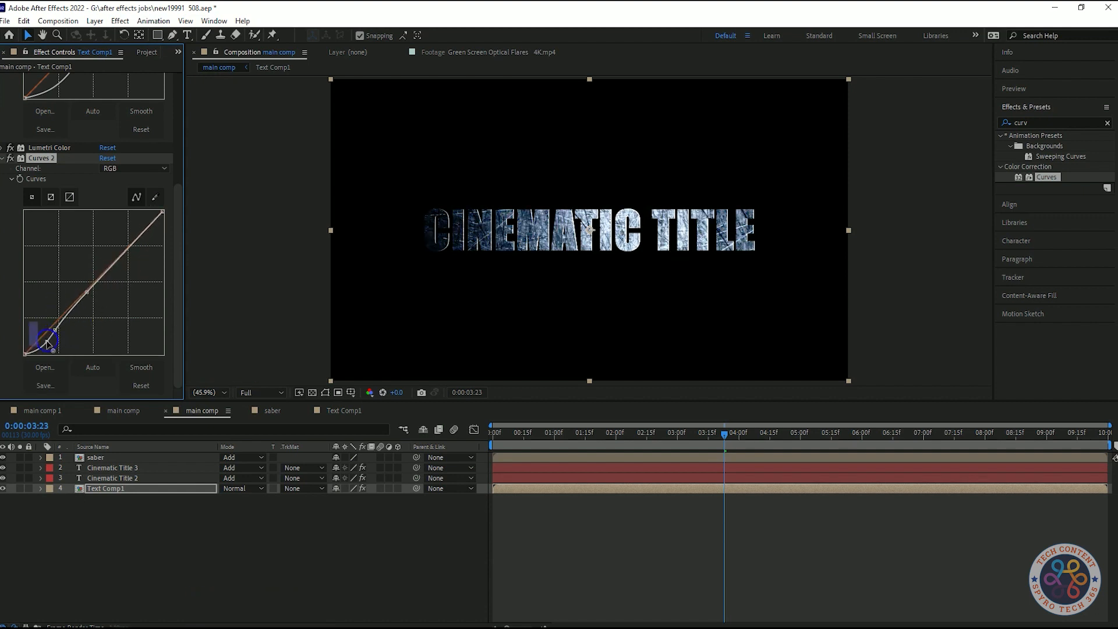
mouse_move(57, 346)
mouse_down()
mouse_move(47, 337)
mouse_move(67, 345)
mouse_move(54, 303)
mouse_up()
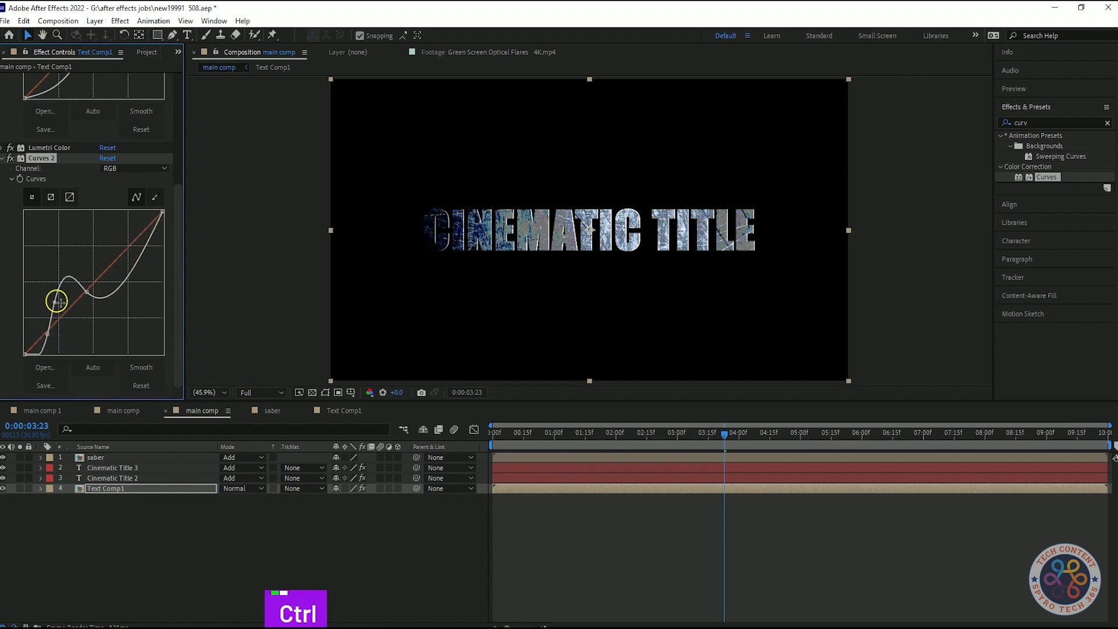
click(113, 160)
mouse_move(52, 325)
mouse_down()
mouse_move(48, 307)
mouse_move(80, 316)
mouse_move(68, 315)
mouse_up()
key(ctrl+z)
Shape the Red channel of Curves 2 into a gentle S-curve with lowered shadows and raised highlights, and collapse the effect
click(132, 169)
click(124, 195)
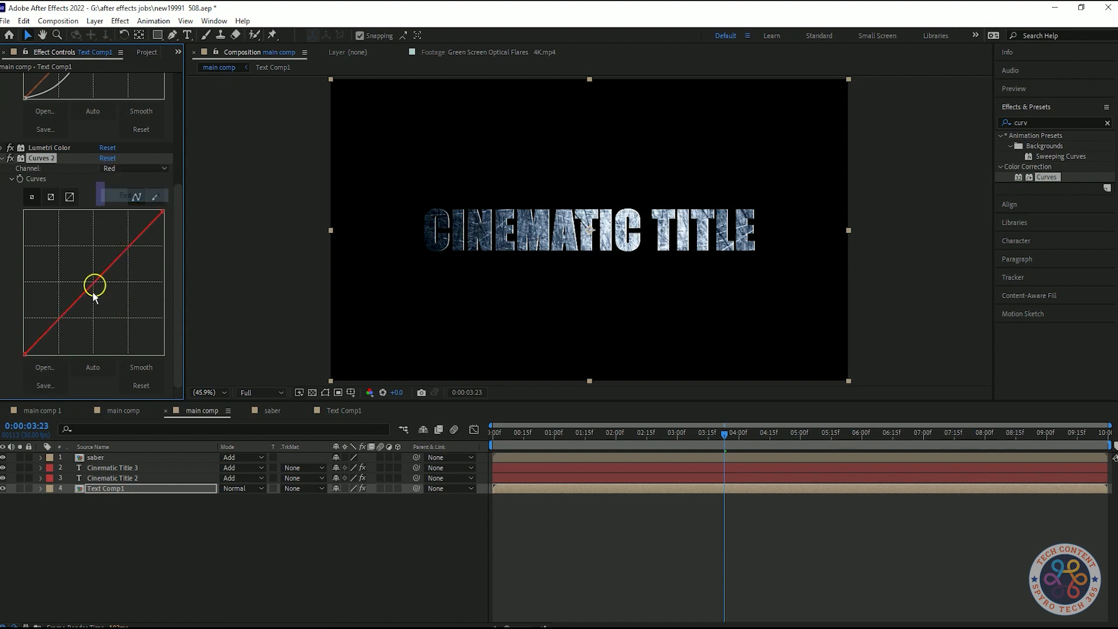
mouse_move(69, 328)
mouse_down()
mouse_move(52, 298)
mouse_move(75, 305)
mouse_move(82, 322)
mouse_up()
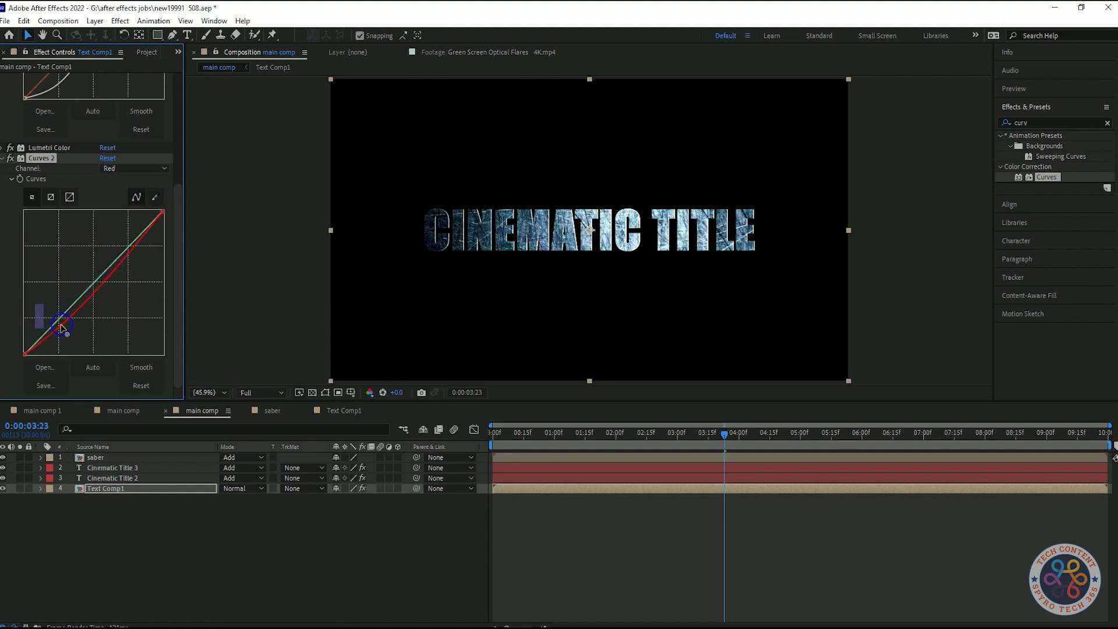
click(103, 282)
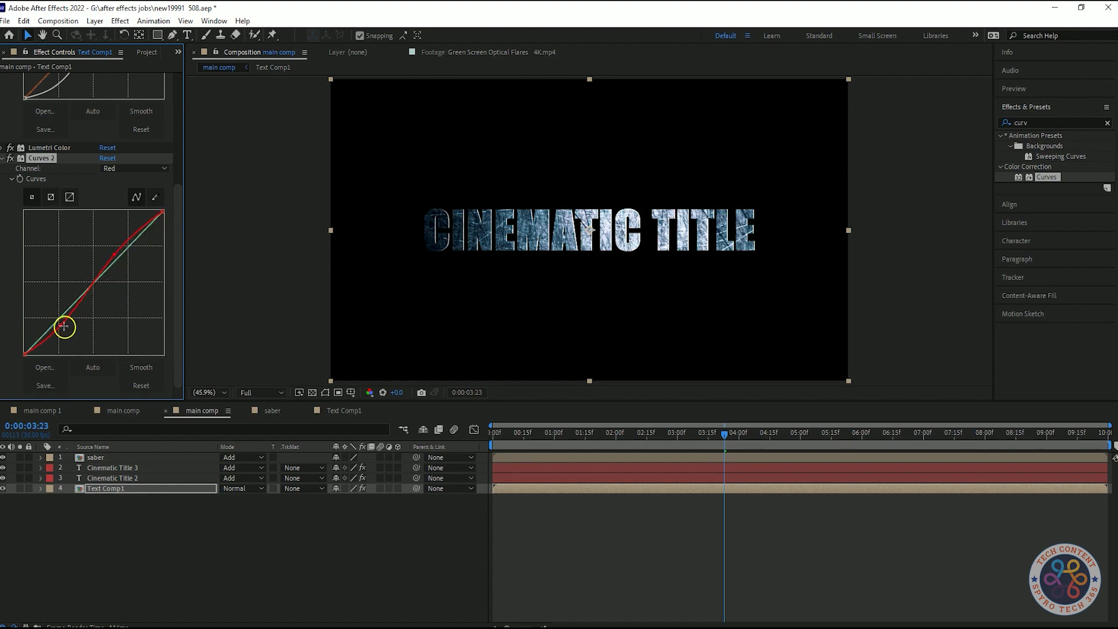
drag(66, 318, 79, 320)
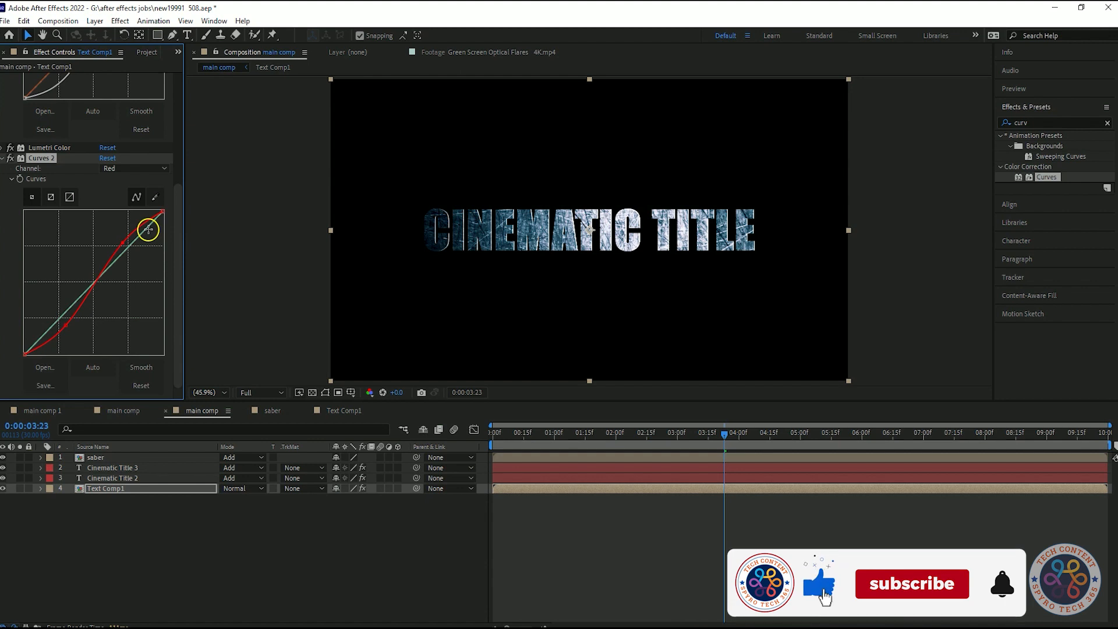
click(3, 158)
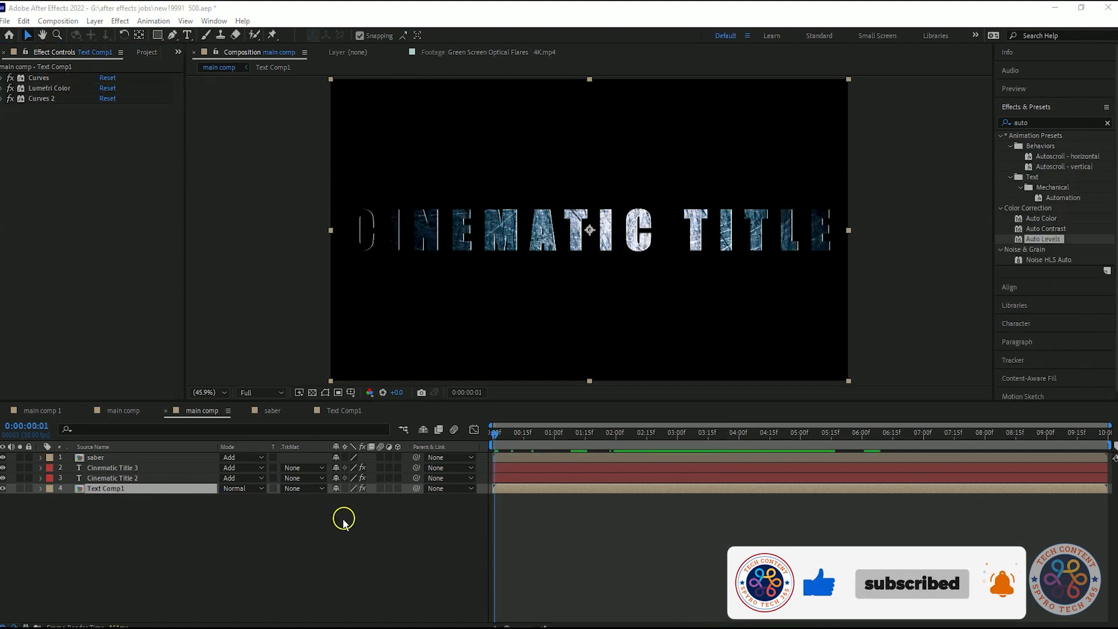
Preview the graded title, move to 0:00:01:05 and save the project
key(space)
key(space)
drag(501, 434, 564, 444)
key(ctrl+s)
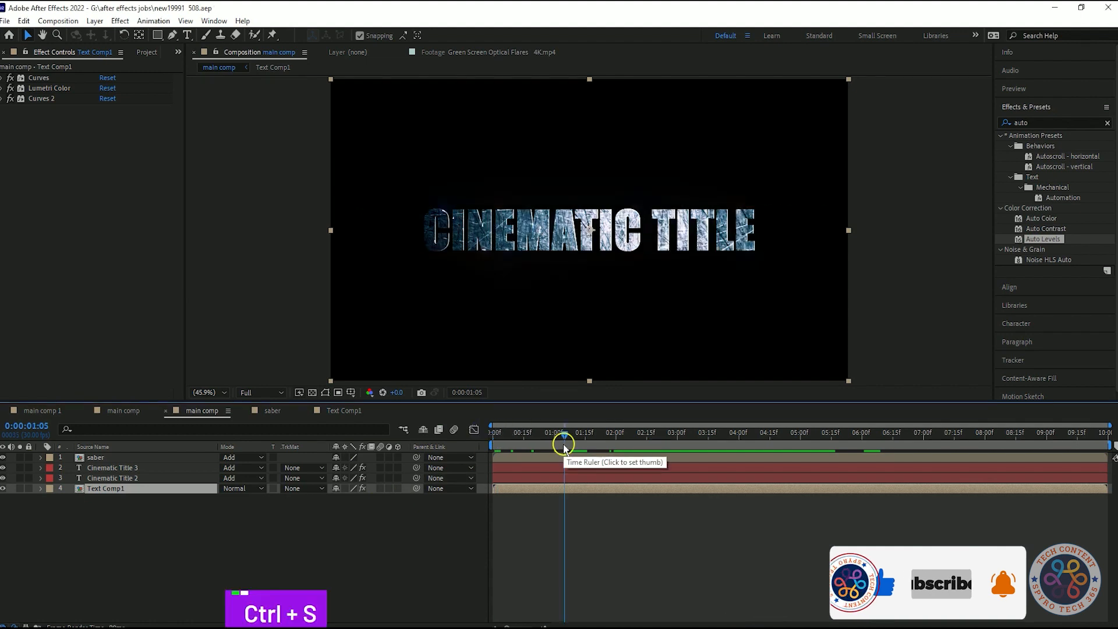
Play back the finished main comp from the first frame to review the graded title and glows
key(space)
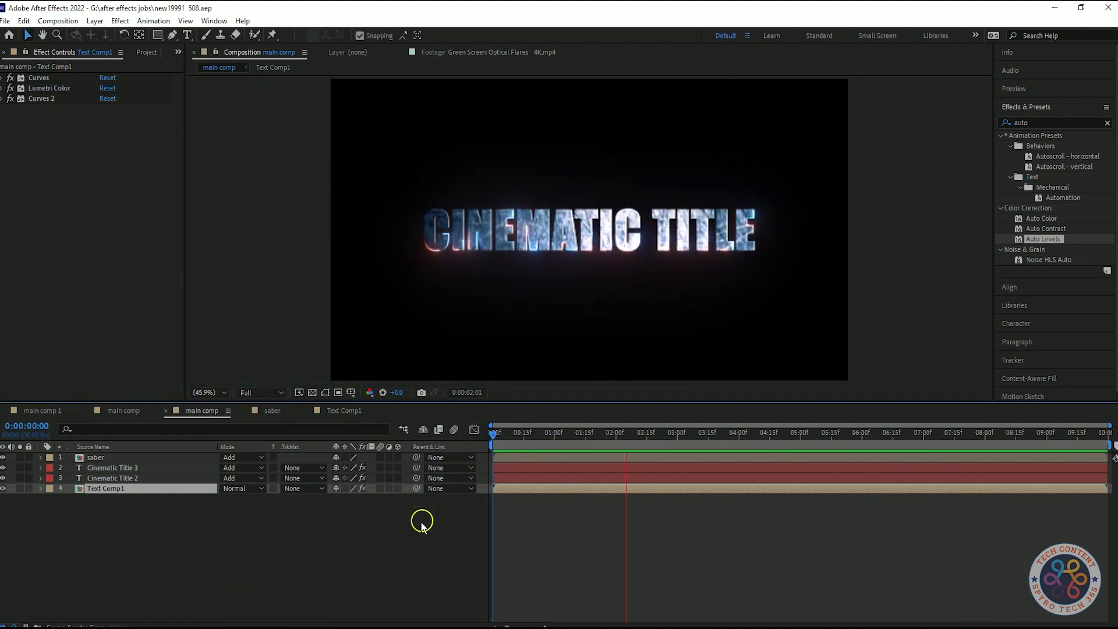
key(space)
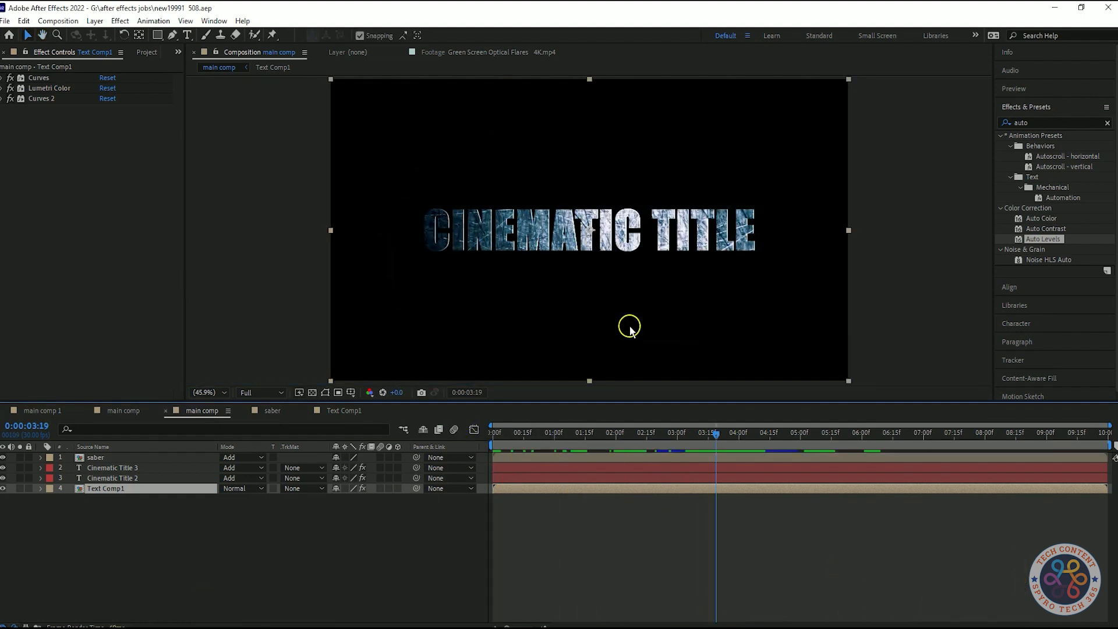
drag(715, 434, 494, 436)
key(space)
key(space)
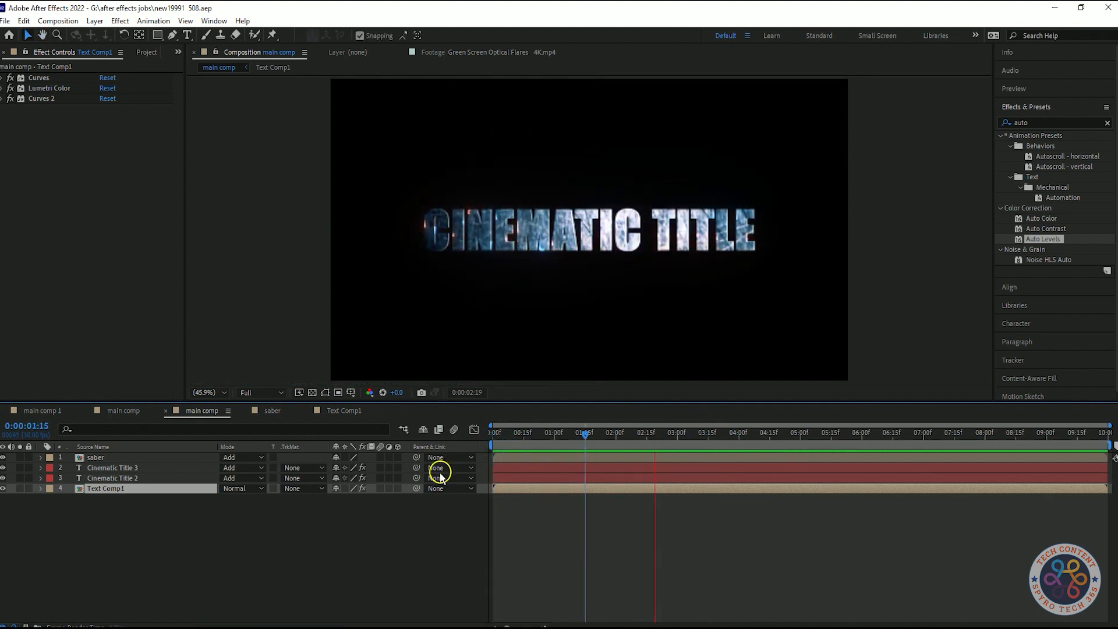
Stop the preview and place the Bg video fire footage at the bottom of main comp's layer stack in Normal mode
key(space)
key(space)
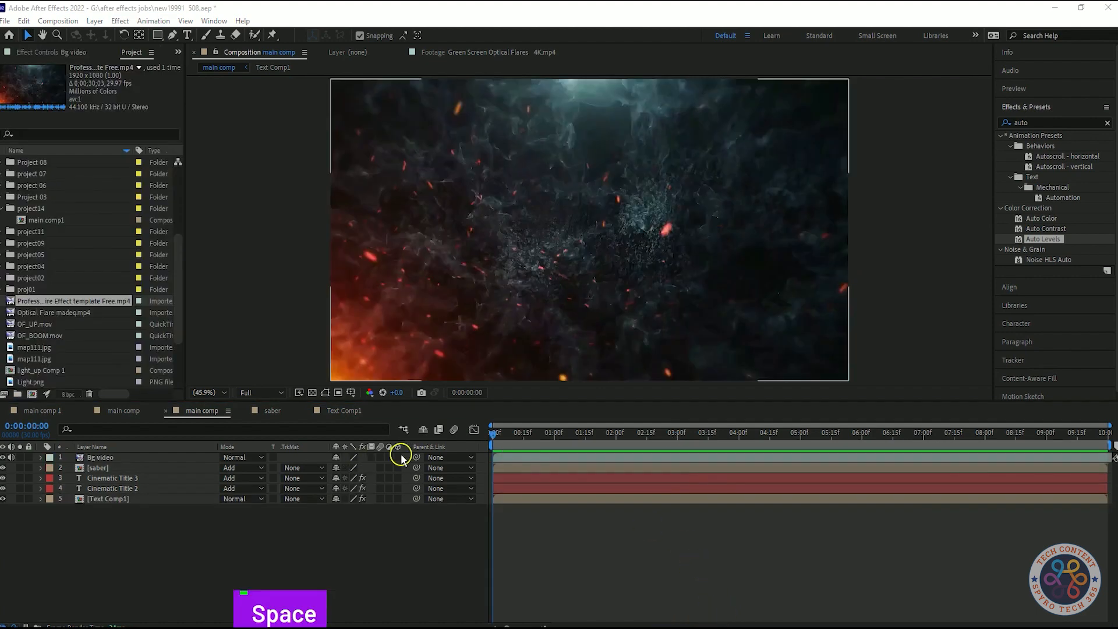
click(113, 460)
drag(136, 463, 128, 513)
click(239, 499)
click(157, 544)
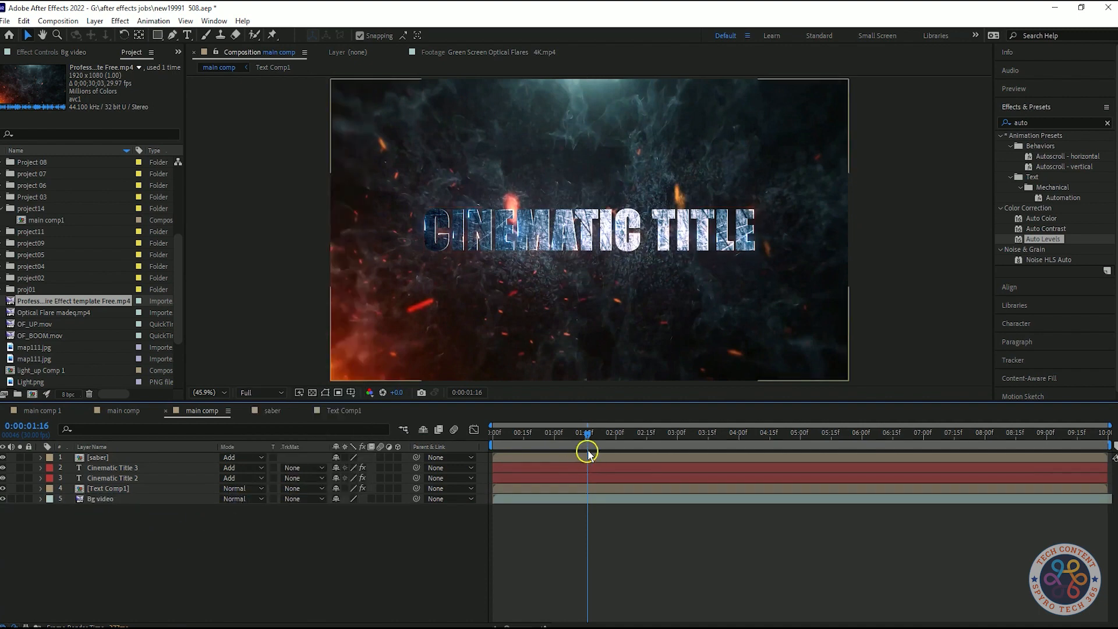
Play back main comp from the first frame to review the title over the fire background, and return to the start
drag(588, 435, 487, 446)
key(space)
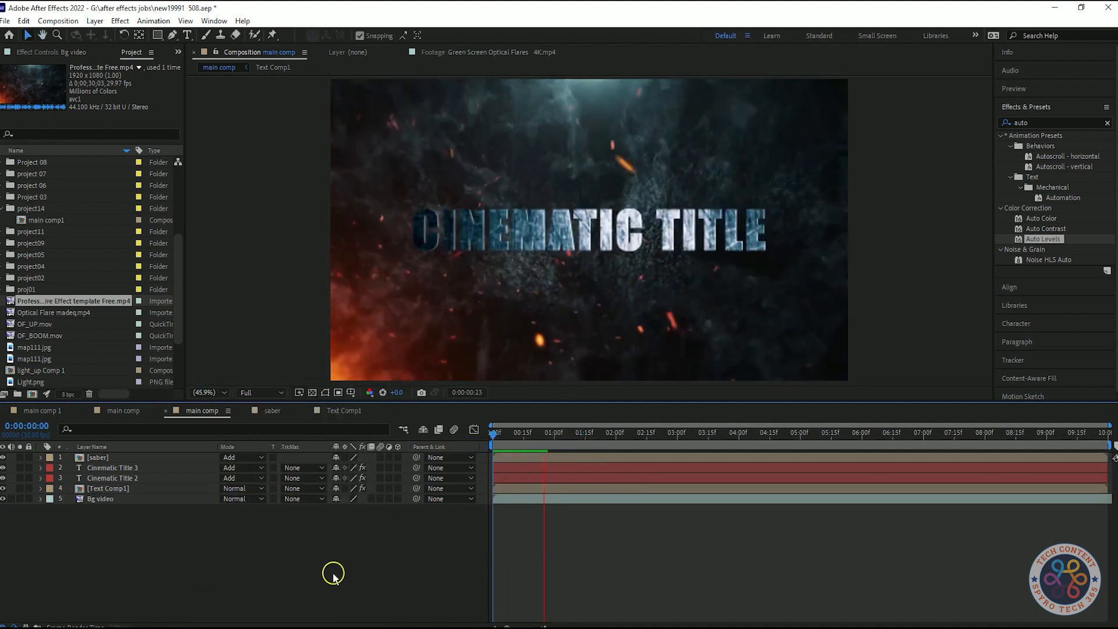
key(space)
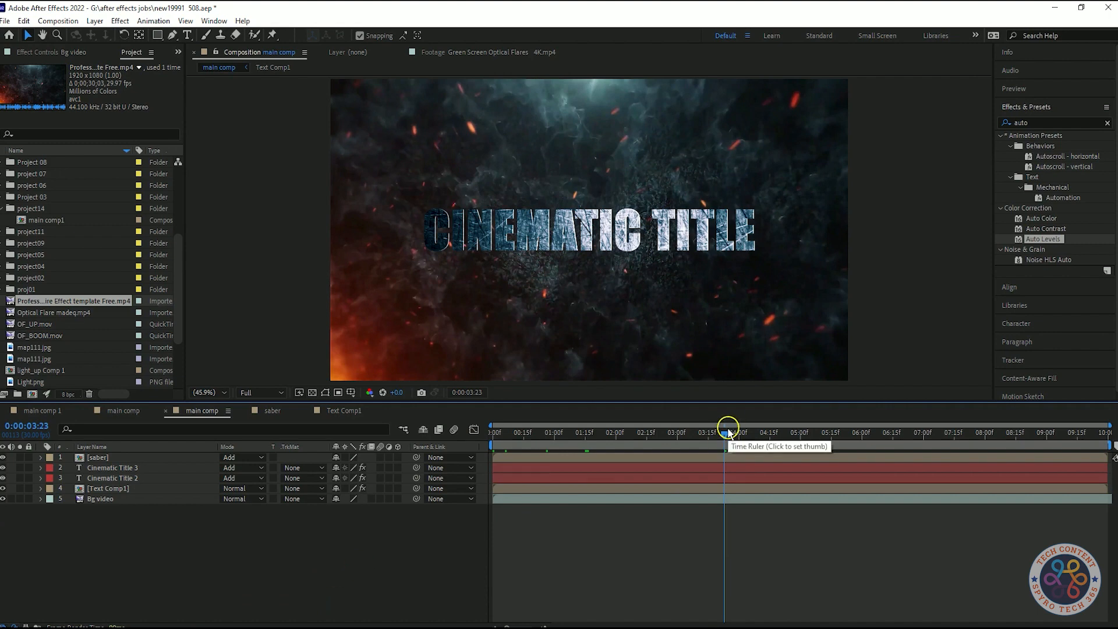
drag(726, 436, 491, 439)
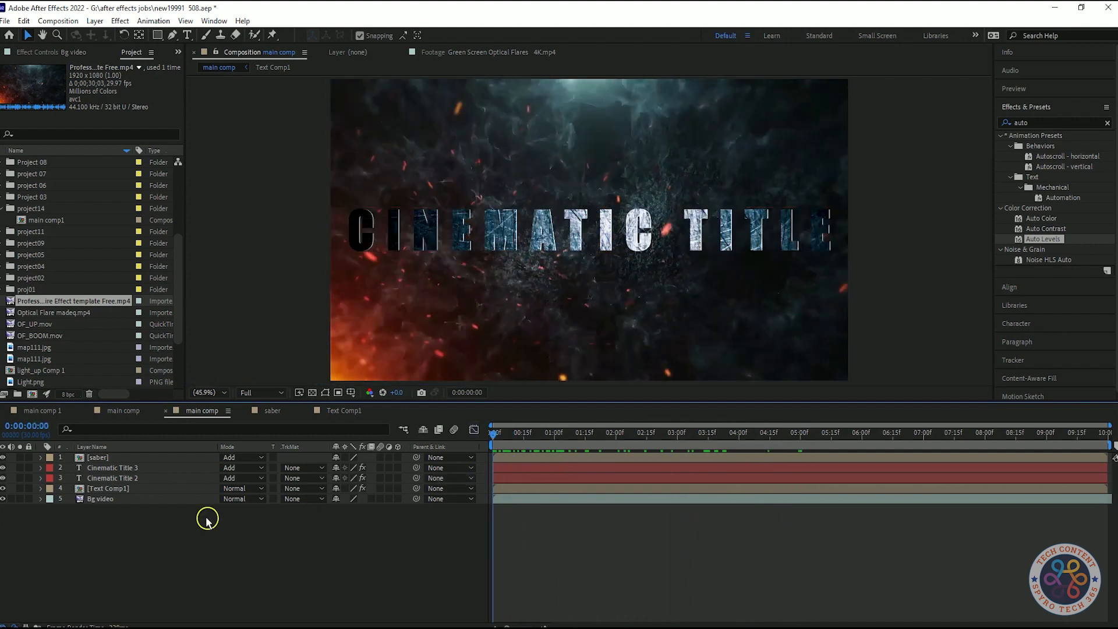
Pre-compose the Bg video layer and keep the new composition in the project 14 folder
click(166, 499)
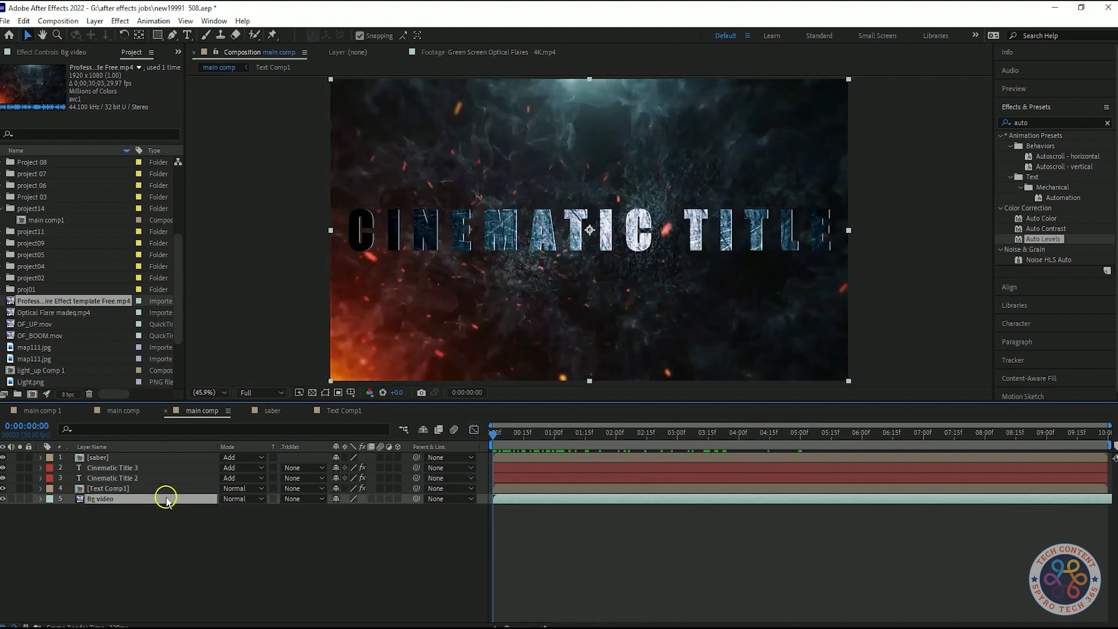
click(1044, 120)
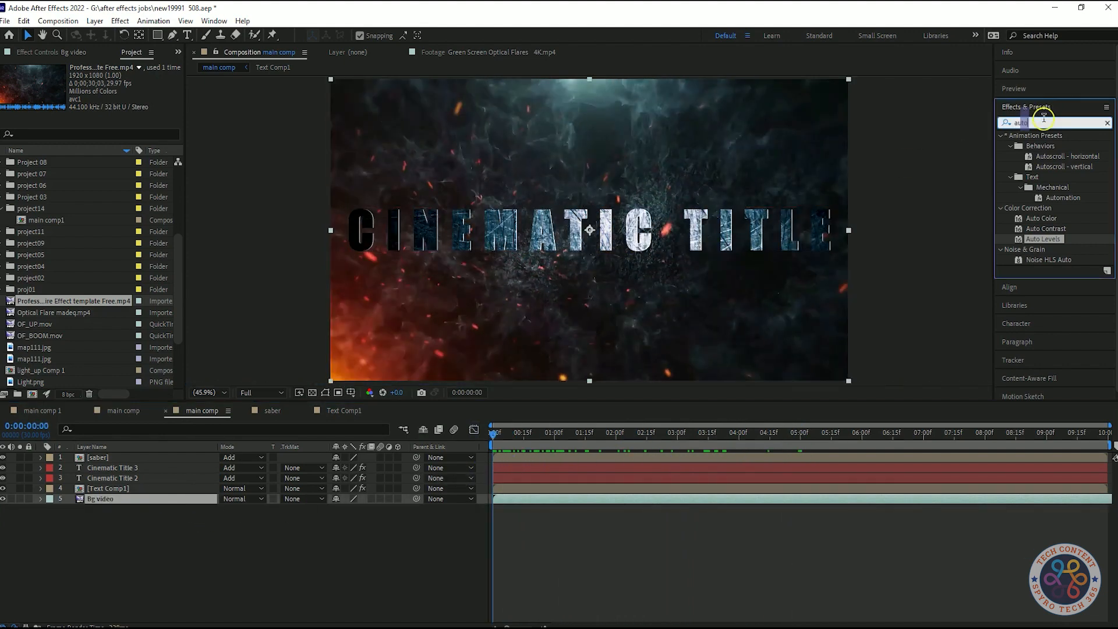
right_click(209, 498)
click(211, 433)
click(1003, 330)
scroll(120, 325, up, 5)
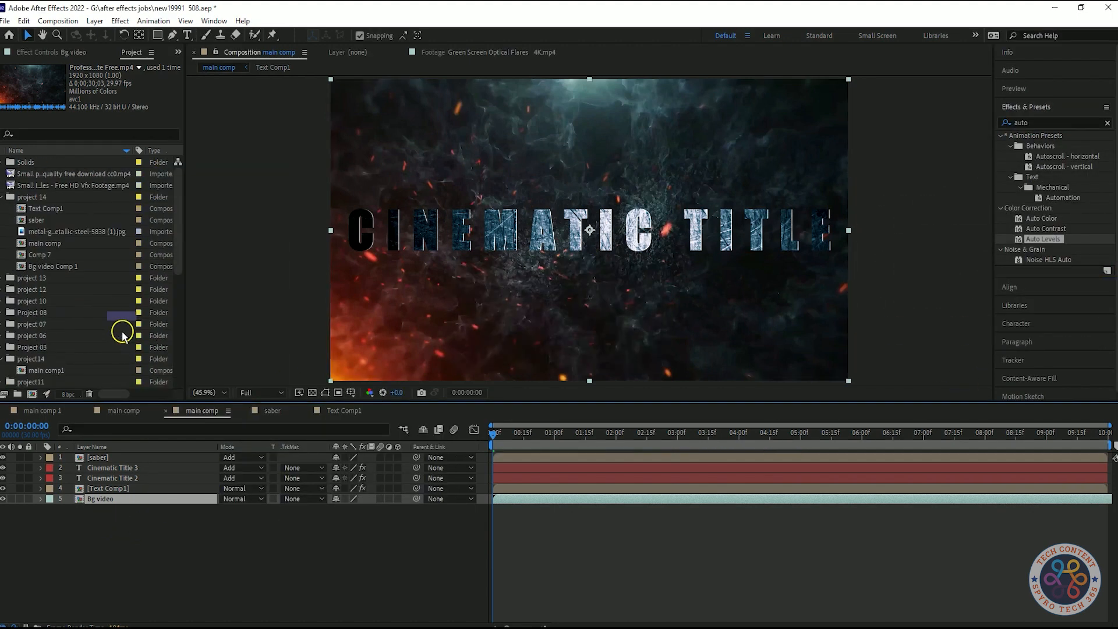
click(87, 197)
Find the Curves effect and apply it to the Bg video layer
click(141, 502)
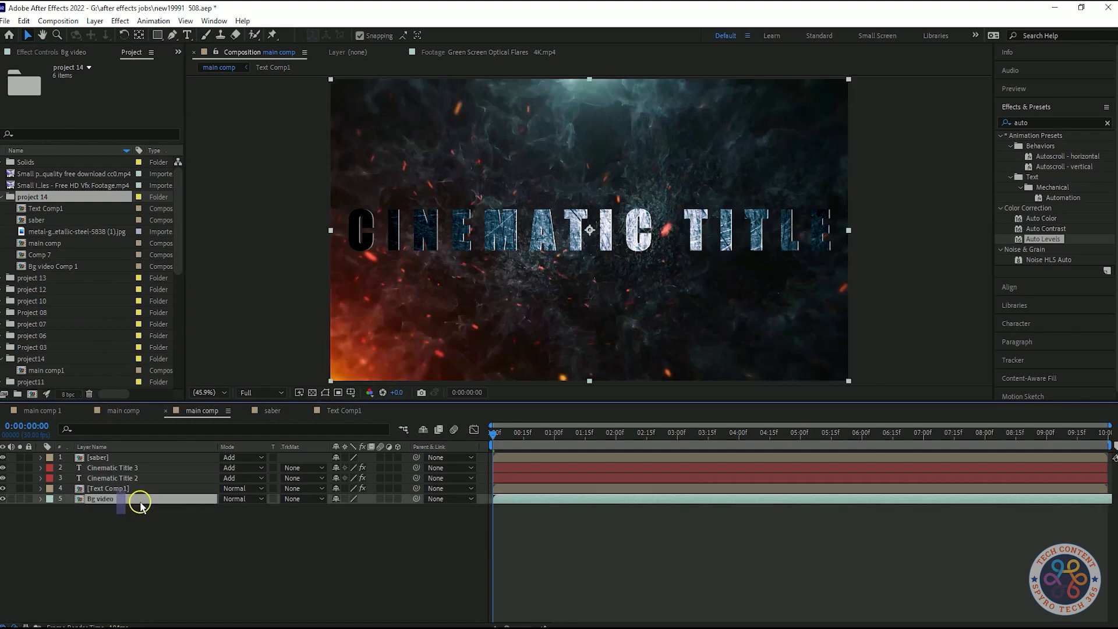
click(1057, 126)
text(curv)
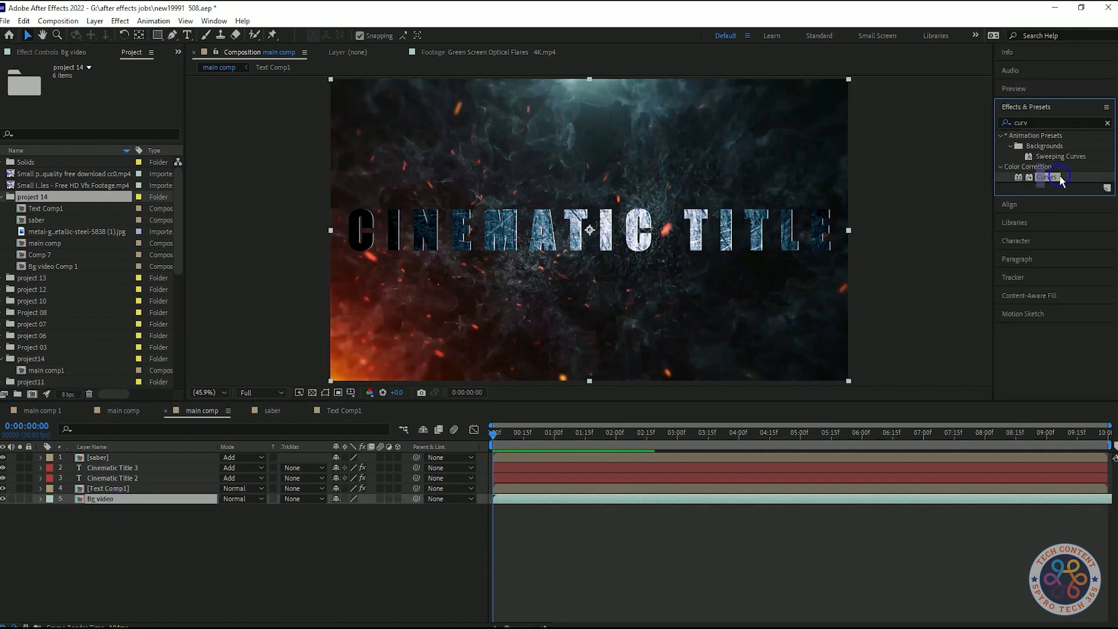
drag(1047, 177, 146, 500)
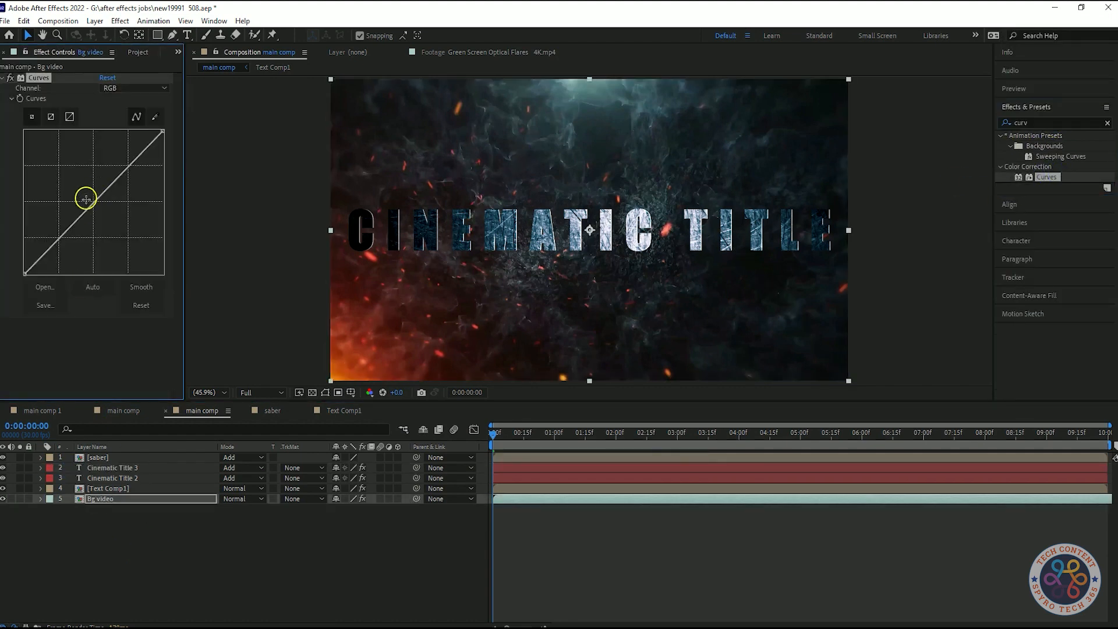
Shape the Bg video's RGB curve into a gentle S with lowered shadows and raised highlights, and preview the background to 0:00:01:15
drag(59, 255, 72, 237)
mouse_move(110, 196)
mouse_down()
mouse_move(100, 183)
mouse_move(128, 198)
mouse_move(96, 185)
mouse_move(112, 181)
mouse_up()
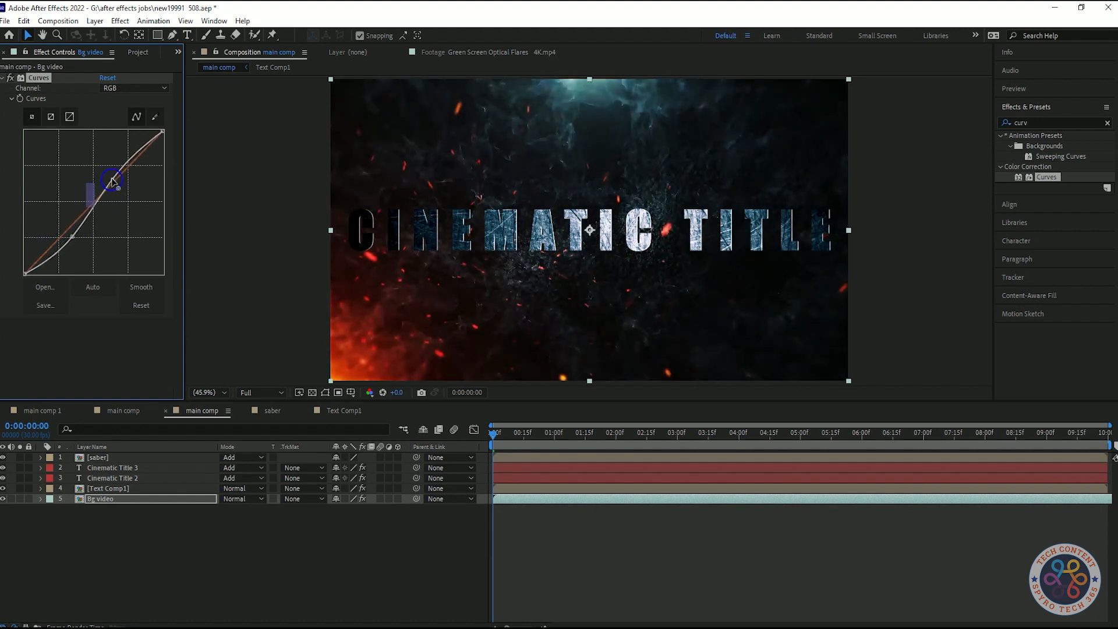
mouse_move(74, 238)
mouse_down()
mouse_move(90, 245)
mouse_move(67, 237)
mouse_up()
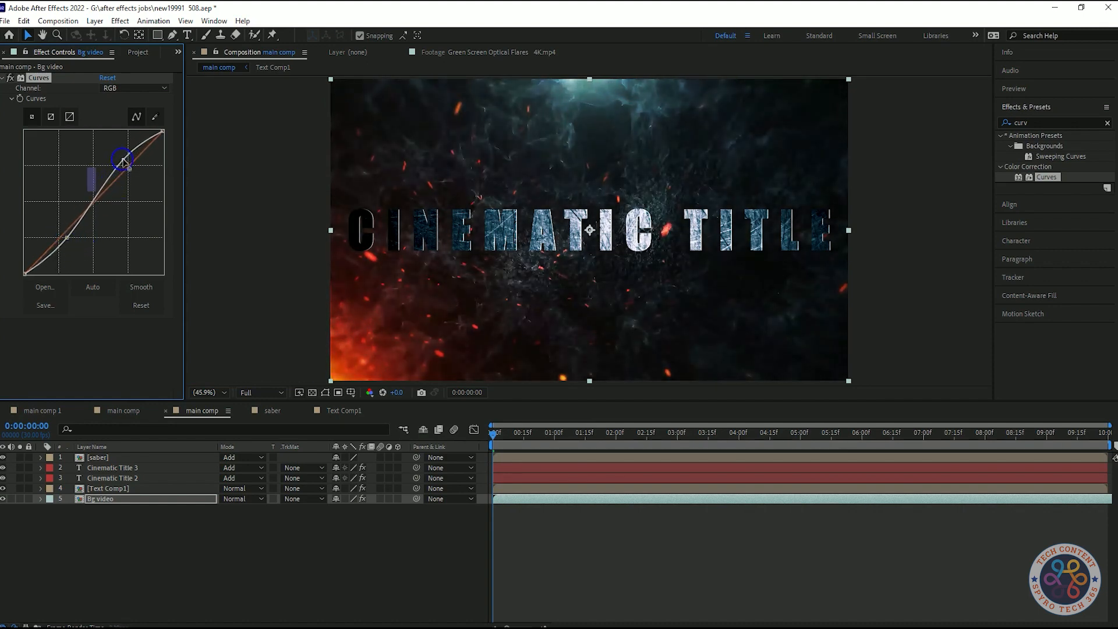
drag(136, 167, 126, 161)
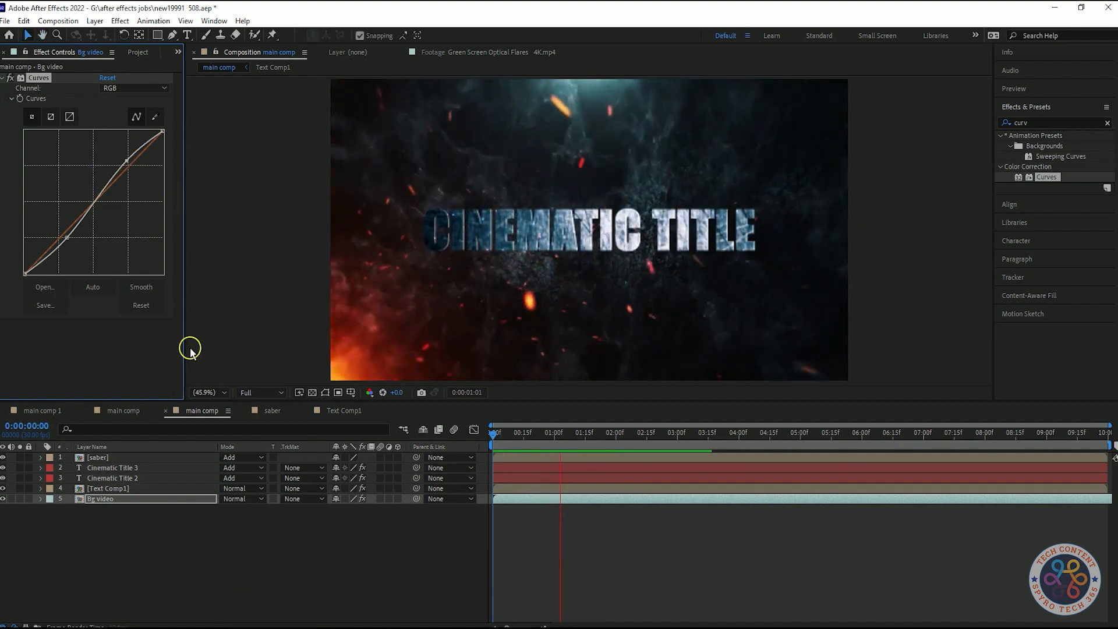
key(space)
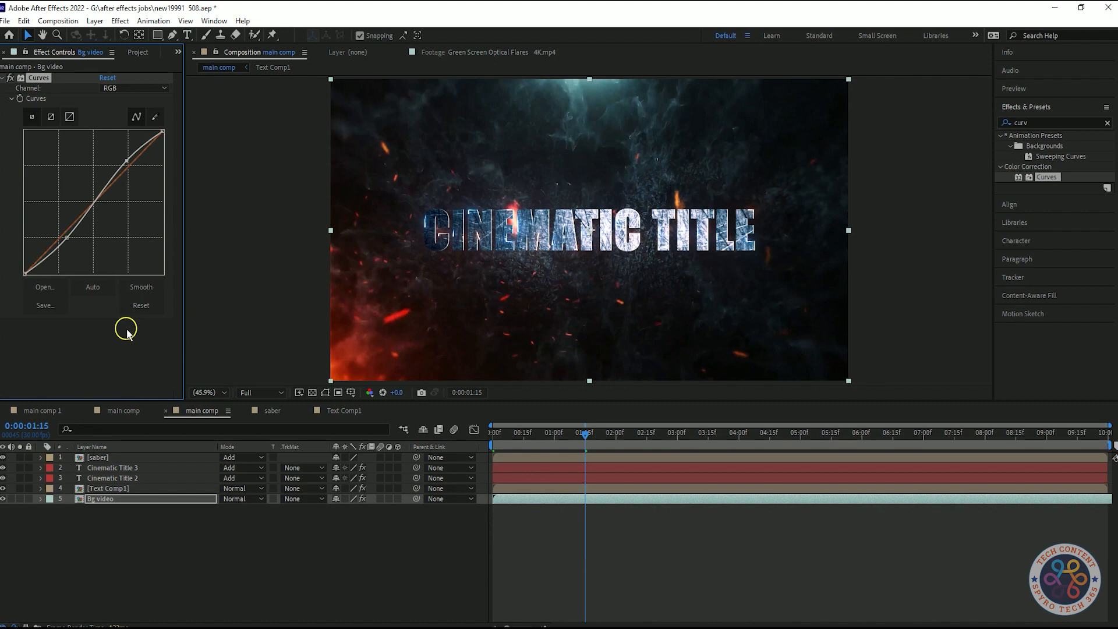
Set the Bg video layer's opacity to 50%, check it through to the last frame, and save the project from the start
drag(340, 508, 331, 514)
drag(587, 437, 1114, 473)
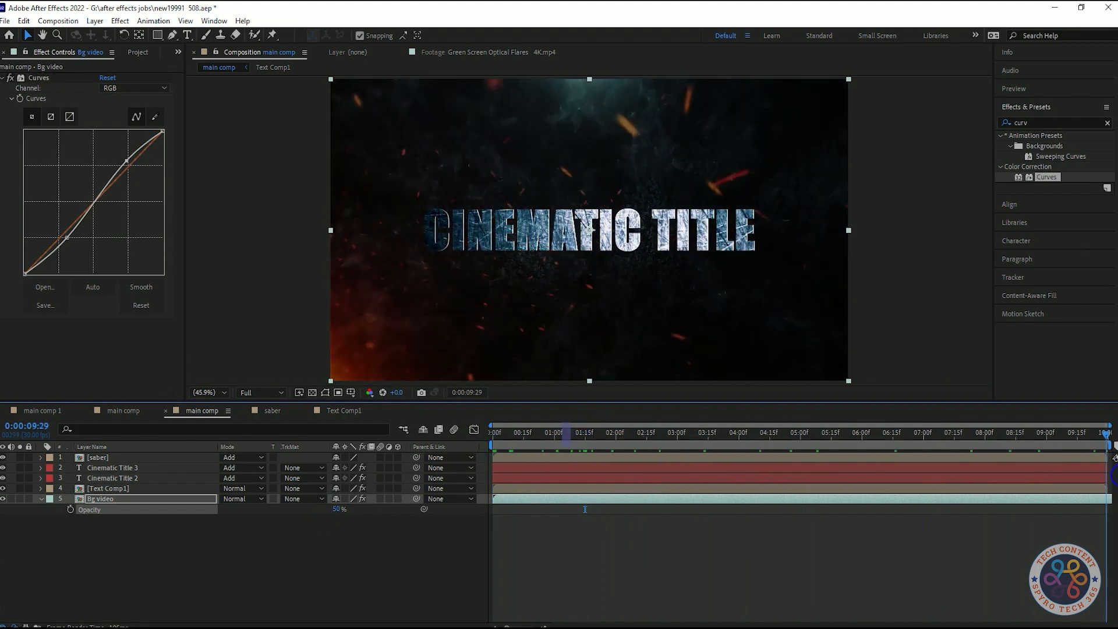
key(Home)
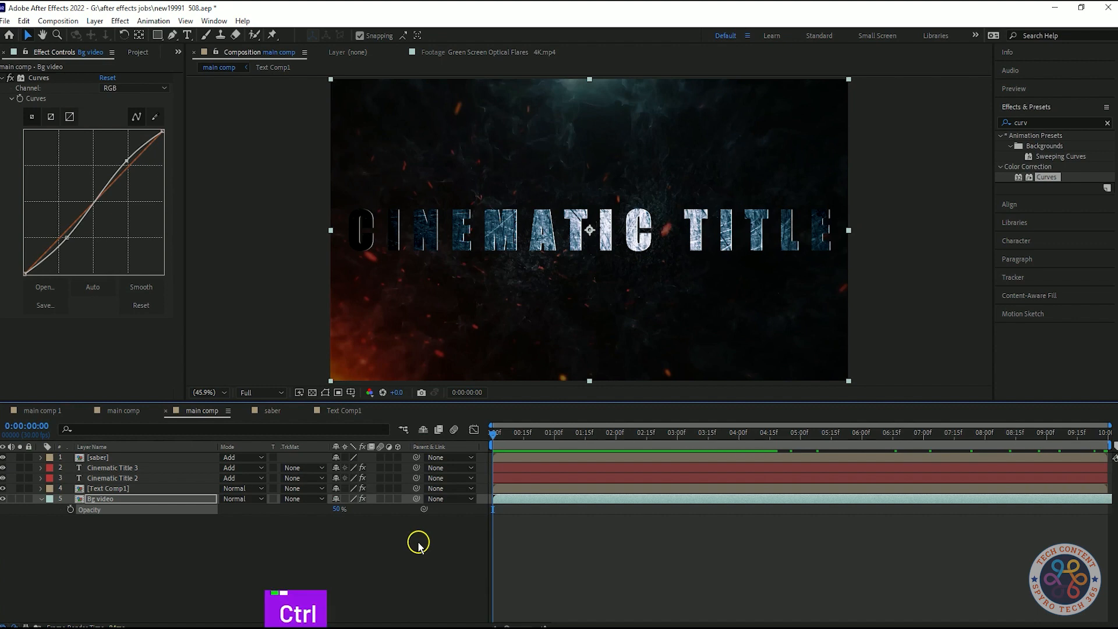
key(ctrl+s)
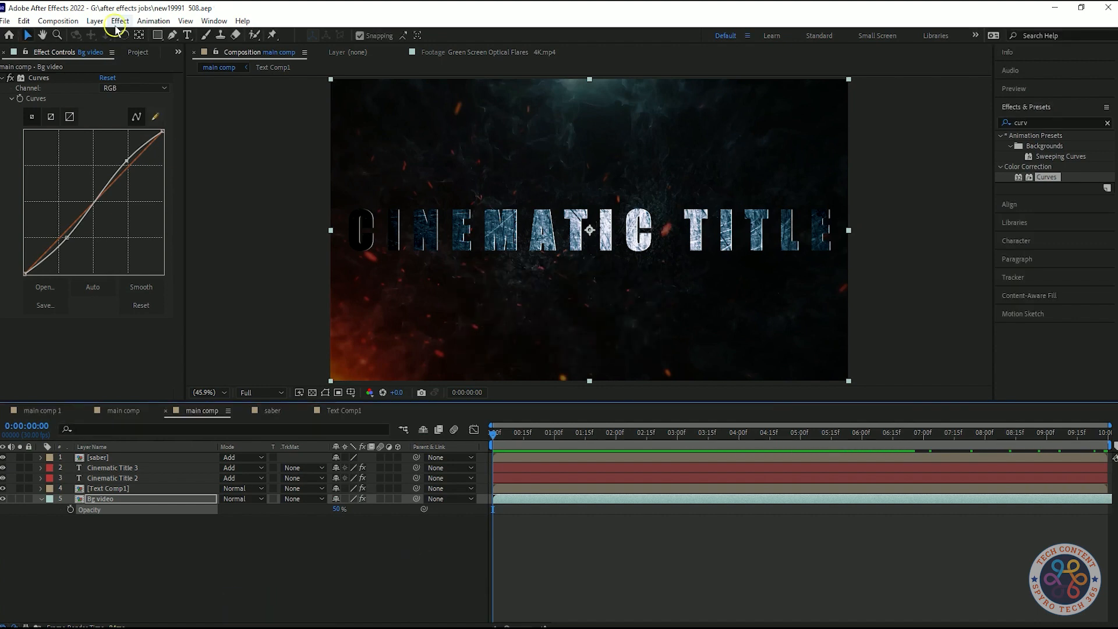
Add Optical Flare madeq.mp4 as the top layer in Add blending mode and preview it up to 0:00:02:06
click(133, 52)
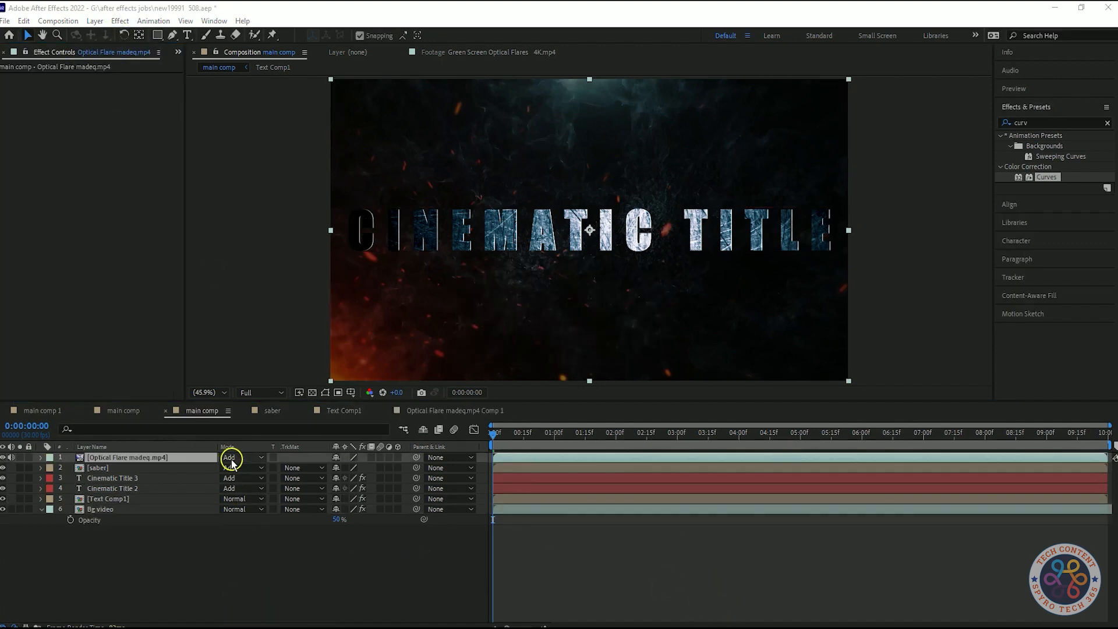
key(space)
drag(493, 432, 589, 434)
key(space)
key(space)
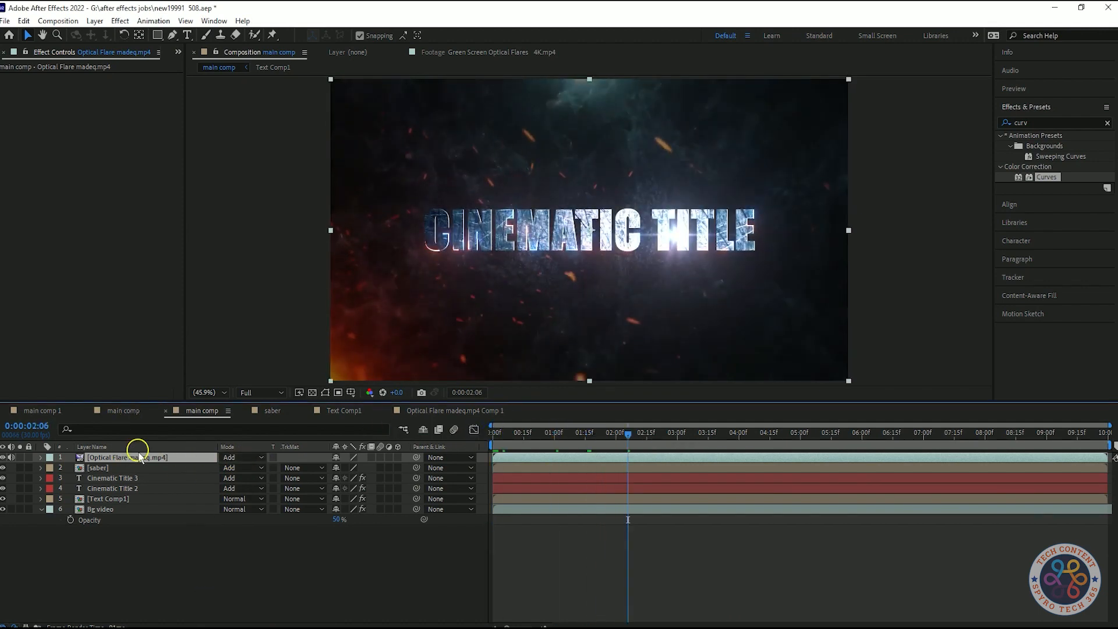
Enlarge the Optical Flare layer slightly and set its position to 960, 600 so the flare runs along the title's lower edge
key(s)
drag(350, 468, 360, 468)
click(187, 457)
key(p)
drag(358, 468, 353, 511)
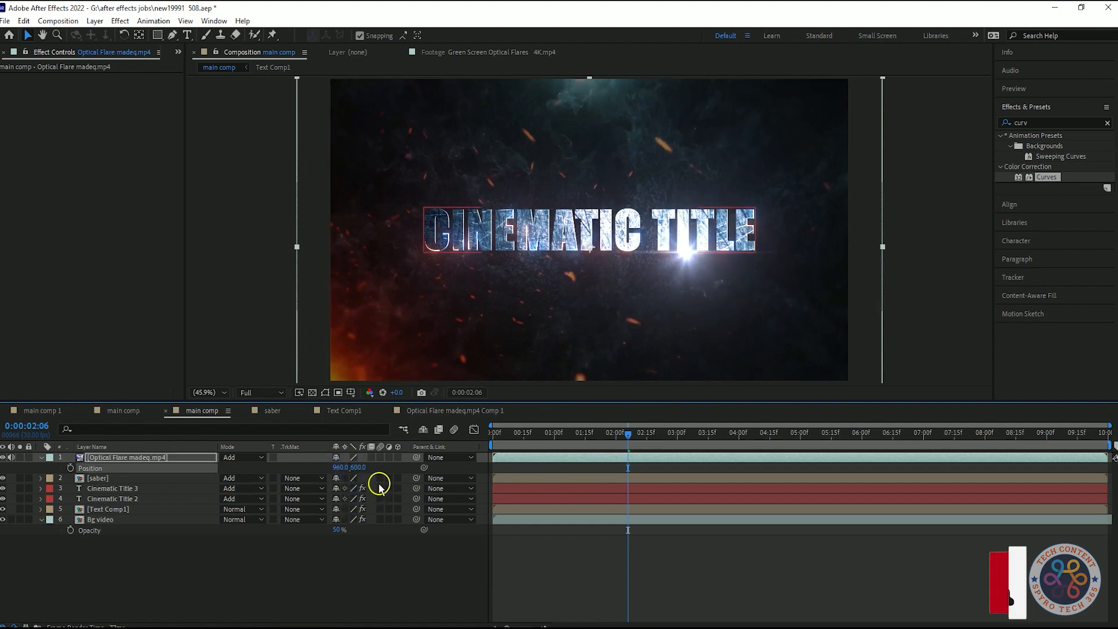
key(ctrl+z)
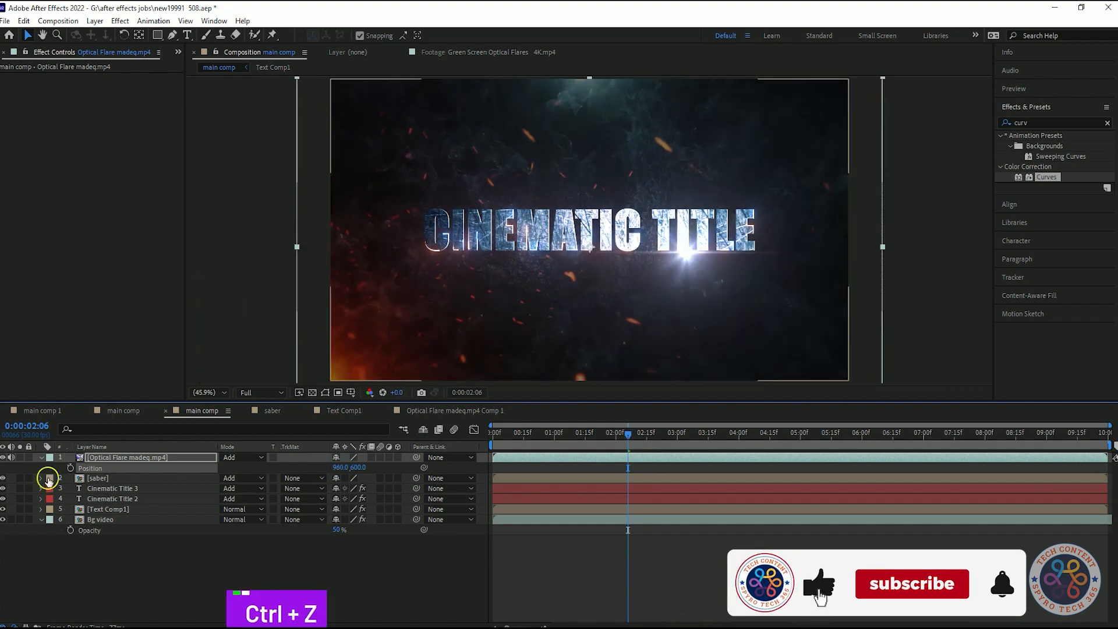
Play back the comp from the first frame to review how the flare sweeps across the title
drag(623, 434, 465, 442)
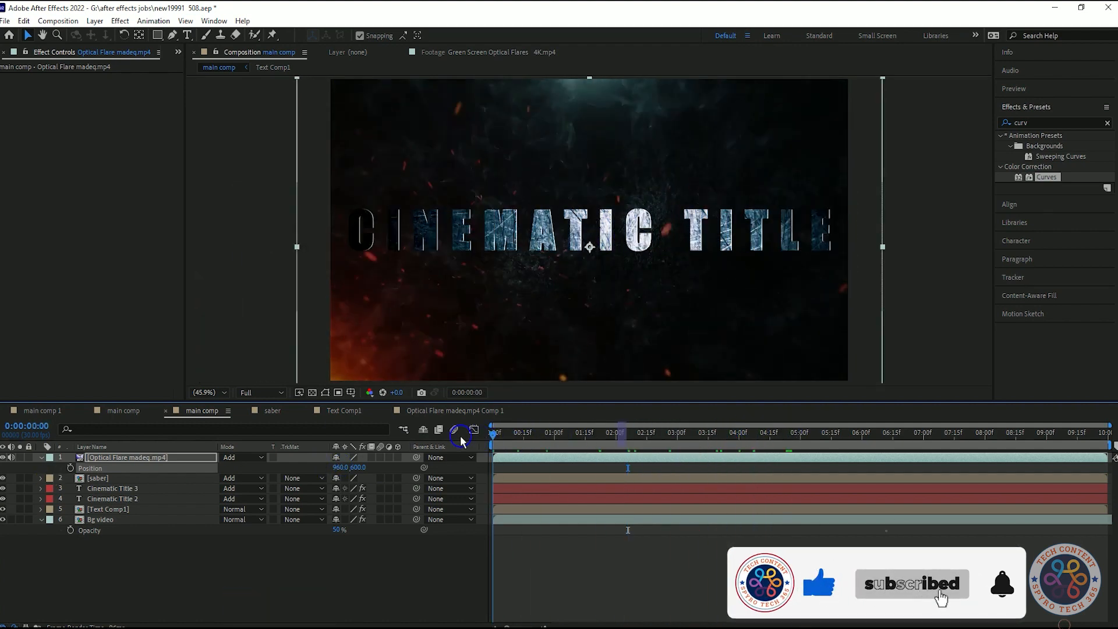
key(space)
key(space)
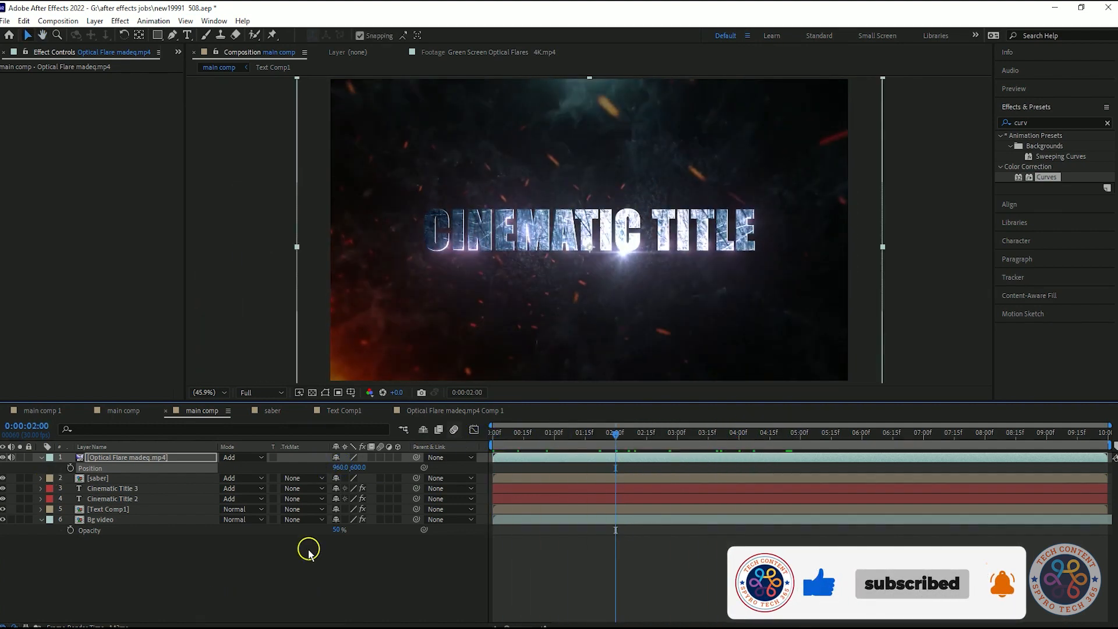
key(space)
key(space)
Trim the Optical Flare layer to start at 0:00:01:03 and end at 0:00:03:09
drag(494, 458, 569, 462)
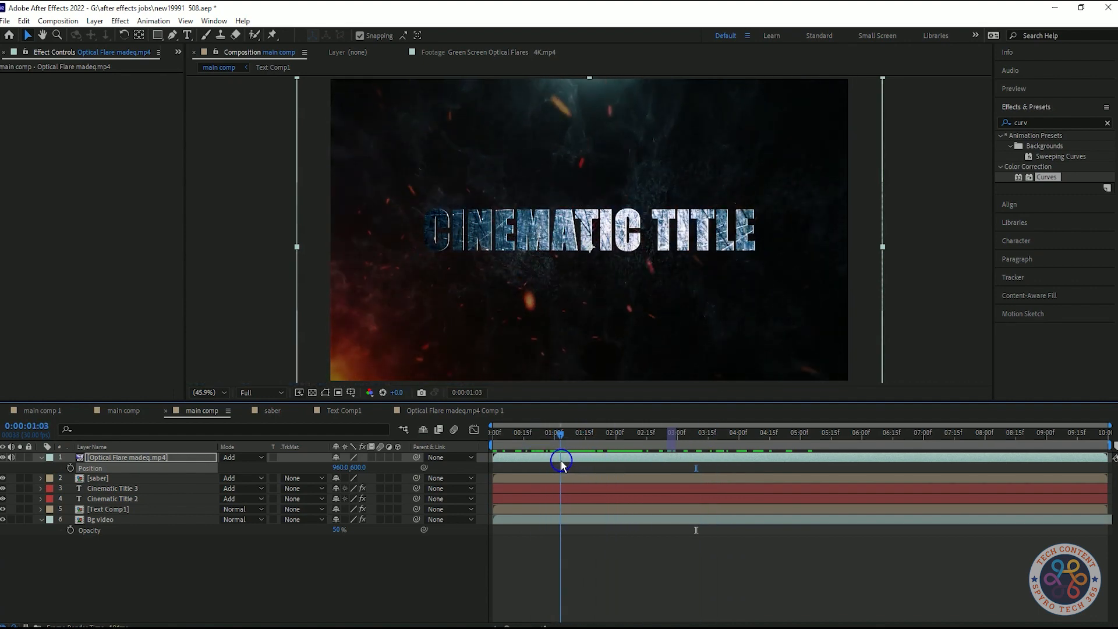
click(494, 459)
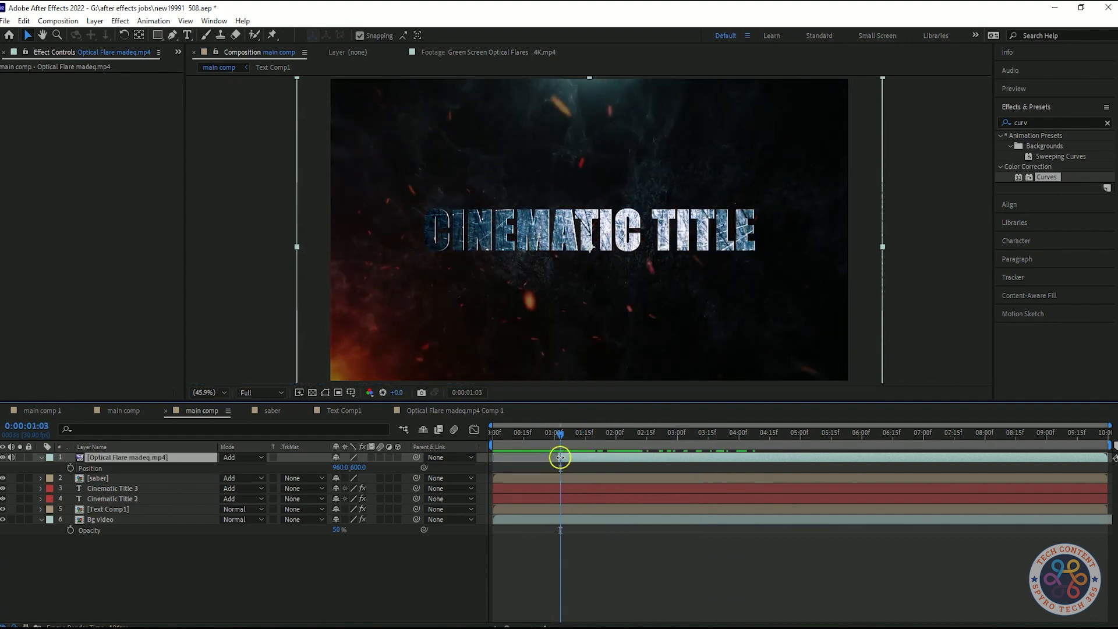
drag(558, 440, 699, 447)
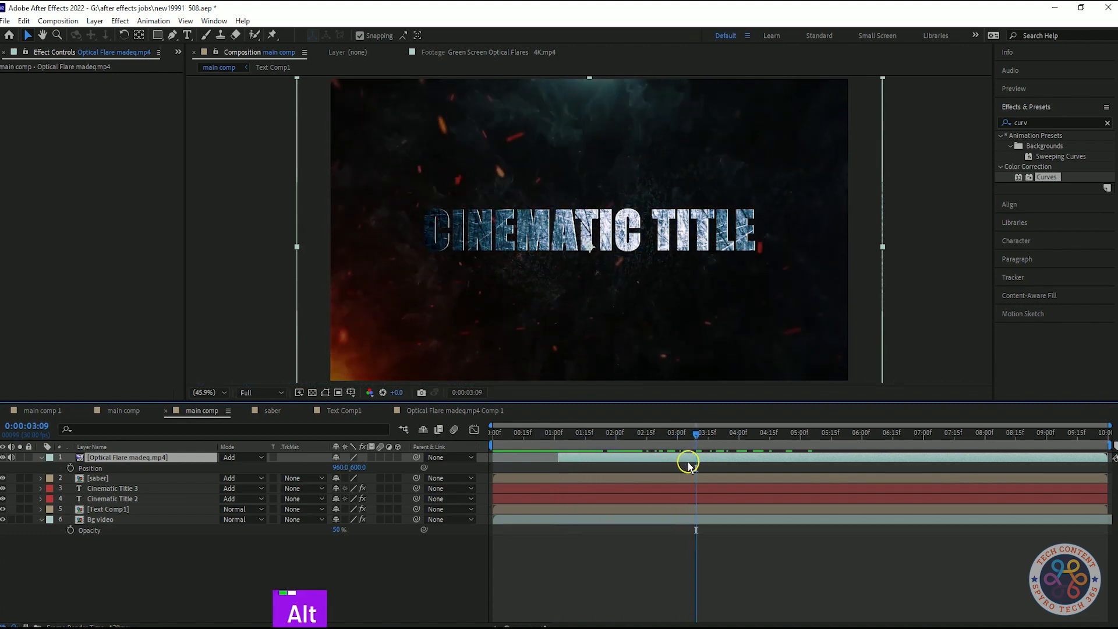
key(alt+bracketright)
Shift the trimmed Optical Flare layer to begin shortly before the 4-second mark, preview the sweep, and save the project
drag(697, 434, 787, 466)
drag(678, 437, 722, 438)
key(space)
key(space)
key(space)
key(space)
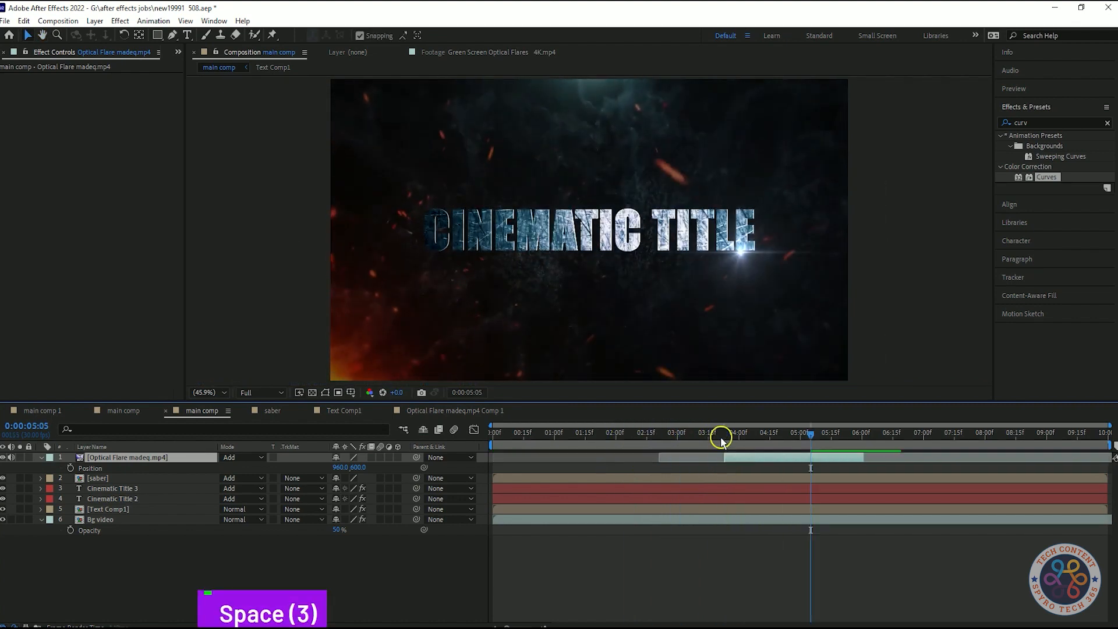
key(ctrl+s)
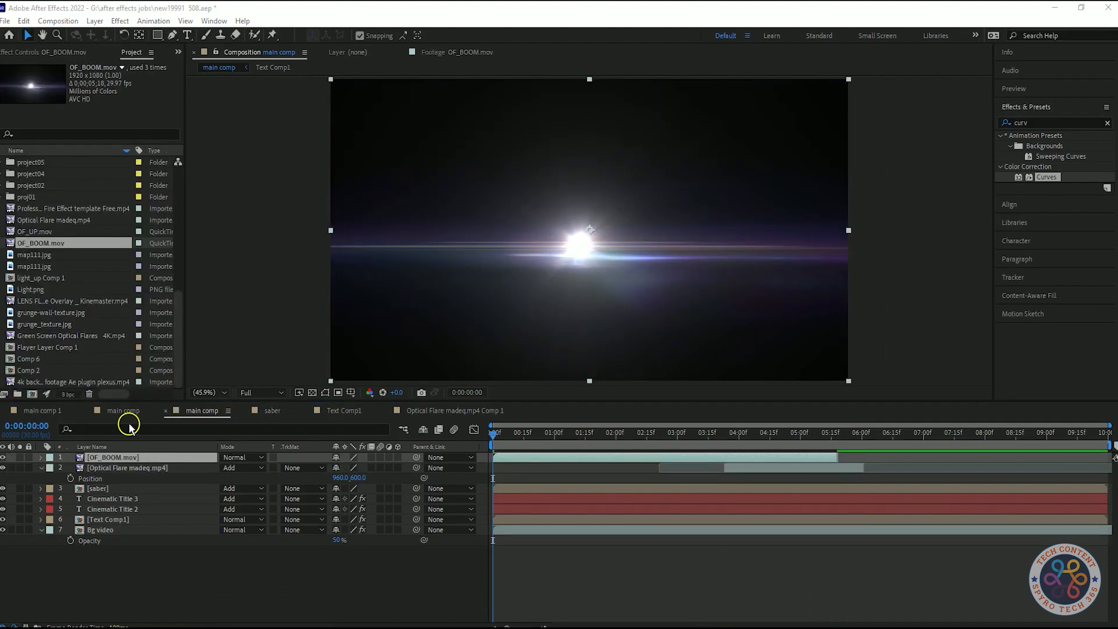
Set the OF_BOOM.mov layer's blending mode to Add and preview the burst to 0:00:01:14
click(233, 457)
click(279, 229)
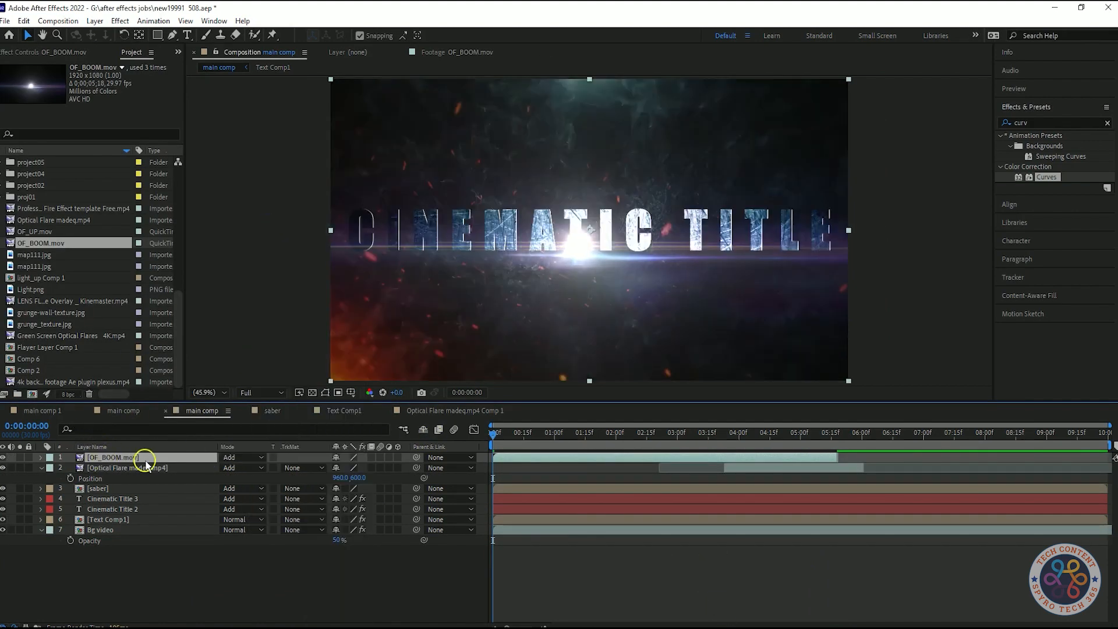
key(space)
key(space)
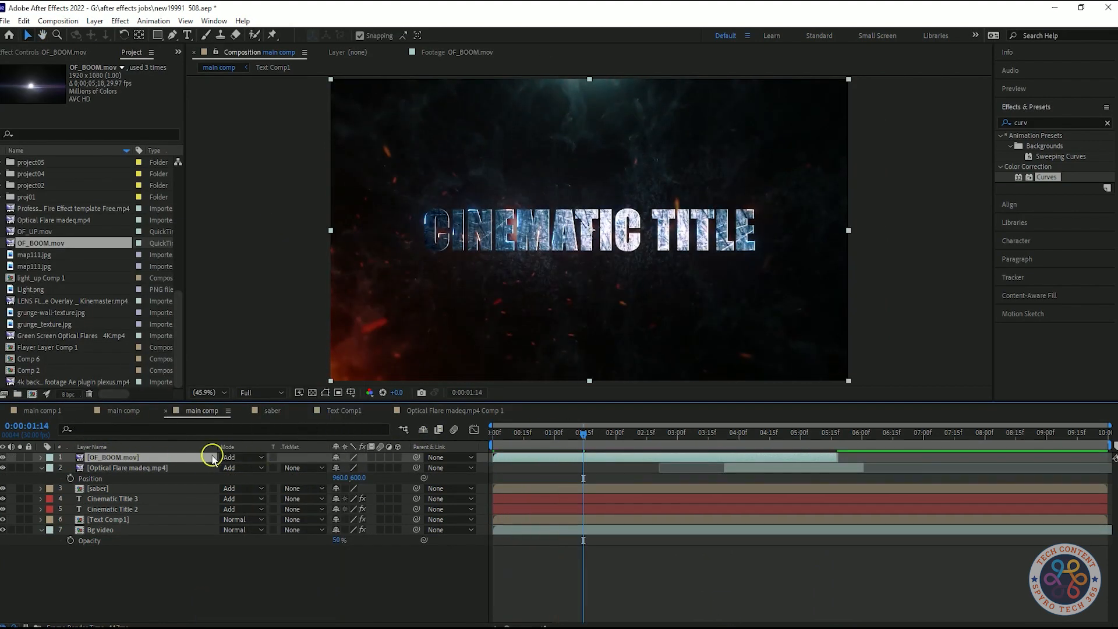
Enlarge the OF_BOOM.mov layer slightly, set its position to 960, 560, and preview the comp from the first frame
key(s)
mouse_move(583, 434)
mouse_down()
mouse_move(531, 433)
mouse_move(491, 452)
mouse_move(566, 443)
mouse_up()
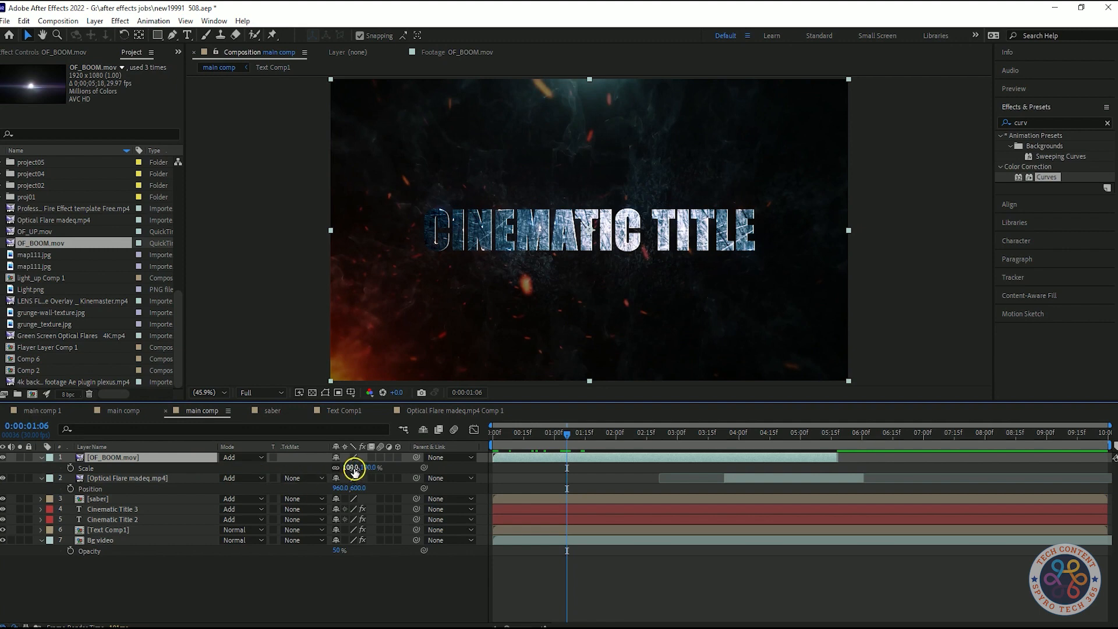
drag(354, 468, 357, 468)
click(206, 460)
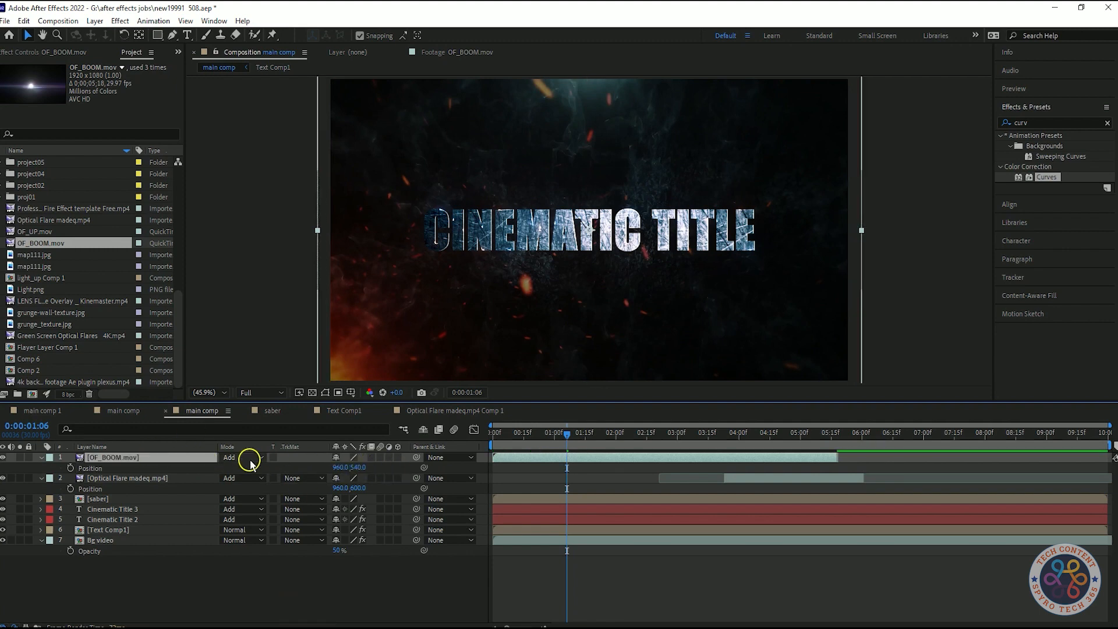
drag(360, 468, 368, 472)
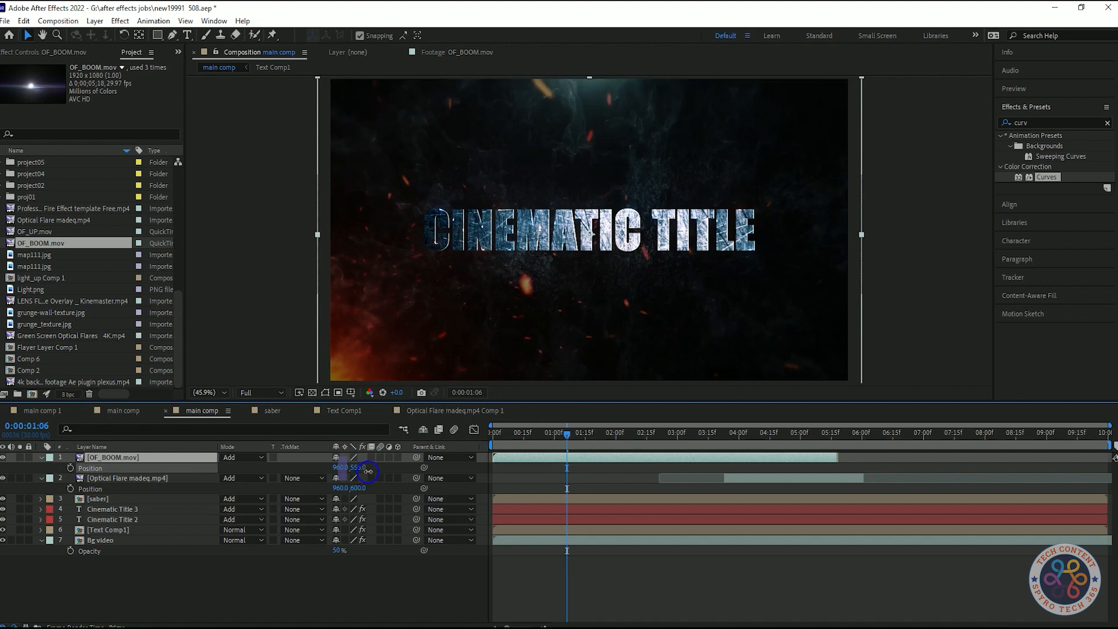
drag(523, 441, 491, 443)
key(space)
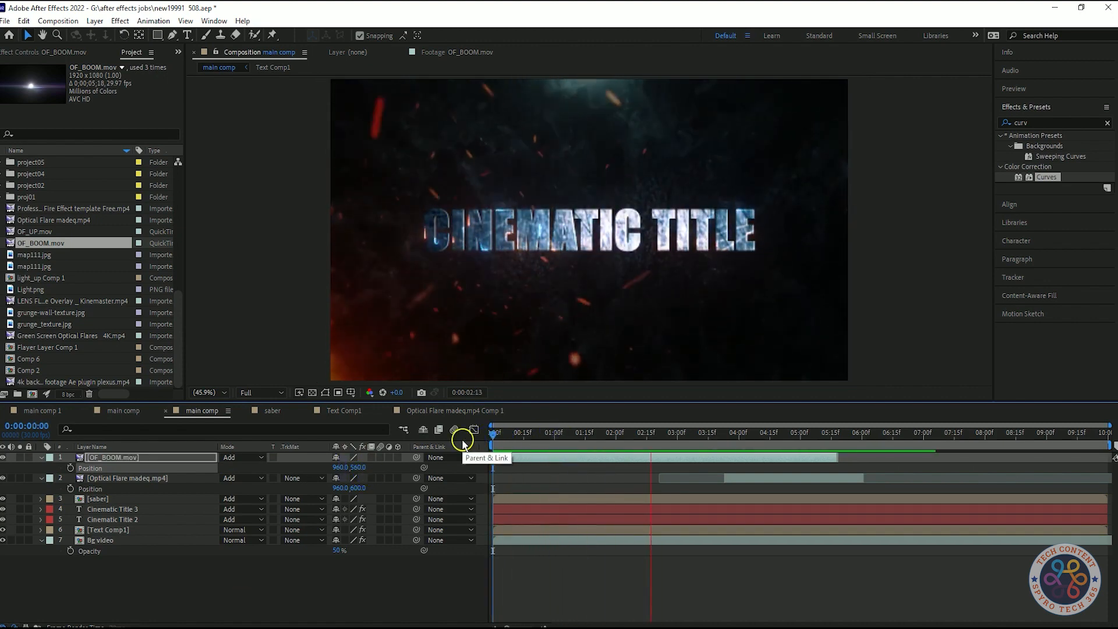
Hide the Optical Flare madeq.mp4 layer, return to the first frame, and save the project
key(space)
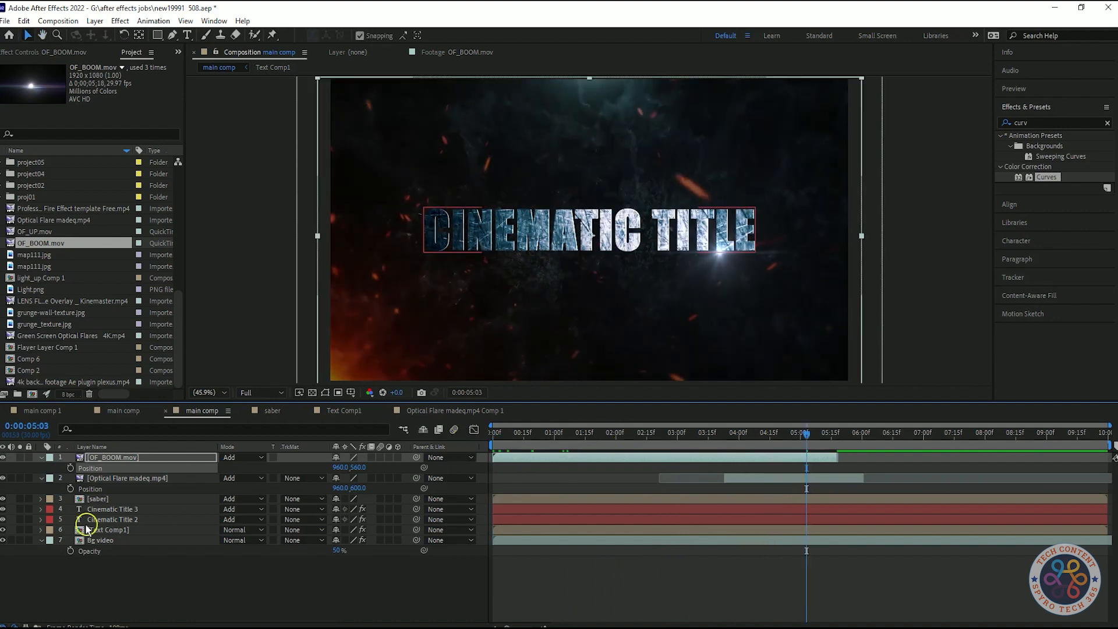
click(3, 479)
drag(807, 436, 493, 436)
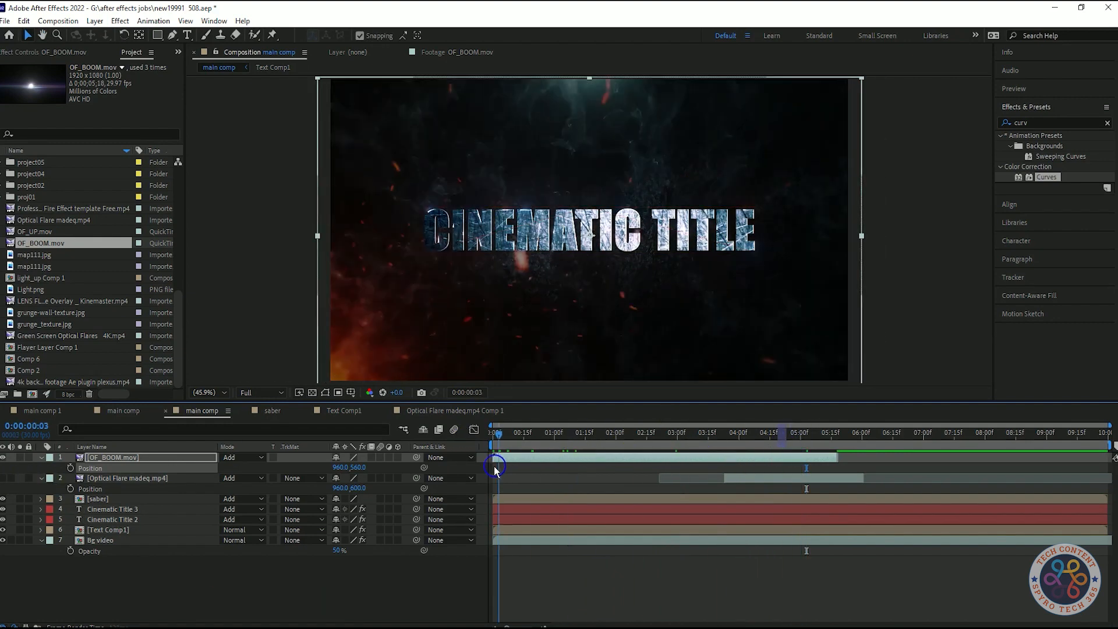
key(ctrl+s)
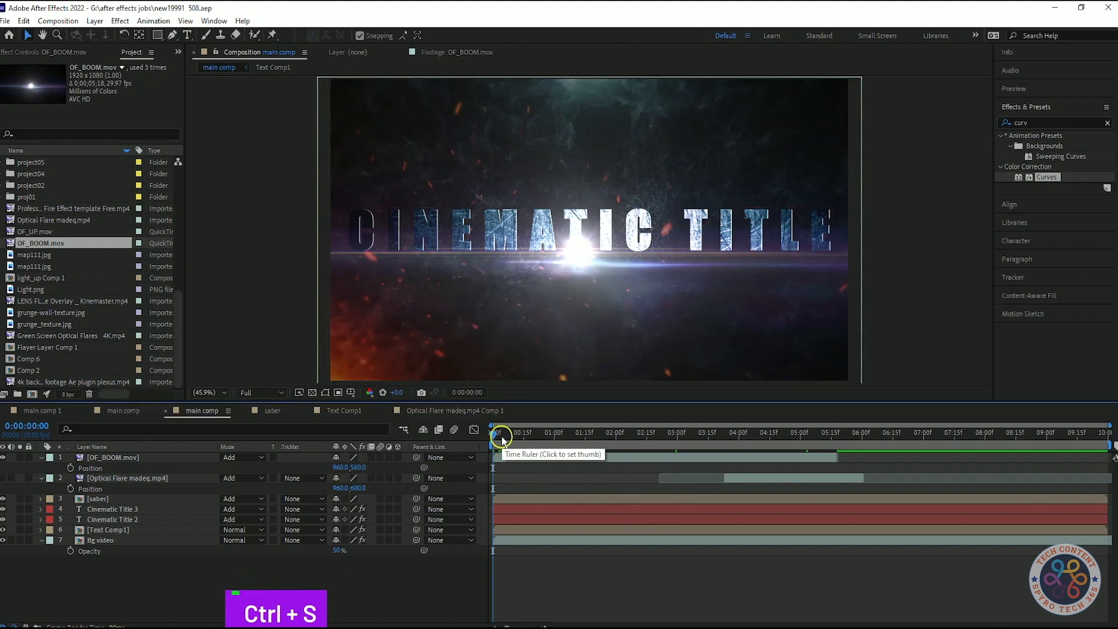
Add a two-node camera with the 50mm preset to the main comp
right_click(376, 592)
mouse_move(492, 444)
click(595, 503)
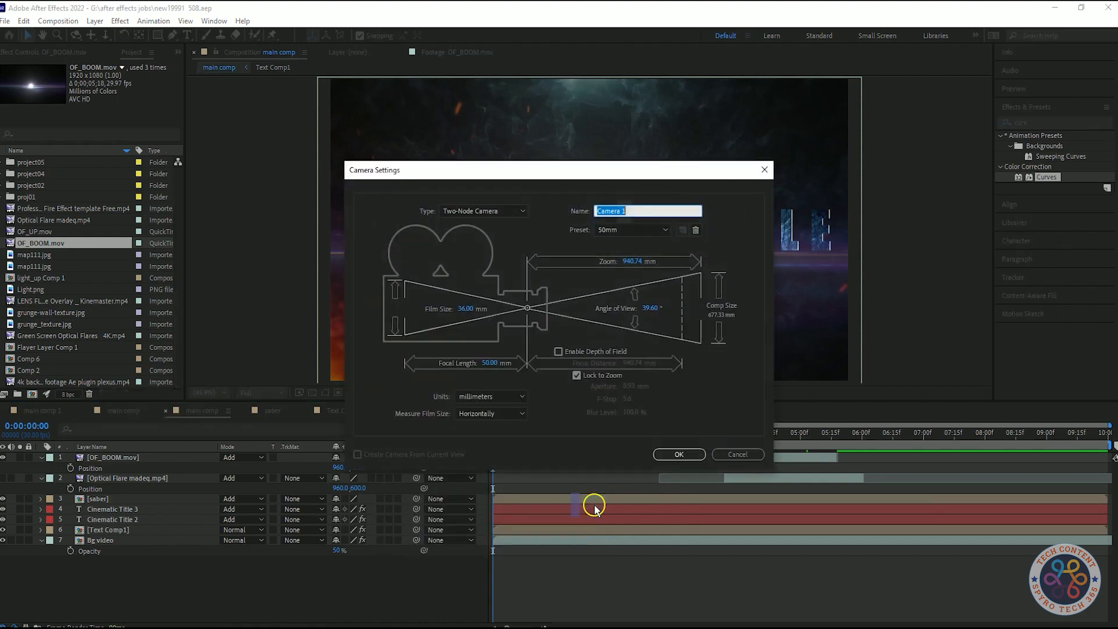
click(678, 452)
click(290, 612)
click(183, 459)
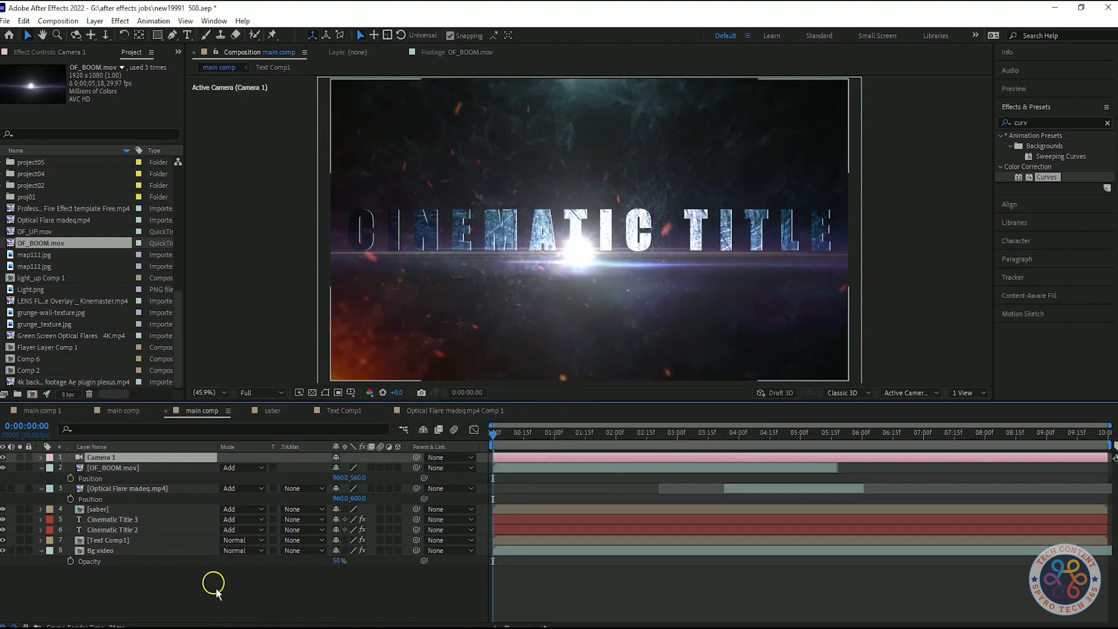
Create a null object, parent Camera 1 to it, and reveal the null's position
right_click(226, 447)
mouse_move(349, 455)
click(466, 526)
click(443, 468)
click(476, 483)
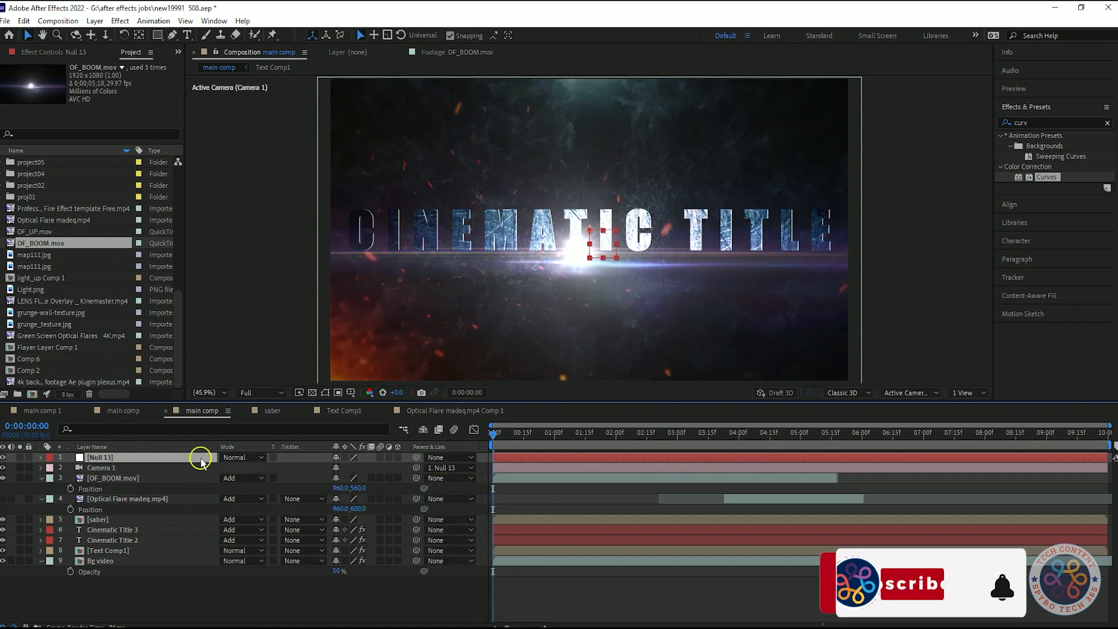
key(p)
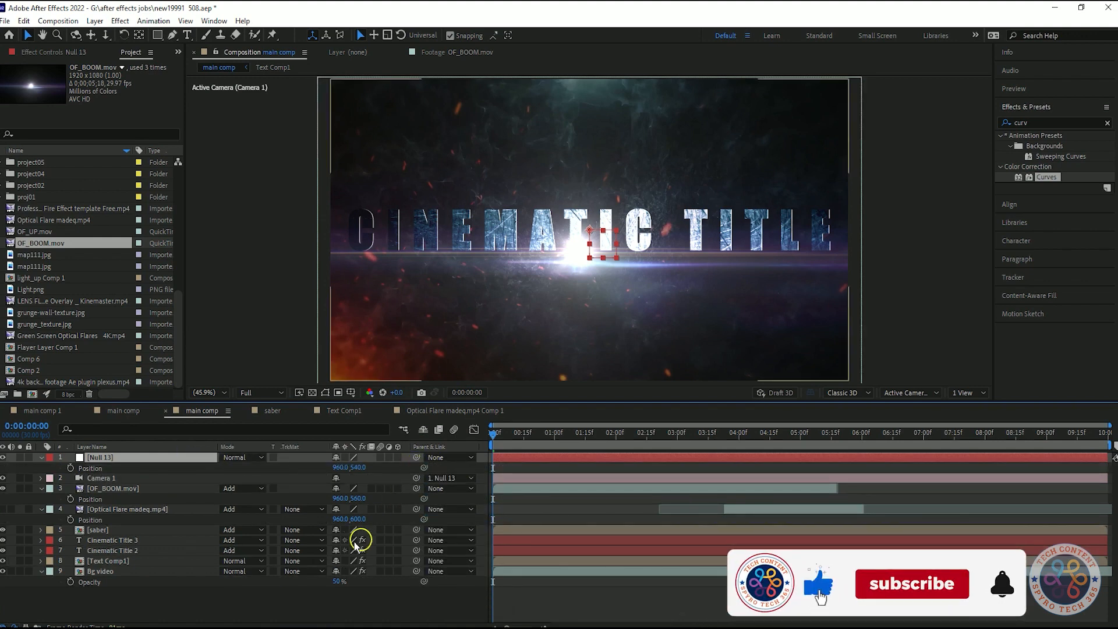
Turn on 3D for all layers from OF_BOOM.mov down to Bg video and for the null
click(117, 488)
shift+click(105, 571)
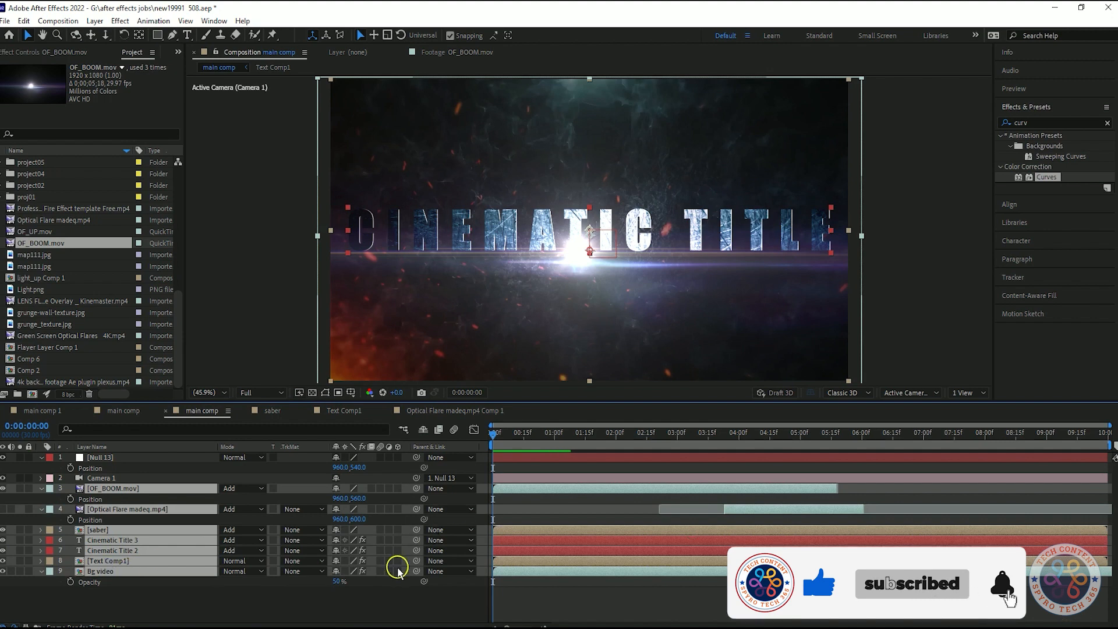
click(398, 568)
click(41, 490)
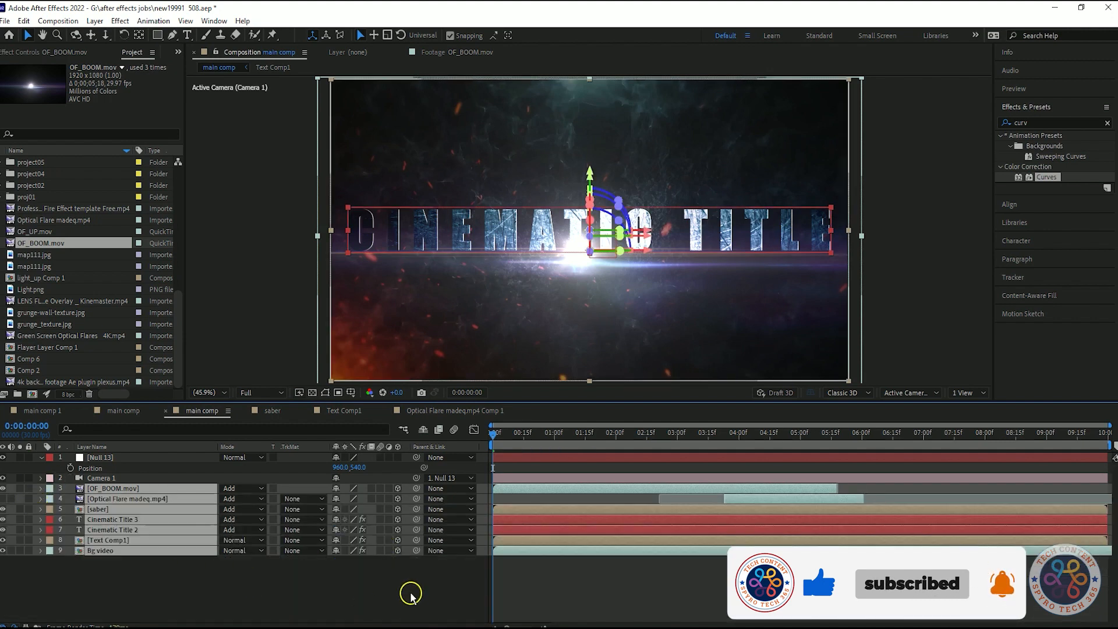
click(390, 584)
click(397, 457)
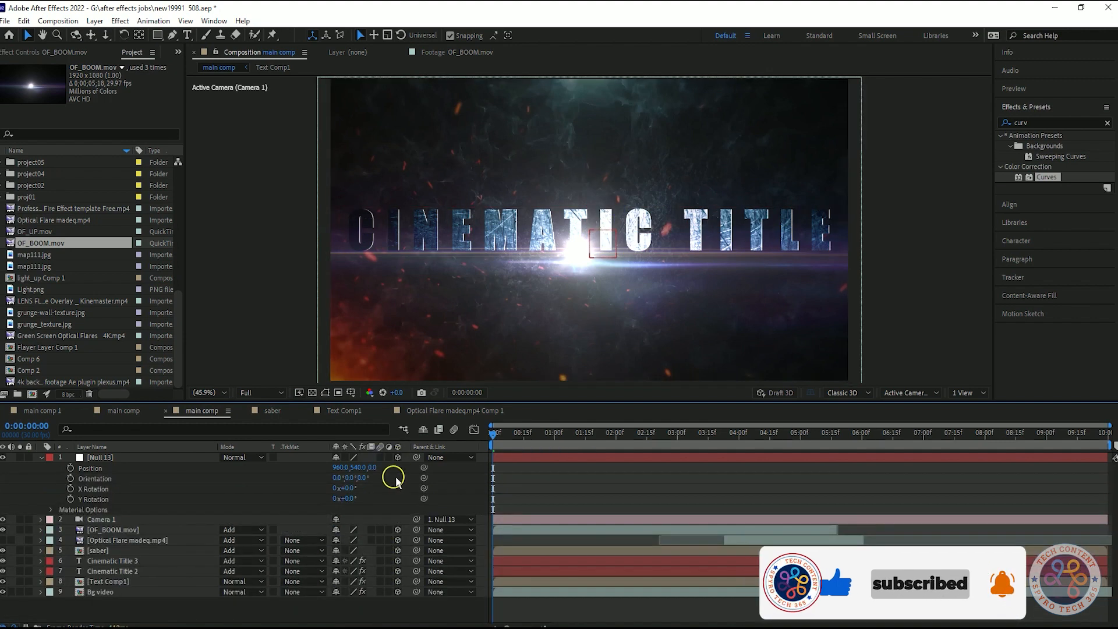
Hide the OF_BOOM.mov layer and set a position keyframe on the null at 0:00:01:00
drag(495, 435, 563, 434)
click(10, 522)
click(554, 434)
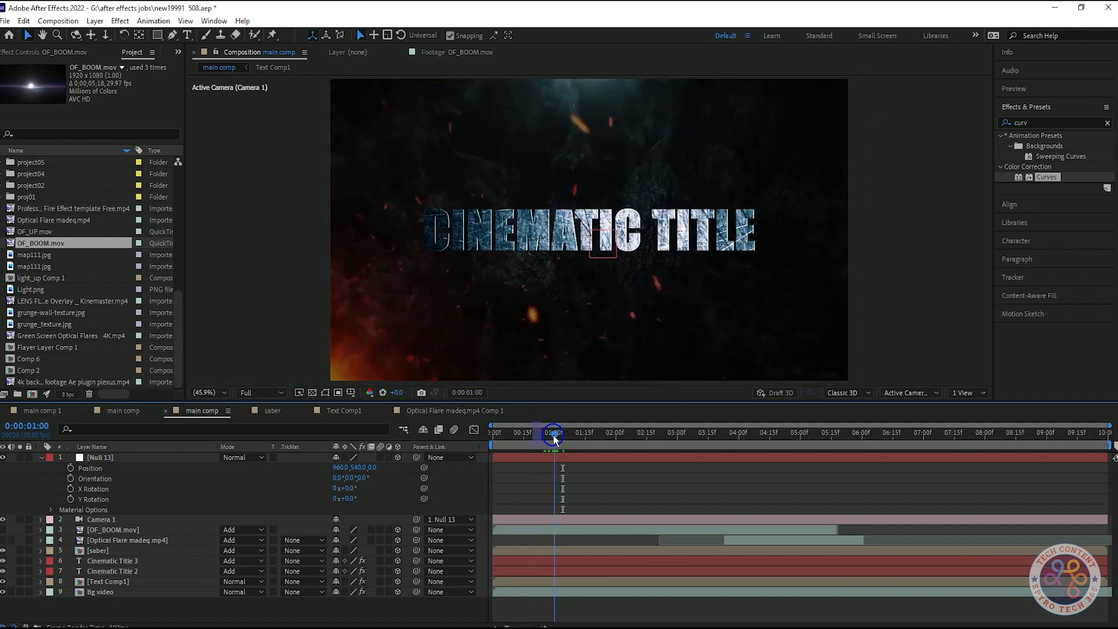
drag(554, 436, 493, 436)
click(70, 468)
Switch off 3D for the Bg video layer and lower the null's Z position at the first frame to about -7723
drag(374, 468, 195, 499)
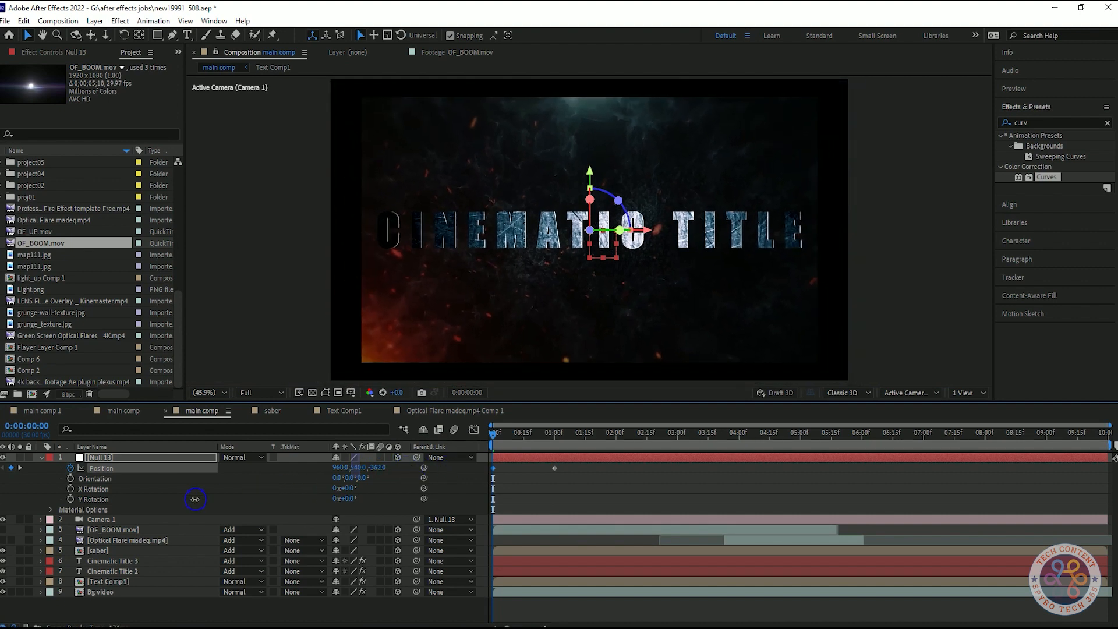
key(ctrl)
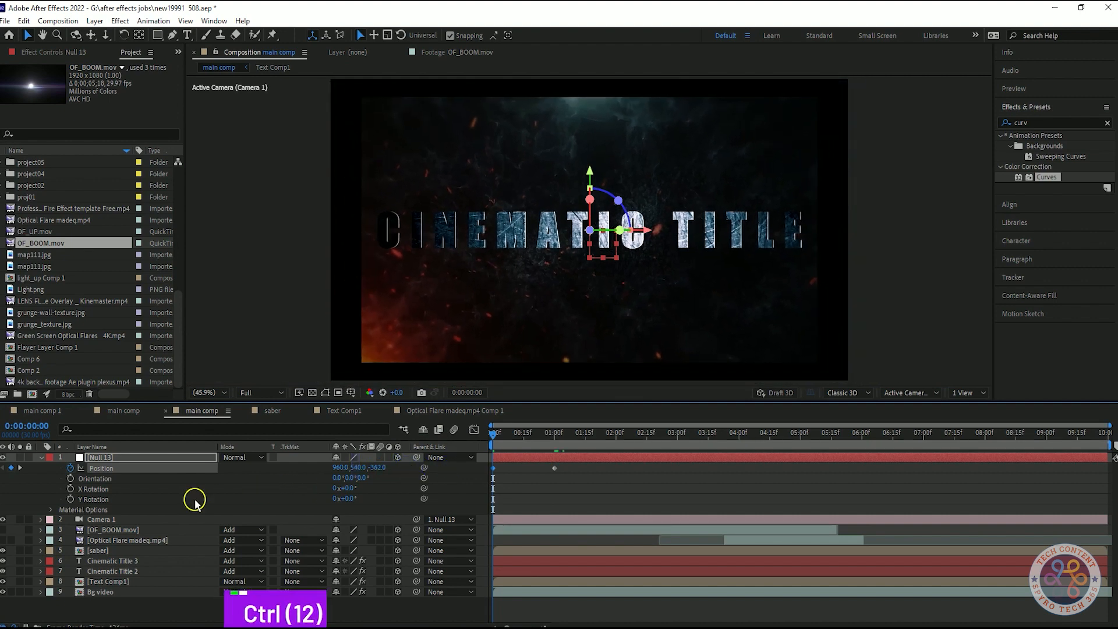
key(ctrl+z)
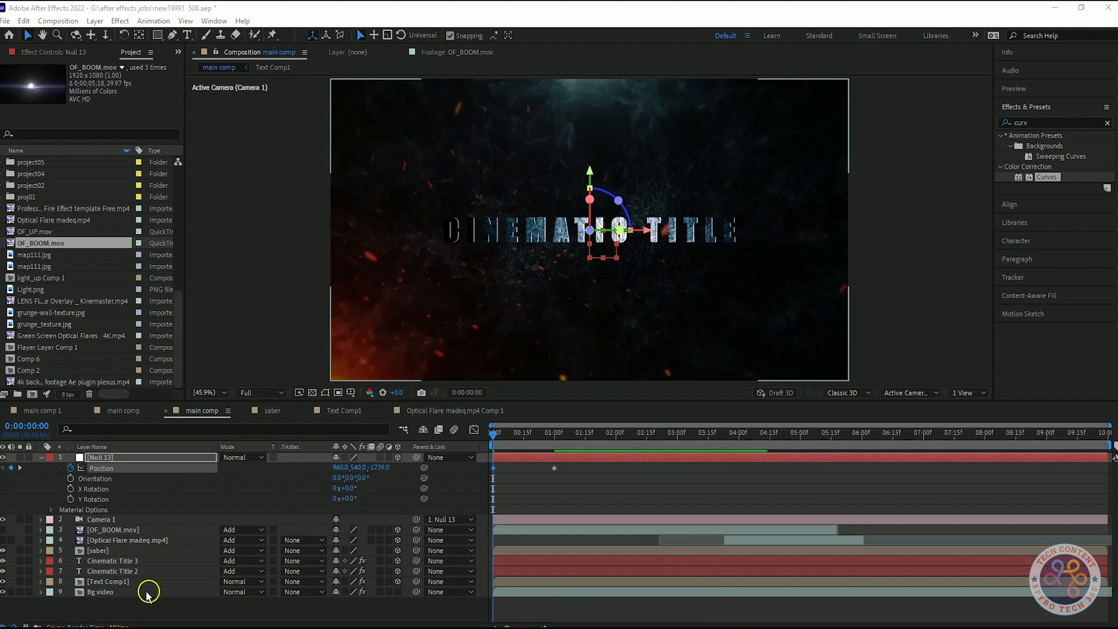
drag(381, 467, 209, 528)
drag(379, 468, 359, 460)
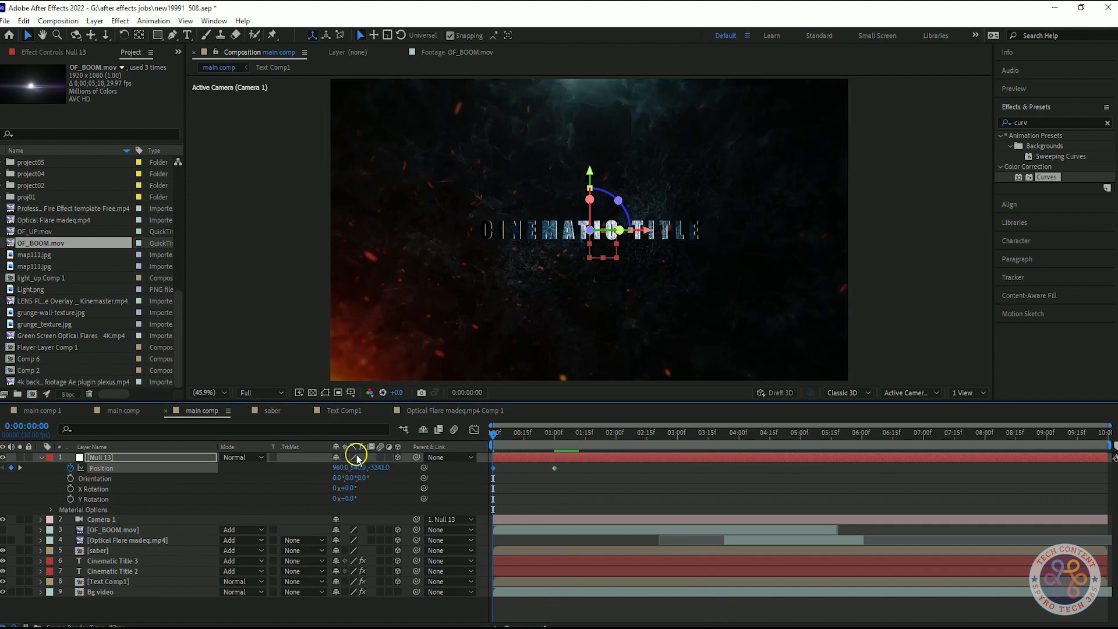
drag(227, 478, 2, 609)
mouse_move(389, 471)
mouse_down()
mouse_move(361, 469)
mouse_move(268, 525)
mouse_move(378, 471)
mouse_up()
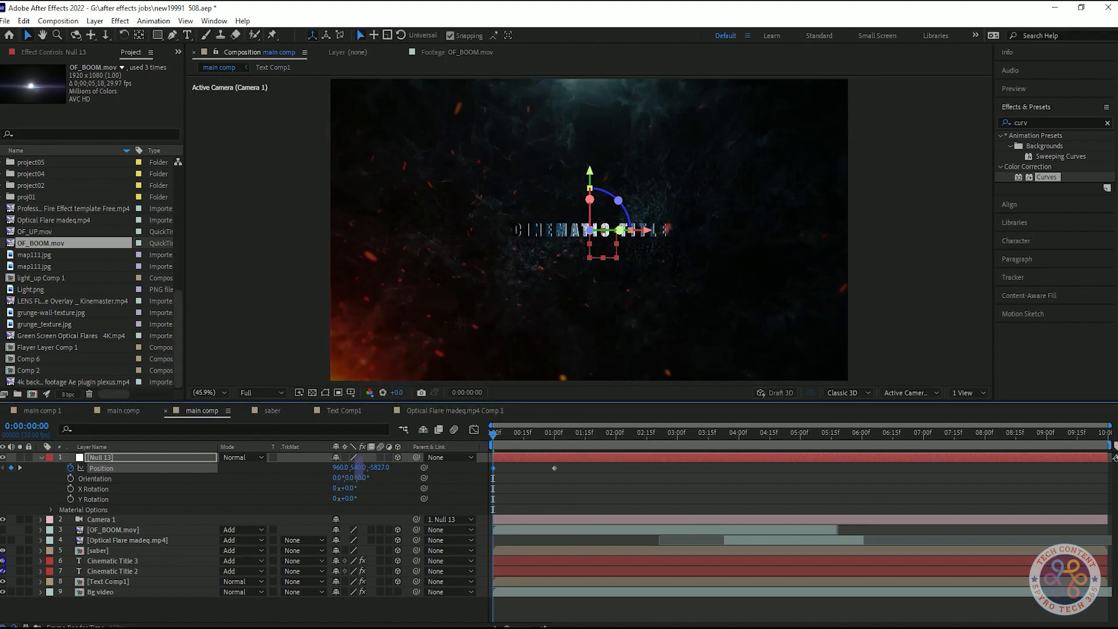
key(ctrl+s)
drag(361, 470, 354, 469)
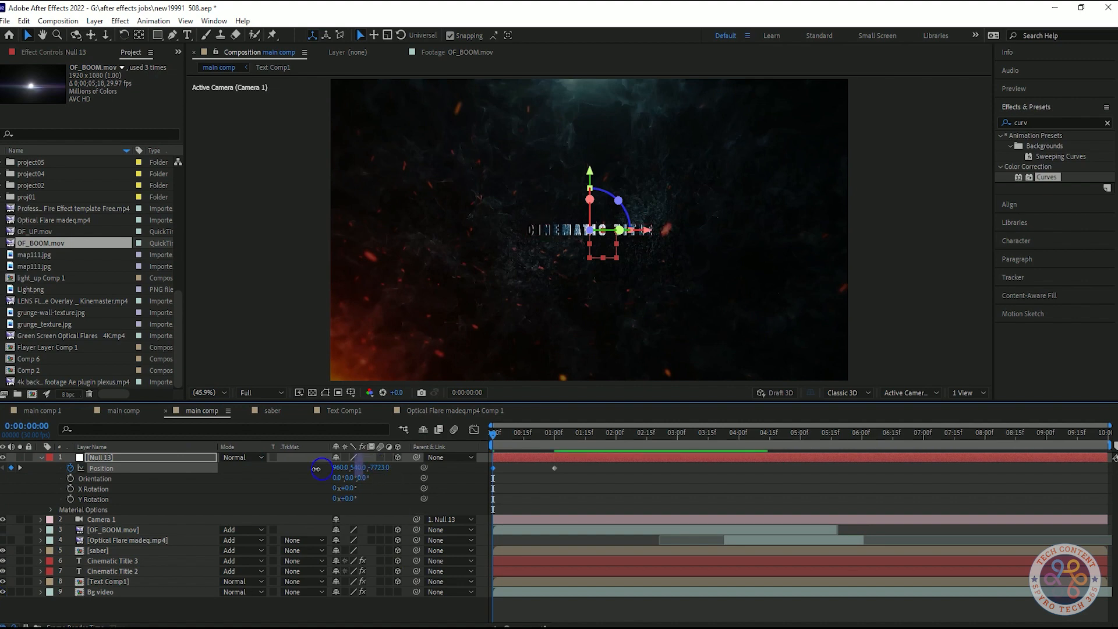
Set the null's Z position at the first frame to -20000
text(-12000)
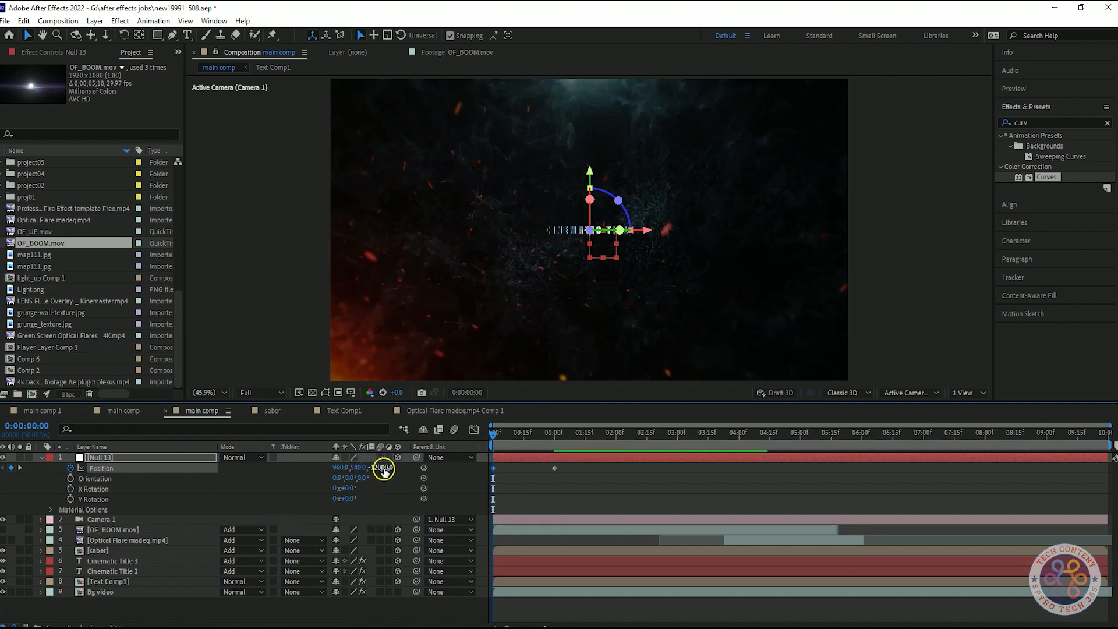
click(387, 466)
text(-15)
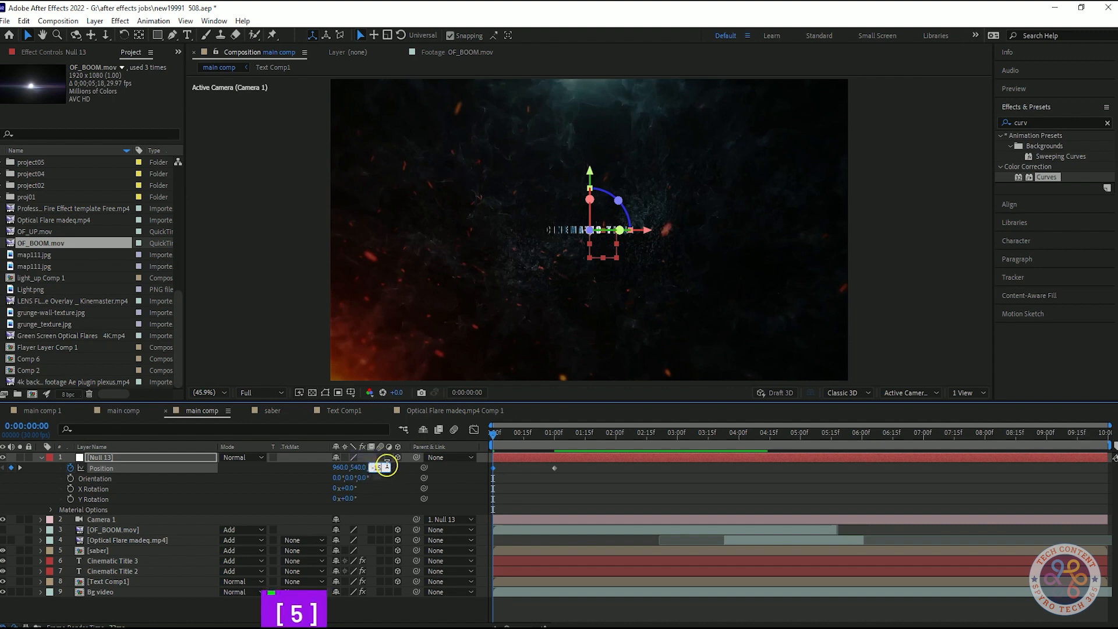
text(000)
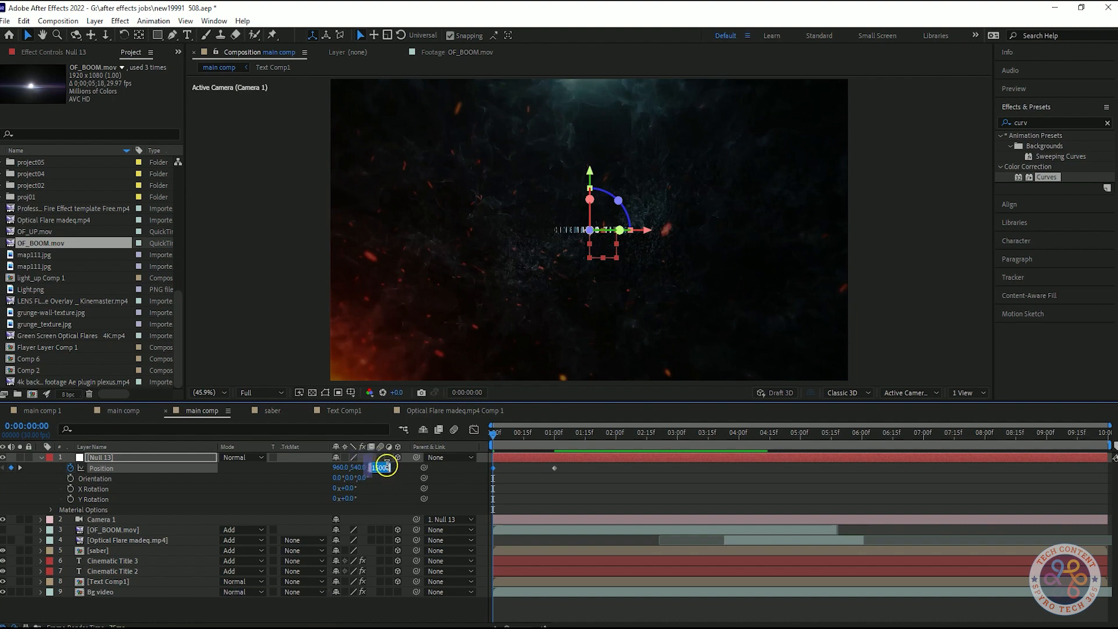
text(-20000)
key(Return)
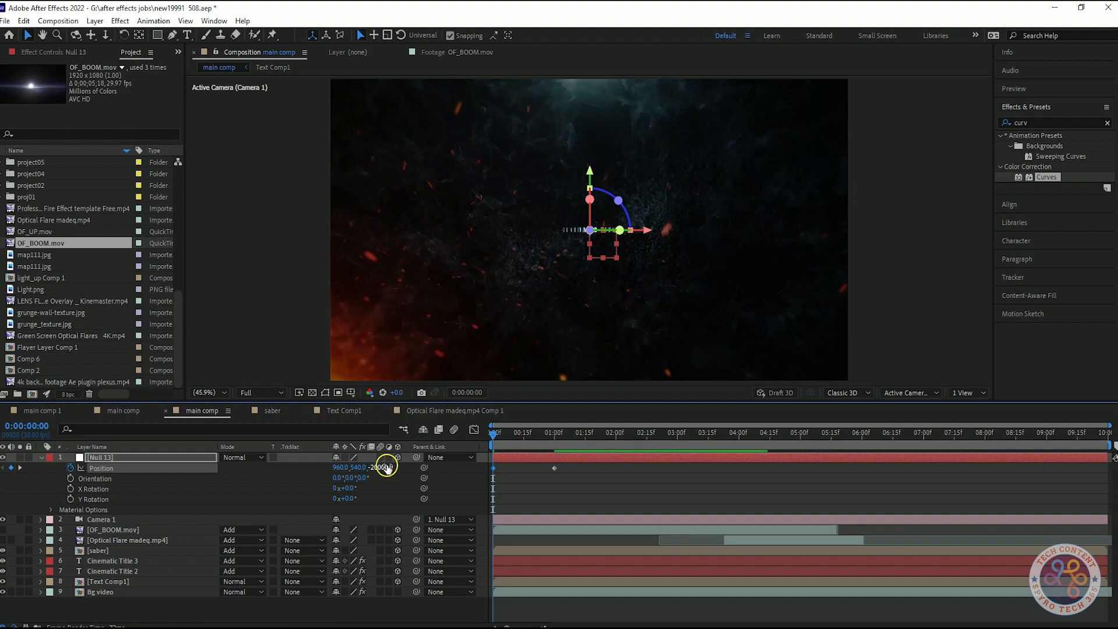
Preview the camera zoom and apply Easy Ease to the null's position keyframes
key(space)
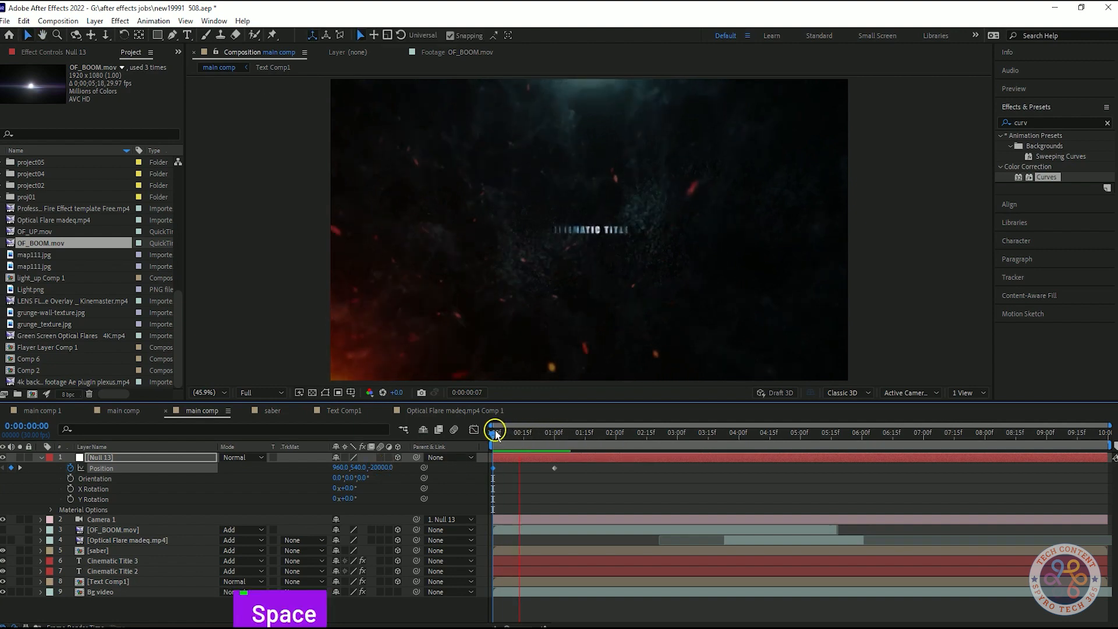
key(space)
key(space)
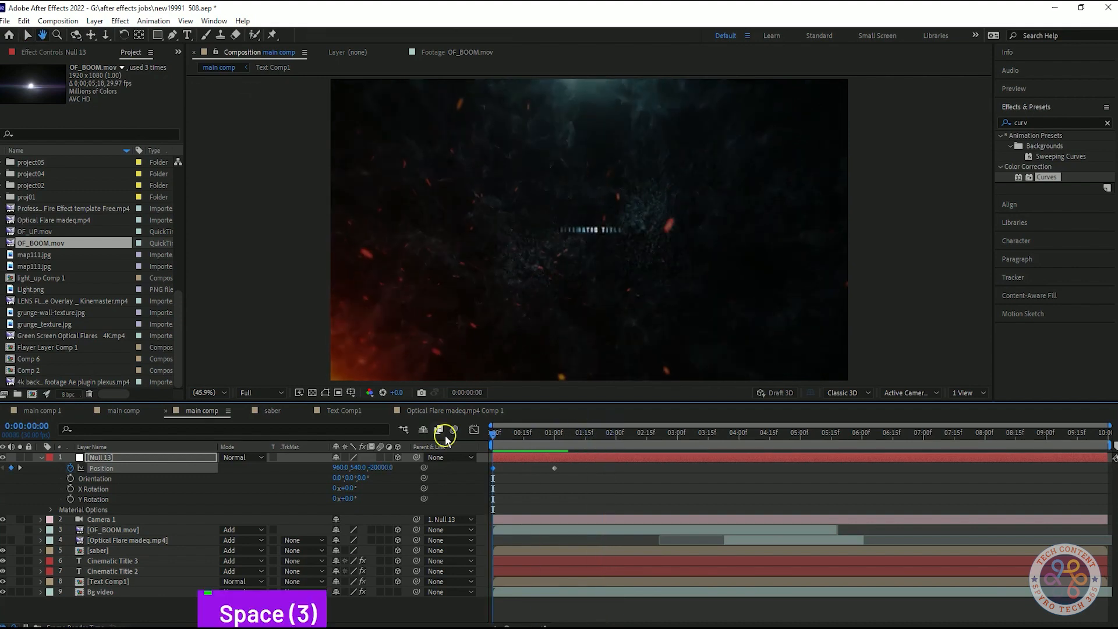
key(space)
drag(582, 434, 425, 441)
drag(565, 476, 456, 461)
key(F9)
Reshape the null's speed graph to peak at the first frame and ease out slowly into 0:00:01:00, and preview it
click(474, 429)
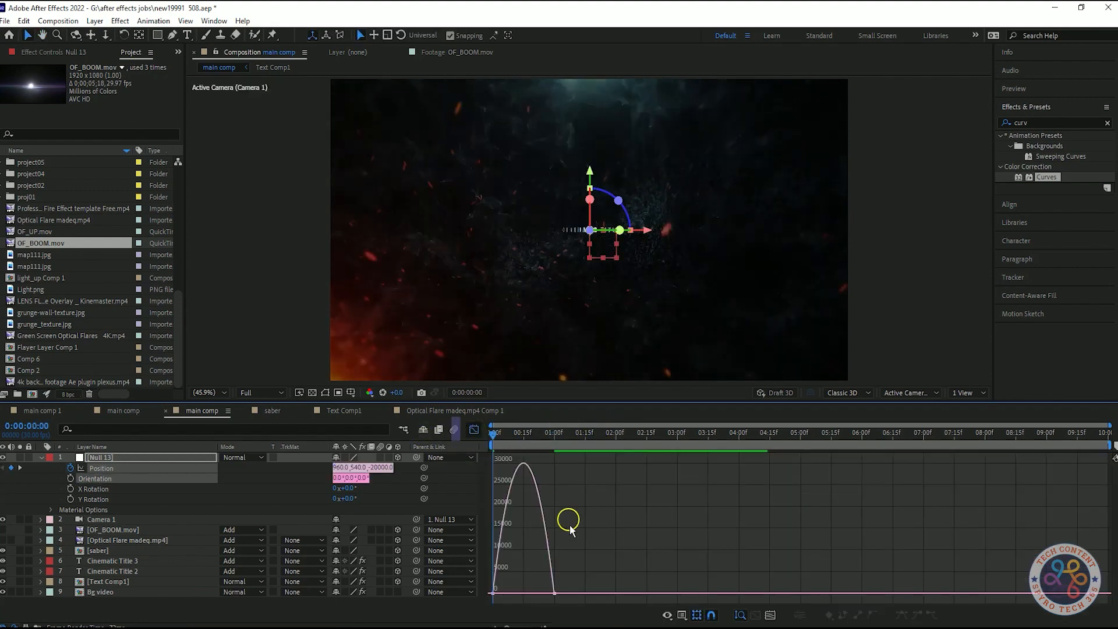
drag(542, 593, 498, 597)
alt+scroll(557, 575, up, 1)
drag(585, 626, 498, 594)
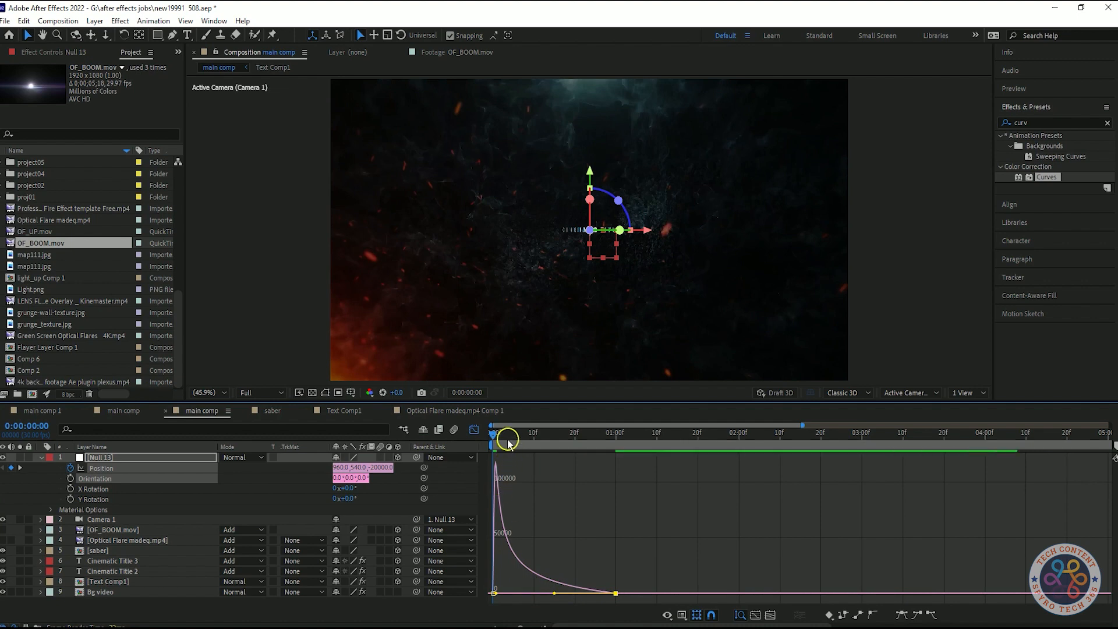
key(space)
key(space)
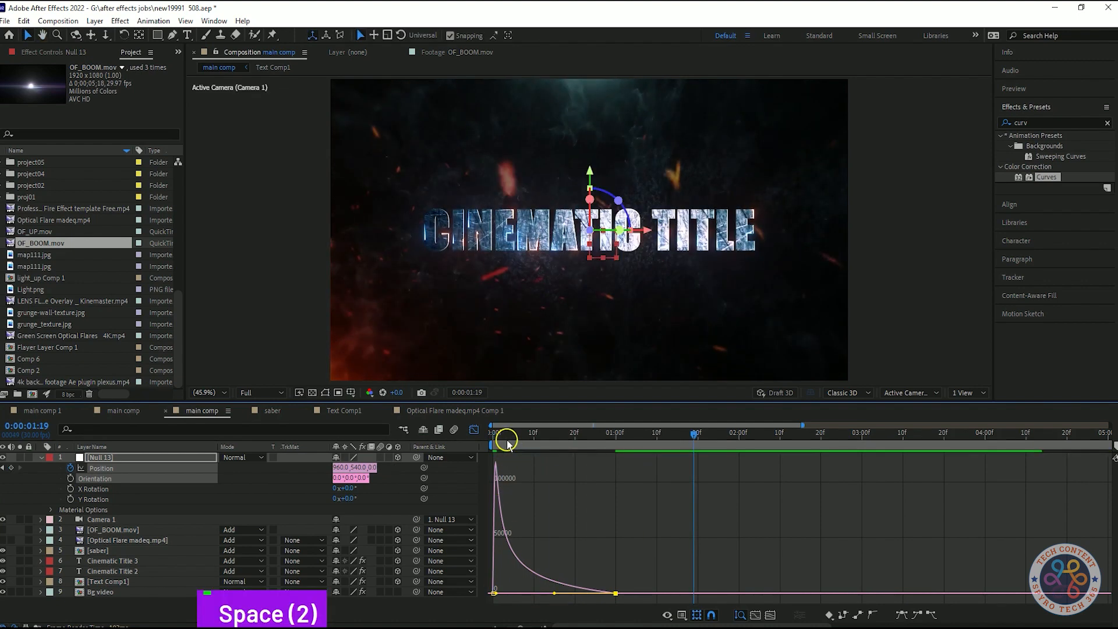
click(474, 429)
Move the null's end position keyframe to 0:00:00:20 and preview the faster zoom
click(532, 434)
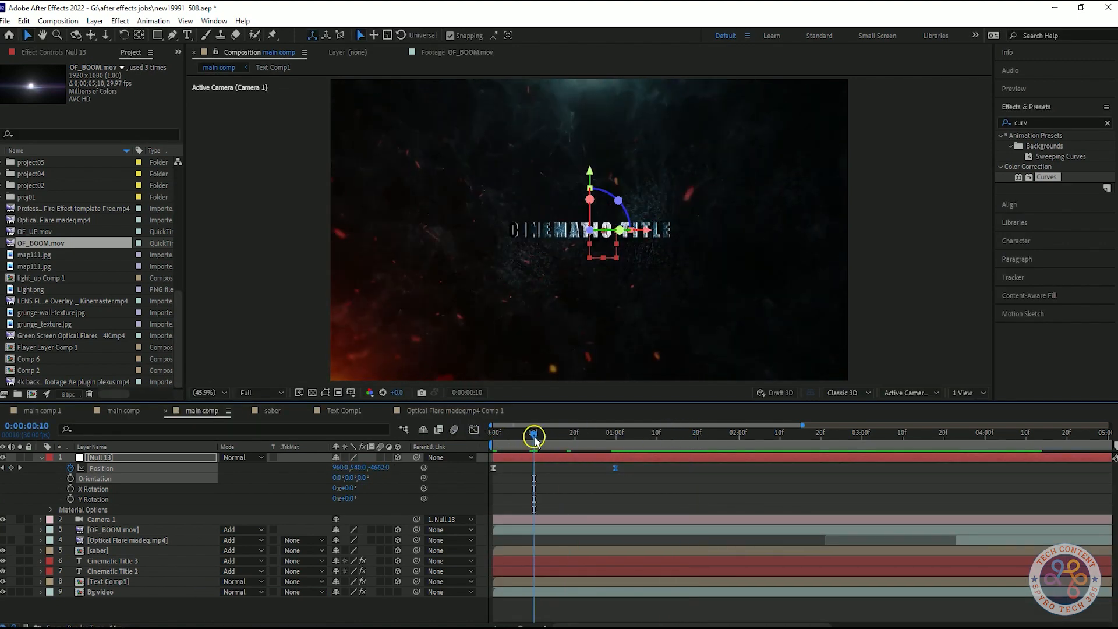
drag(535, 436, 574, 436)
drag(615, 467, 470, 436)
key(space)
key(space)
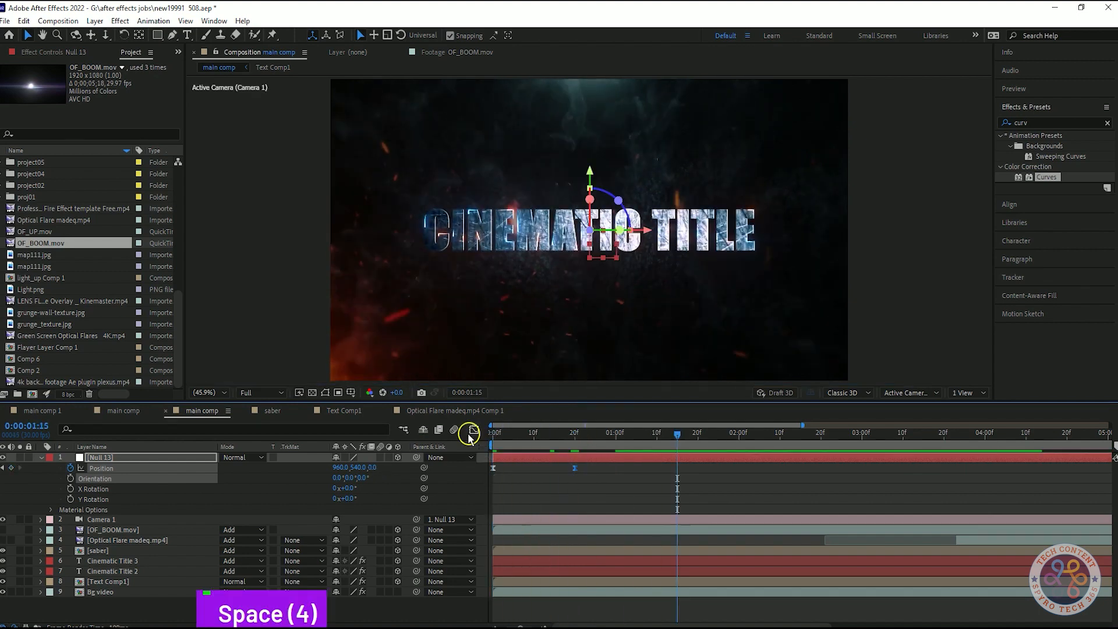
key(space)
key(space)
Move the null's end position keyframe to 0:00:00:10 and preview the zoom
mouse_move(534, 435)
mouse_down()
mouse_move(662, 436)
mouse_move(540, 437)
mouse_up()
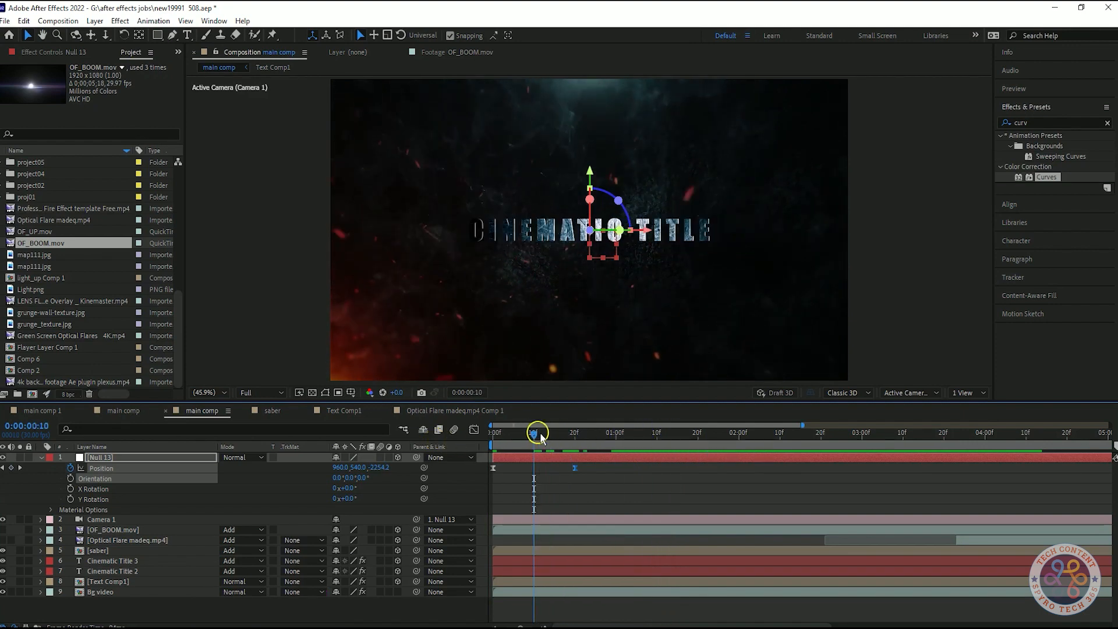
drag(577, 469, 534, 468)
key(space)
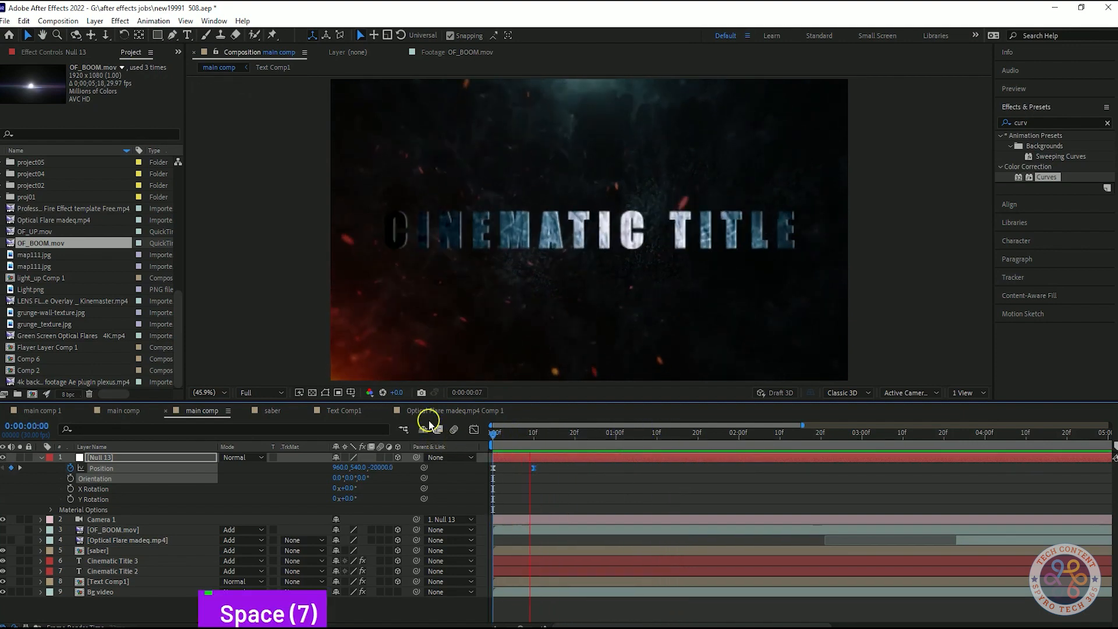
key(space)
Move the null's end position keyframe to 0:00:00:15, preview the zoom, and save the project
drag(649, 437, 555, 469)
key(space)
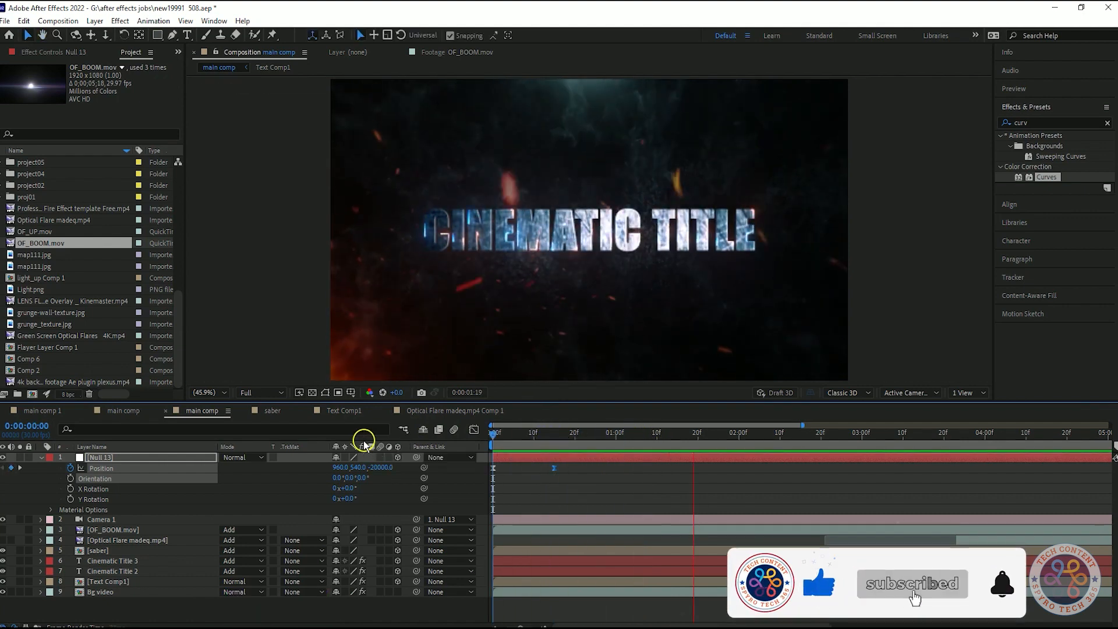
key(space)
key(space)
key(space)
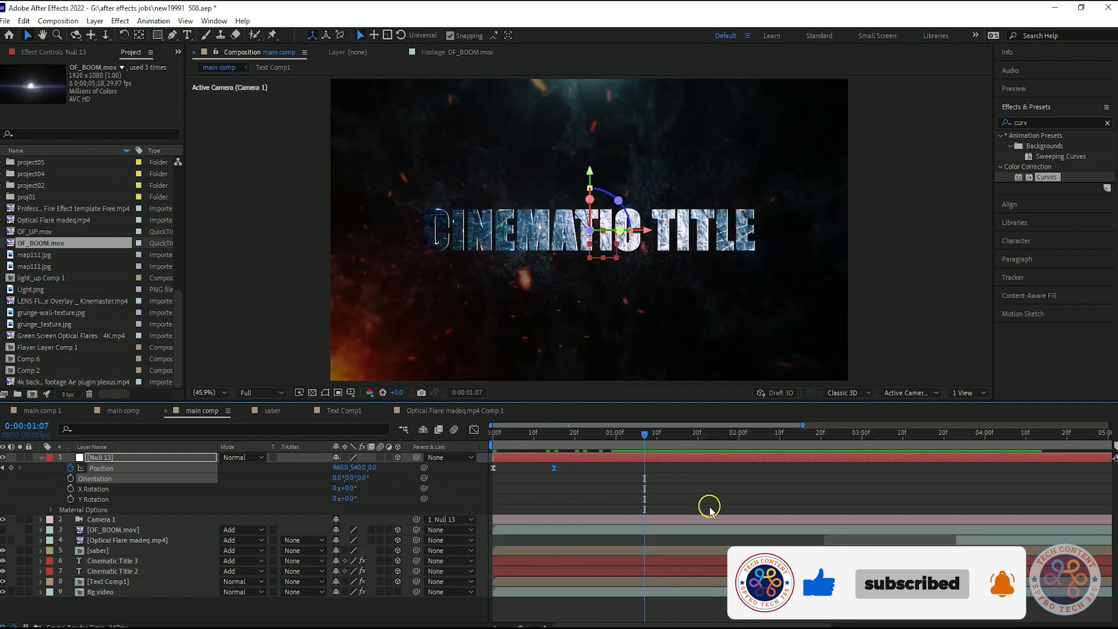
click(125, 530)
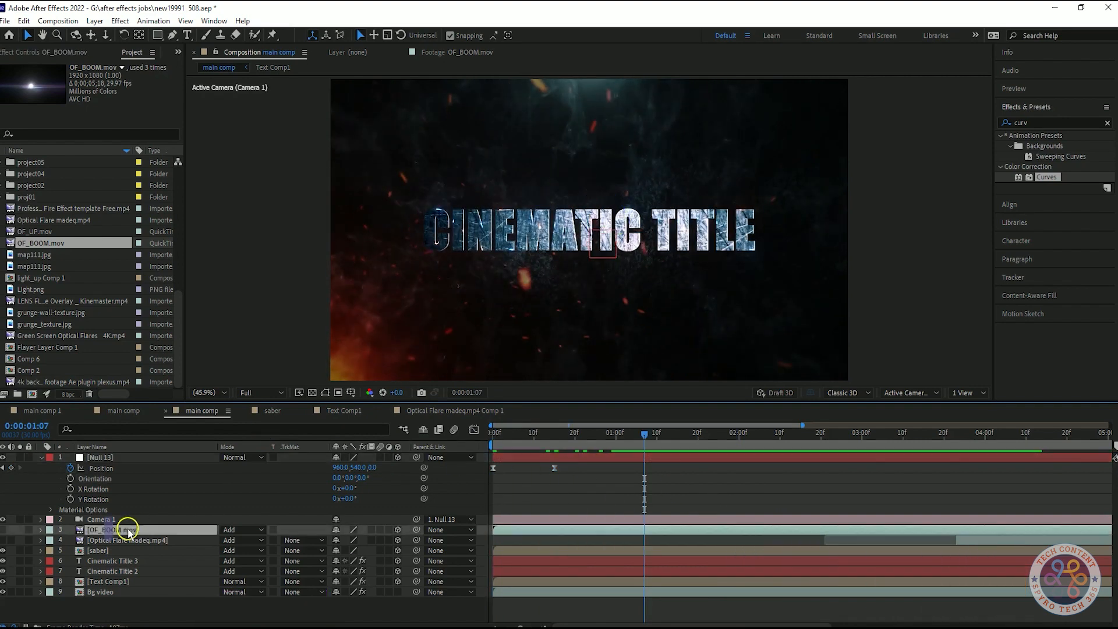
key(ctrl+s)
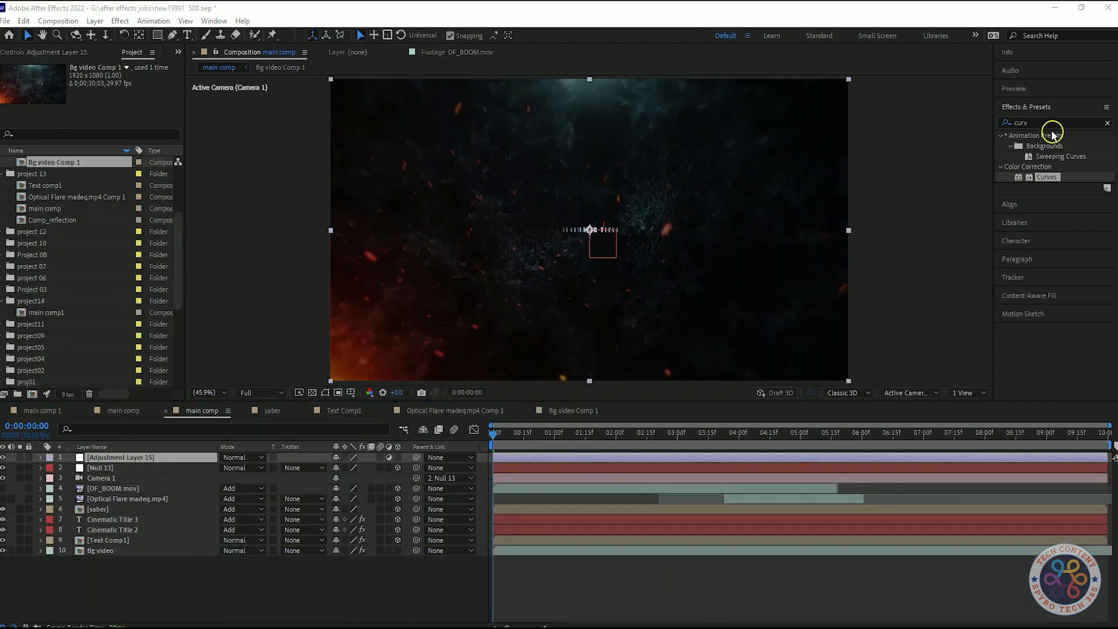
Find the Transform effect and apply it to the adjustment layer at the top of the comp
click(1052, 122)
text(trans)
drag(1054, 195, 123, 457)
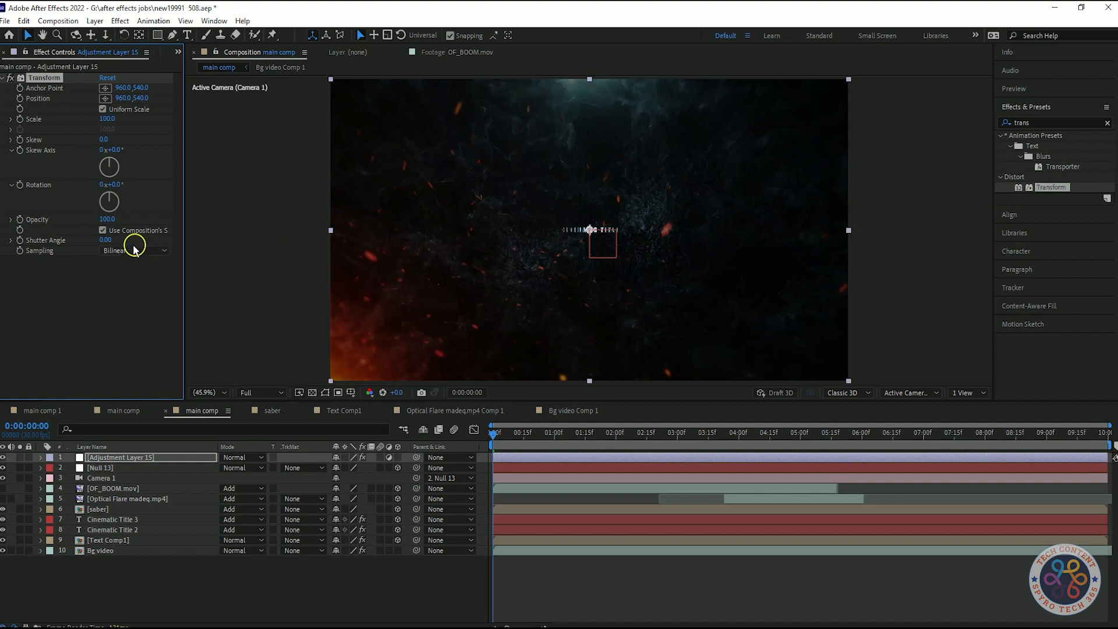
Add the expression wiggle(20,6) to the Transform effect's Position on the adjustment layer and preview the shake
alt+click(20, 99)
text(wiggl)
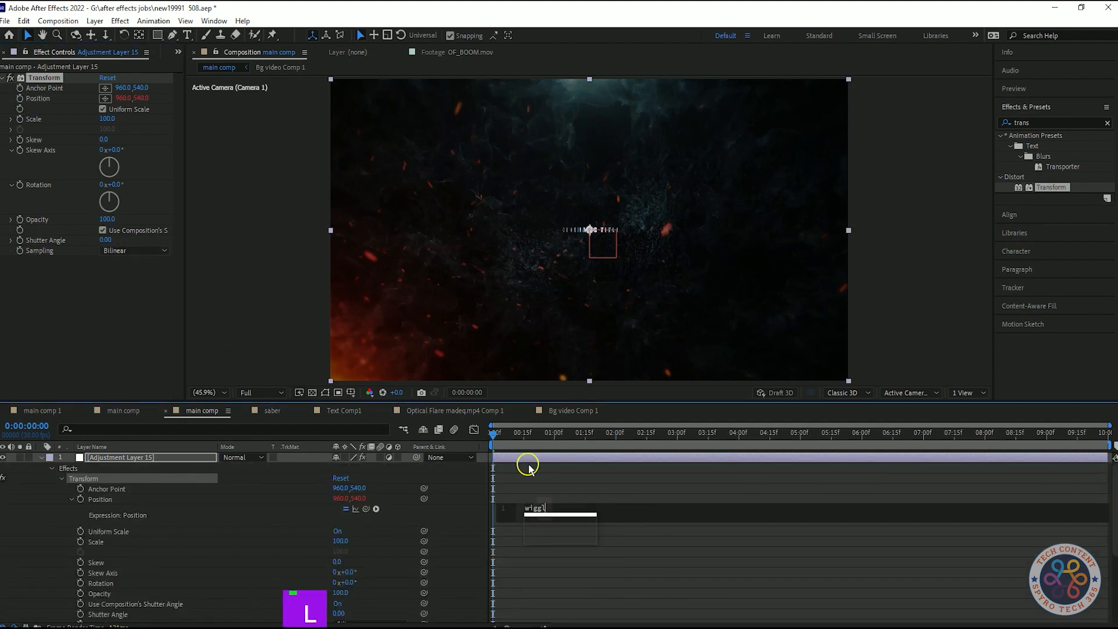
key(Return)
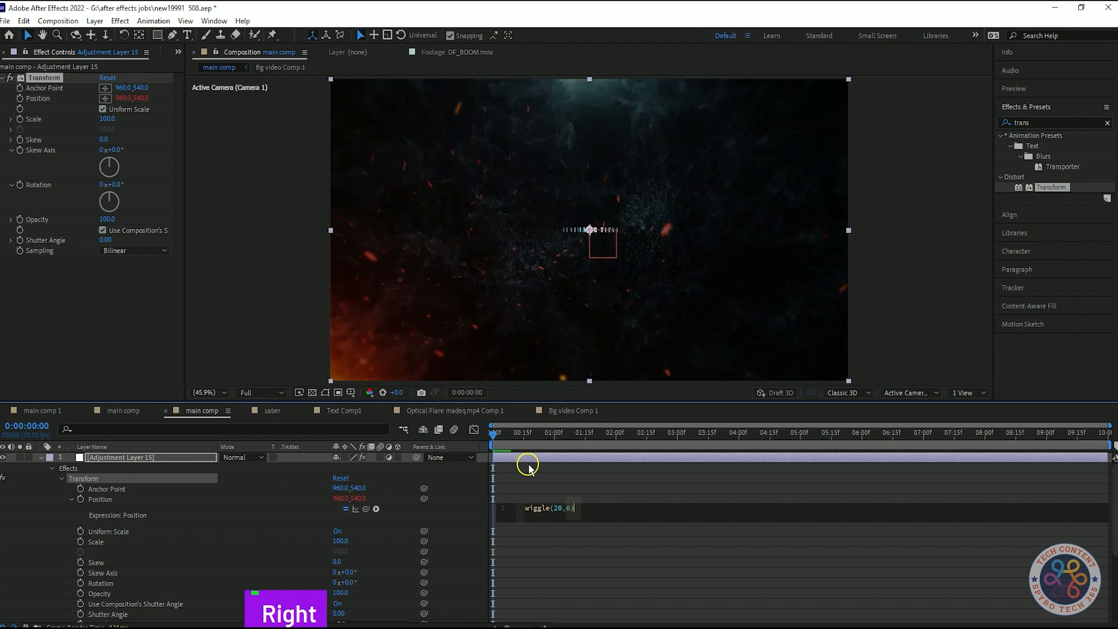
click(530, 465)
key(space)
key(space)
drag(628, 434, 555, 454)
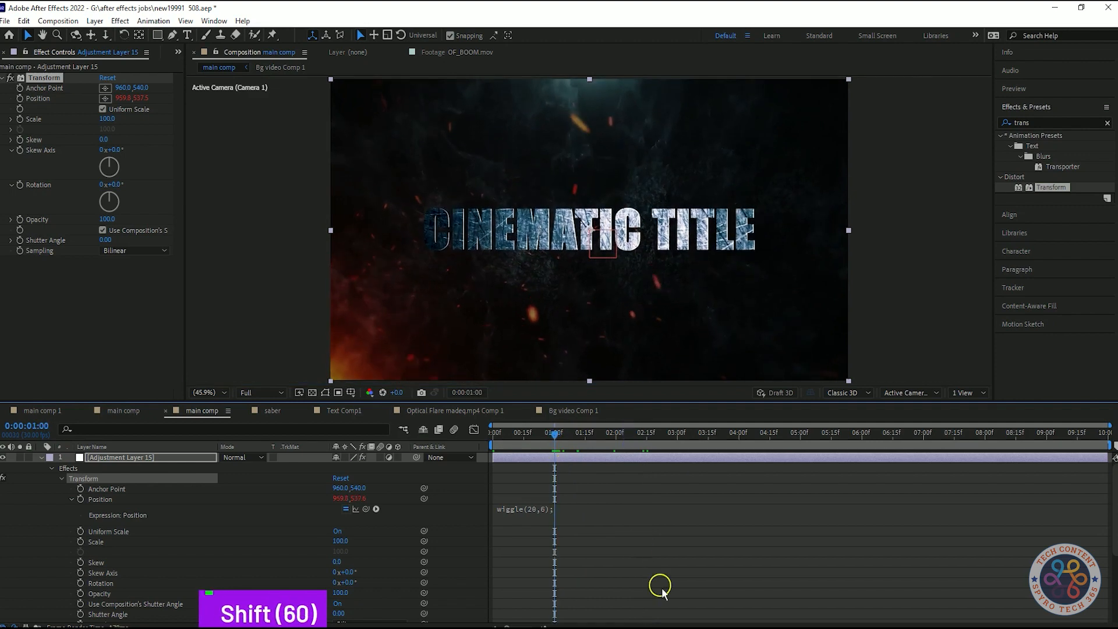
Expand the adjustment layer's Transform effect to inspect the wiggle expression on its Position
click(69, 502)
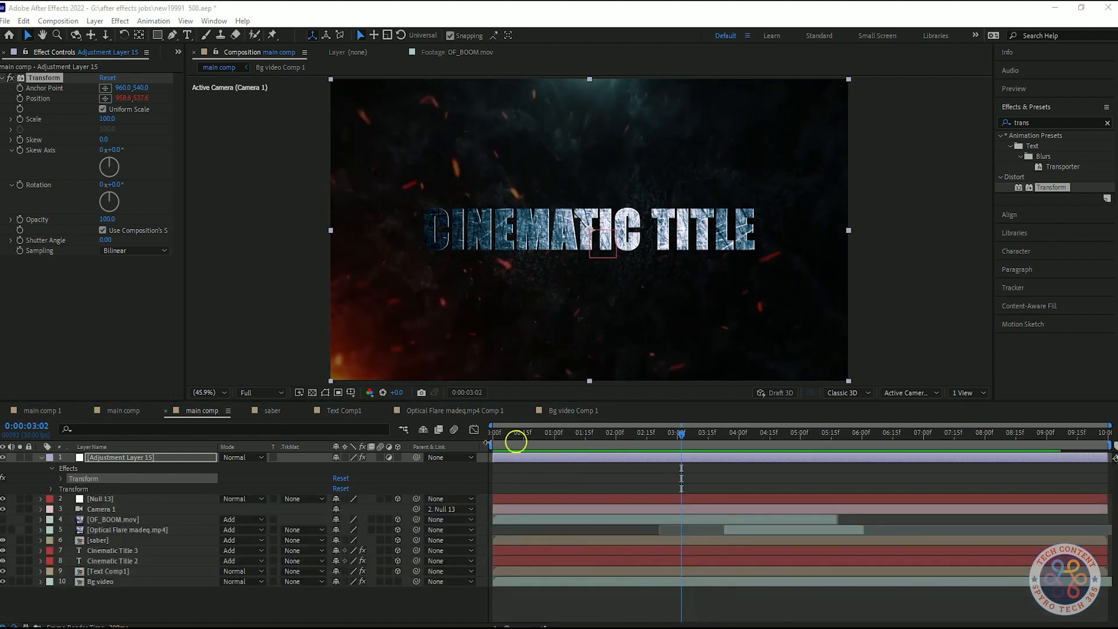
key(u)
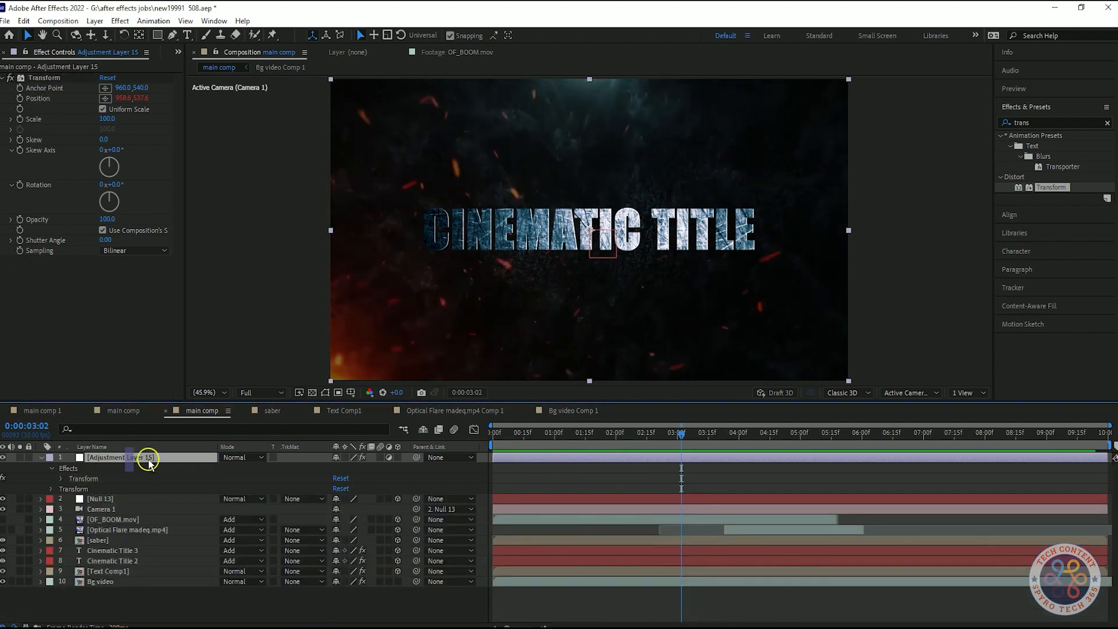
key(u)
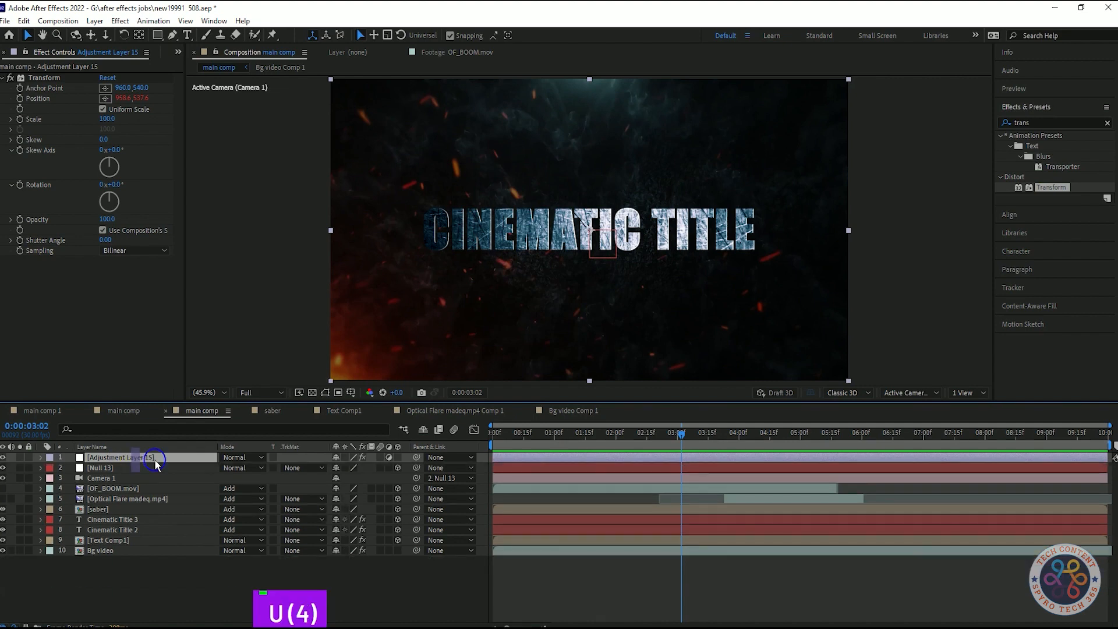
click(41, 458)
click(53, 469)
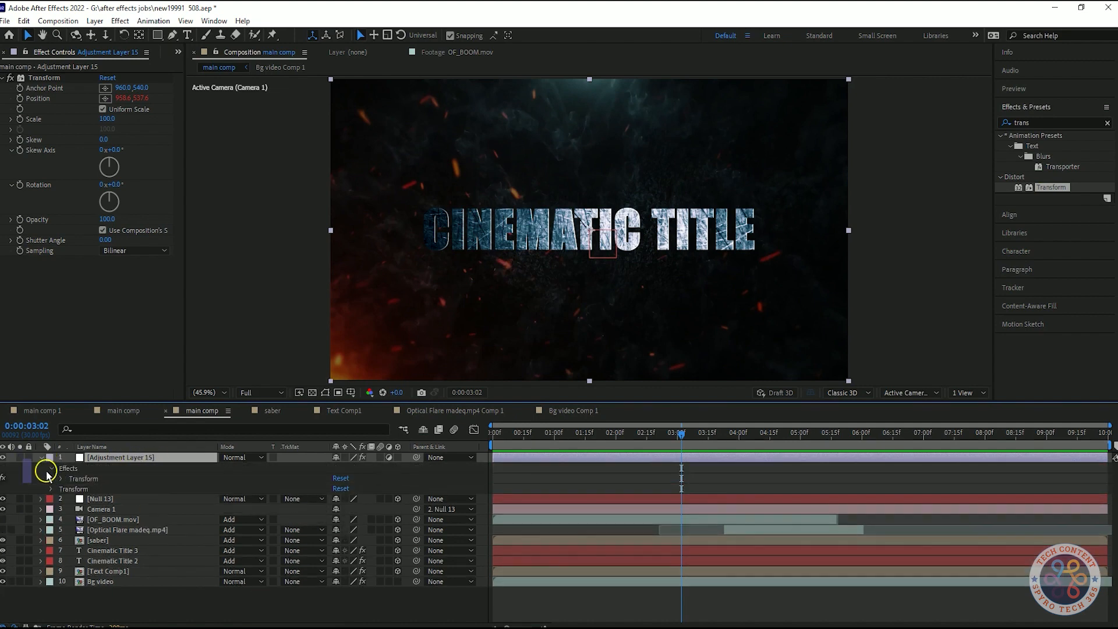
click(61, 479)
key(Home)
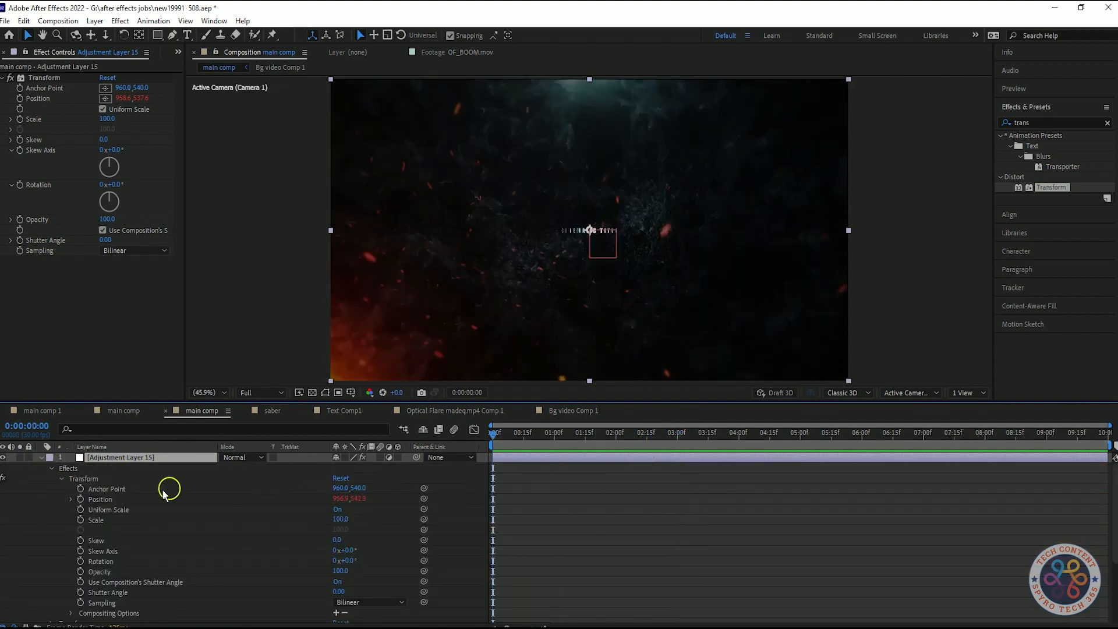
click(71, 499)
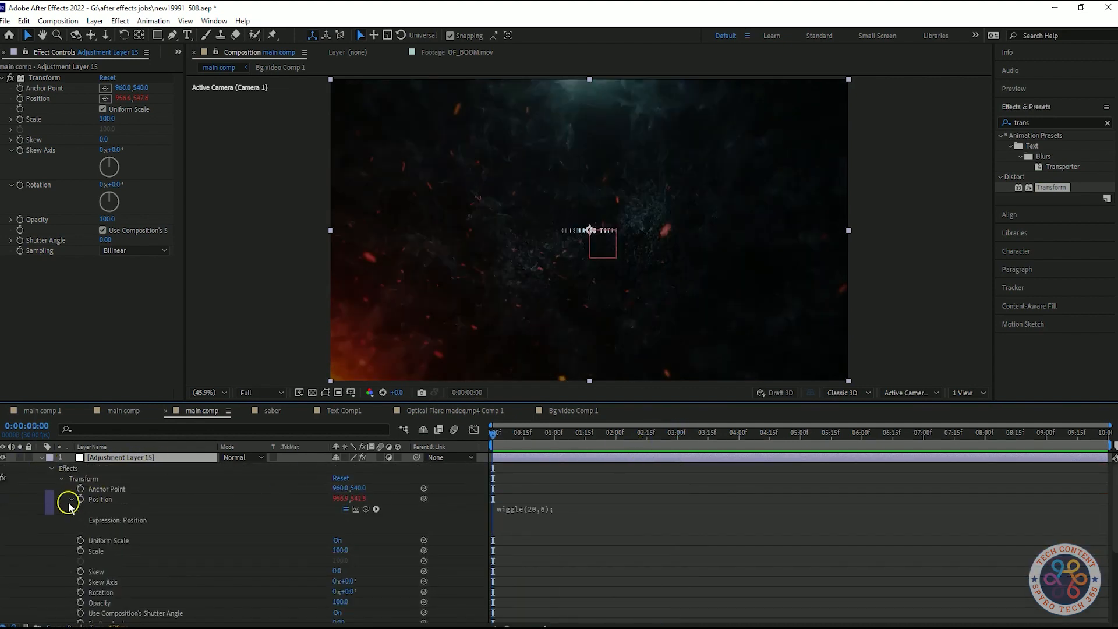
Preview the shaking title from the start of the comp and collapse the adjustment layer's properties
key(space)
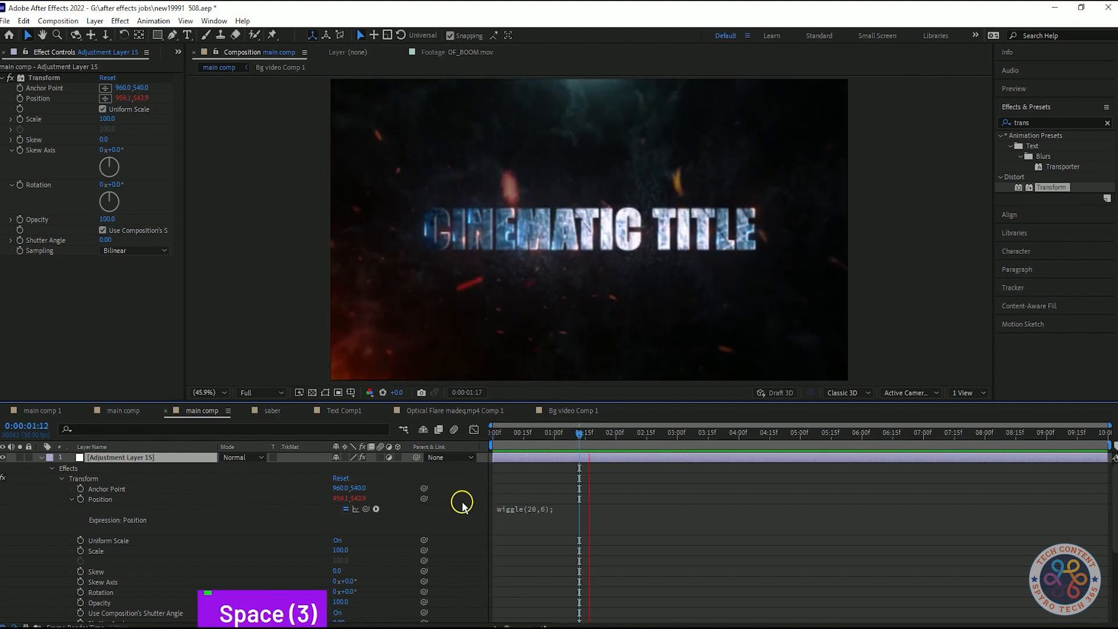
key(space)
key(space)
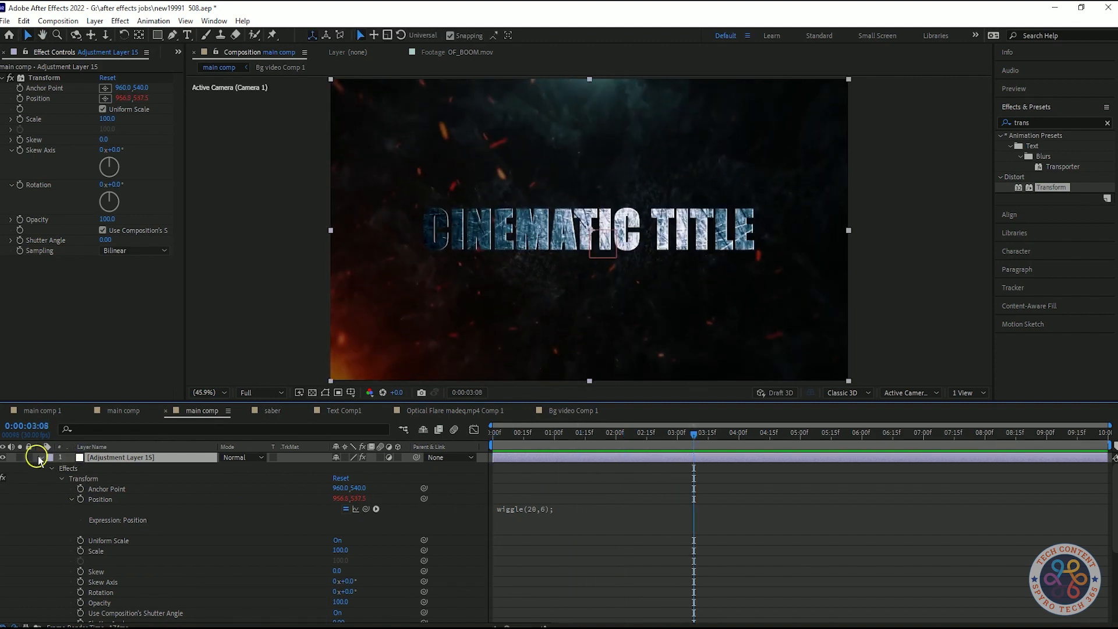
click(41, 458)
key(space)
key(space)
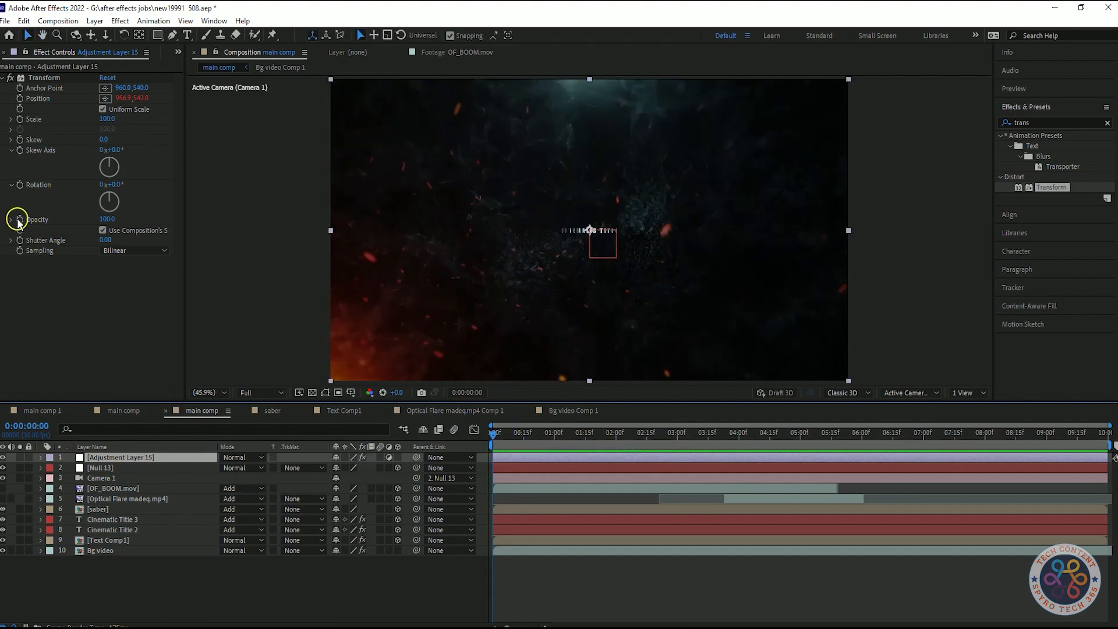
Keyframe the Transform effect's Opacity on the adjustment layer from 0 at 0:00:00:00 to 100 at 0:00:00:04
click(18, 221)
key(u)
click(502, 433)
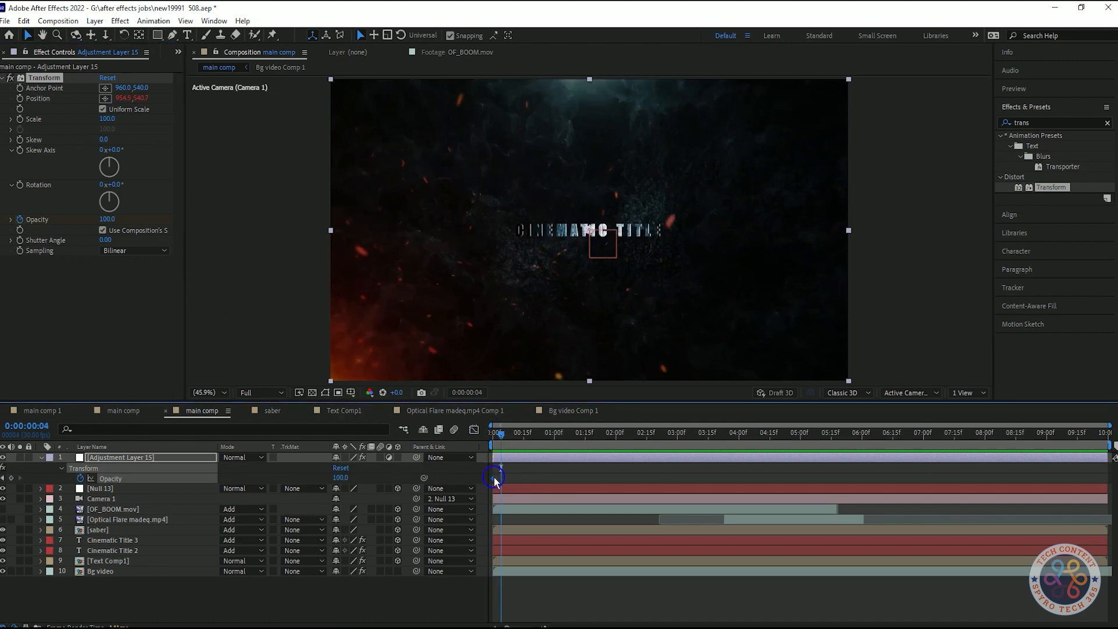
drag(502, 443, 362, 437)
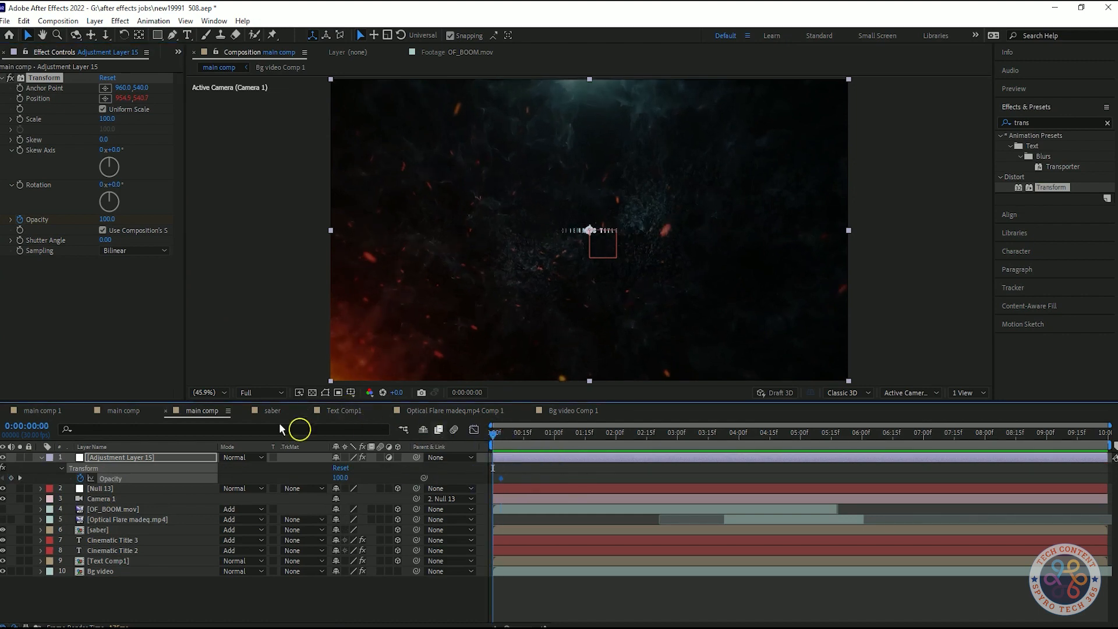
drag(109, 222, 37, 219)
Move the adjustment layer's 100% Opacity keyframe slightly earlier, to about 0:00:00:02, and preview the fade-in from the start
click(499, 433)
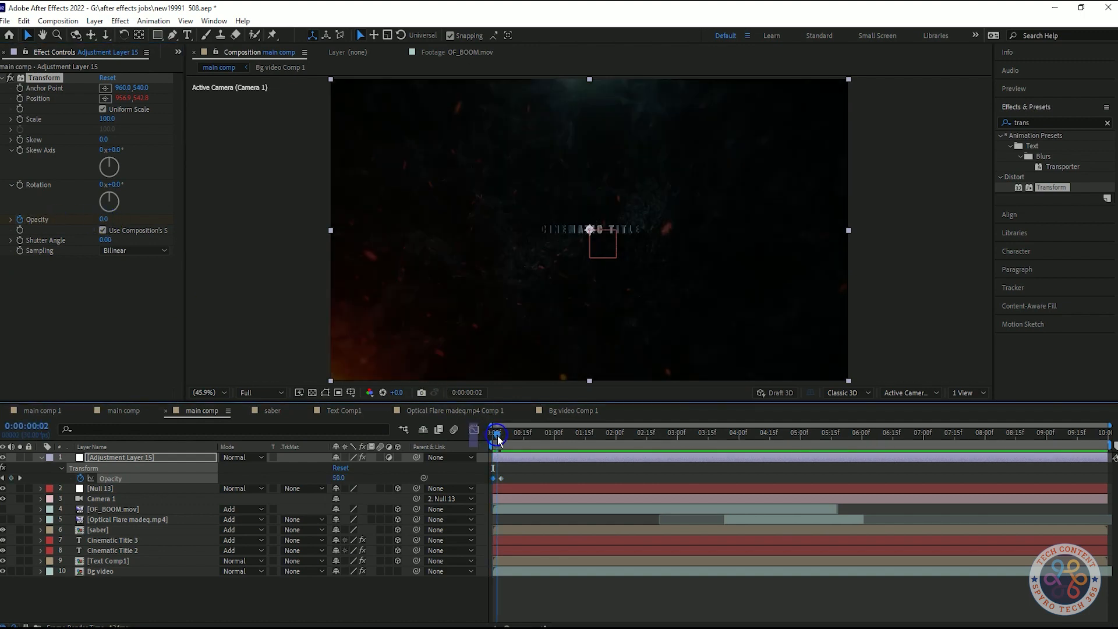
key(space)
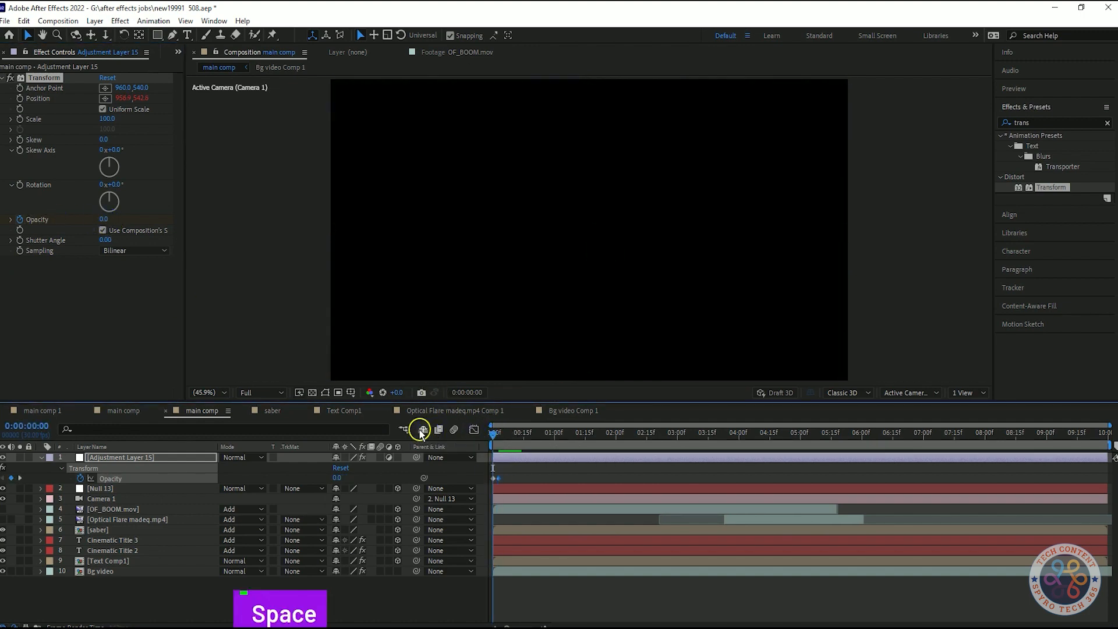
key(space)
key(space)
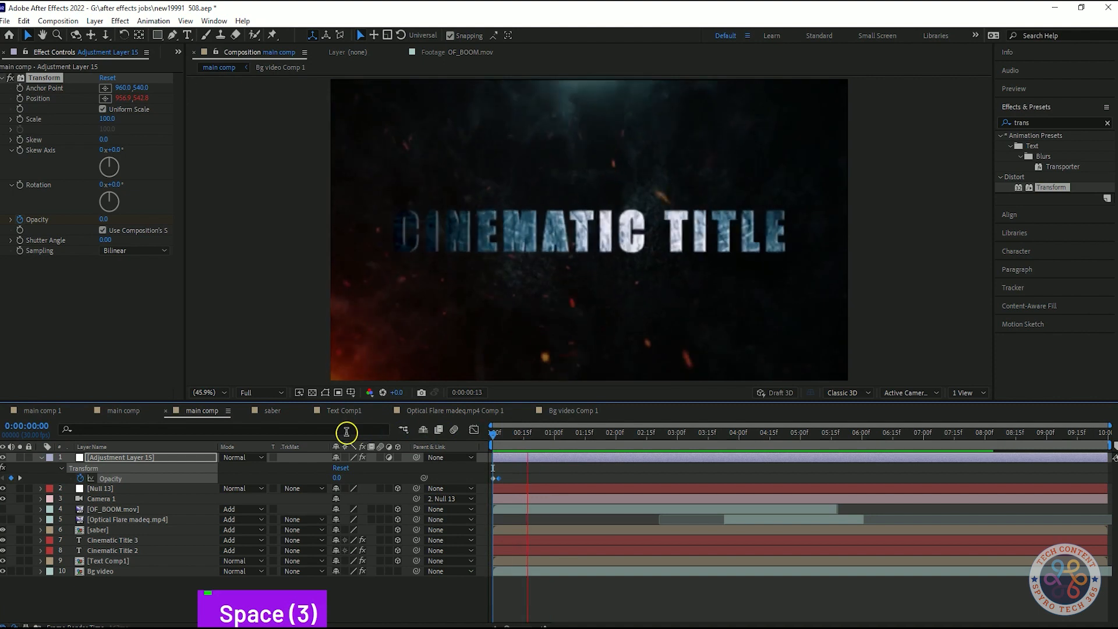
key(space)
click(634, 436)
drag(634, 439, 456, 440)
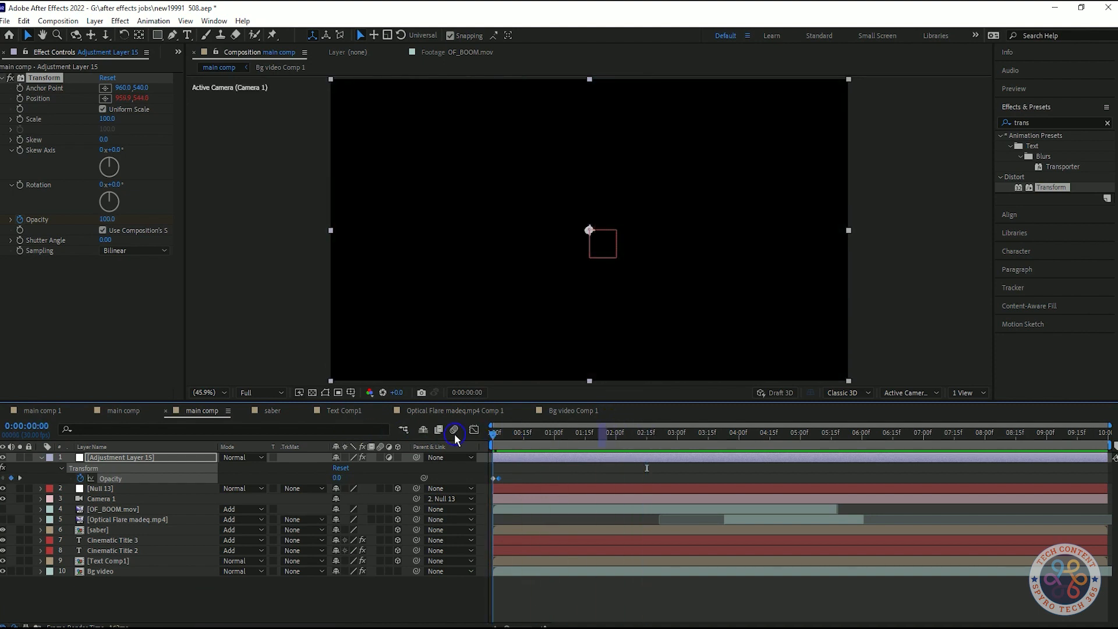
key(space)
key(space)
key(space)
key(space)
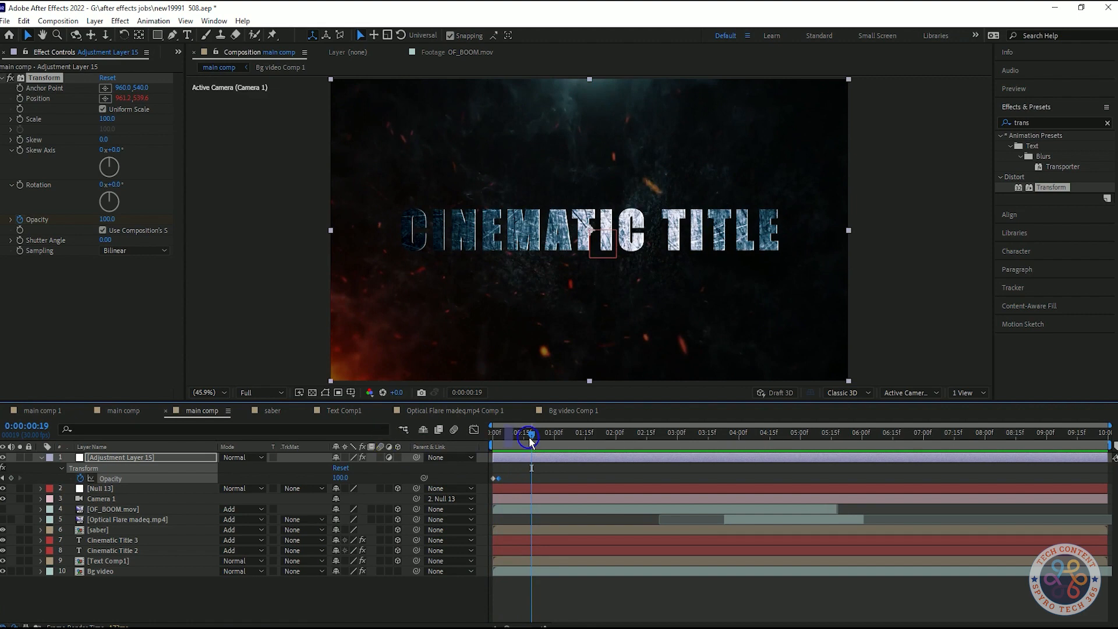
Trim the end of the adjustment layer to 0:00:00:20 and preview the shortened shake
drag(529, 441, 532, 443)
click(542, 458)
key(alt+bracketright)
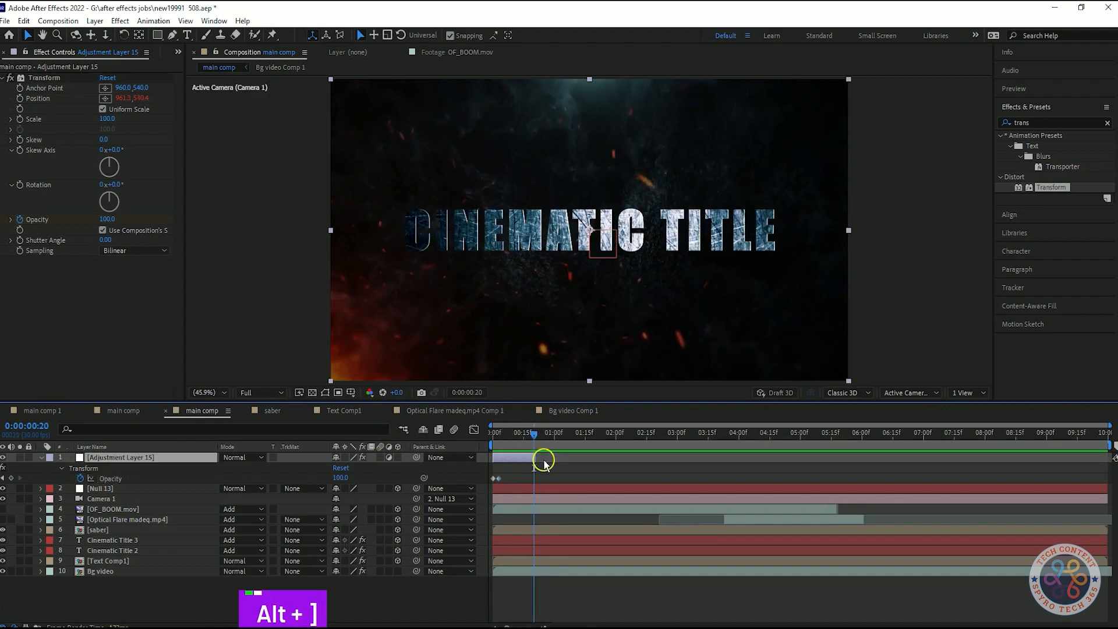
key(space)
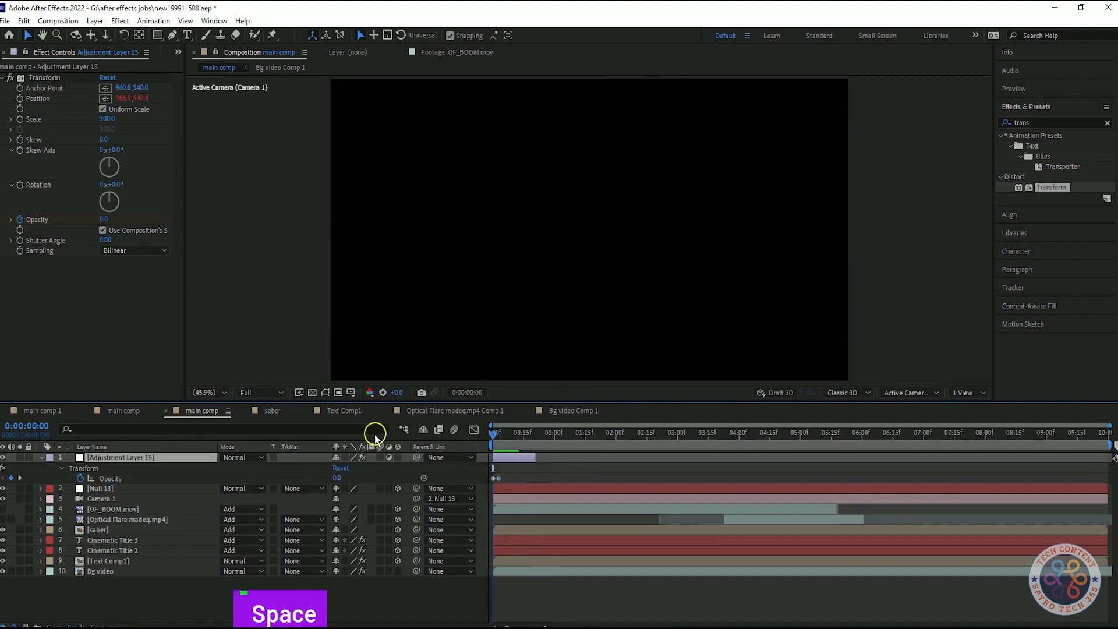
key(space)
key(space)
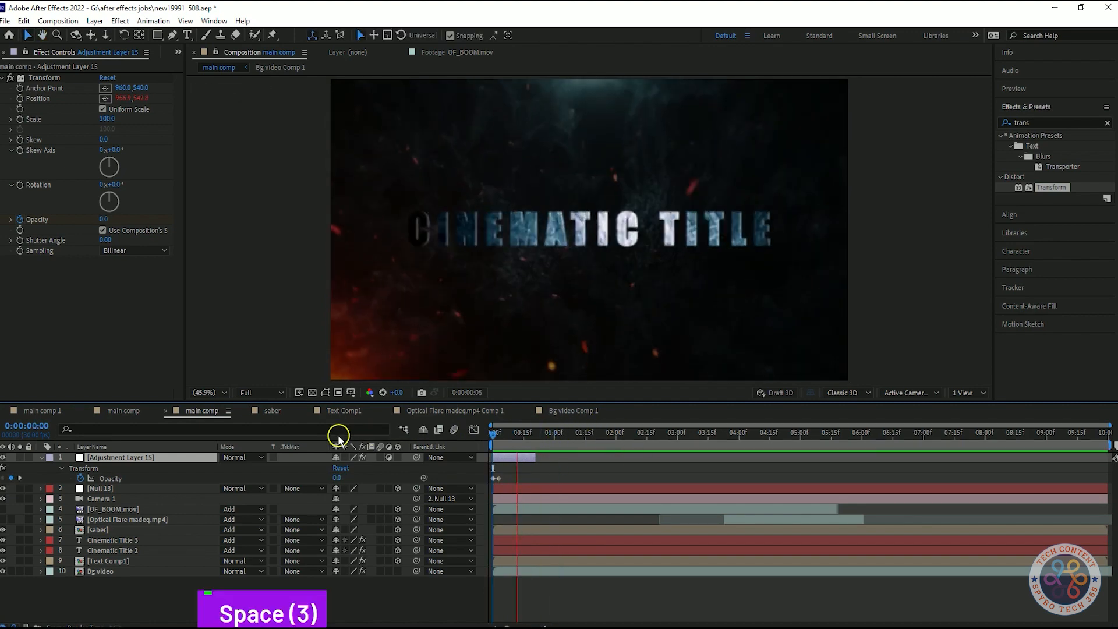
key(space)
key(space)
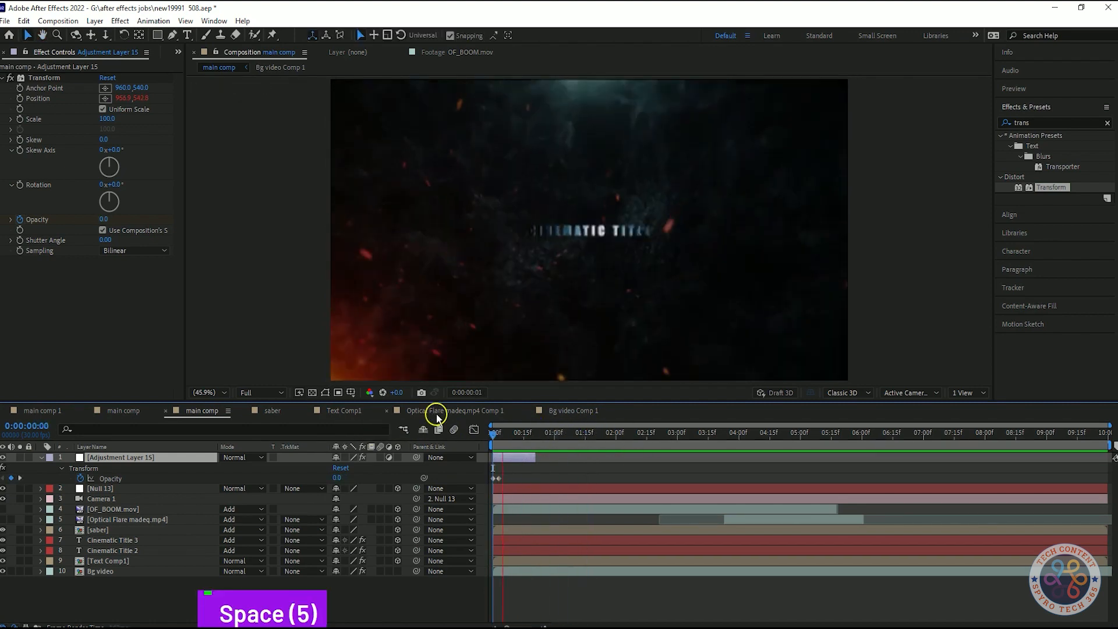
Extend the end of the adjustment layer to just under 1 second and preview the title from the start
key(space)
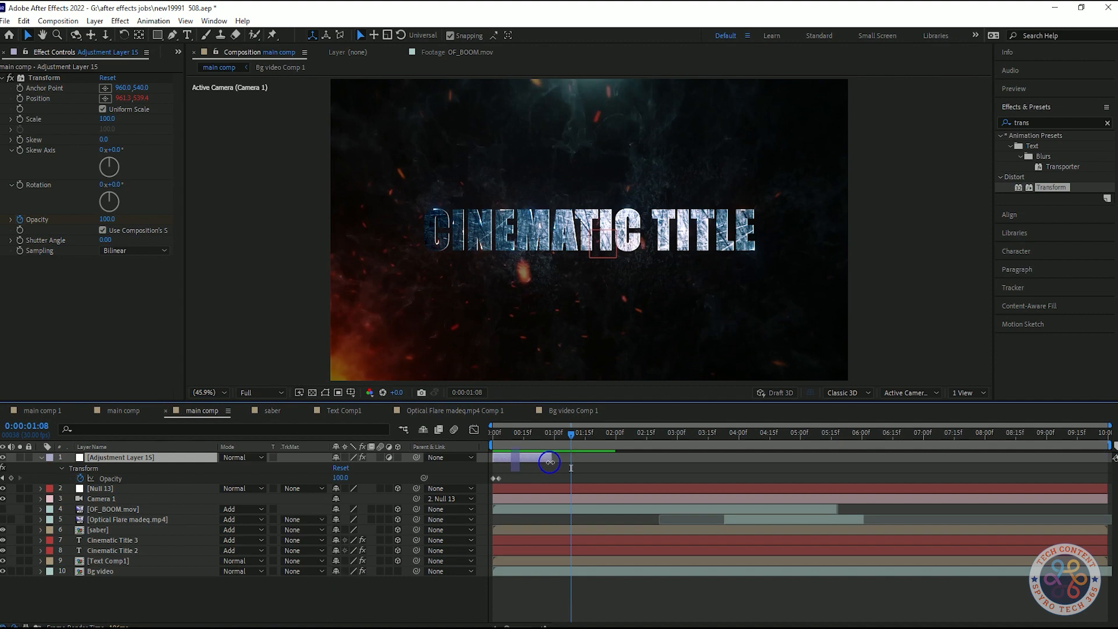
key(space)
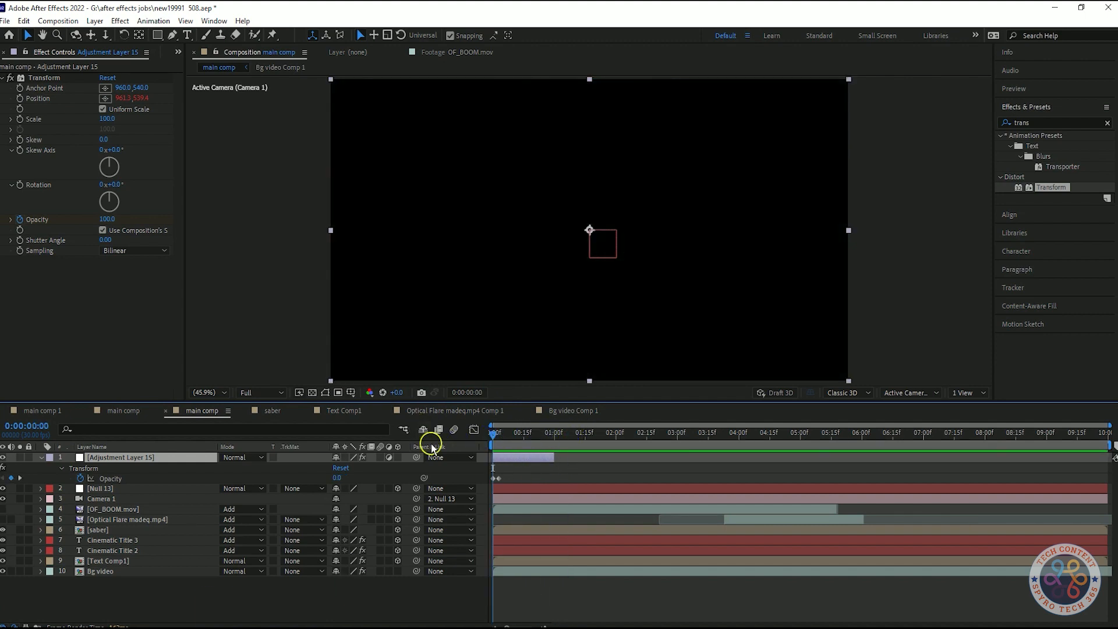
key(space)
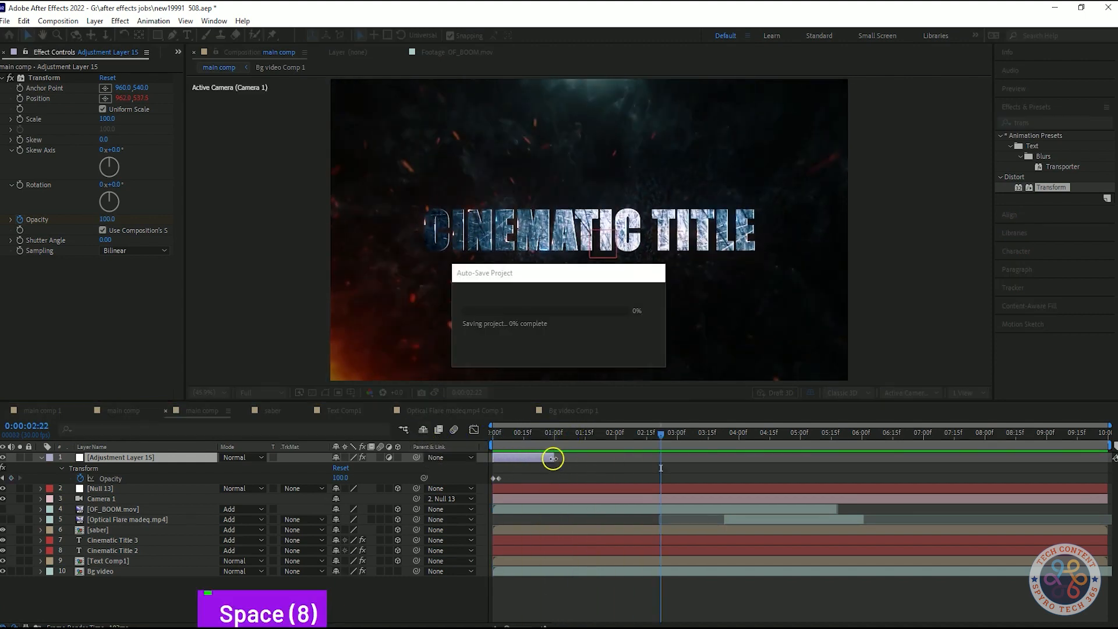
drag(670, 433, 409, 432)
key(space)
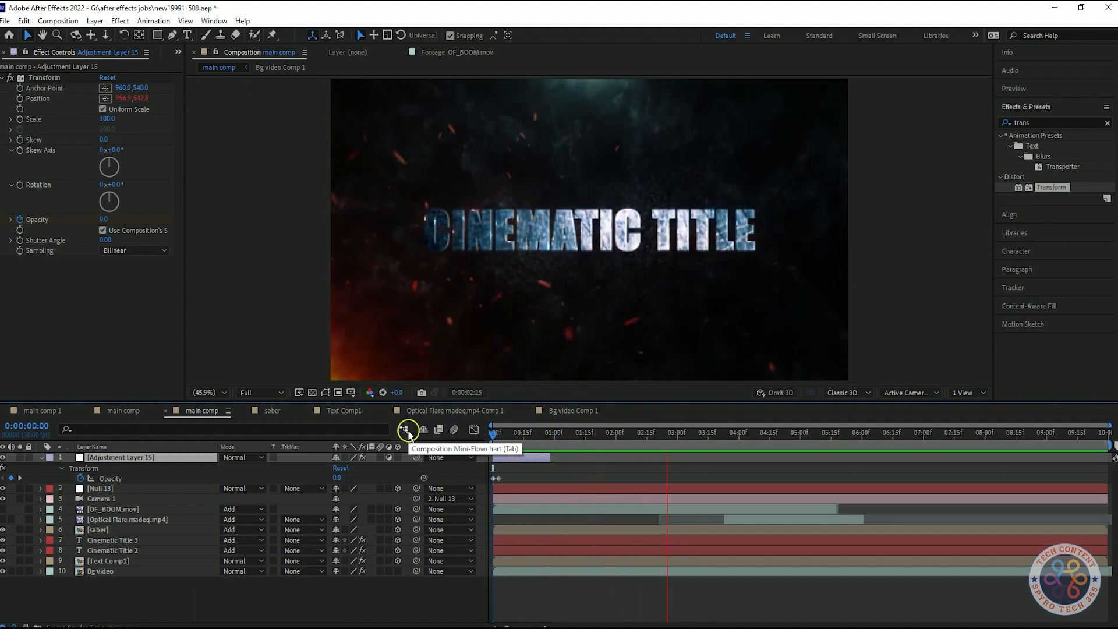
key(space)
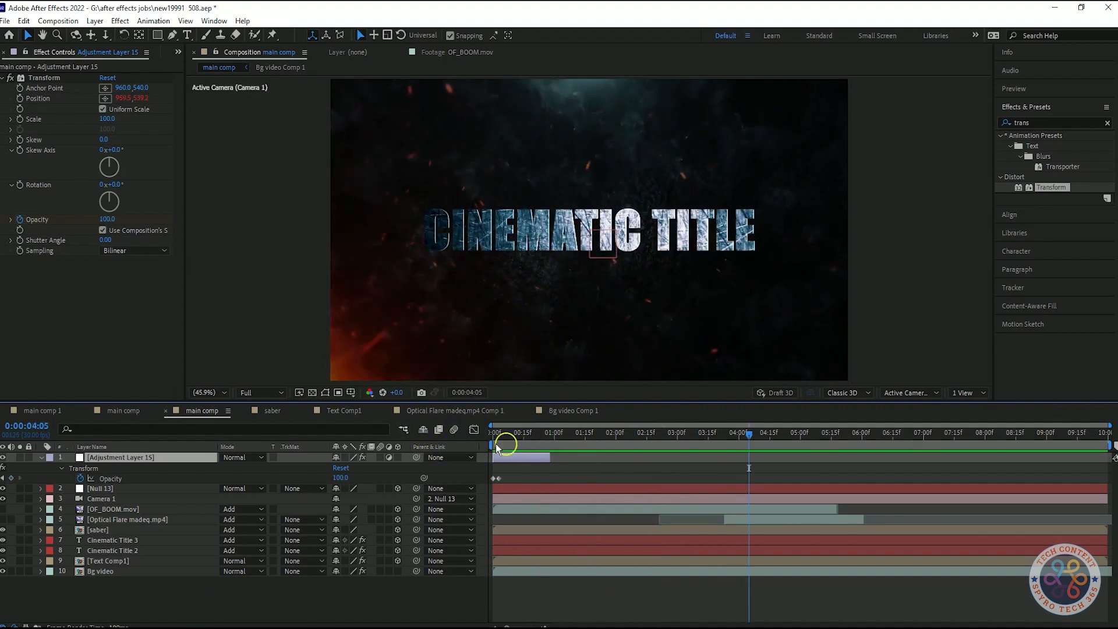
Turn on the visibility of the OF_BOOM.mov layer and preview the comp from the start
click(3, 519)
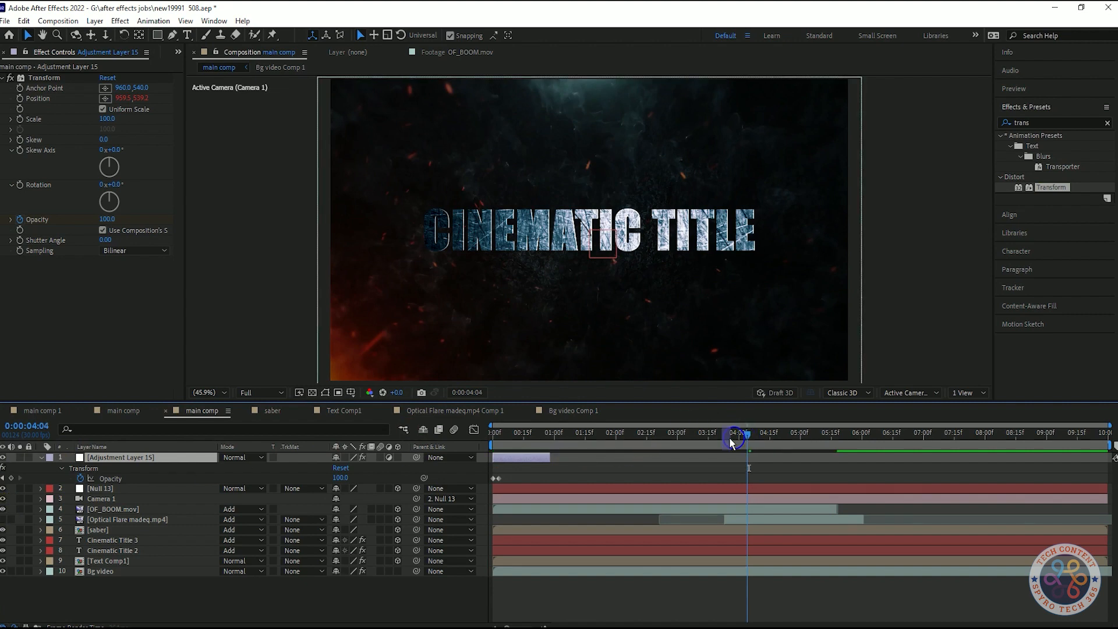
drag(750, 442, 491, 449)
key(space)
key(space)
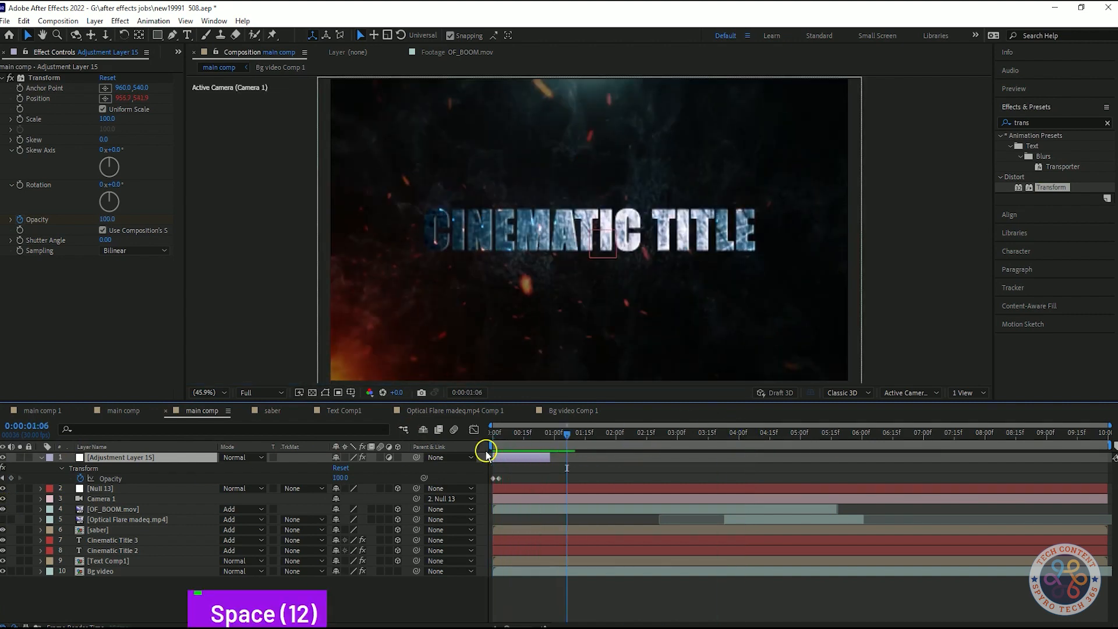
Preview the title with the OF_BOOM.mov flare from about 1 second on, and again from the beginning
drag(569, 435, 567, 468)
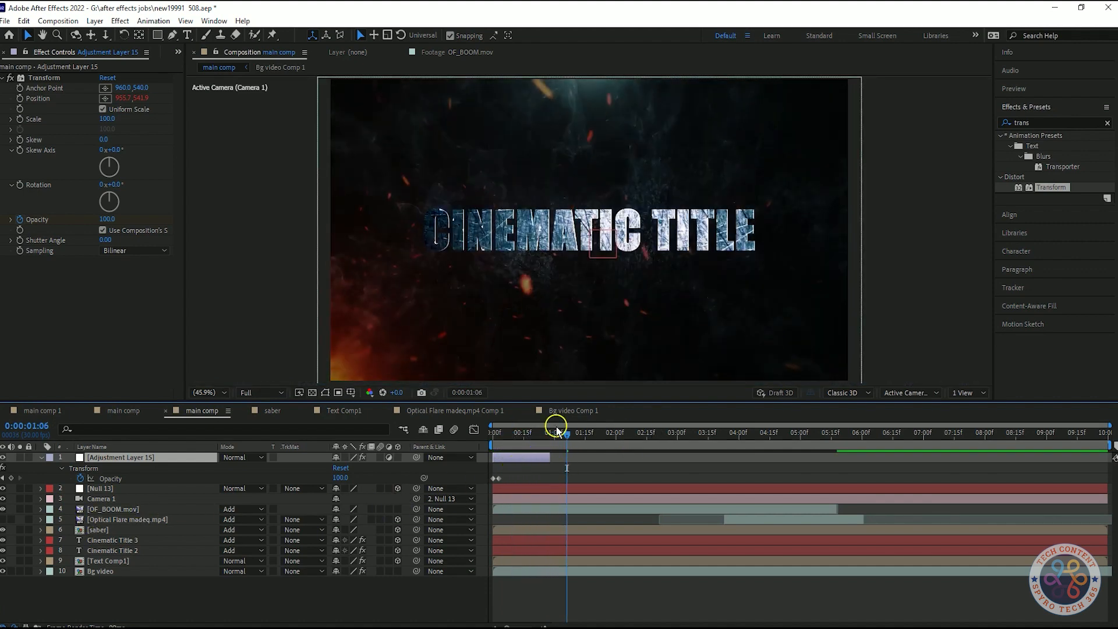
key(space)
key(space)
click(574, 434)
key(space)
key(space)
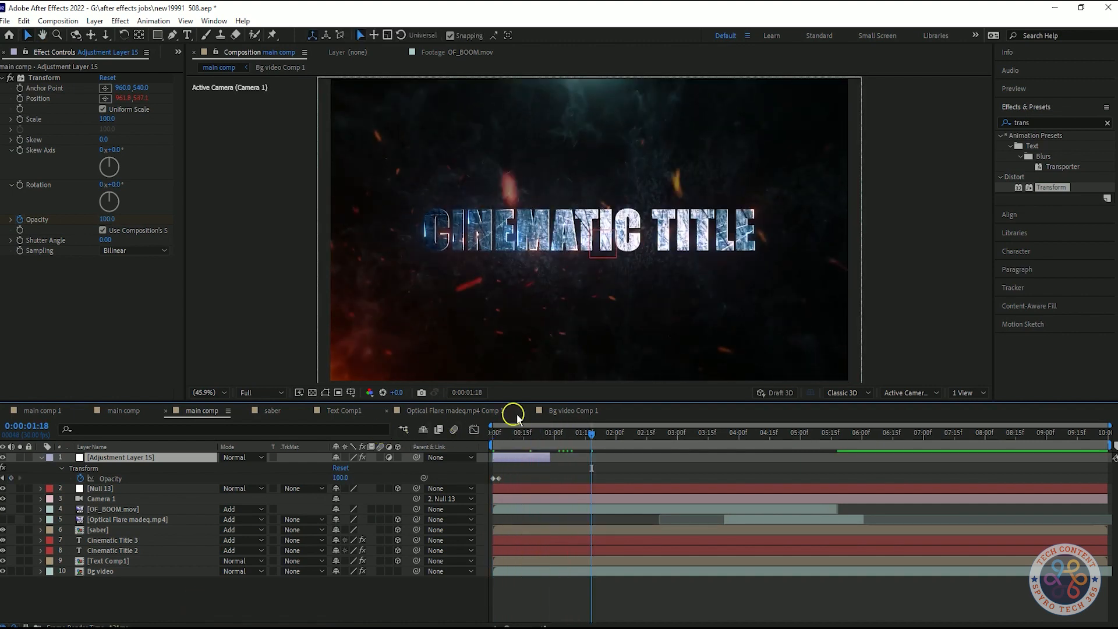
key(space)
key(space)
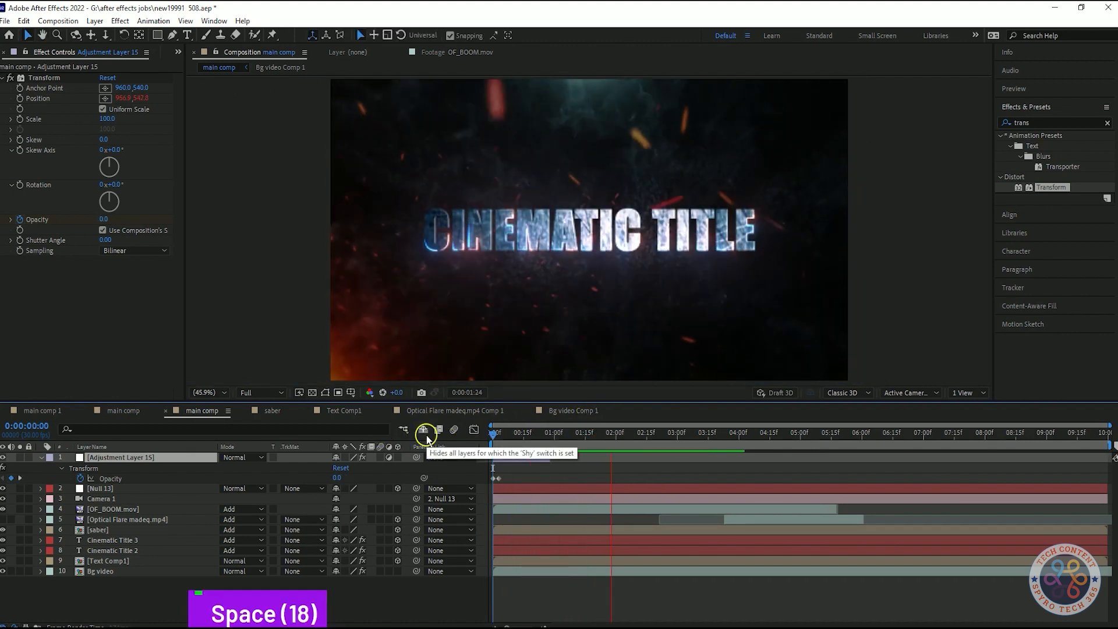
Save the project and play the title animation from the start
key(ctrl+s)
key(space)
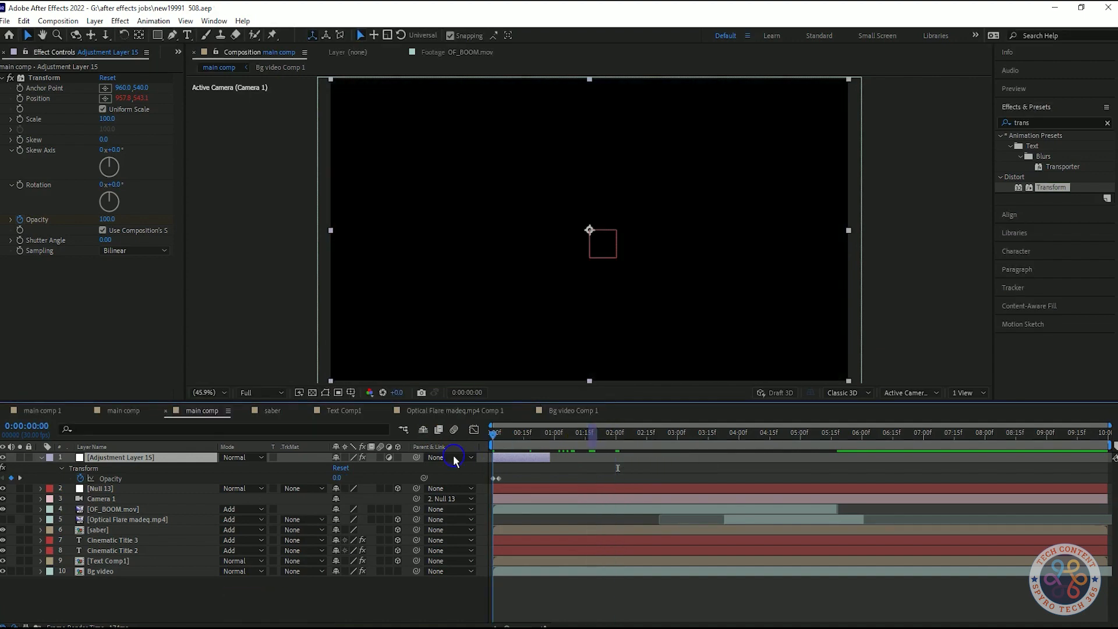
key(space)
key(space)
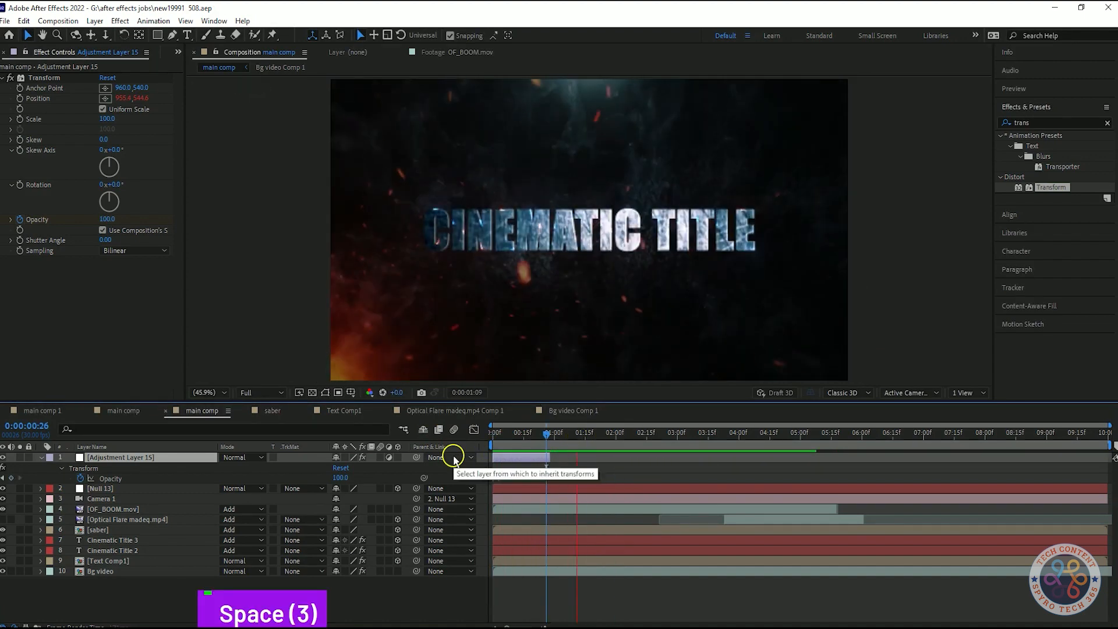
Preview the title animation from the start of the comp
key(space)
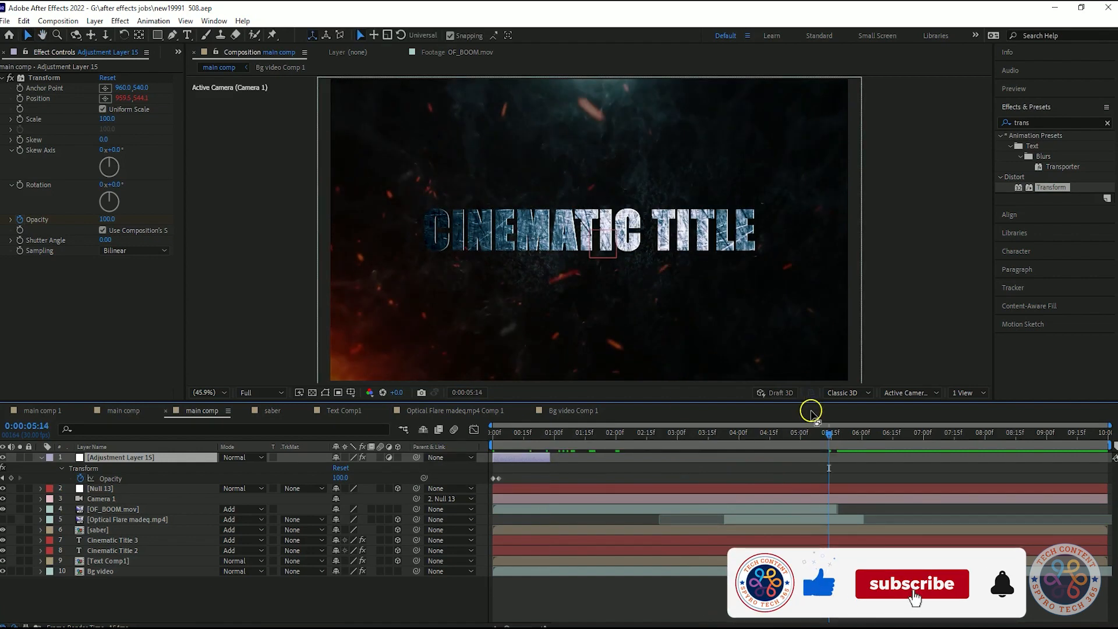
drag(828, 434, 448, 437)
key(space)
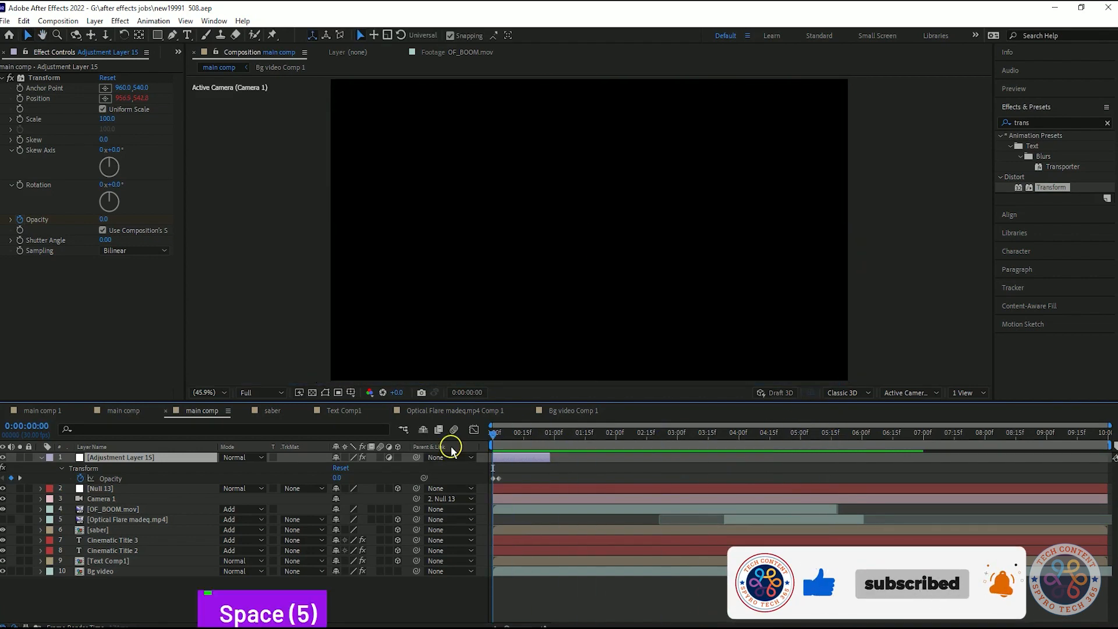
key(space)
drag(560, 436, 454, 435)
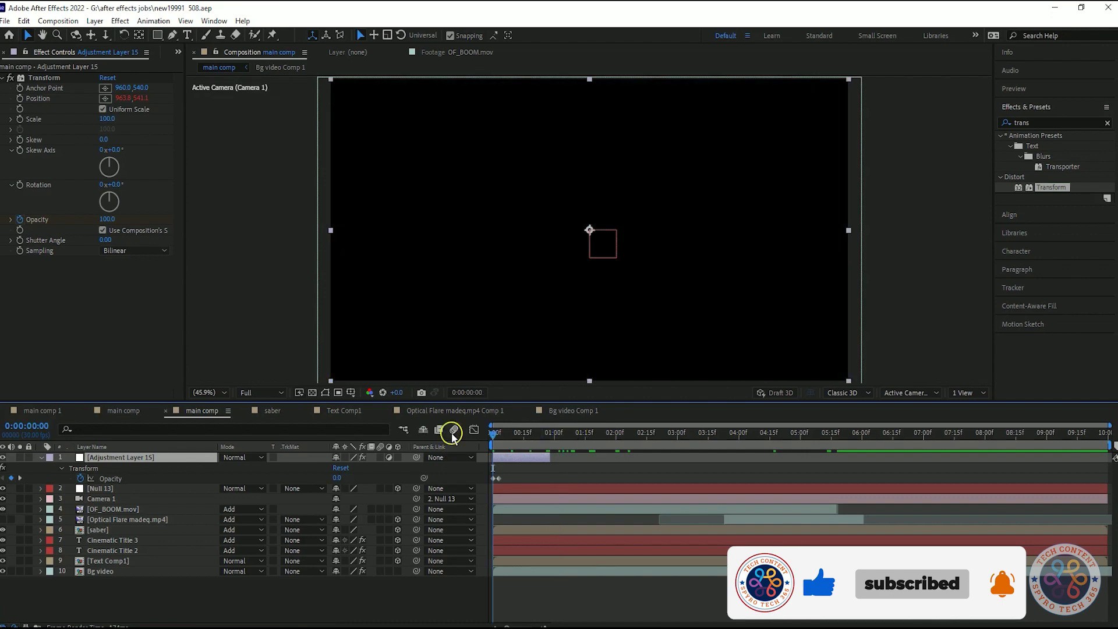
Shift the Camera 1 layer slightly earlier in time and preview the title
click(516, 499)
key(space)
key(space)
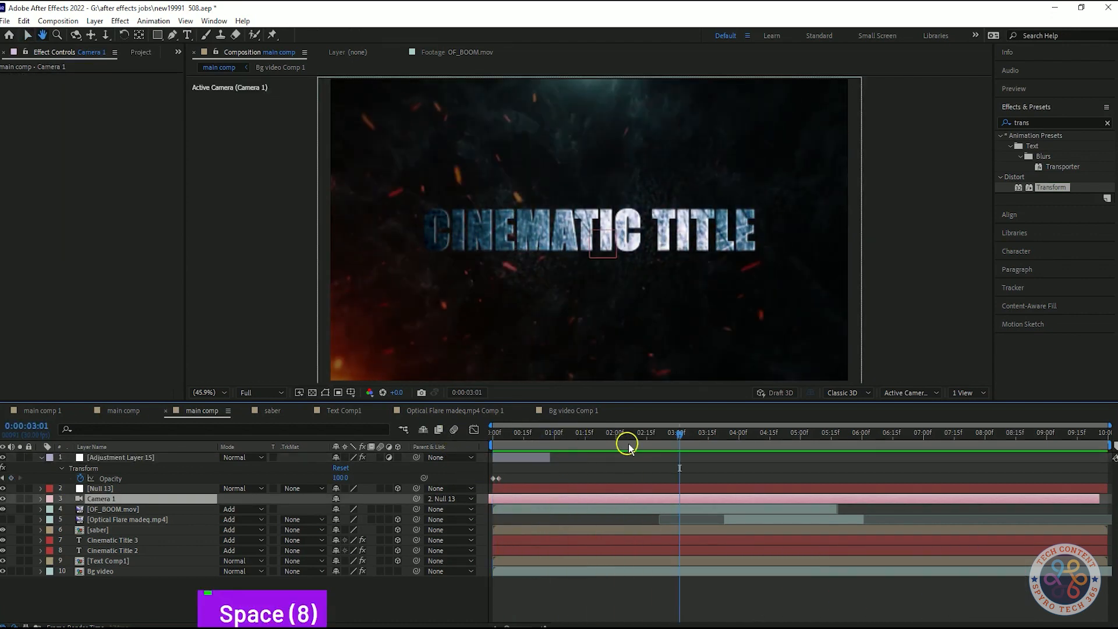
key(space)
key(space)
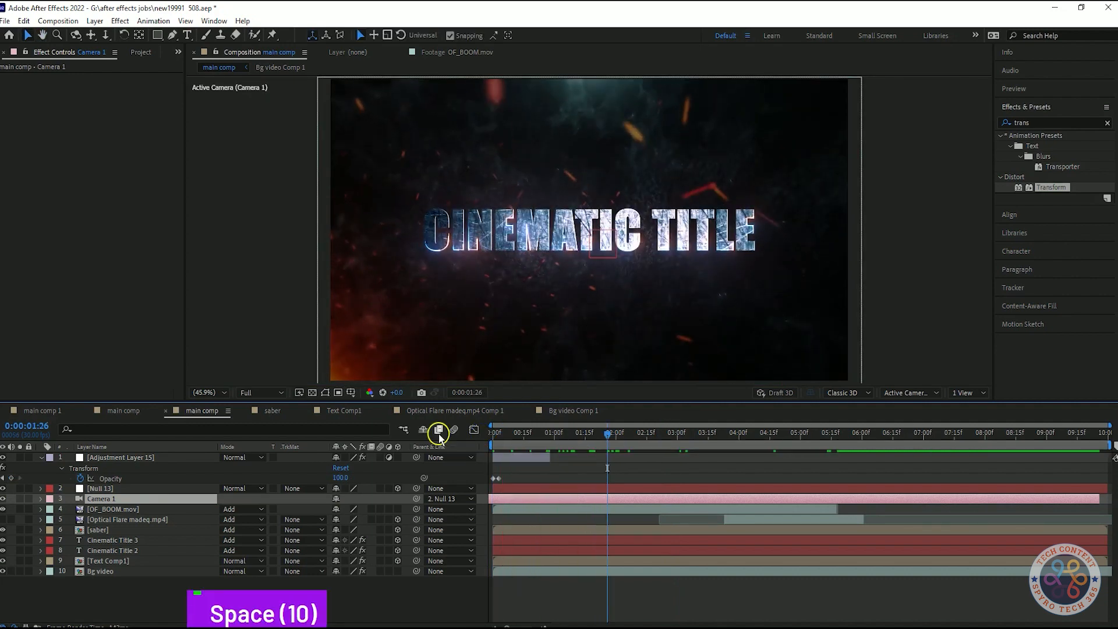
Extend the end of Adjustment Layer 15 to about 1 second, preview the comp and save the project
drag(609, 434, 447, 444)
key(space)
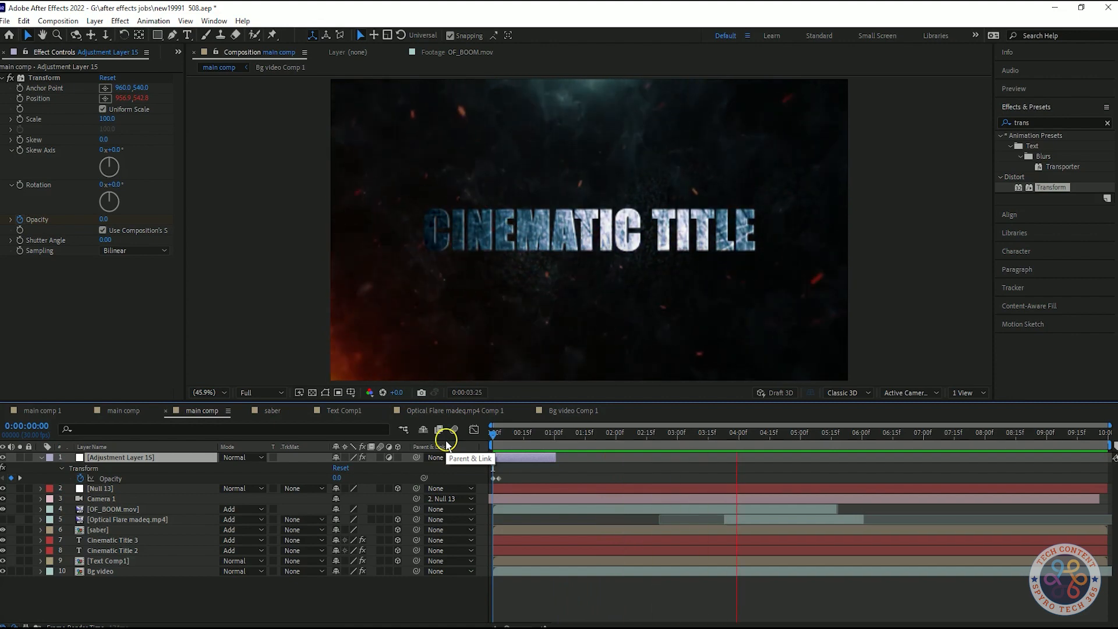
key(space)
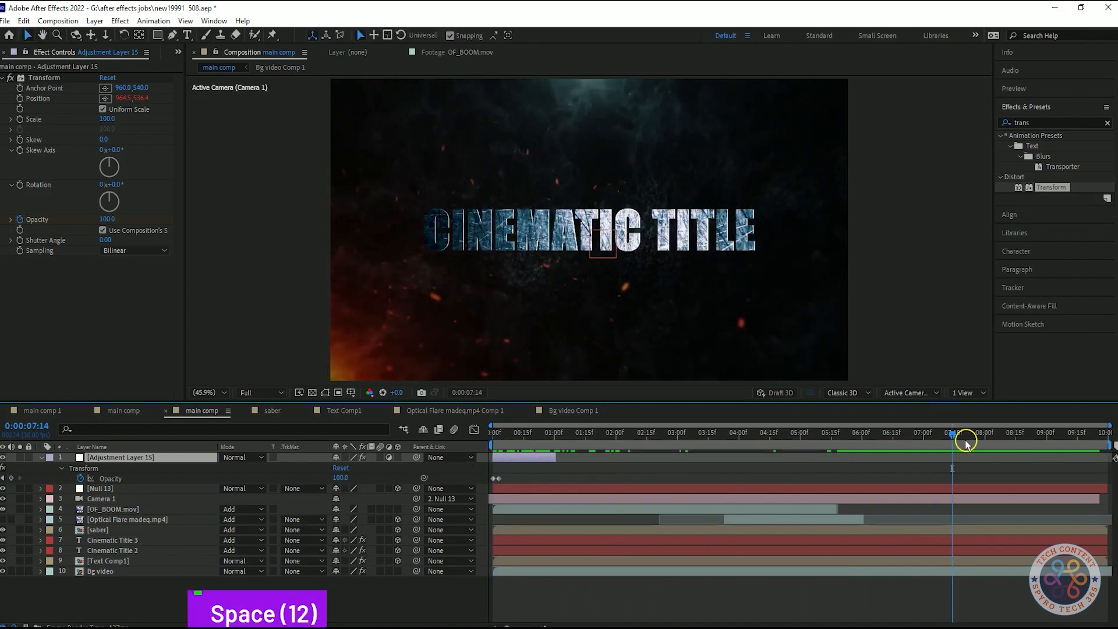
drag(830, 450, 492, 448)
key(ctrl+s)
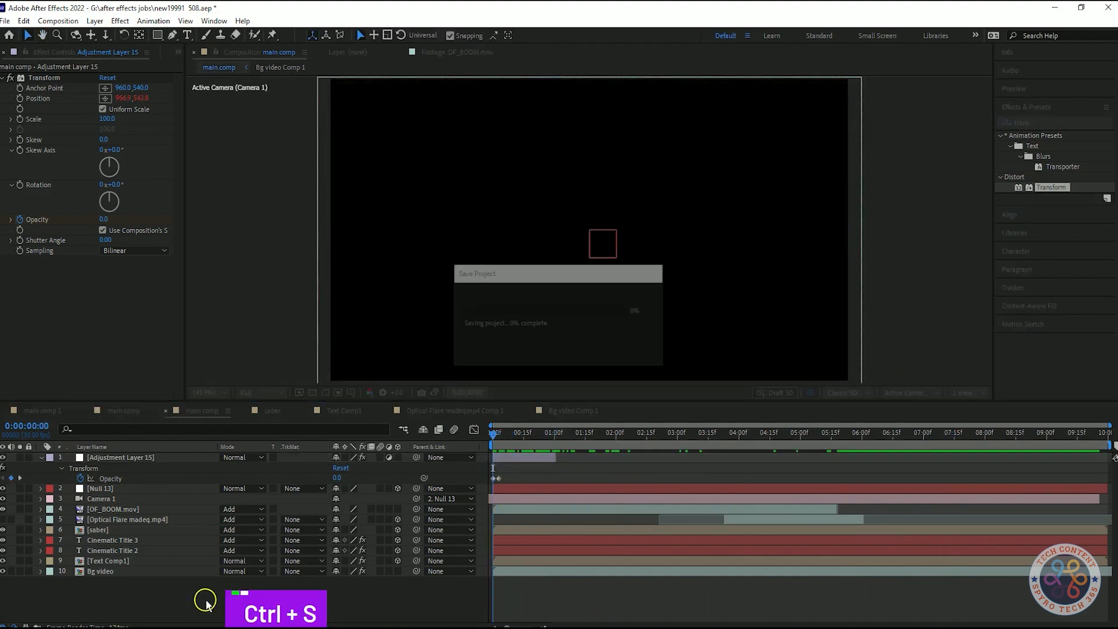
Add Light.png from the project as the topmost layer of main comp and set its blending mode to Add
click(178, 53)
click(205, 81)
scroll(103, 205, down, 10)
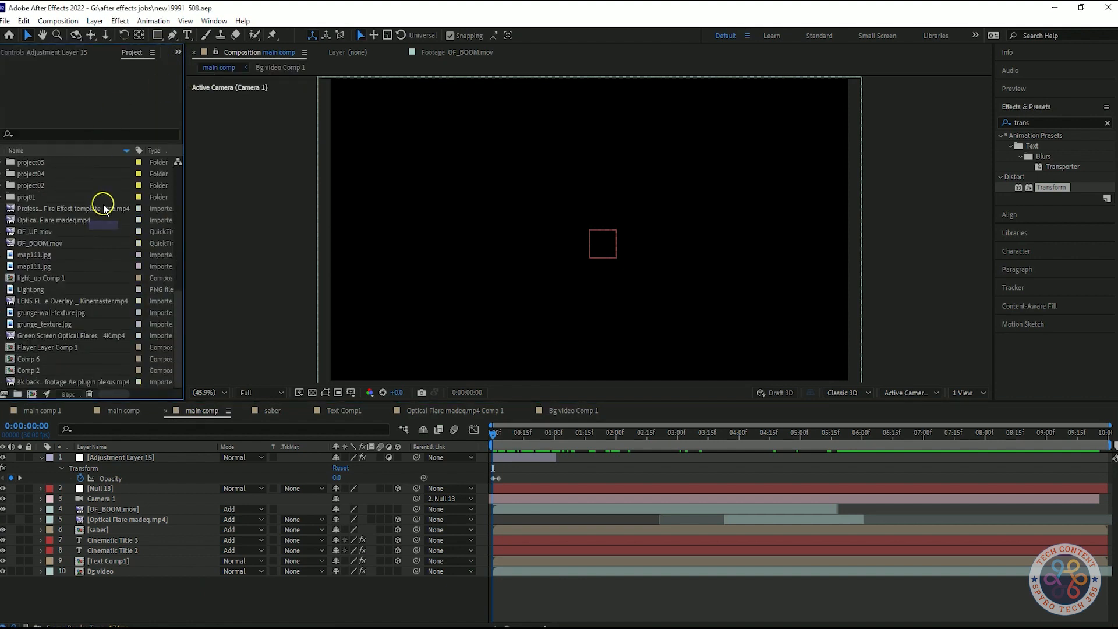
drag(34, 290, 113, 460)
click(250, 458)
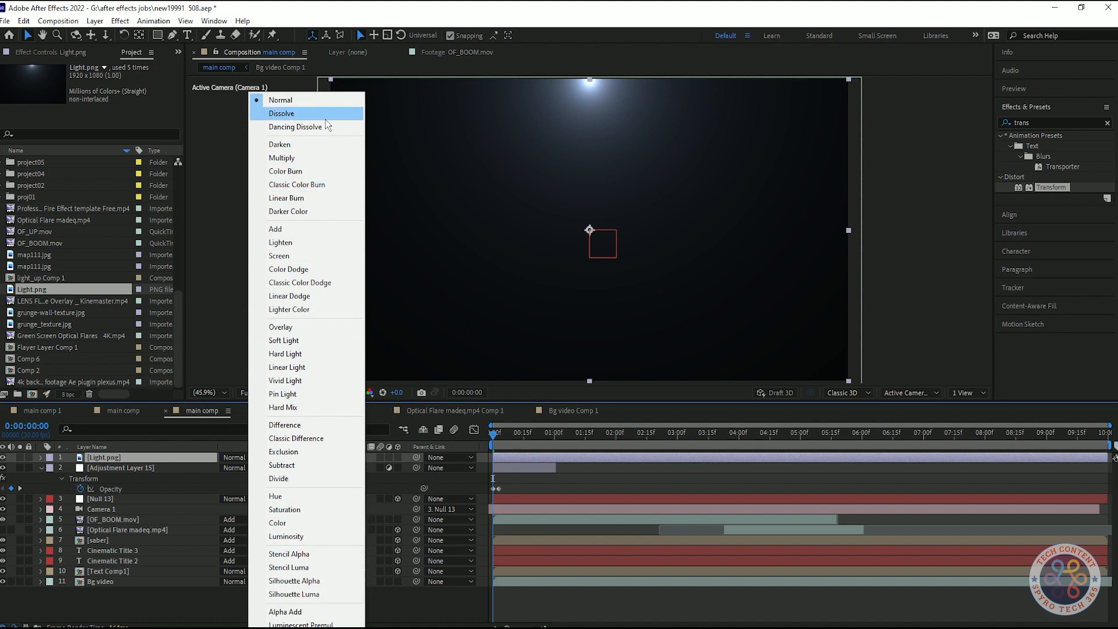
click(306, 229)
Shift the Light.png layer to start at about 15 frames and preview the title from the beginning
mouse_move(496, 437)
mouse_down()
mouse_move(645, 444)
mouse_move(540, 449)
mouse_move(585, 454)
mouse_move(491, 435)
mouse_up()
key(space)
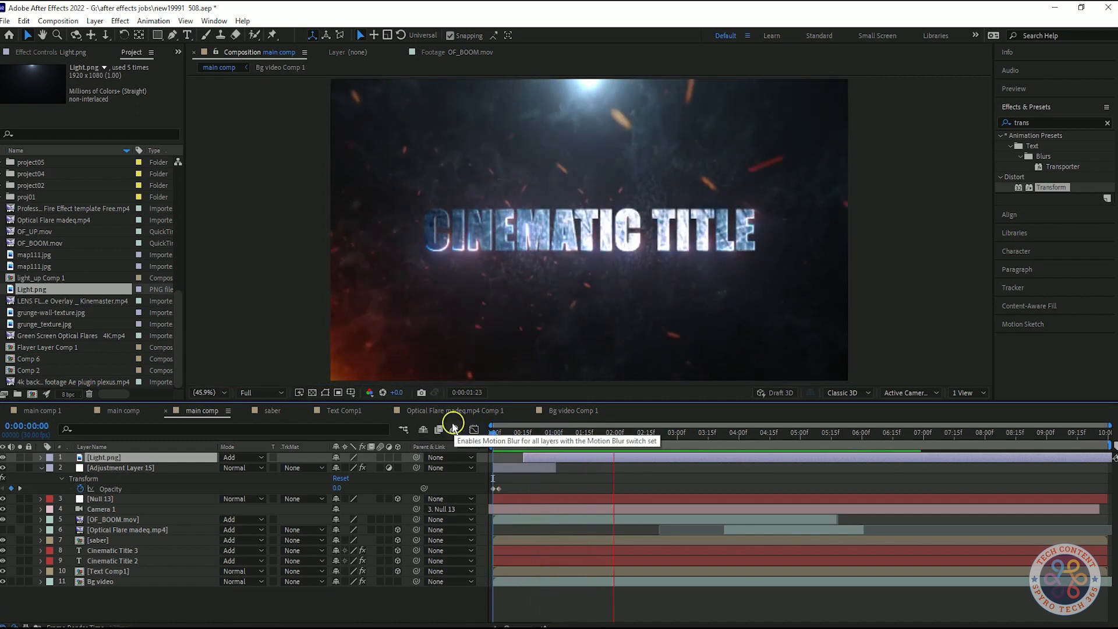
key(space)
Unlink the Light.png layer's scale dimensions, set its vertical scale to 112% and fit the comp in the viewer
key(s)
drag(367, 468, 376, 468)
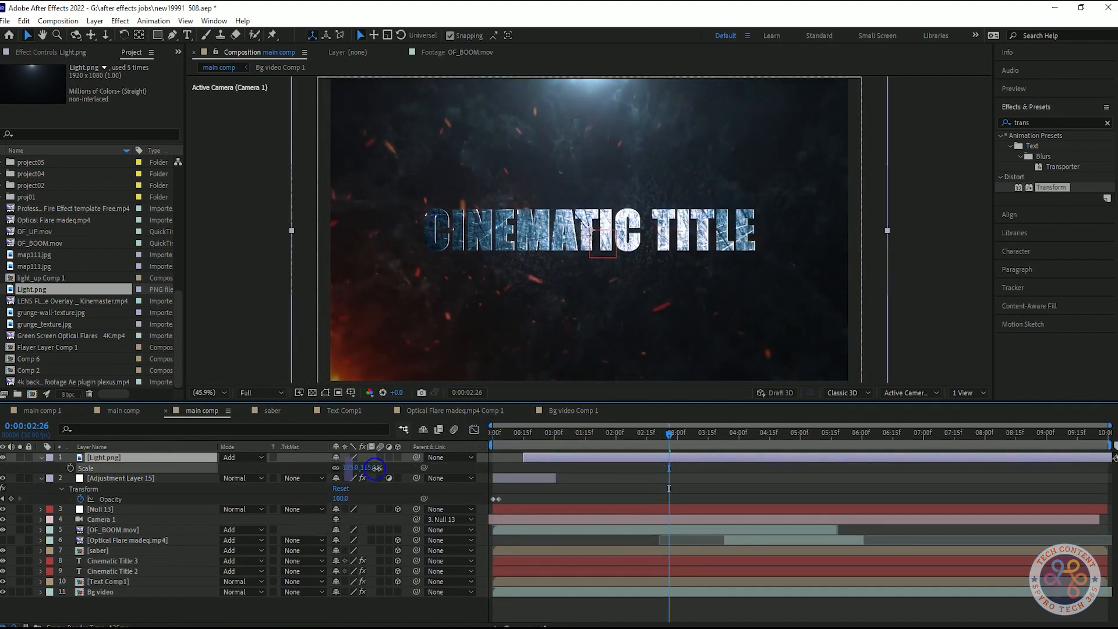
key(ctrl+z)
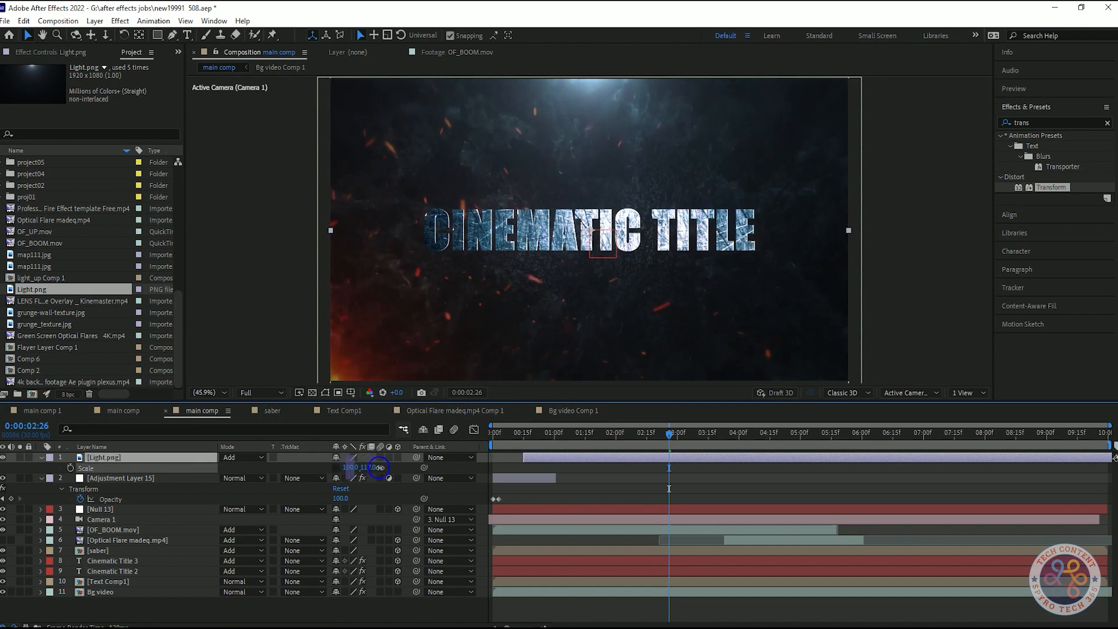
key(ctrl+z)
scroll(704, 257, down, 2)
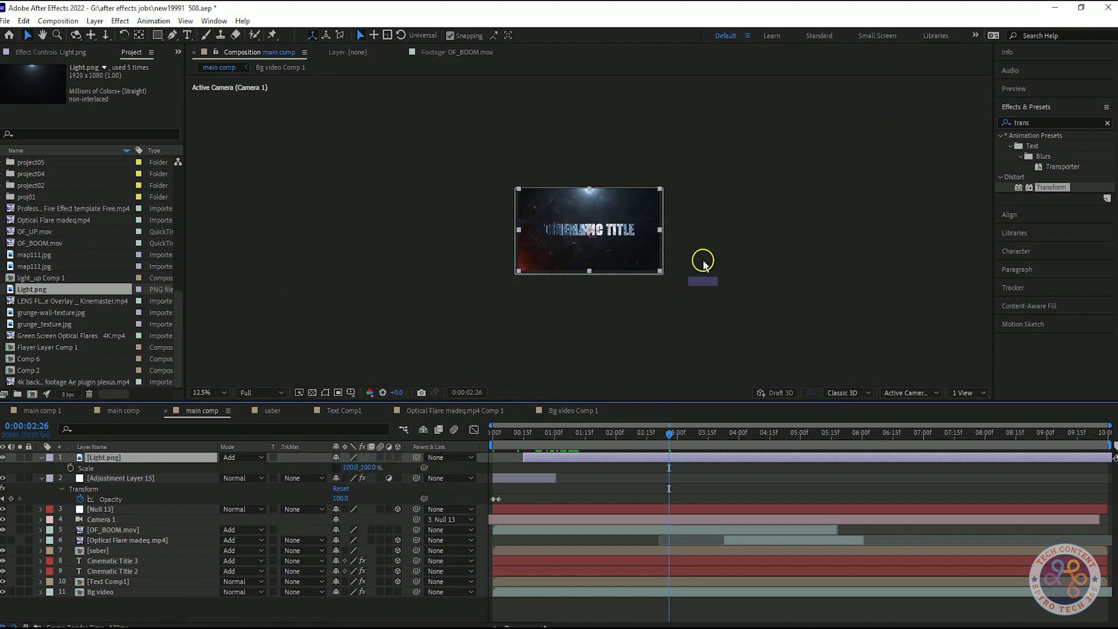
key(ctrl+z)
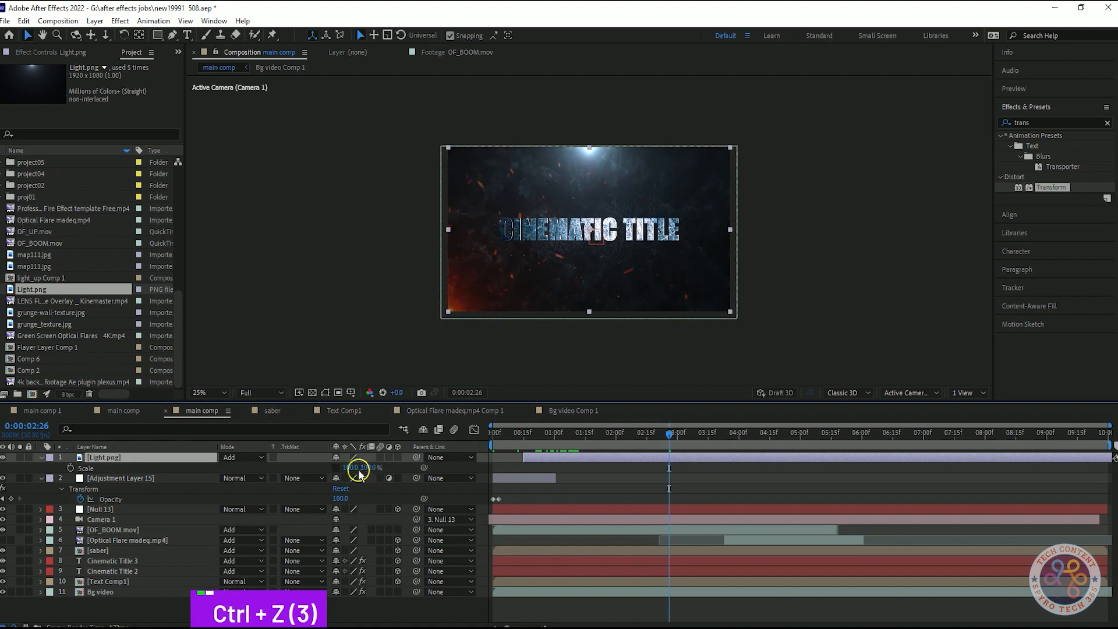
drag(371, 468, 376, 466)
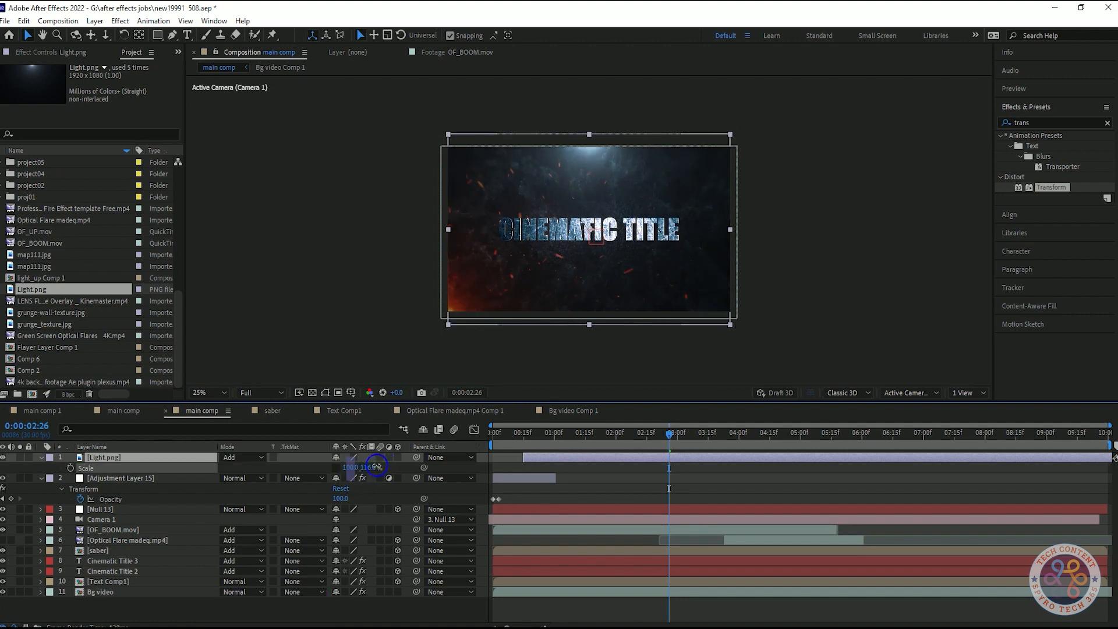
click(226, 393)
click(225, 405)
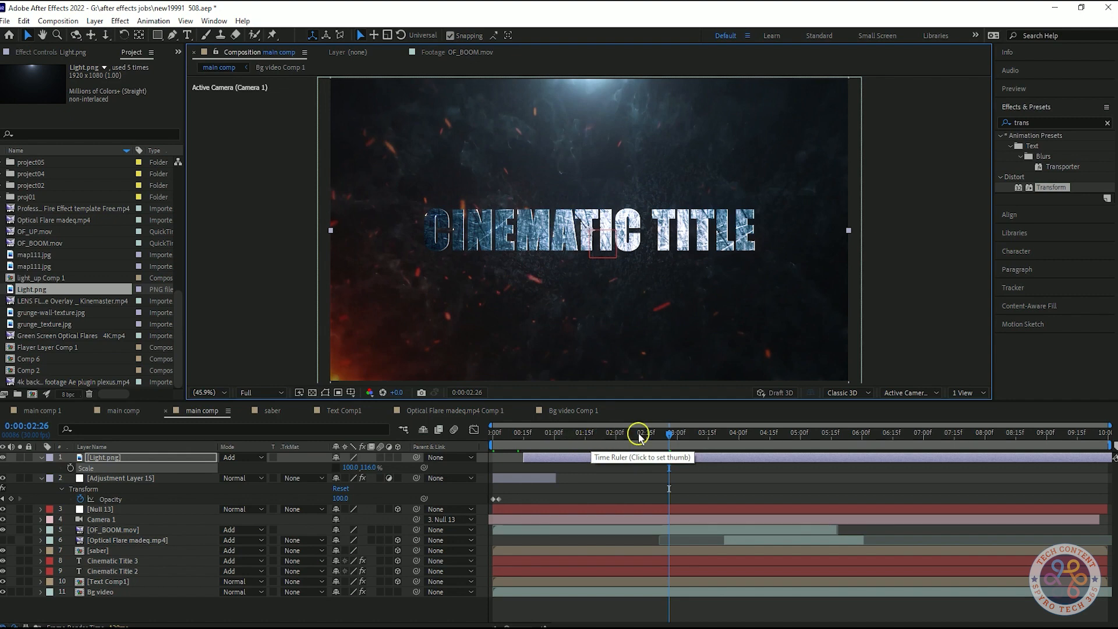
click(370, 467)
text(112)
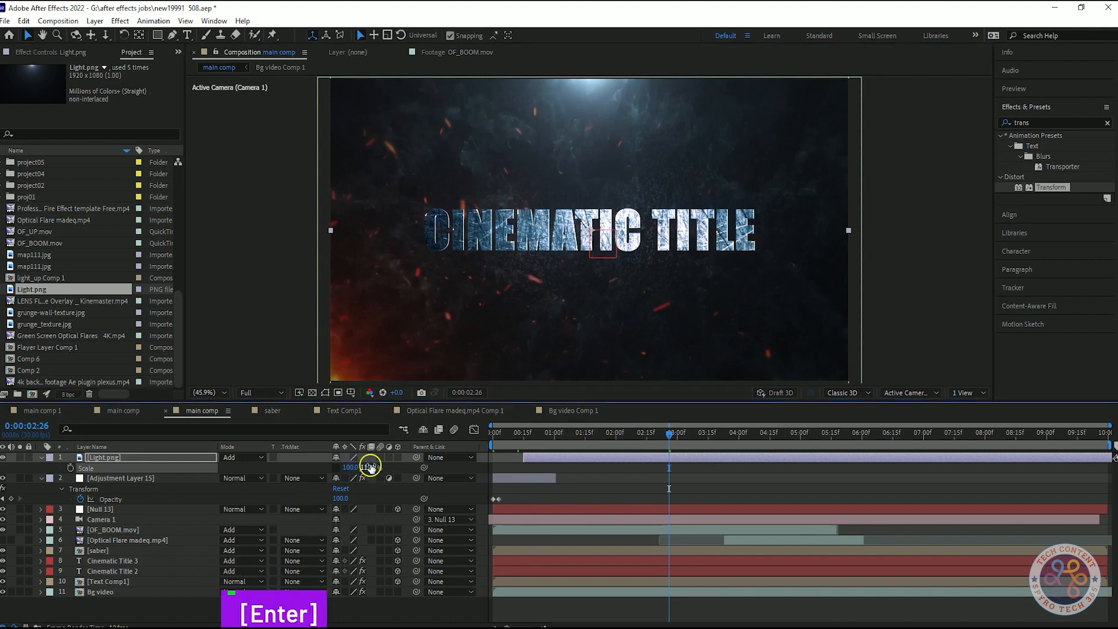
Check the light at the comp's end, preview the title from the start and save the project
drag(666, 438, 1112, 458)
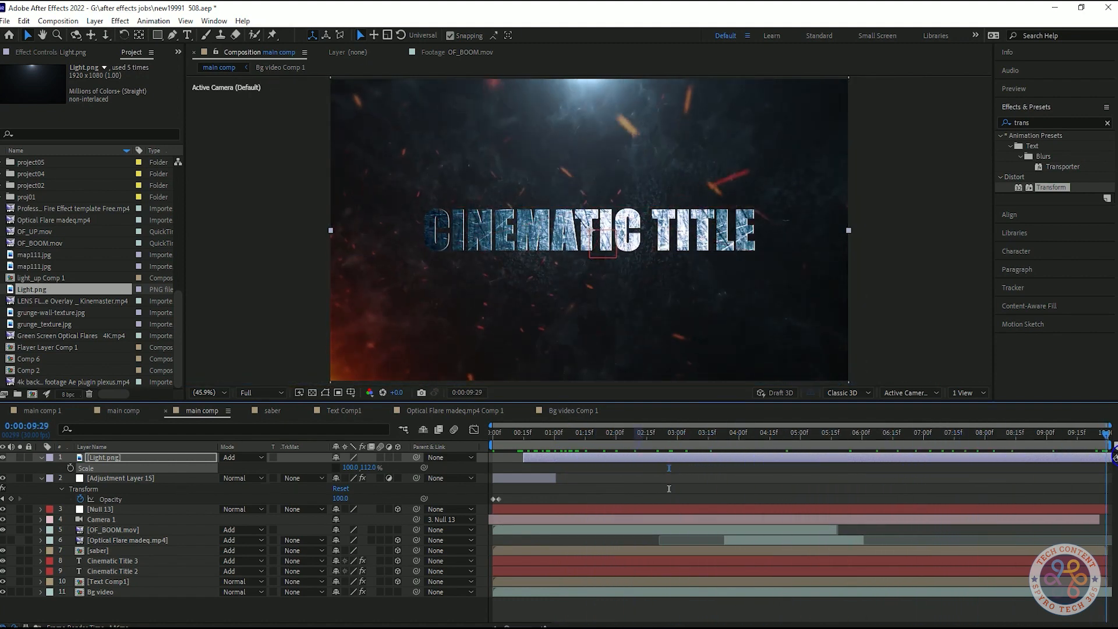
drag(1113, 458, 448, 502)
key(space)
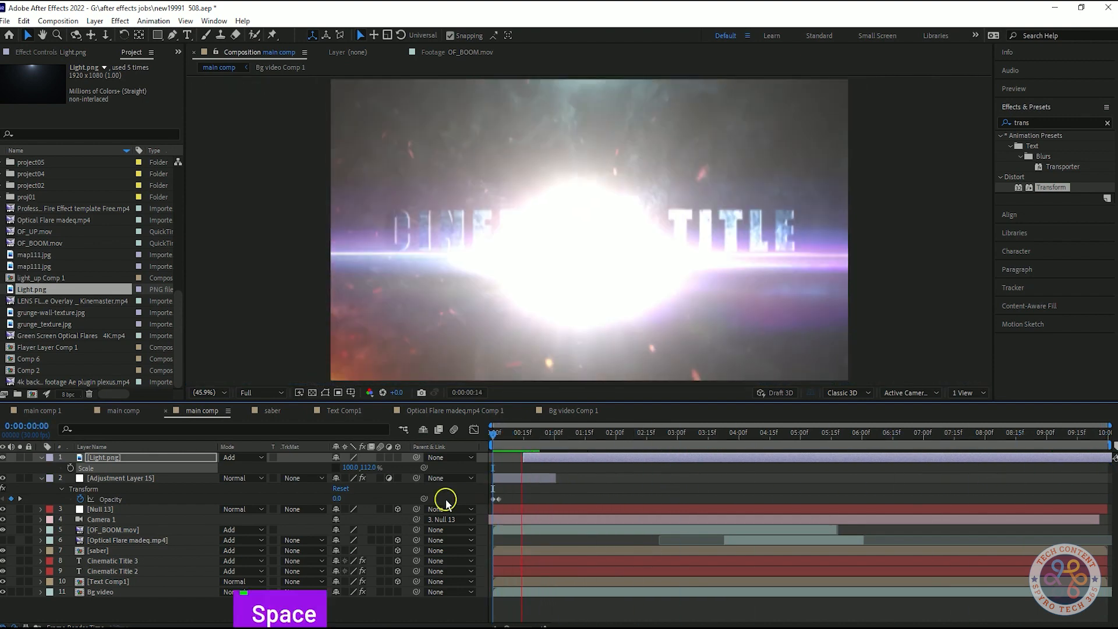
key(space)
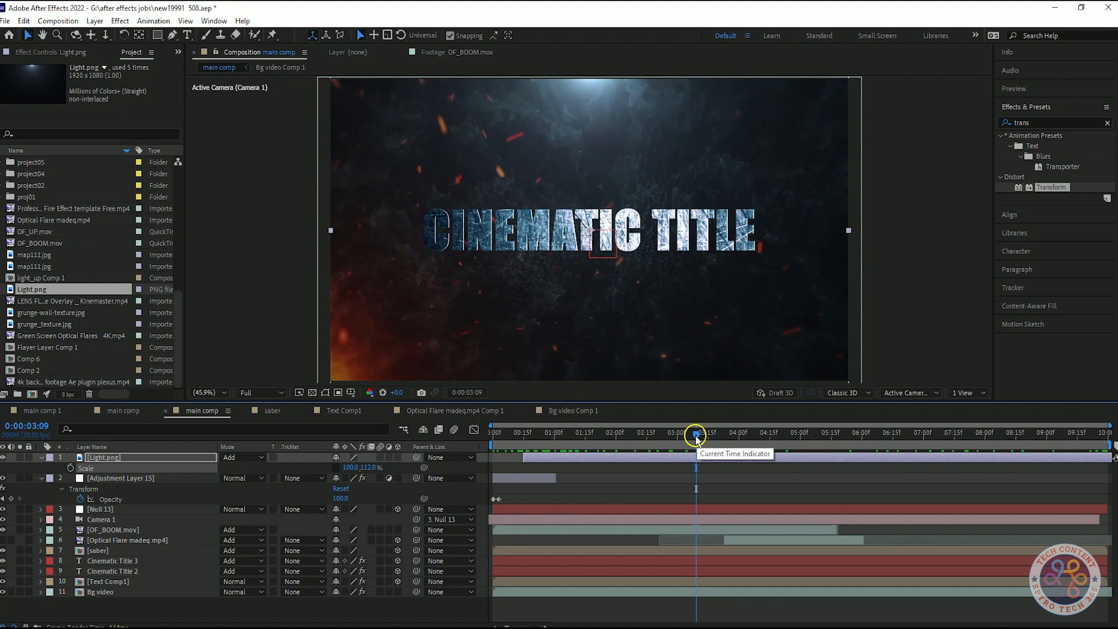
key(ctrl+s)
Create a new adjustment layer and apply the Vibrance effect to it
right_click(170, 609)
mouse_move(265, 469)
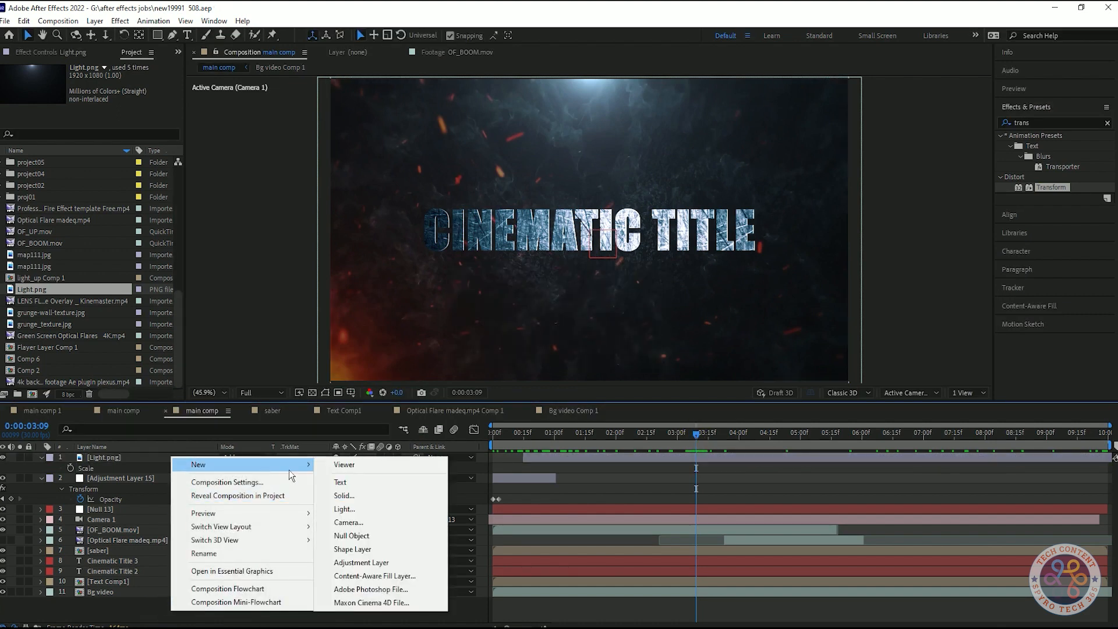
click(364, 562)
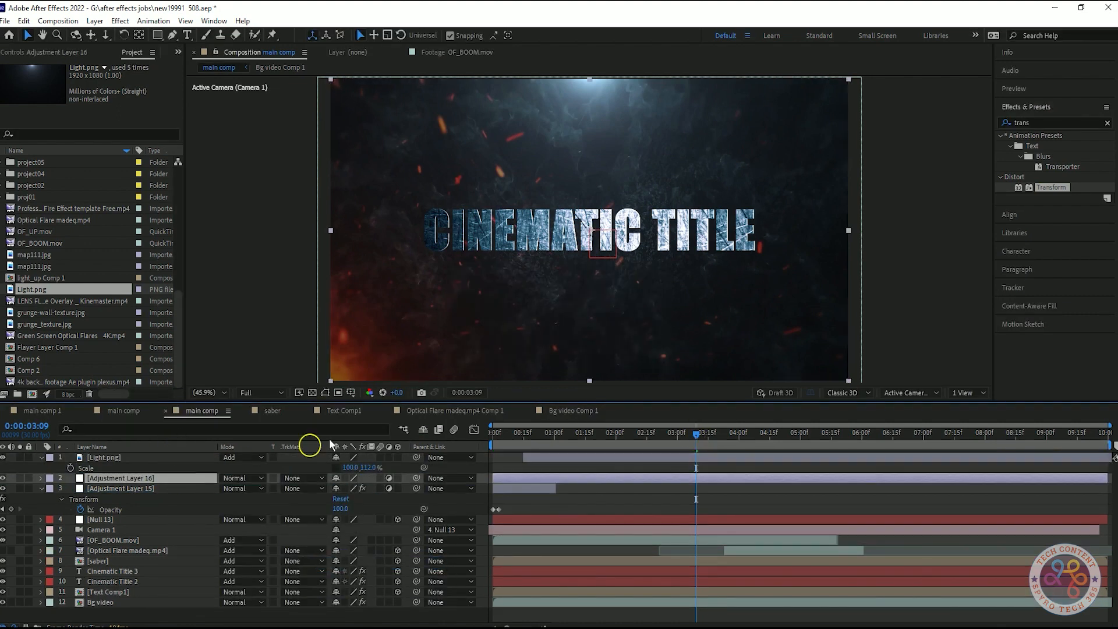
text(vib)
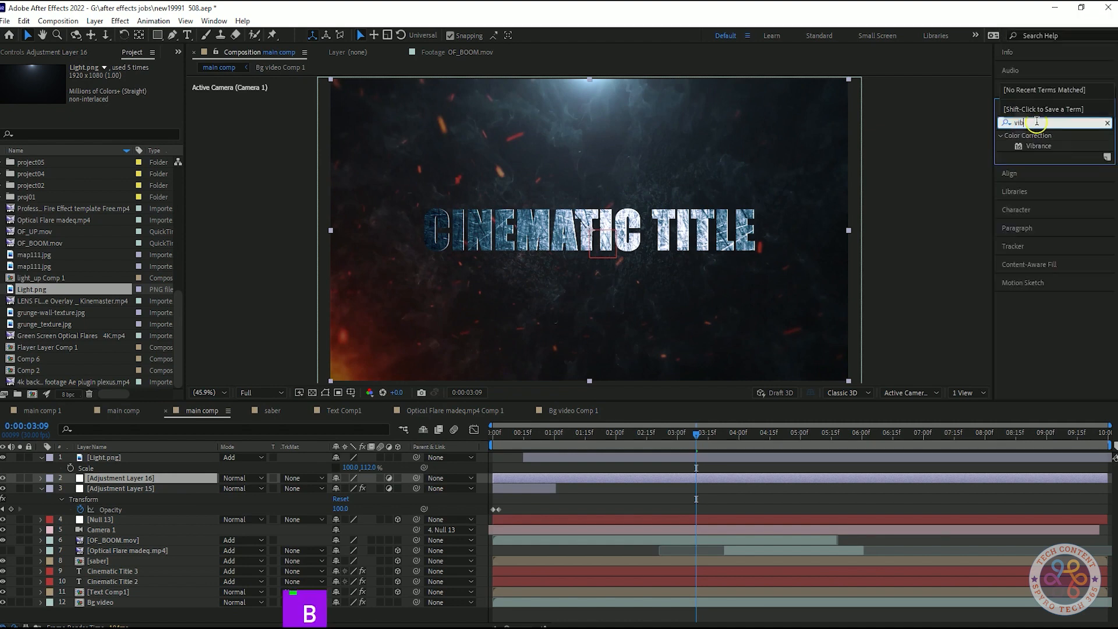
drag(1037, 149, 134, 479)
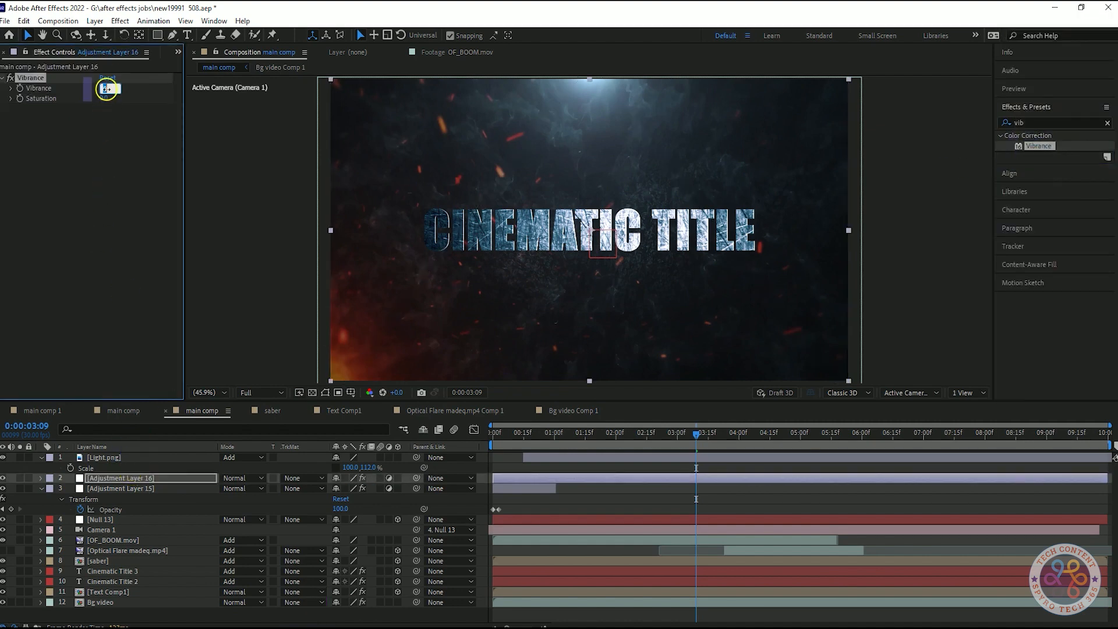
Set the effect's Vibrance and Saturation to 15 each and preview the comp from the start
key(BackSpace)
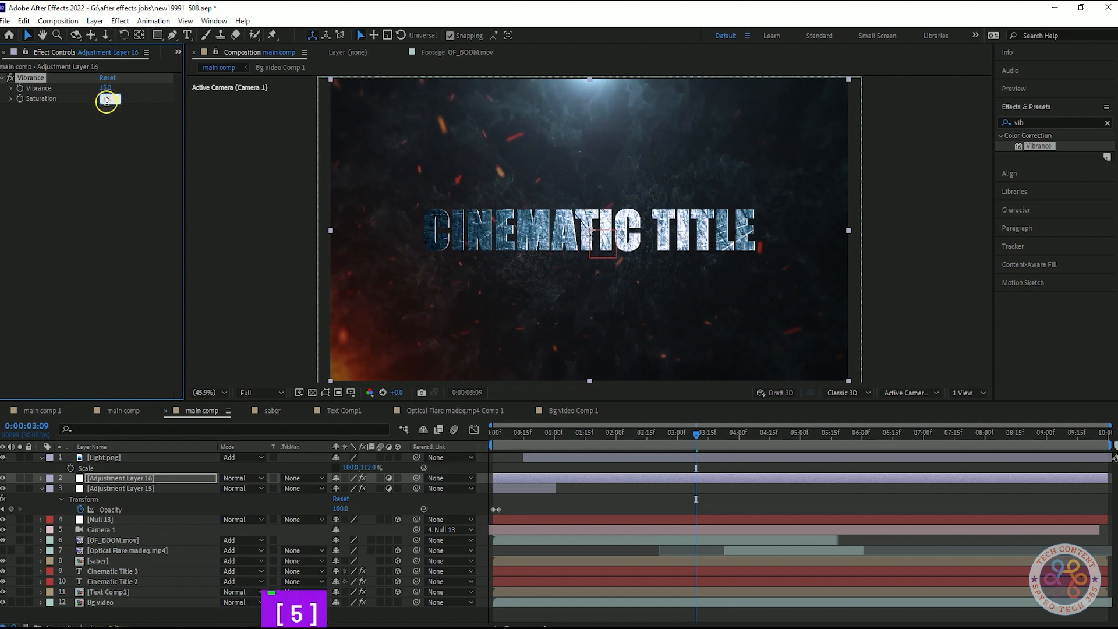
key(space)
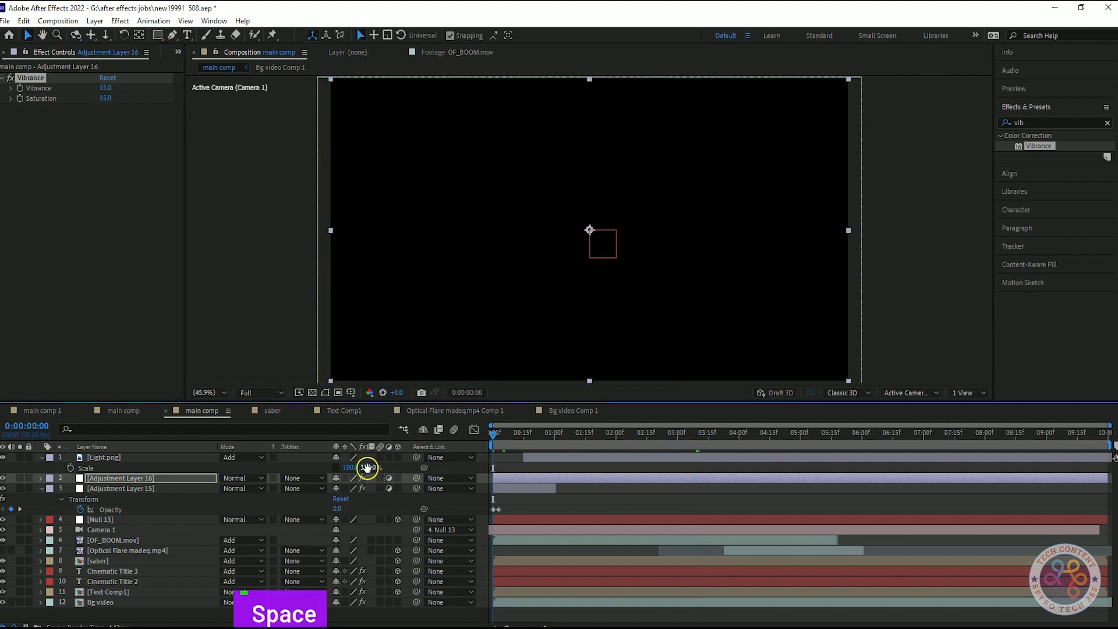
key(space)
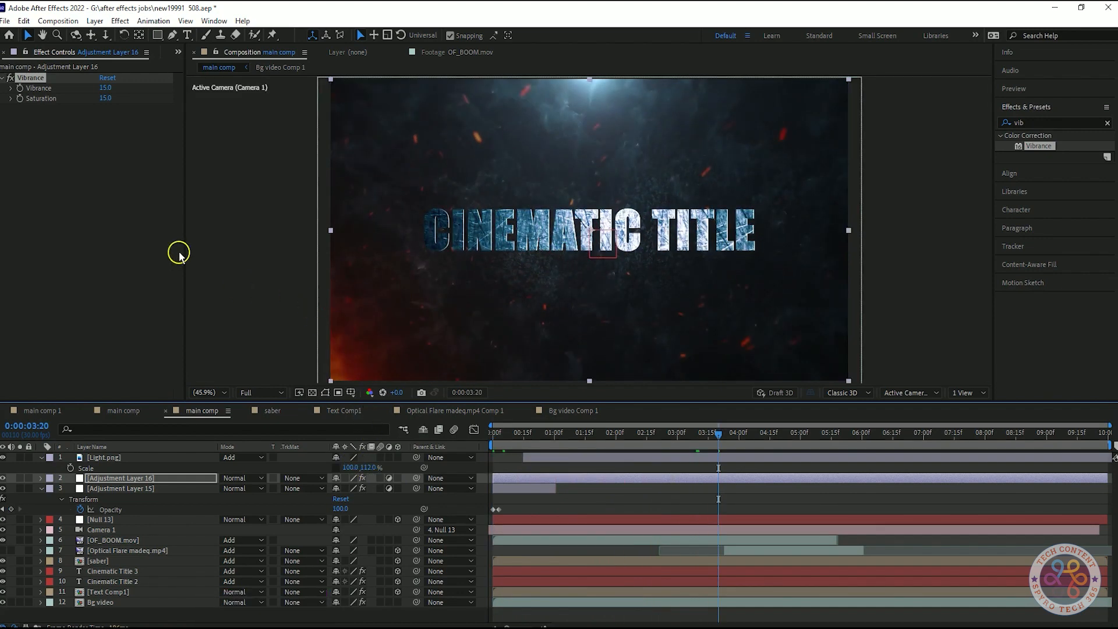
Collapse Light.png's properties, duplicate Adjustment Layer 15, move the copy to start at 0:00:04:12 and preview from there
click(147, 489)
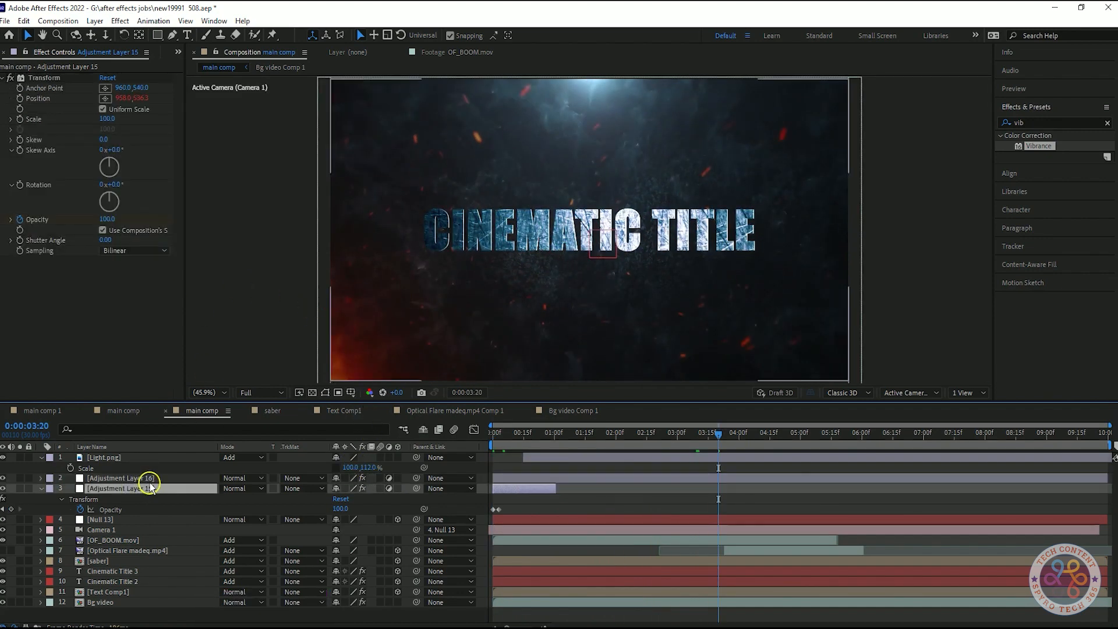
click(168, 469)
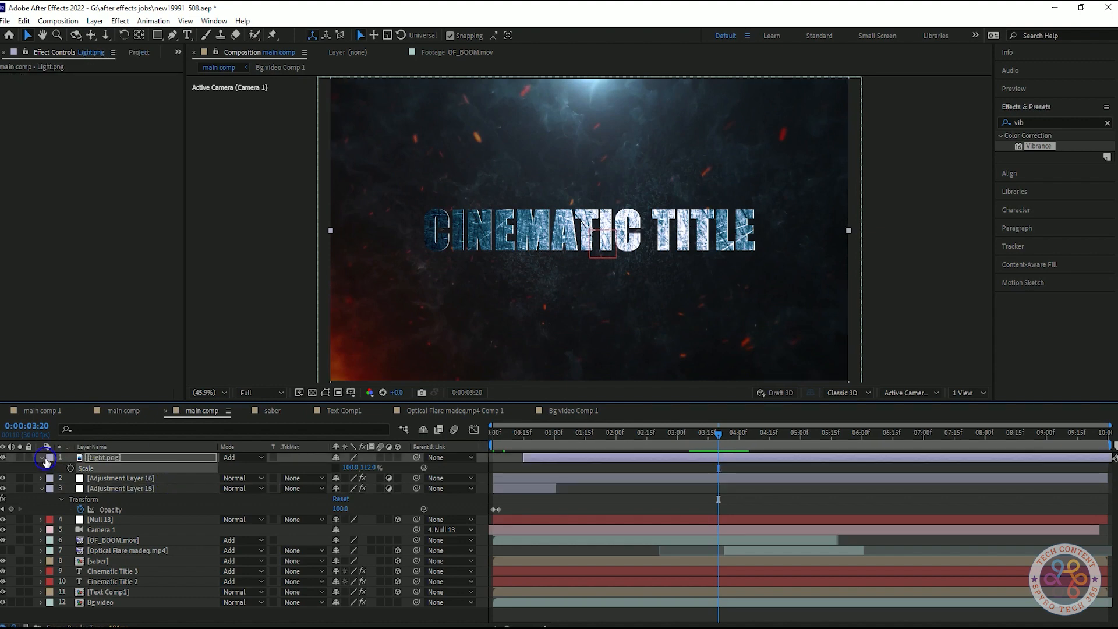
click(44, 459)
click(138, 478)
key(ctrl+d)
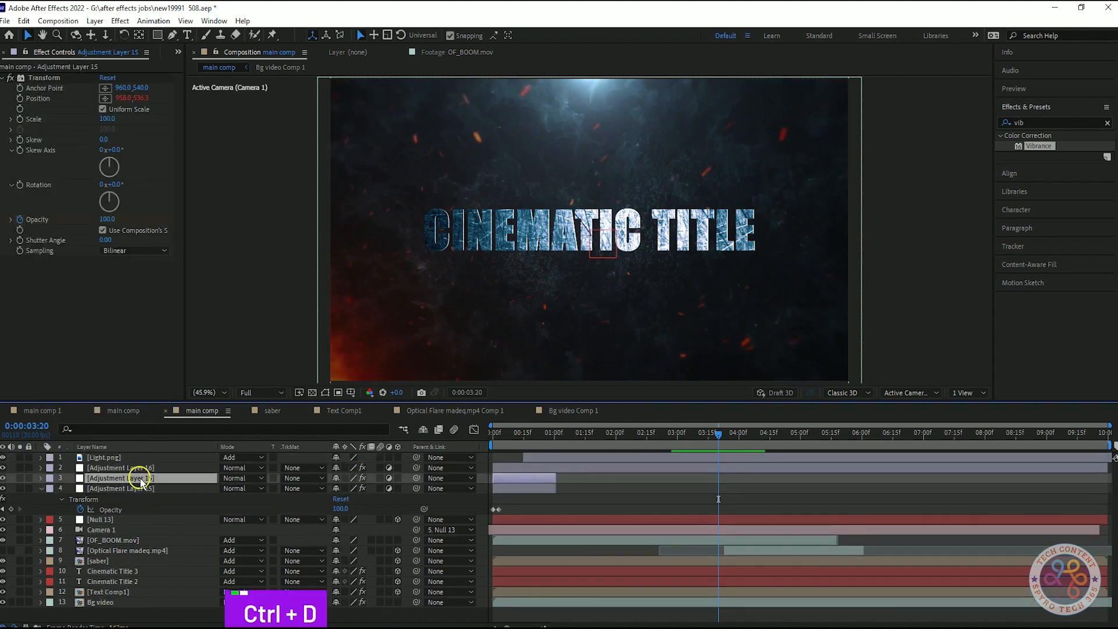
drag(146, 458, 149, 473)
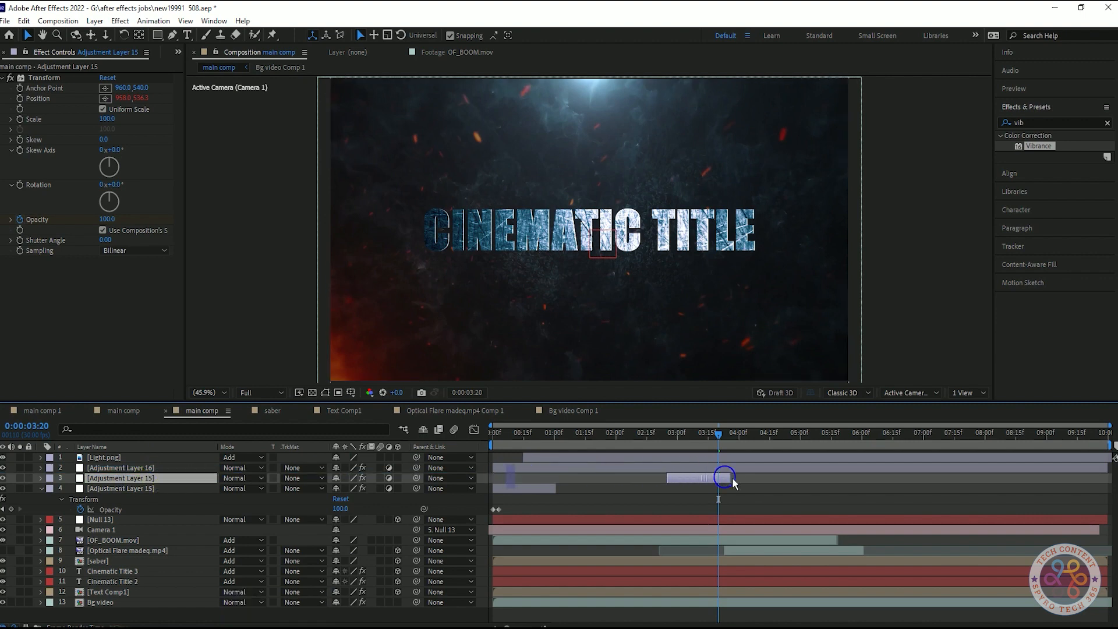
drag(720, 437, 764, 440)
key(space)
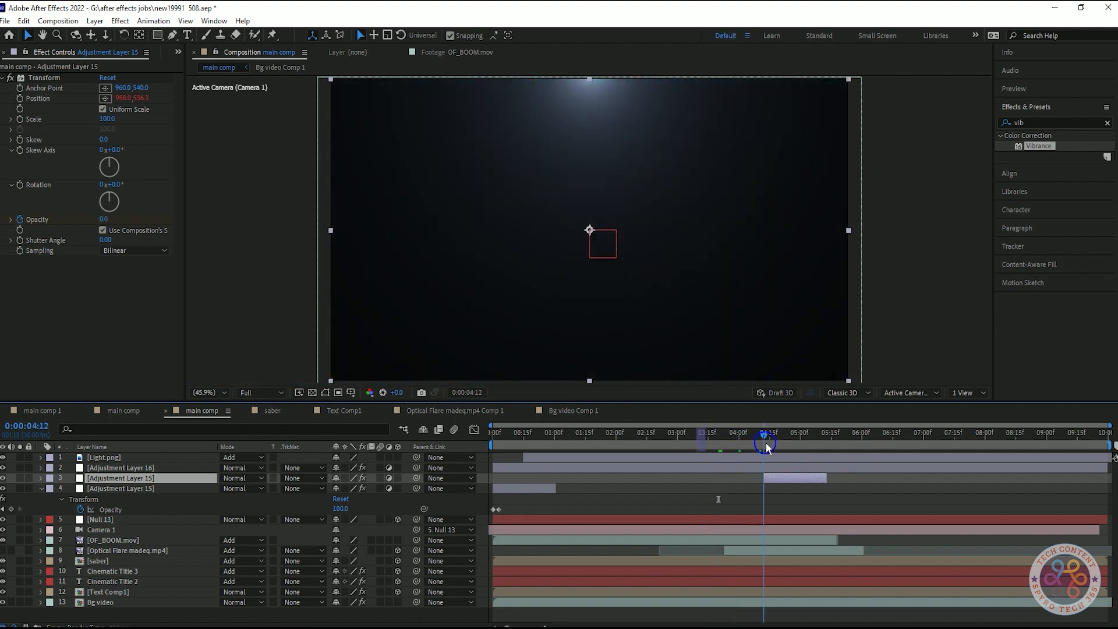
key(space)
Show the copied adjustment layer's opacity keyframes, place the 100% keyframe before the 0% one near the layer's end, and preview the fade-out
key(u)
click(768, 500)
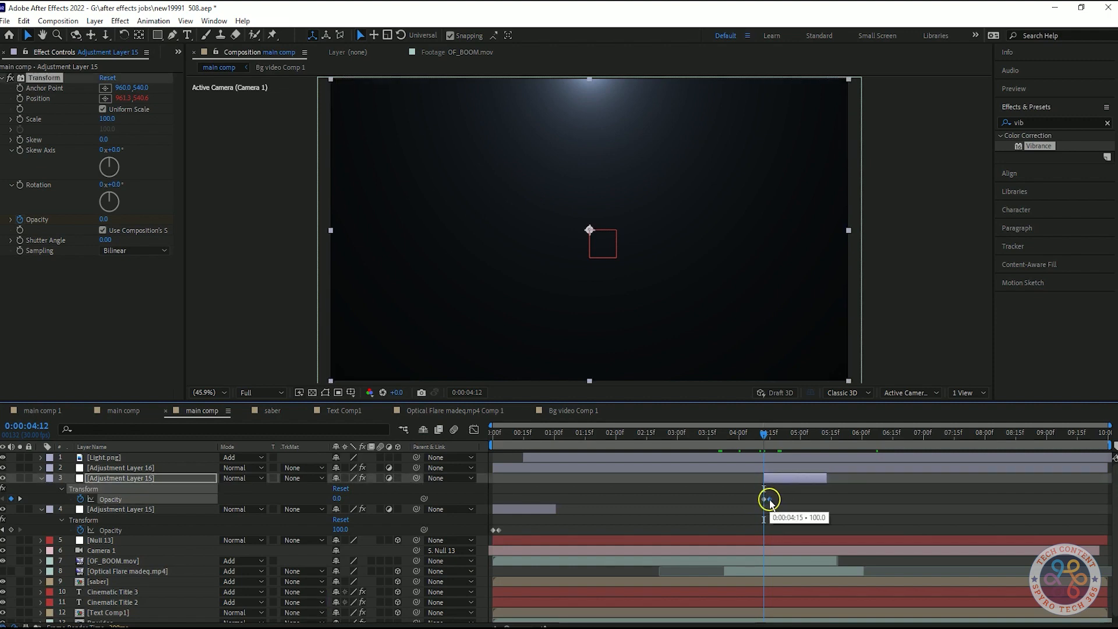
click(770, 437)
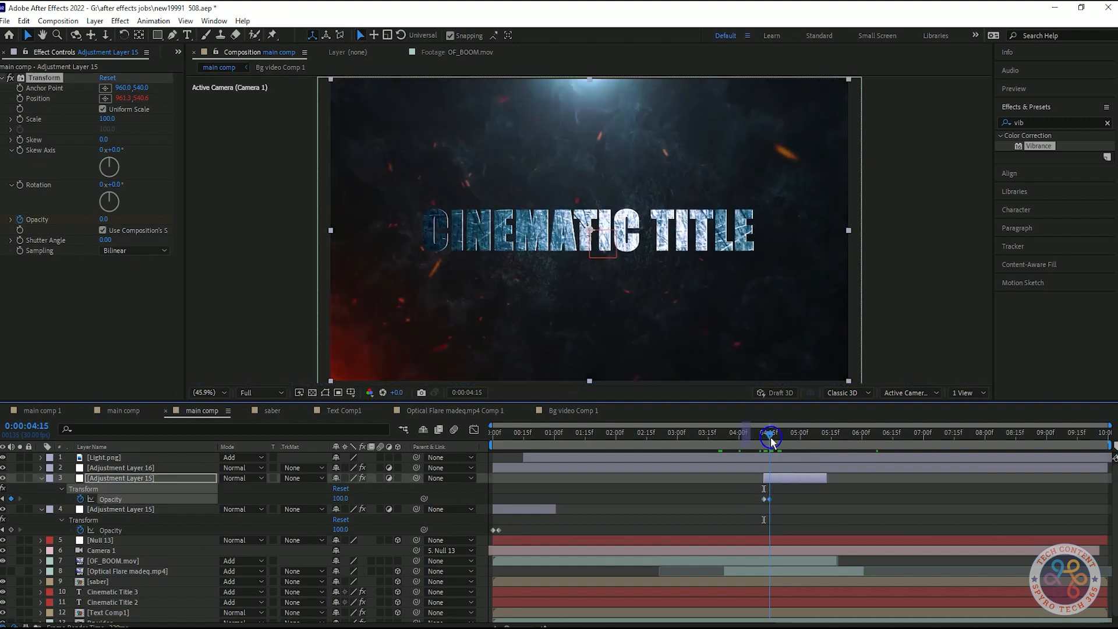
drag(771, 437, 766, 439)
drag(765, 499, 815, 503)
drag(816, 441, 750, 452)
key(space)
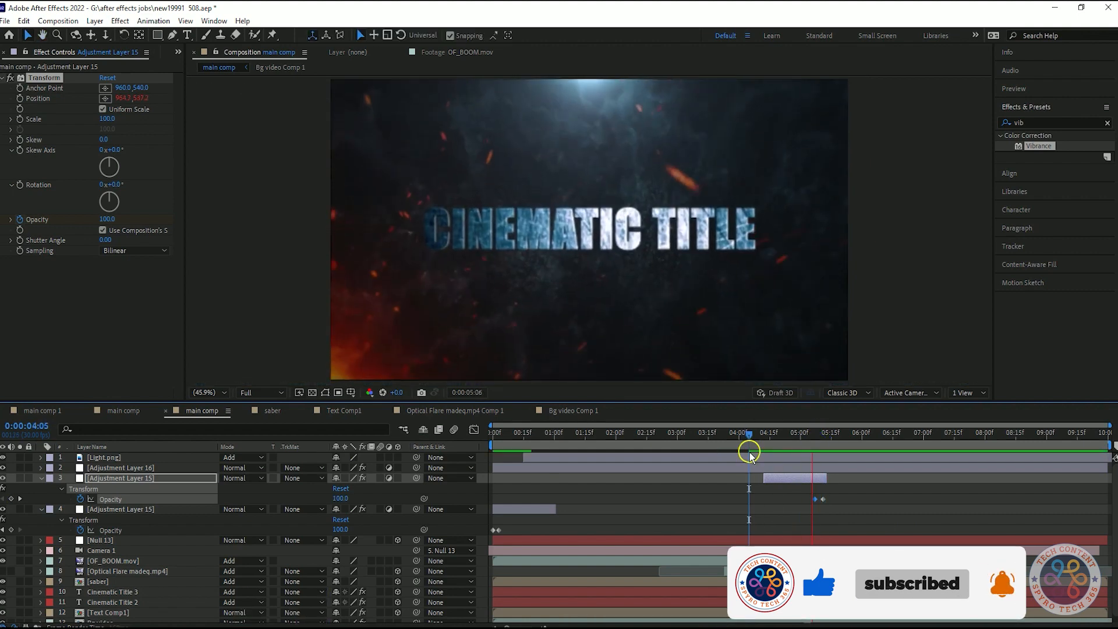
Move the fade-out's 0% opacity keyframe to the end of the layer at 0:00:05:12 and end the work area there
key(space)
drag(910, 432, 831, 435)
key(n)
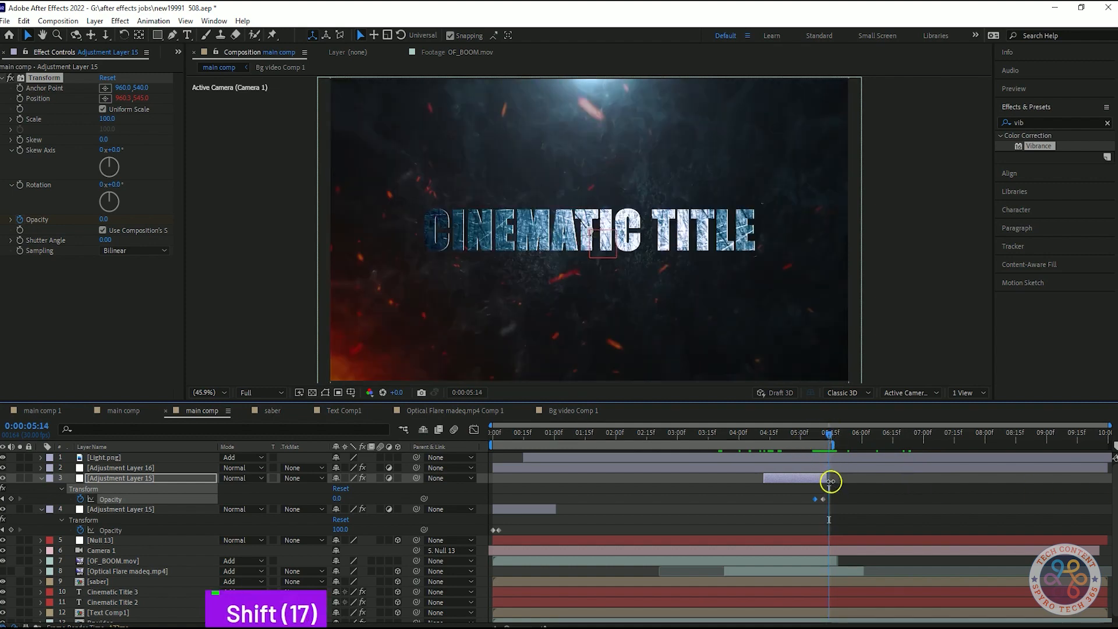
drag(830, 481, 829, 494)
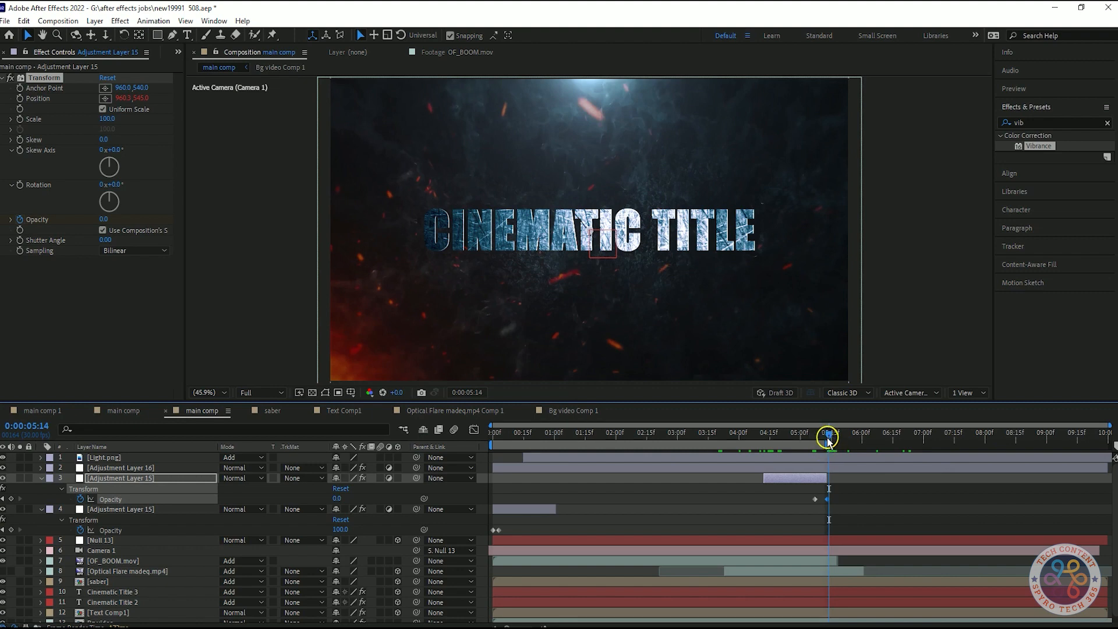
drag(828, 445, 825, 441)
drag(829, 505, 826, 501)
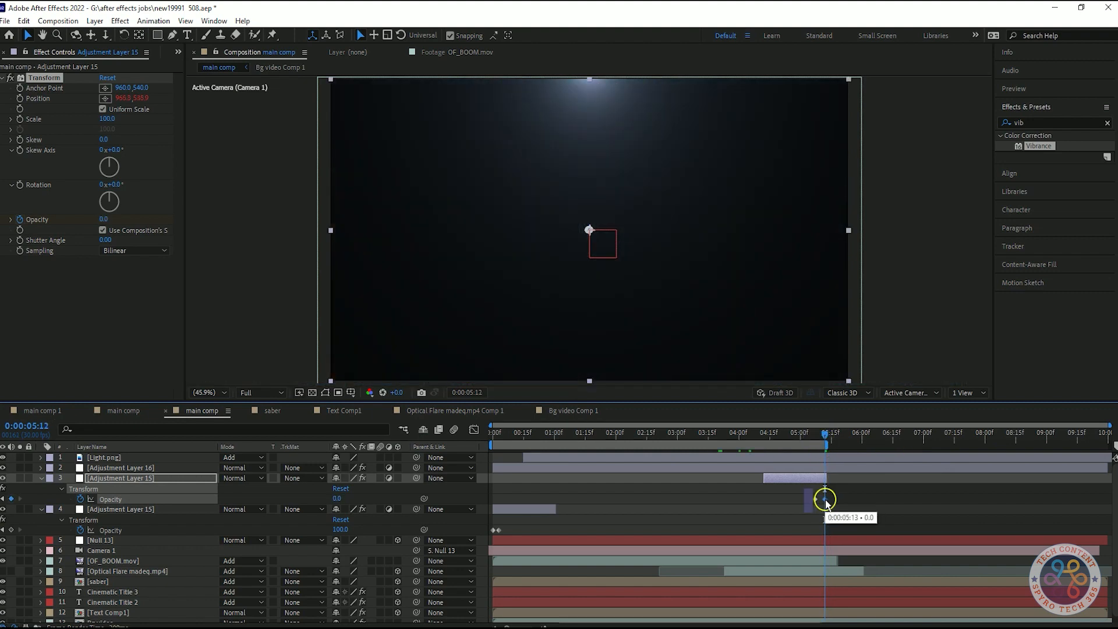
Trim Adjustment Layer 16 to end at 0:00:05:12 and undo the extra shortening beyond that
click(848, 469)
key(alt+bracketright)
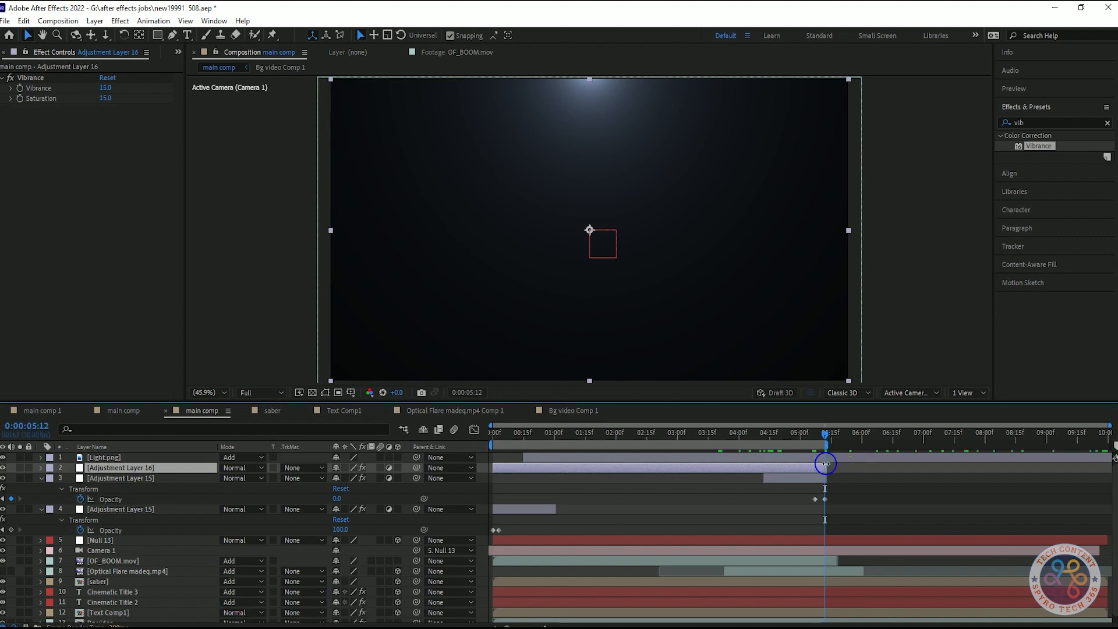
click(822, 445)
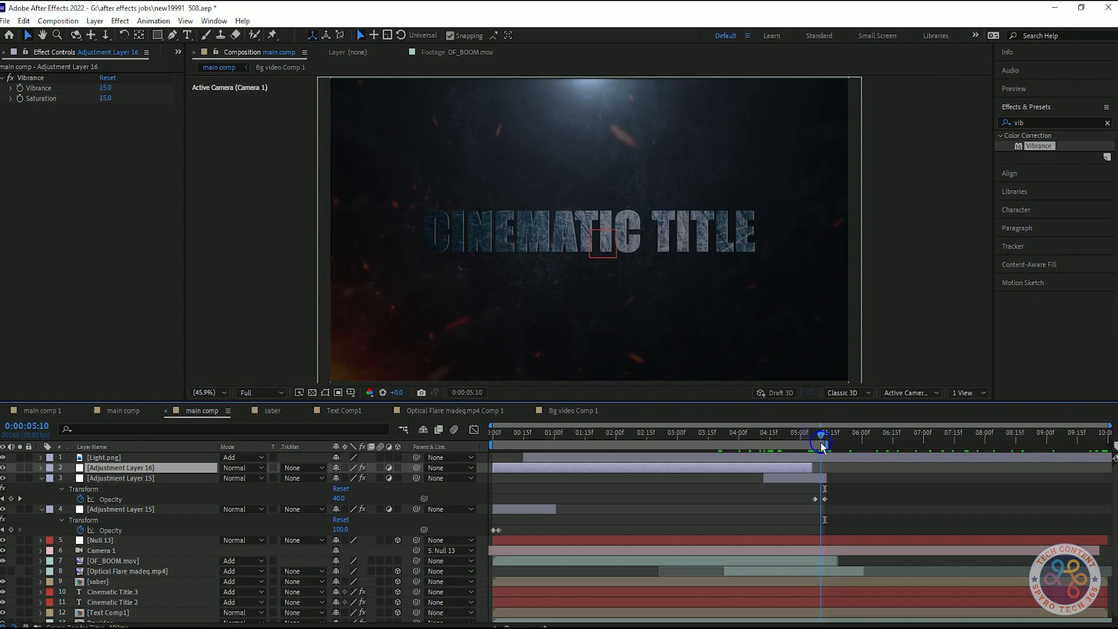
key(ctrl+z)
Trim Light.png to end shortly before 0:00:05:12 and preview the comp from the start
click(840, 459)
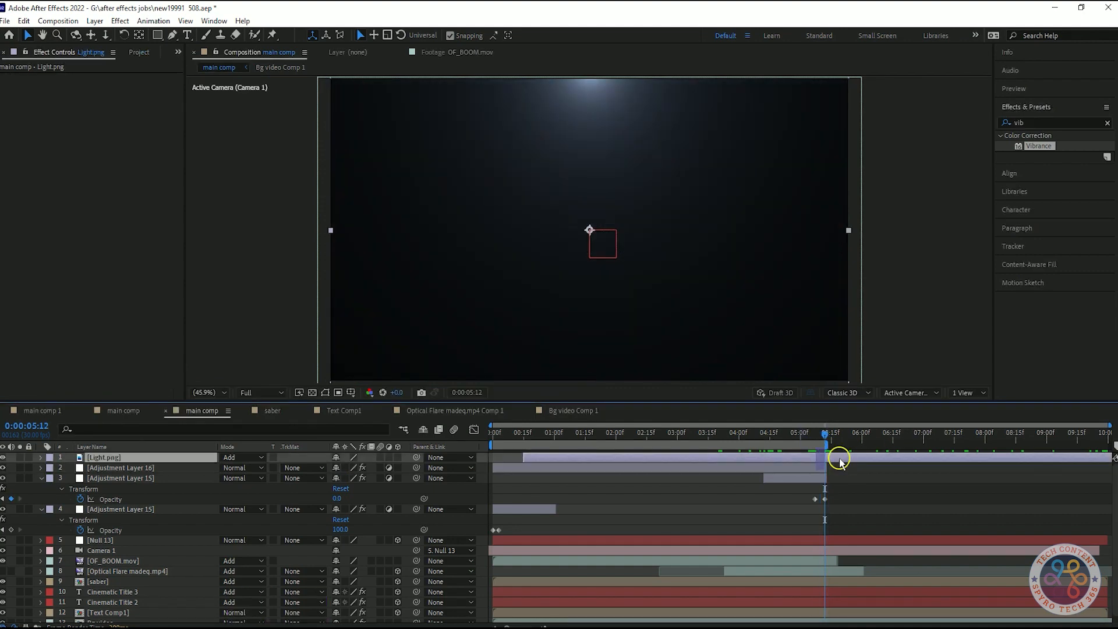
key(alt+bracketright)
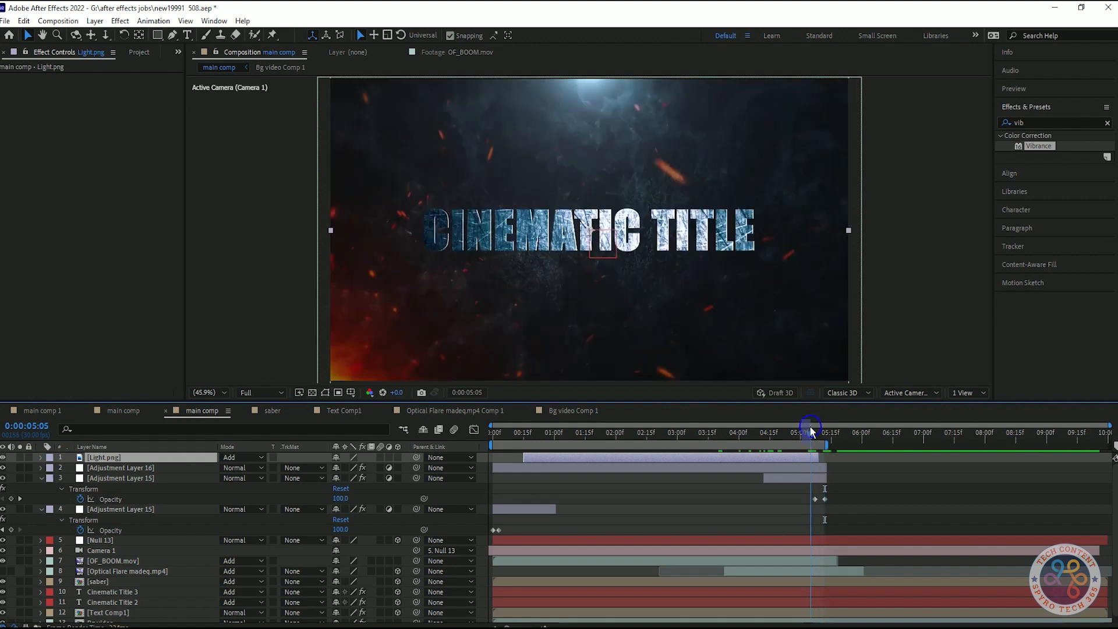
key(space)
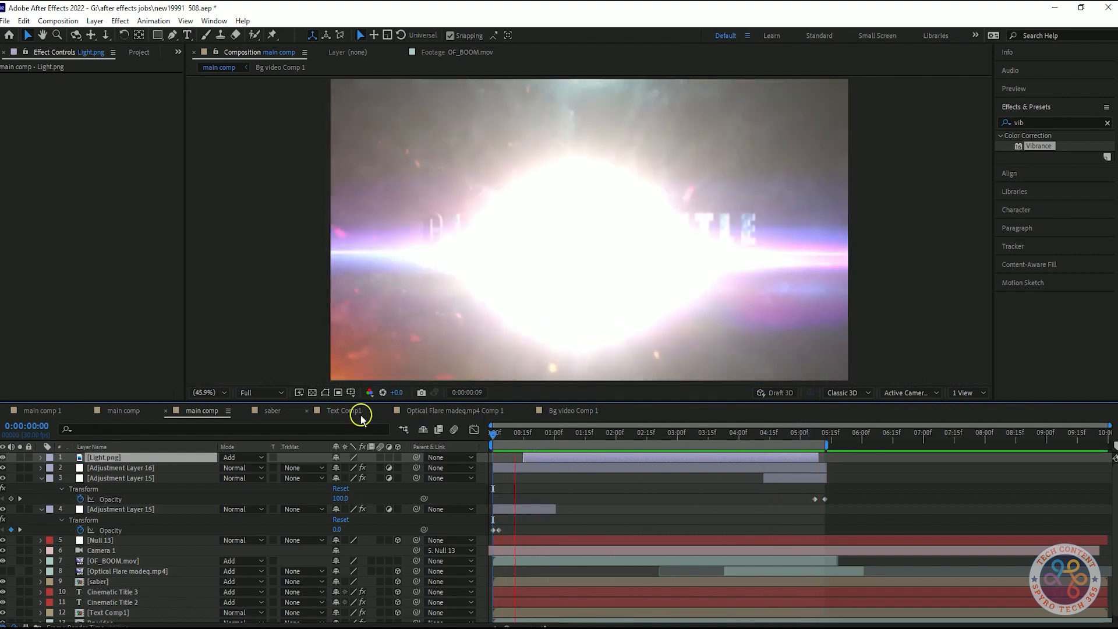
key(space)
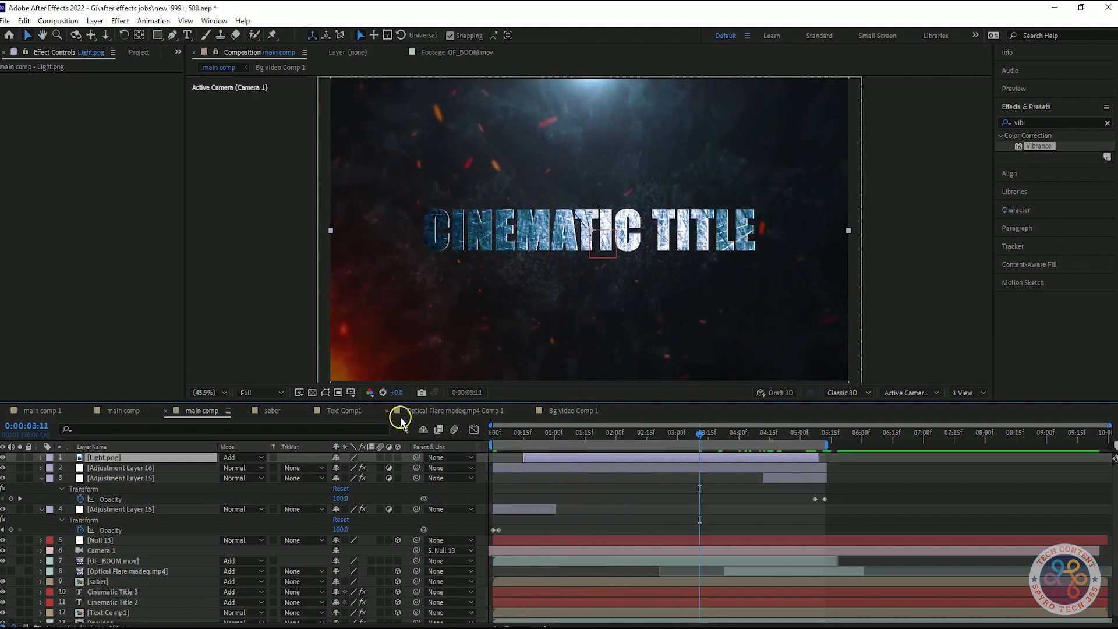
Make the Optical Flare madeq.mp4 layer visible, shift it earlier so it ends before the fade-out, and preview the timing
click(107, 572)
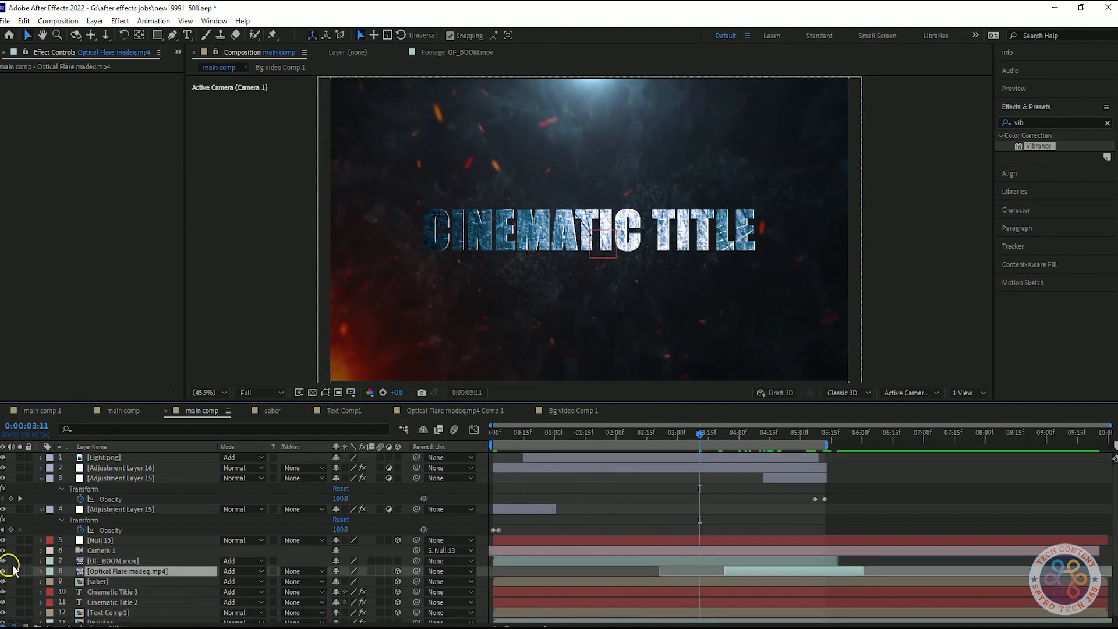
key(space)
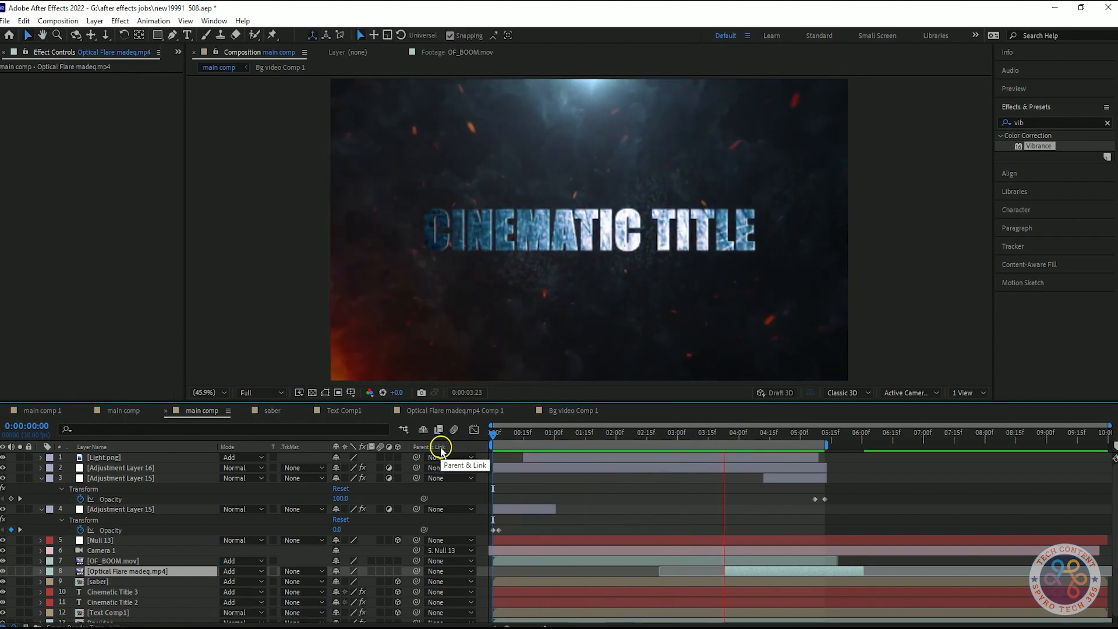
click(786, 573)
drag(785, 573, 734, 573)
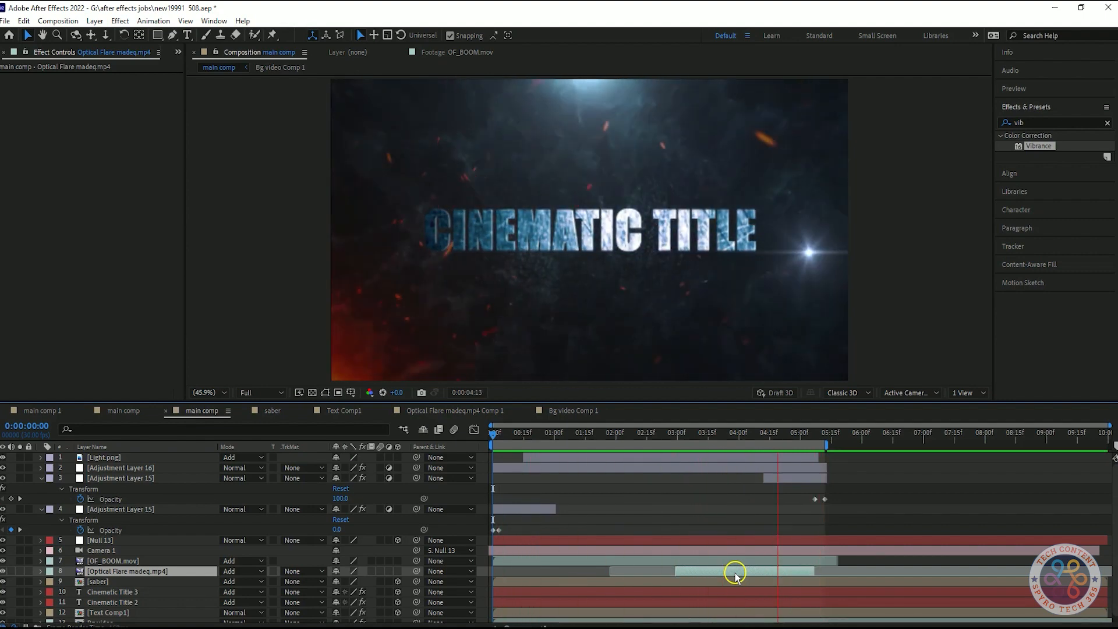
drag(742, 577, 711, 571)
key(space)
key(space)
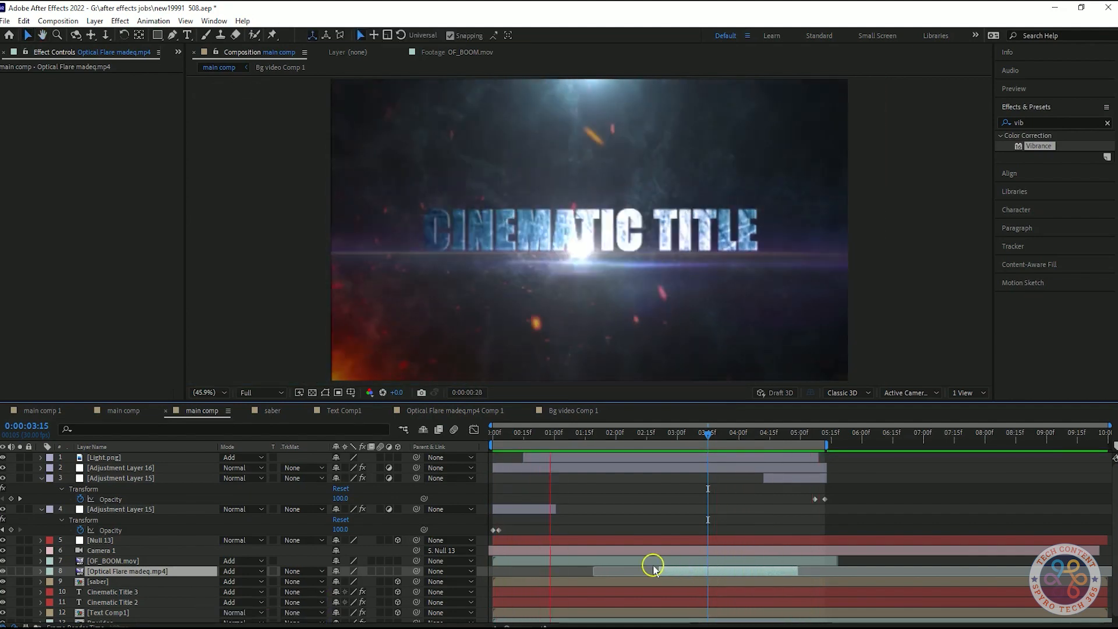
key(space)
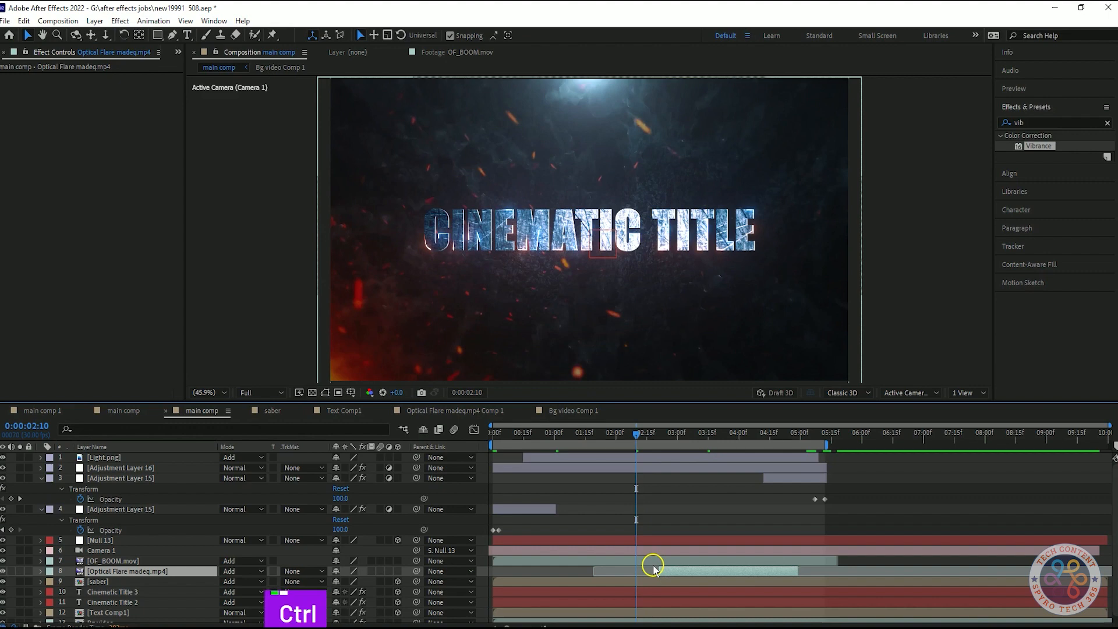
Save the project, enable full-screen playback in the preview settings, and play the title full screen
key(ctrl+s)
click(1016, 90)
click(1018, 254)
click(1089, 236)
click(1075, 269)
key(ctrl+s)
key(ctrl)
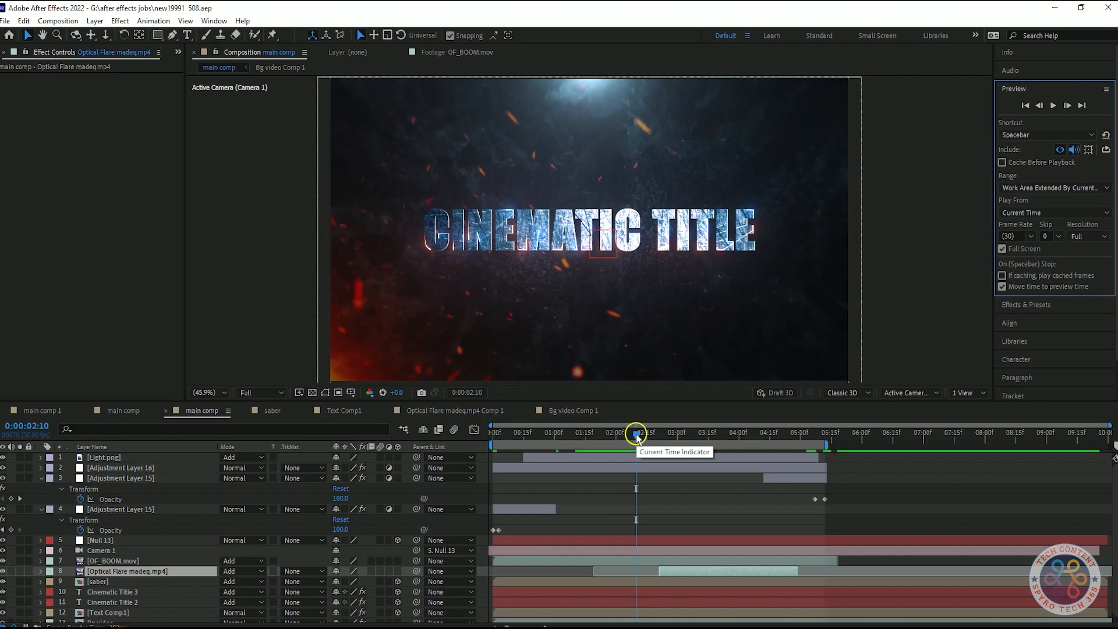
key(space)
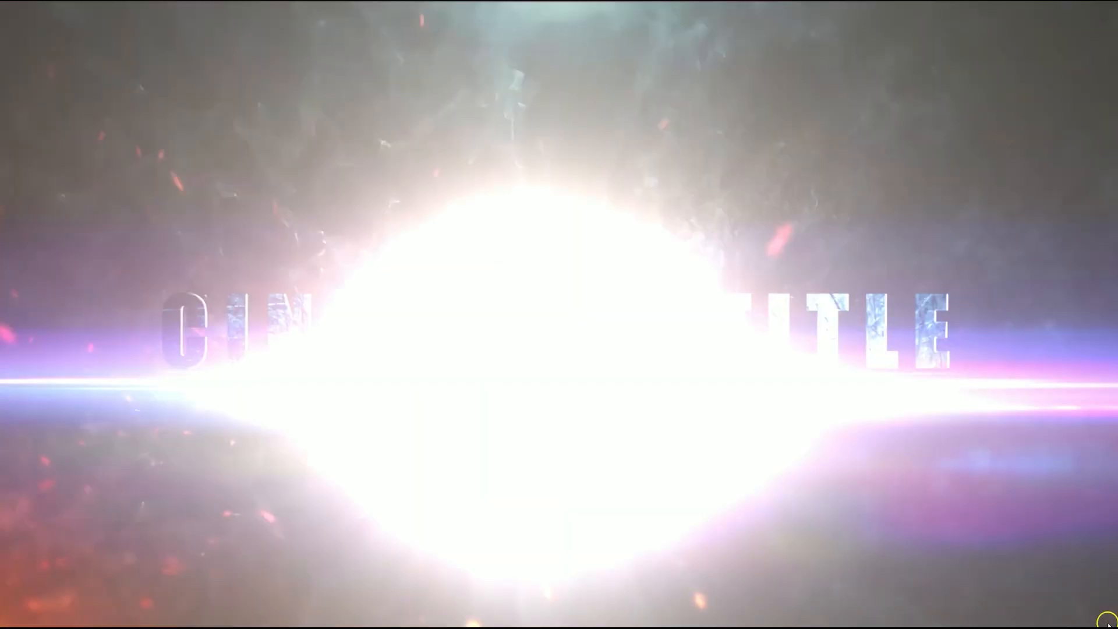